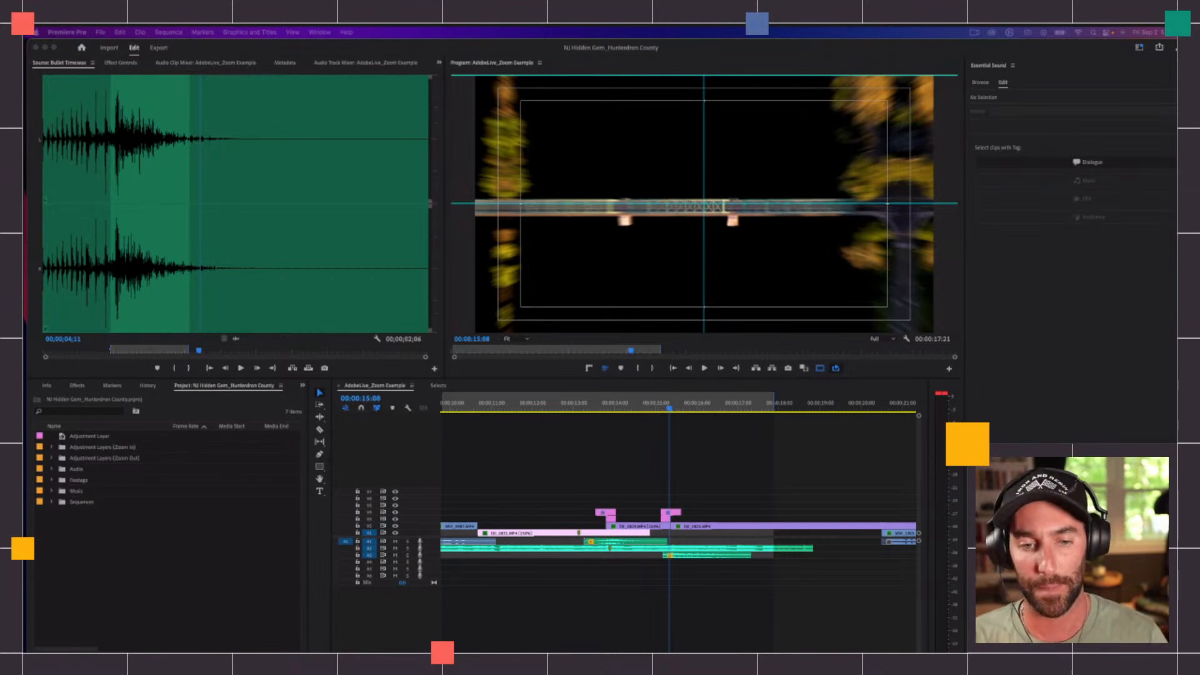
Step: Park the playhead on the bridge shot at 00:00:12:03 and hide the Program monitor's safe margins and guides
click(710, 466)
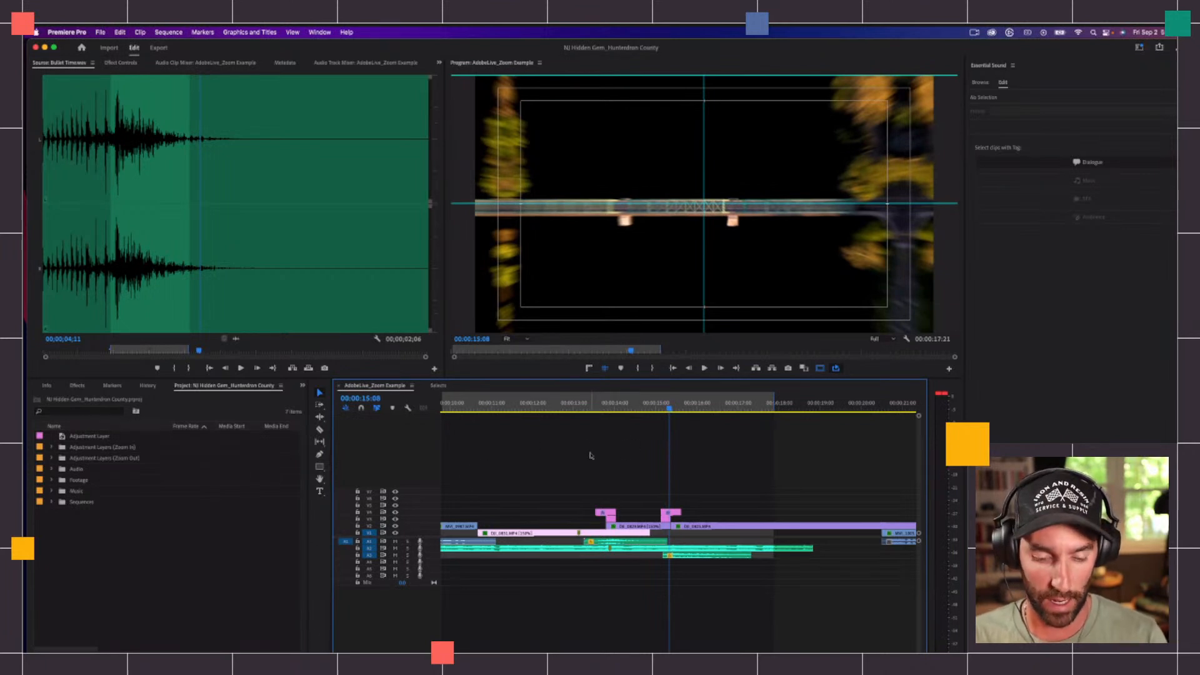
key(minus)
key(minus)
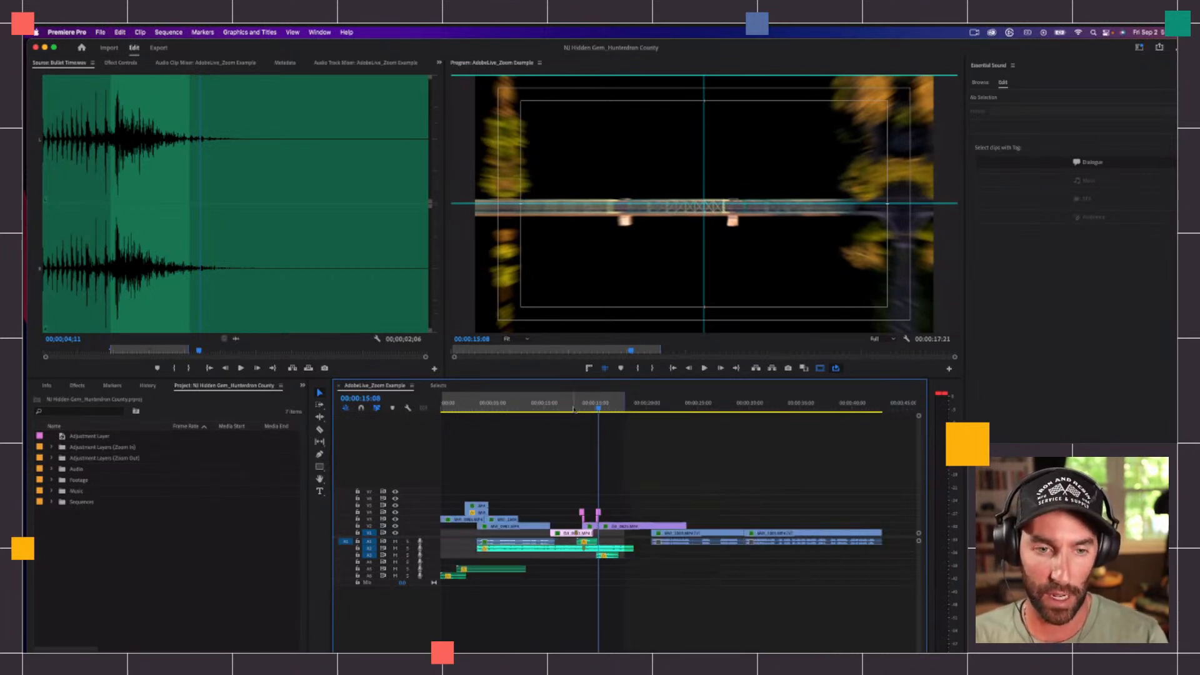
click(565, 406)
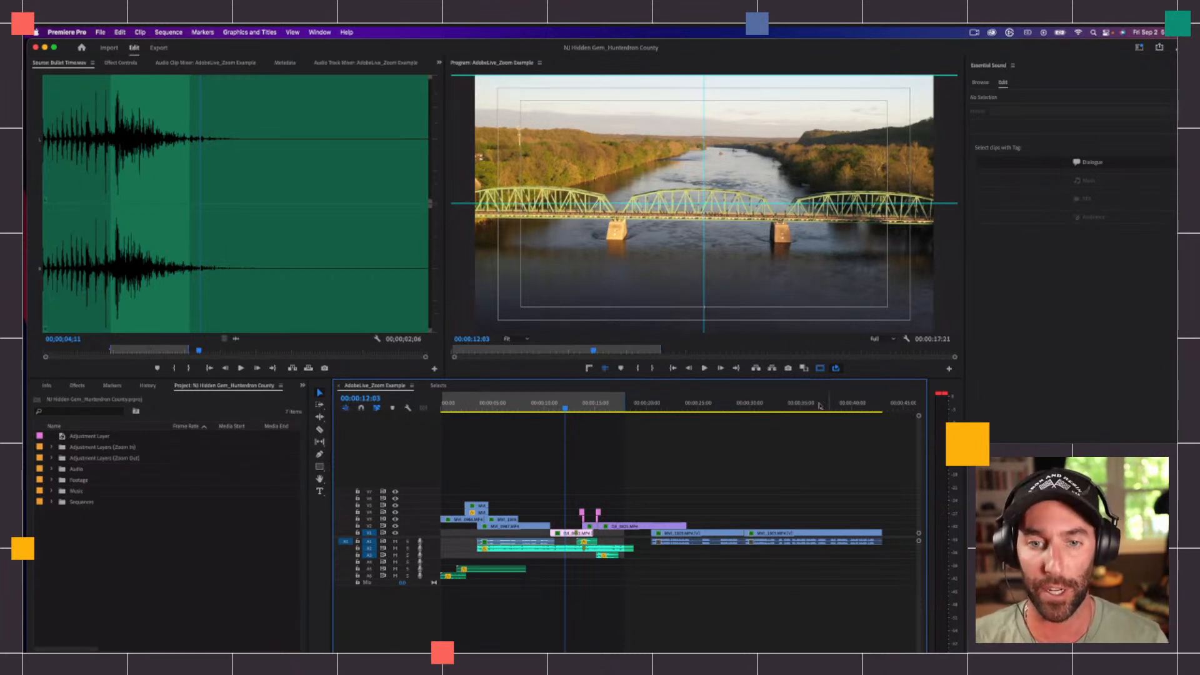
click(821, 369)
click(604, 370)
click(618, 470)
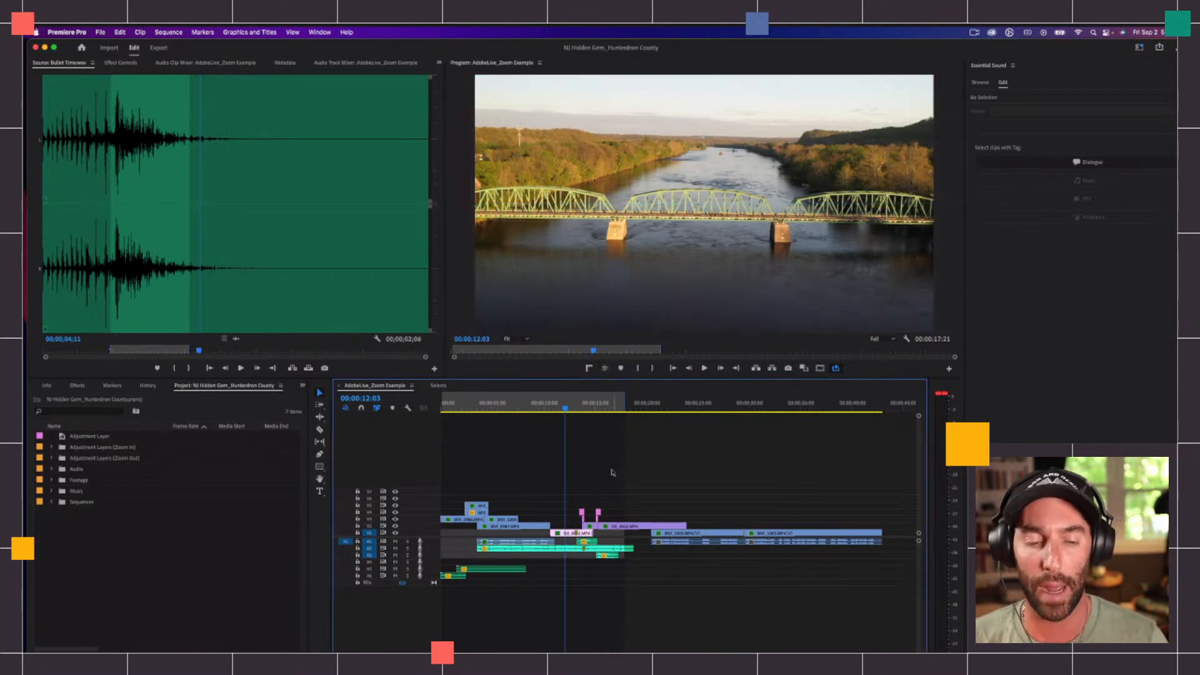
Step: Play the sequence from its start in an enlarged Program monitor and restore the layout
key(Home)
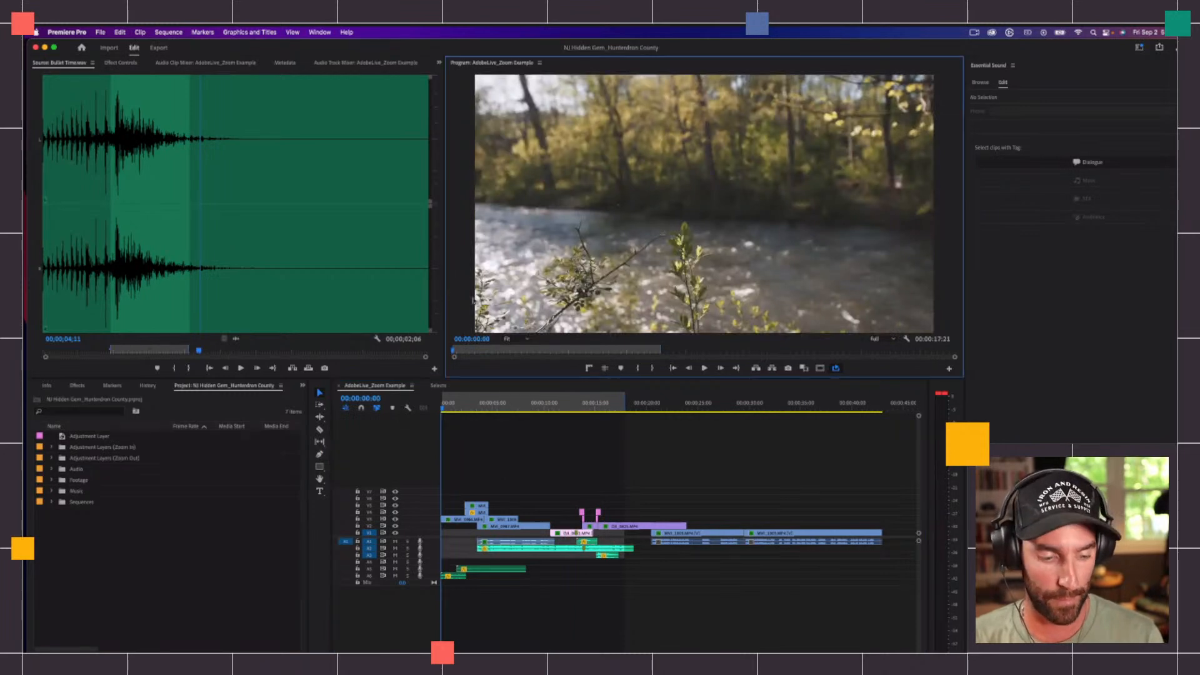
key(grave)
key(space)
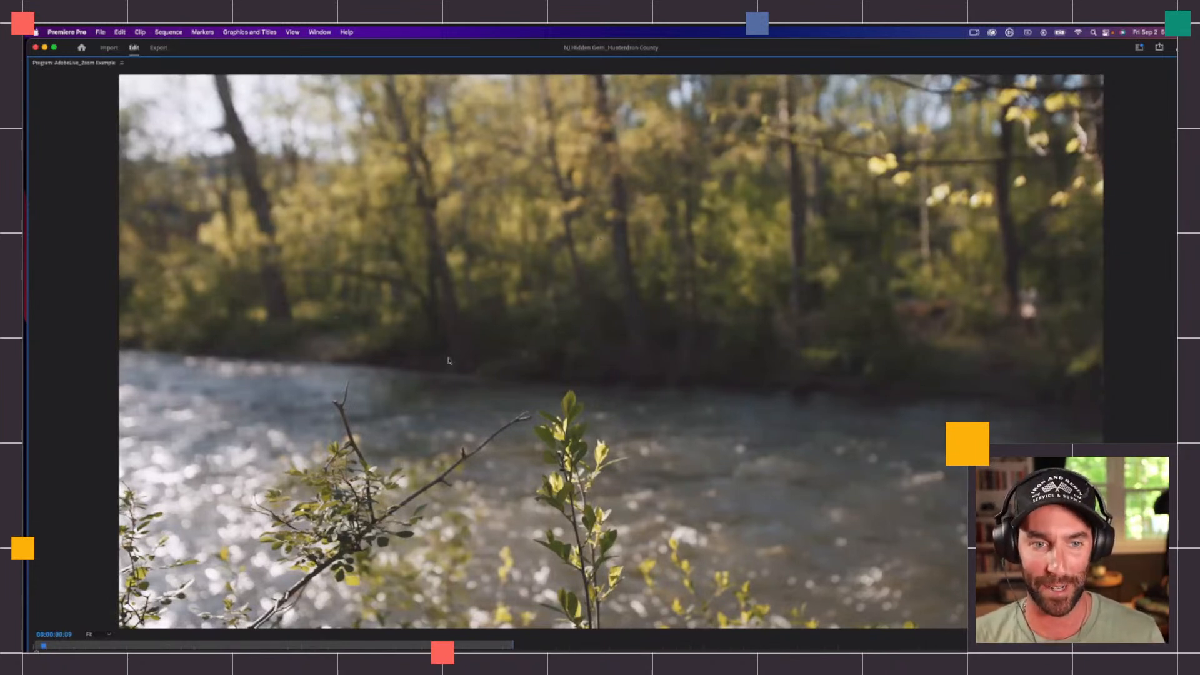
key(grave)
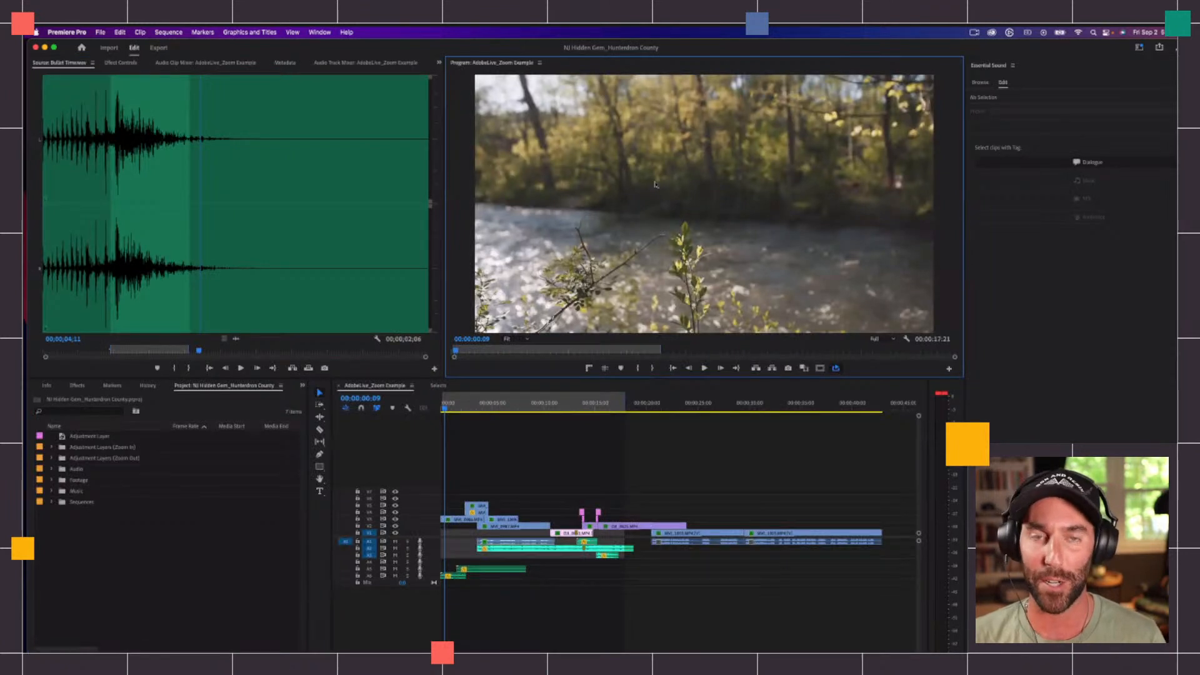
Step: Park the playhead on the zoom transition at 00:00:13:18 and mute audio tracks 1, 2 and 3
click(523, 451)
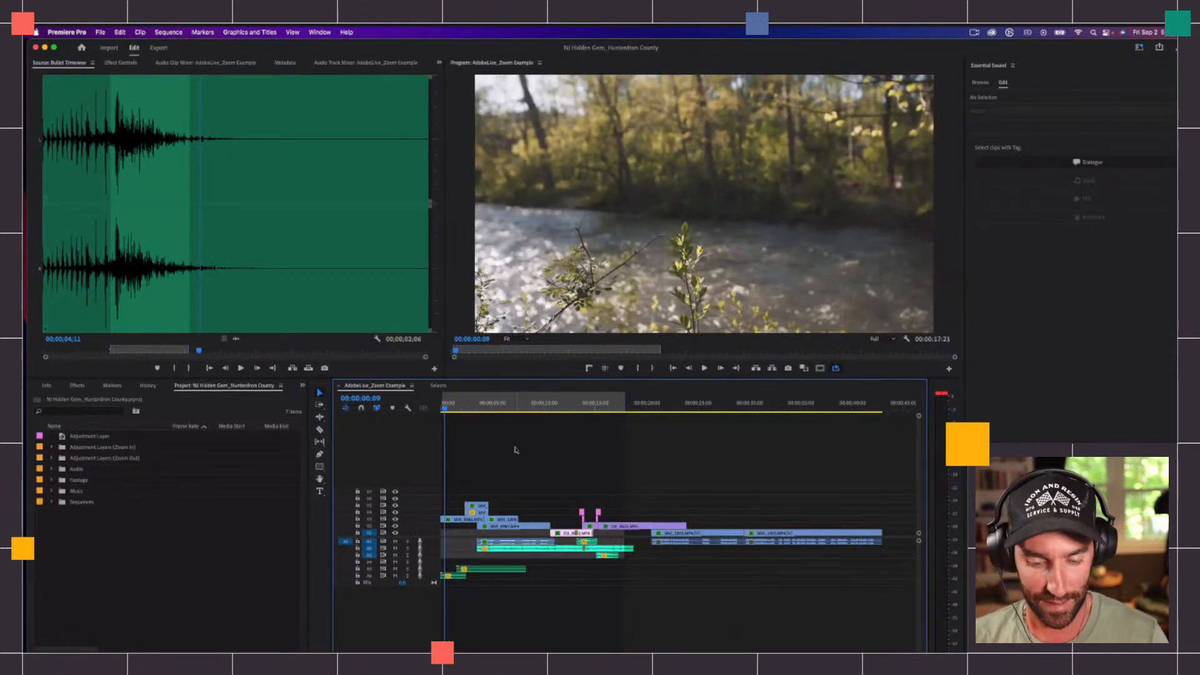
click(581, 406)
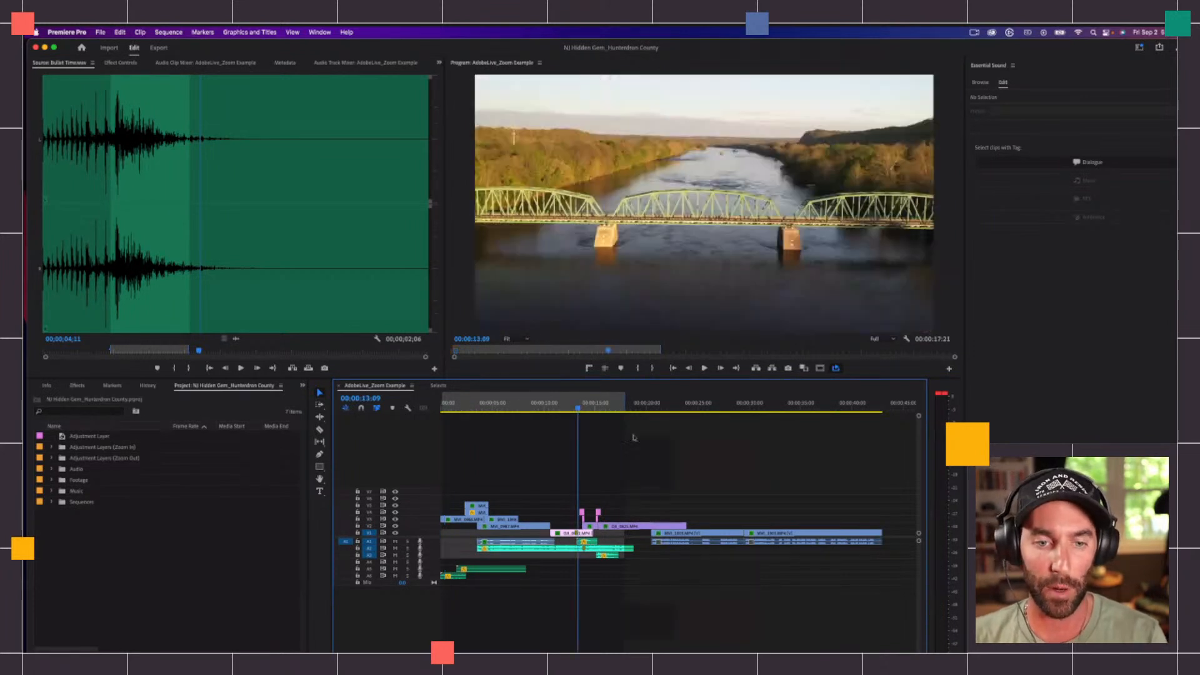
key(=)
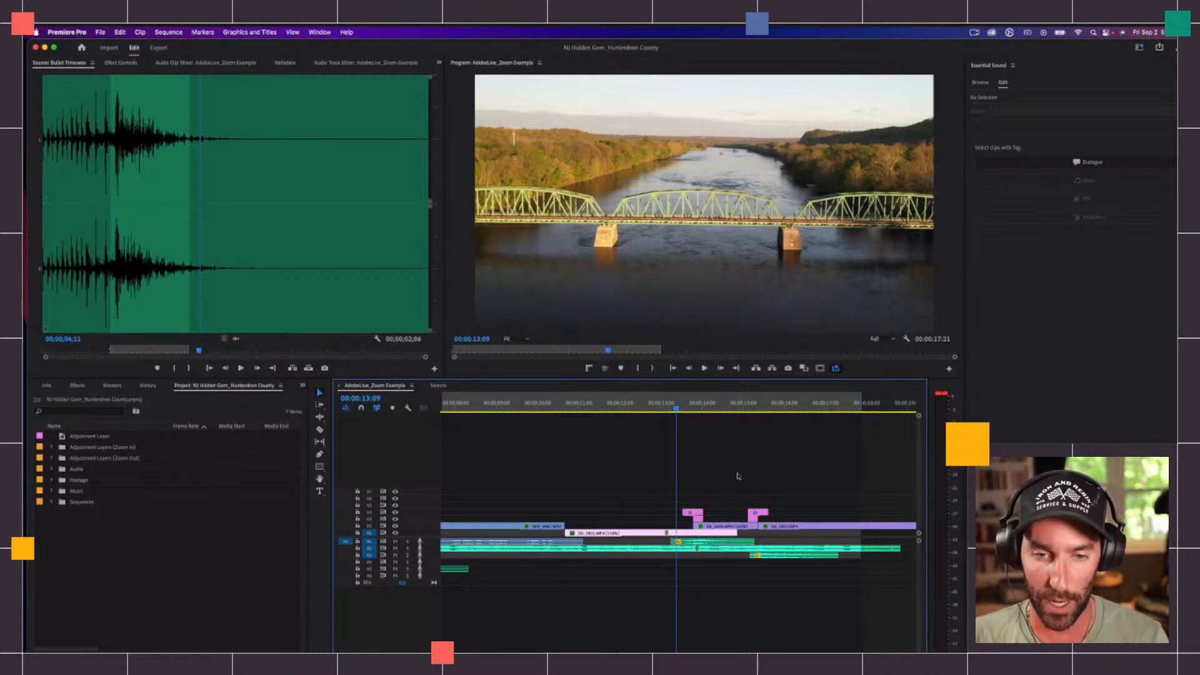
click(691, 407)
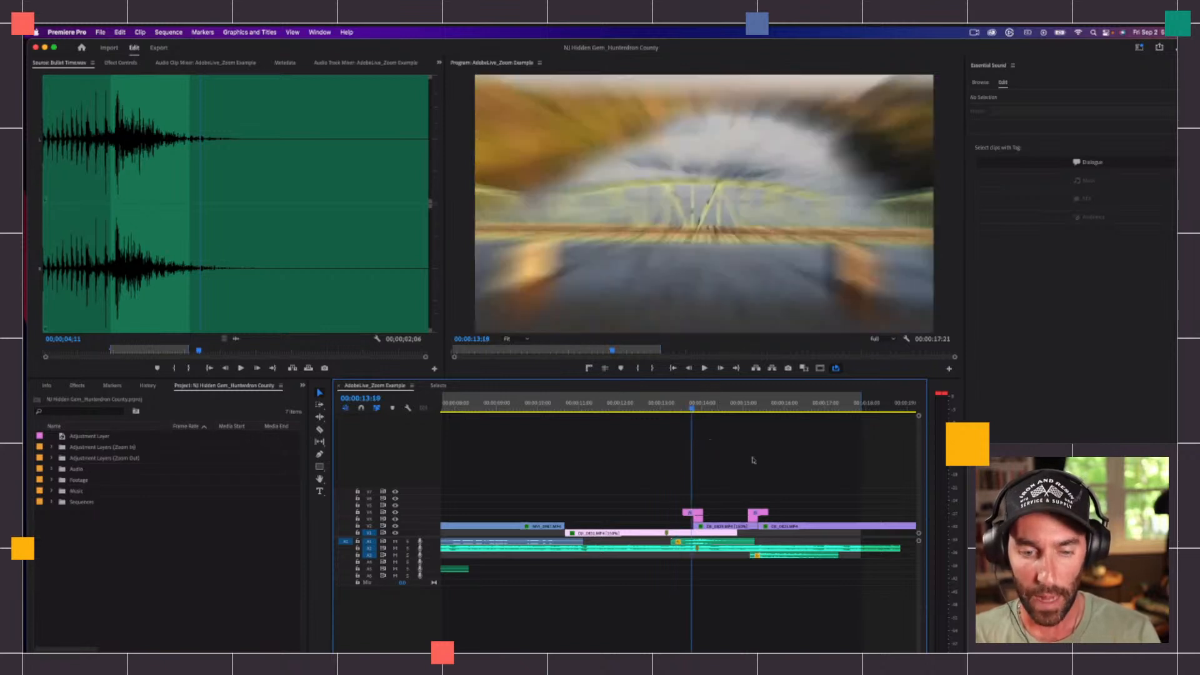
key(equal)
key(equal)
key(shift+equal)
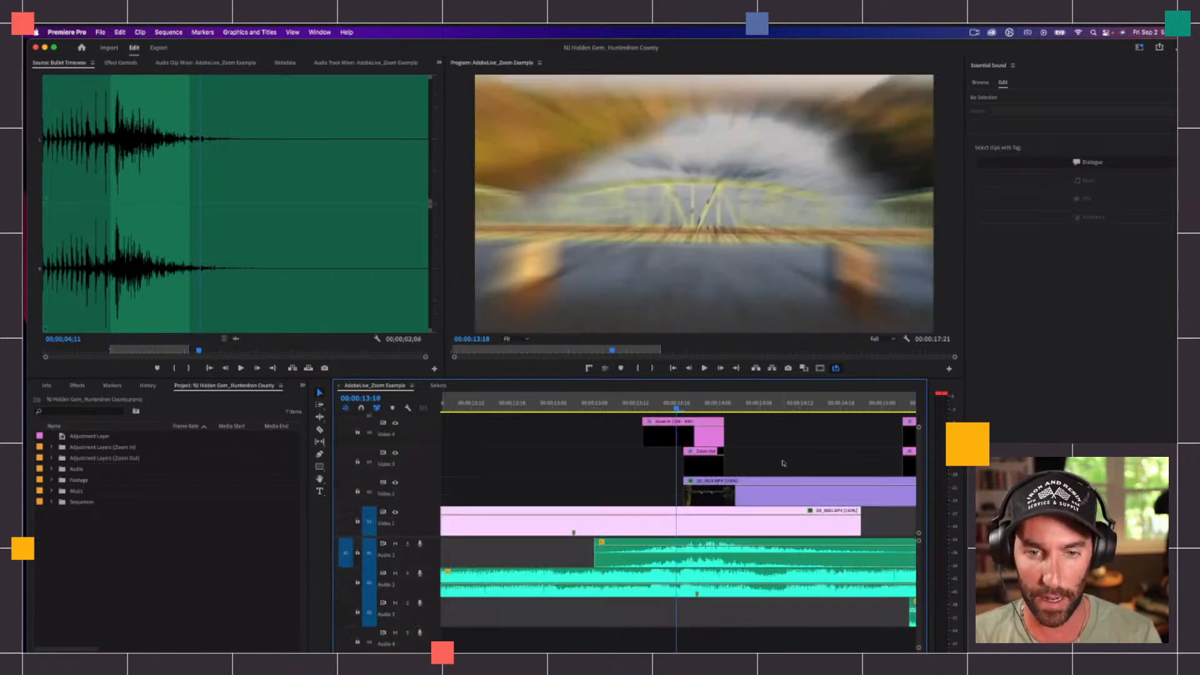
click(395, 573)
click(395, 544)
click(395, 604)
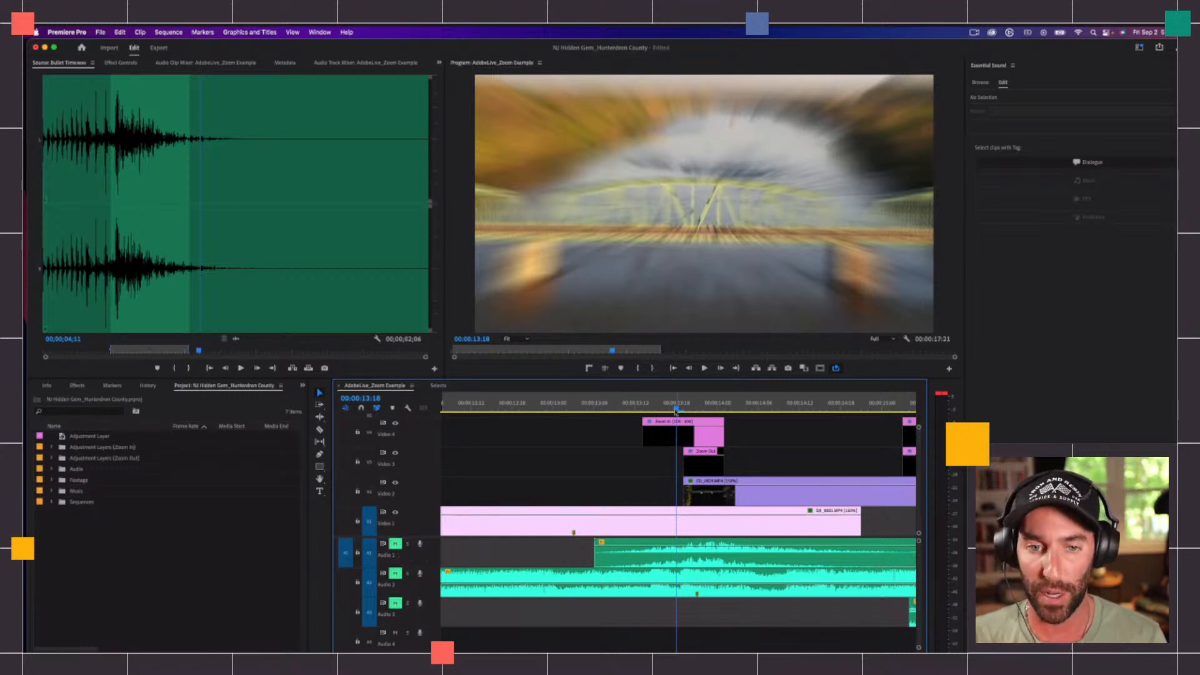
Step: Examine the bridge zoom transition and the stacked zoom-in and zoom-out adjustment layers around 00:00:13:21
drag(676, 412, 723, 381)
key(minus)
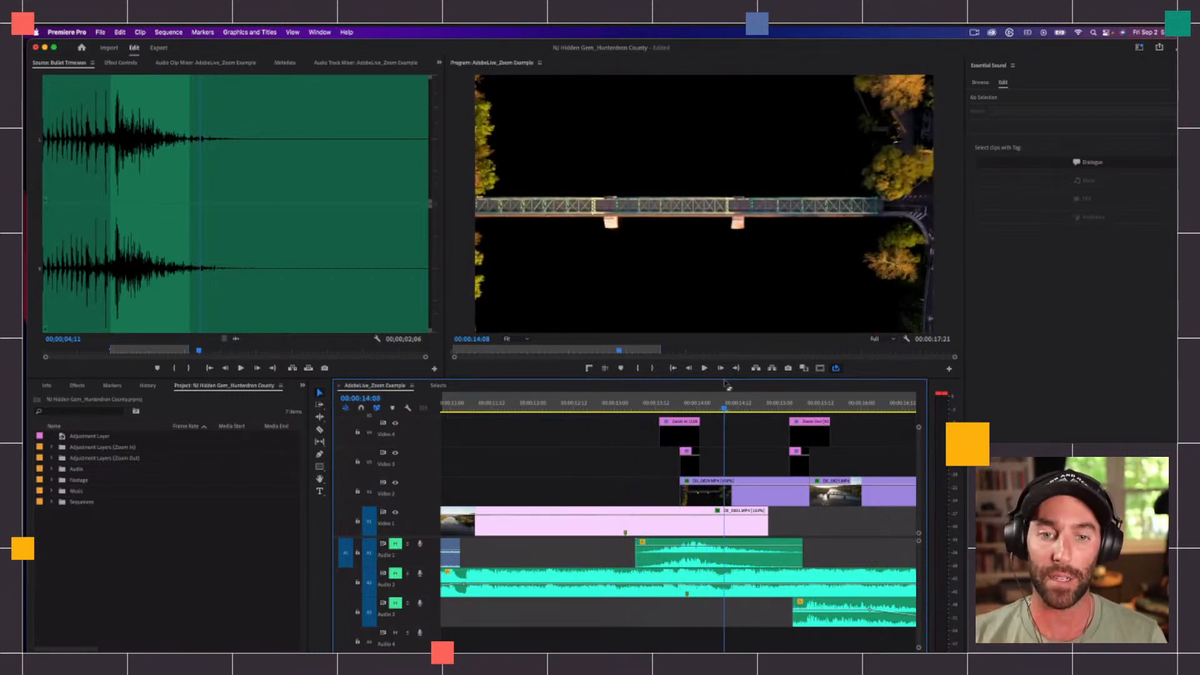
click(688, 410)
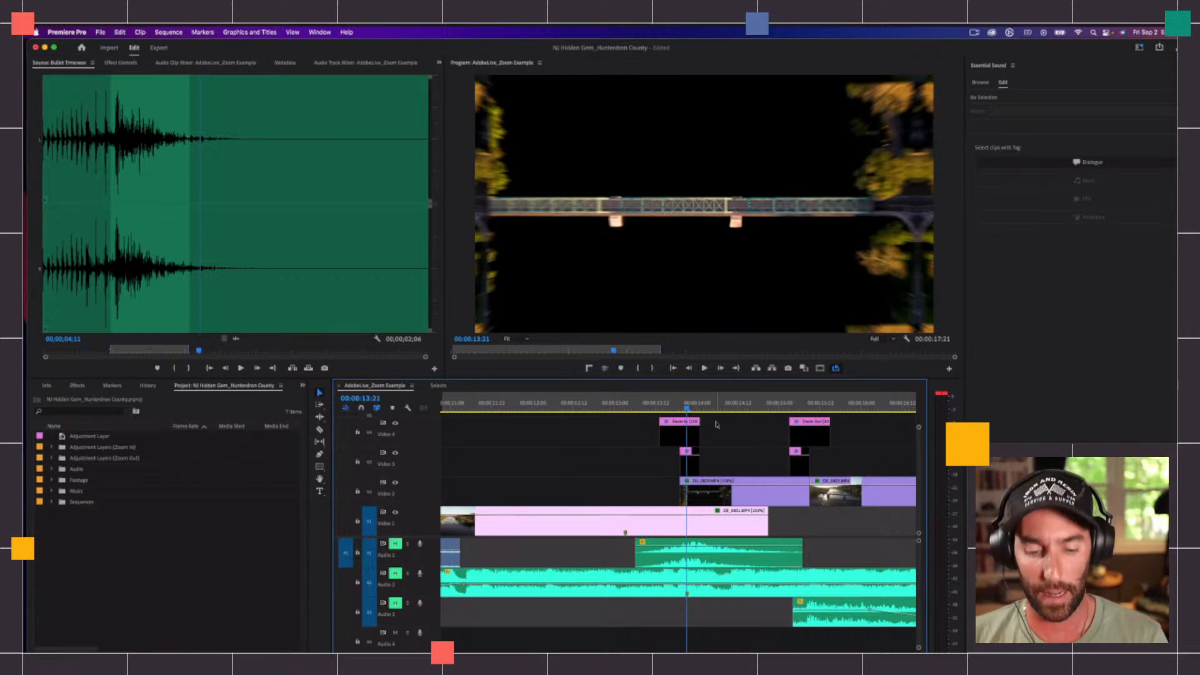
key(equal)
key(equal)
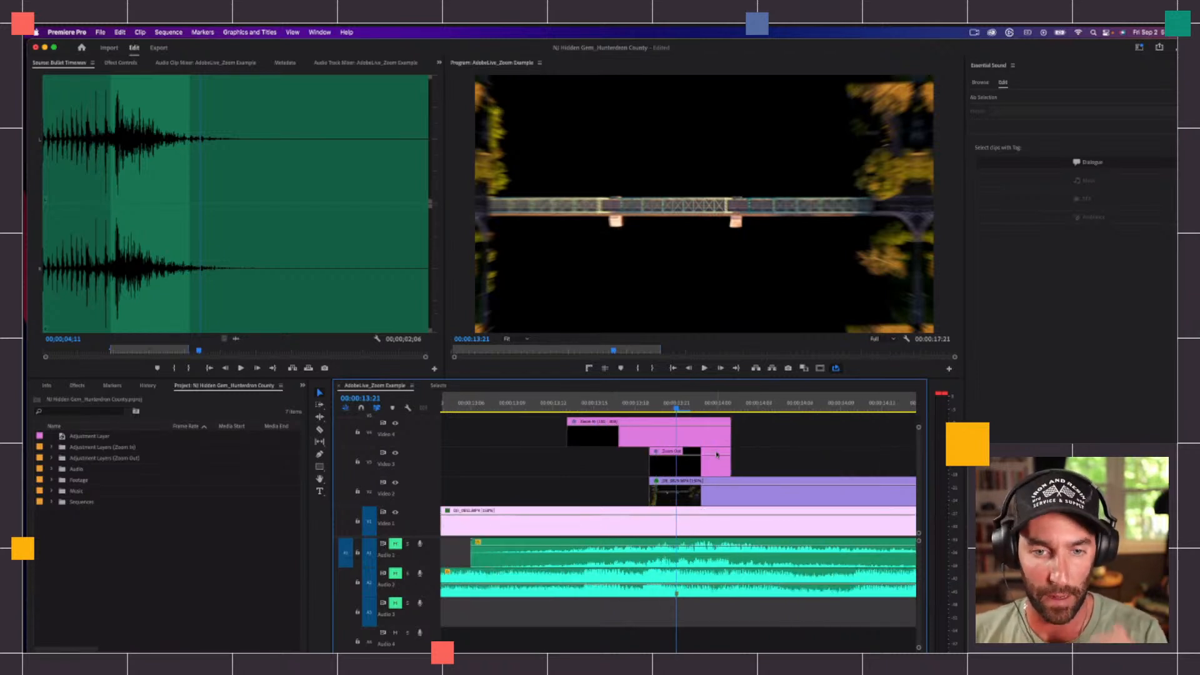
click(697, 467)
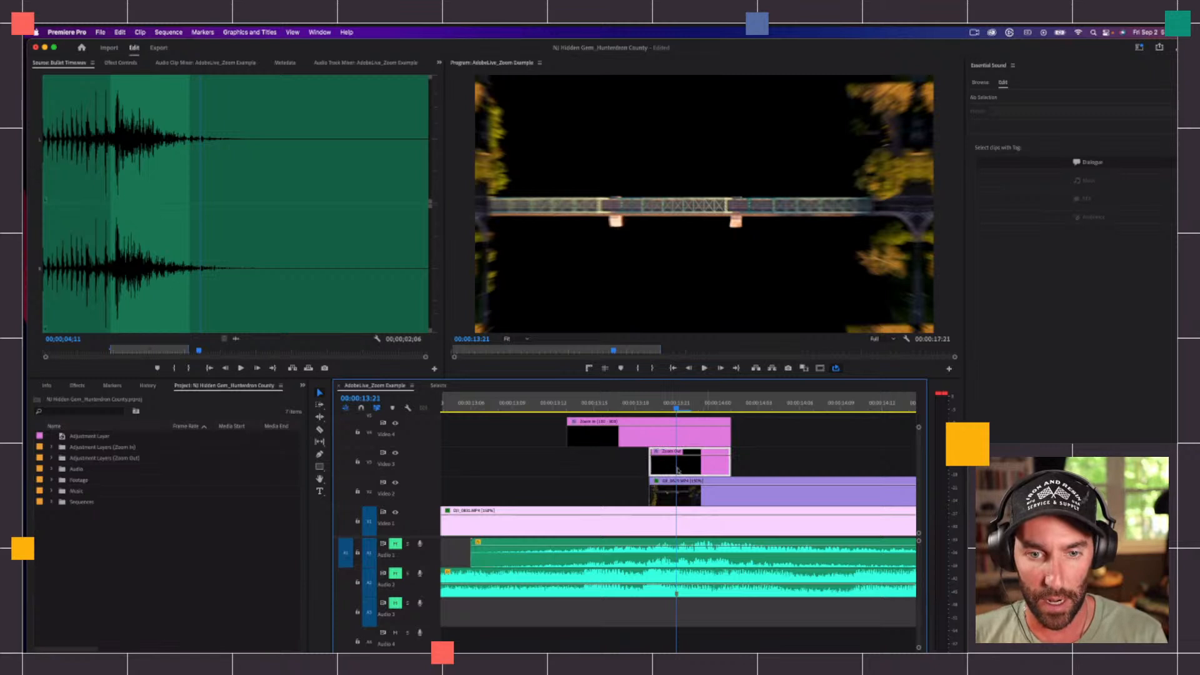
click(685, 434)
click(629, 461)
click(600, 465)
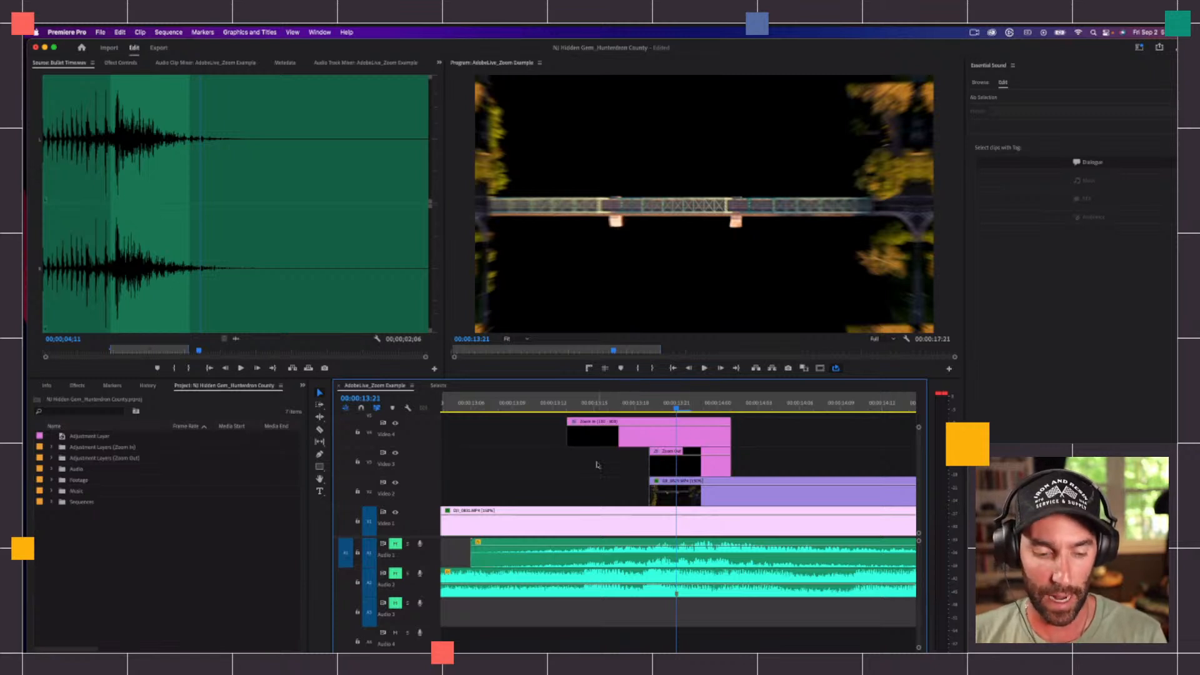
Step: Start a new sequence with a 1920 x 1080 frame size and a 23.976 frames/second timebase
key(super+n)
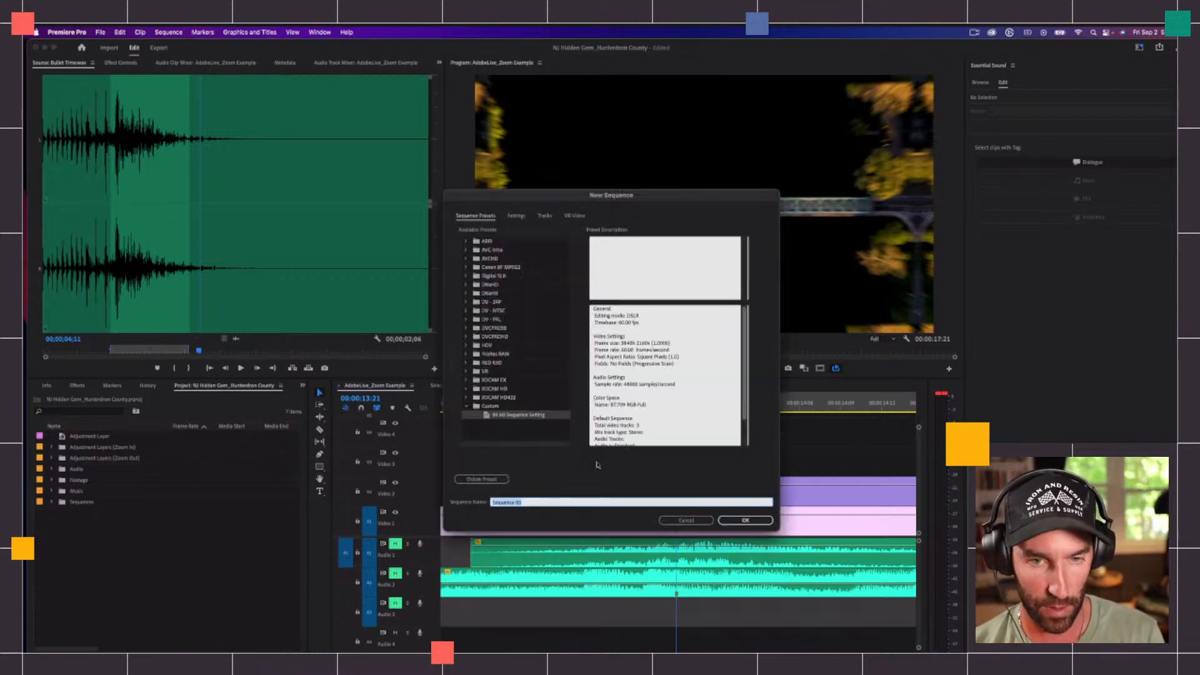
click(514, 216)
click(544, 268)
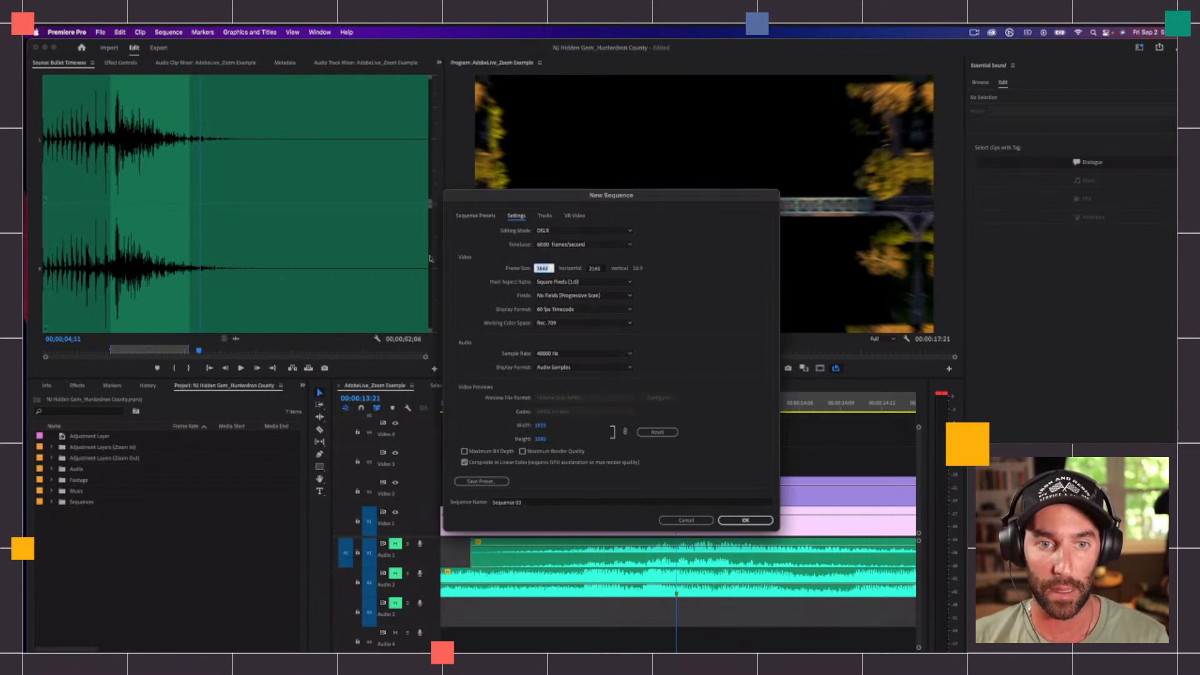
text(1920)
key(Tab)
text(1080)
key(Tab)
click(571, 245)
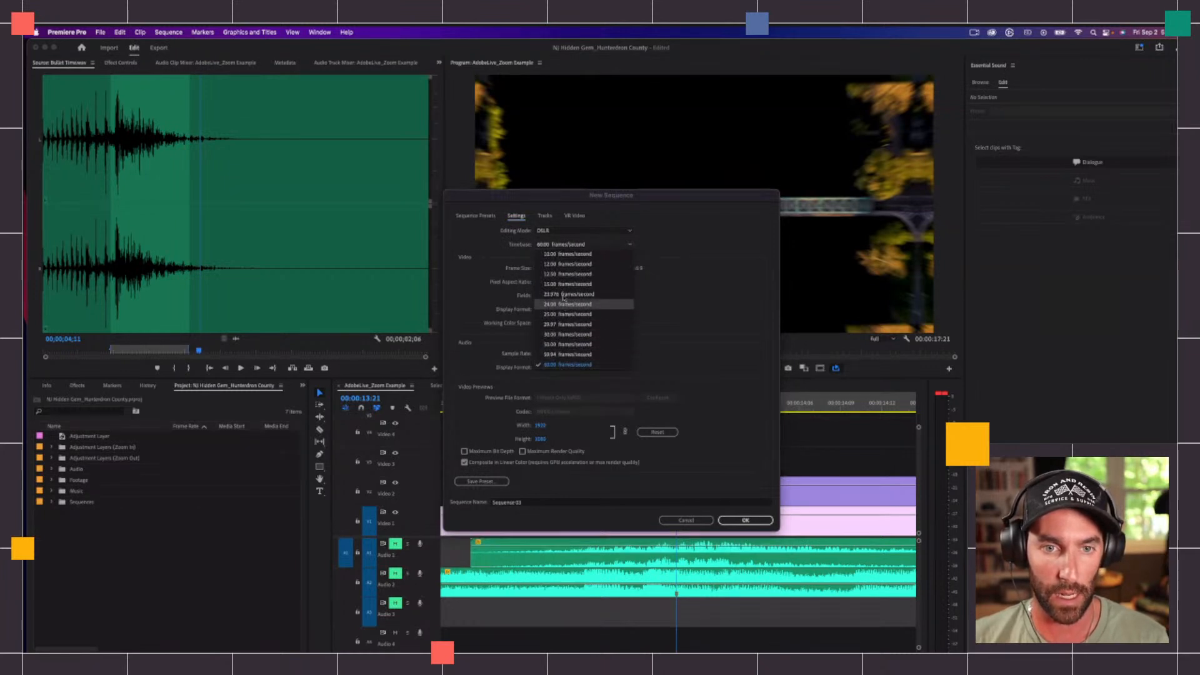
click(564, 295)
Step: Name the new sequence "Zoom In Text" and create it
drag(530, 502, 448, 501)
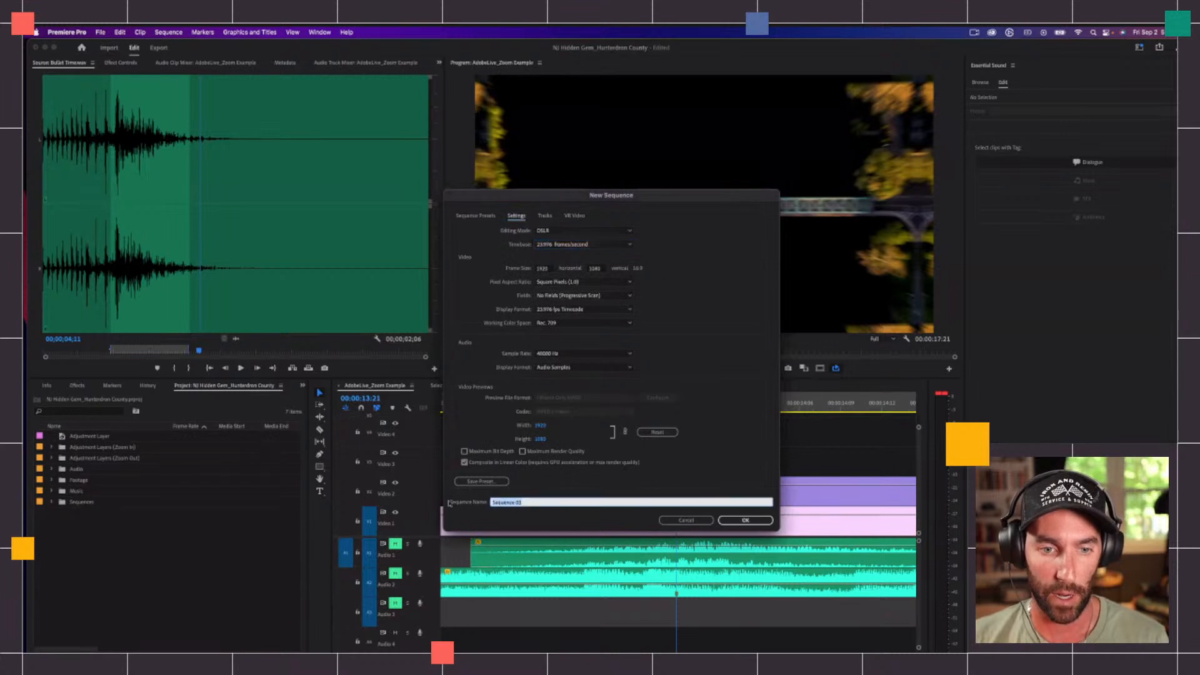
text(Zoom In)
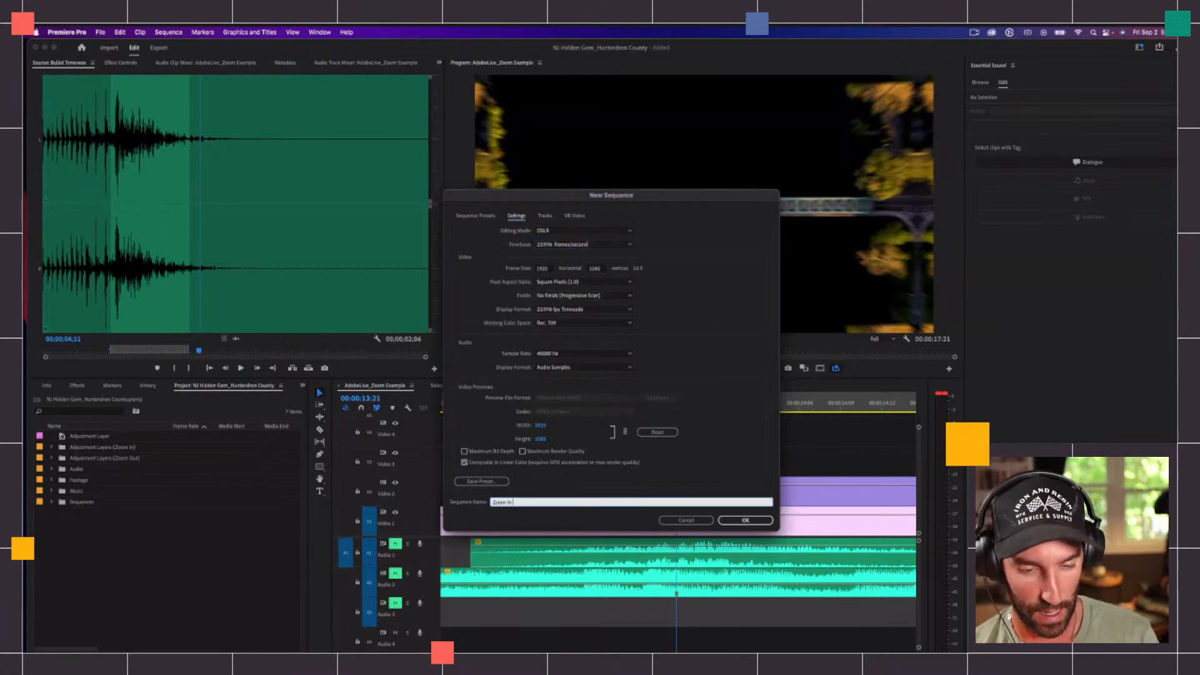
text(t)
key(Return)
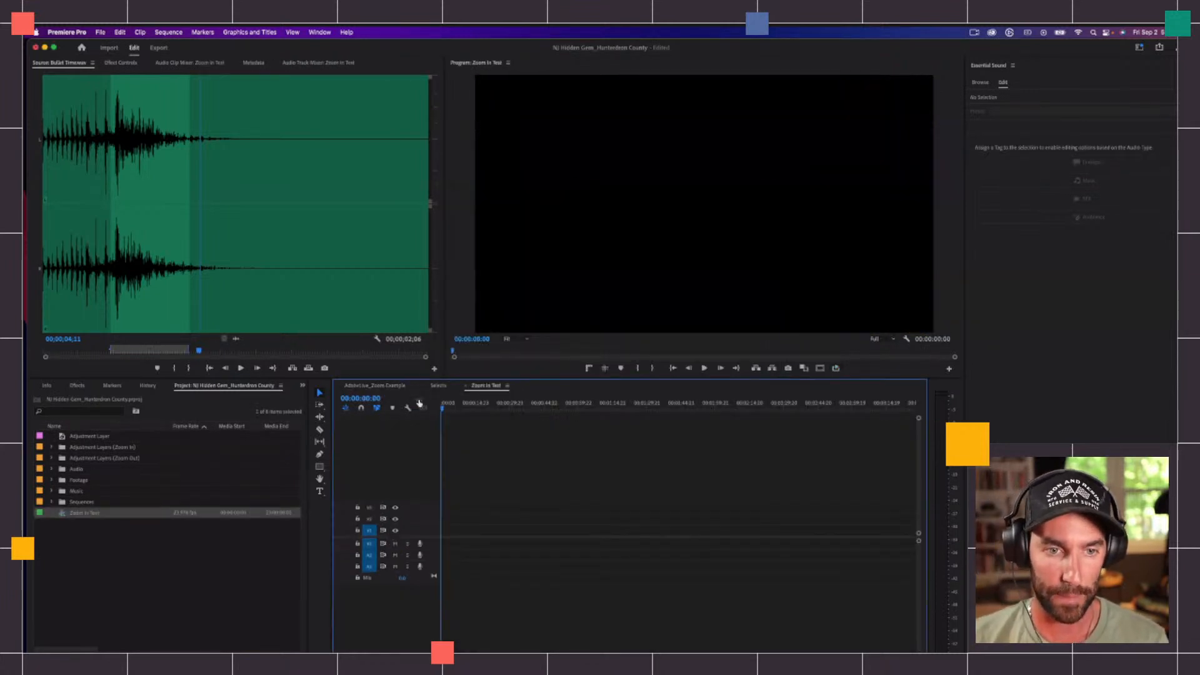
Step: Copy the two bridge clips at the zoom transition from AdobeLive_Zoom Example into the Zoom In Text sequence
click(393, 386)
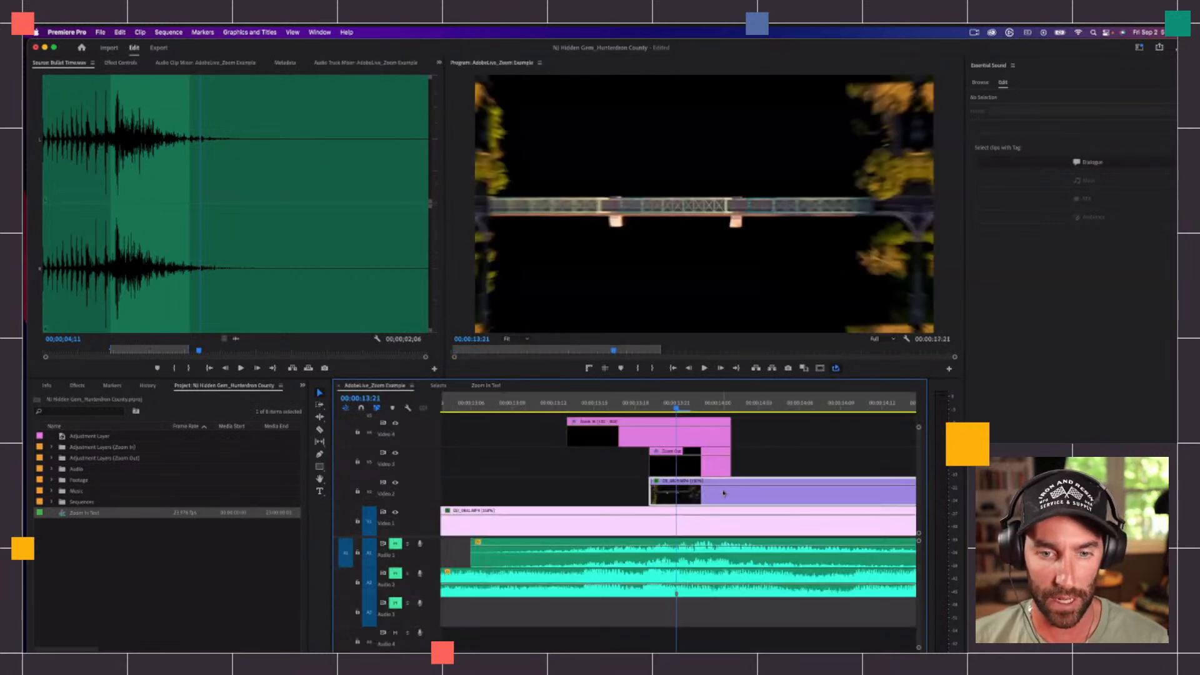
key(minus)
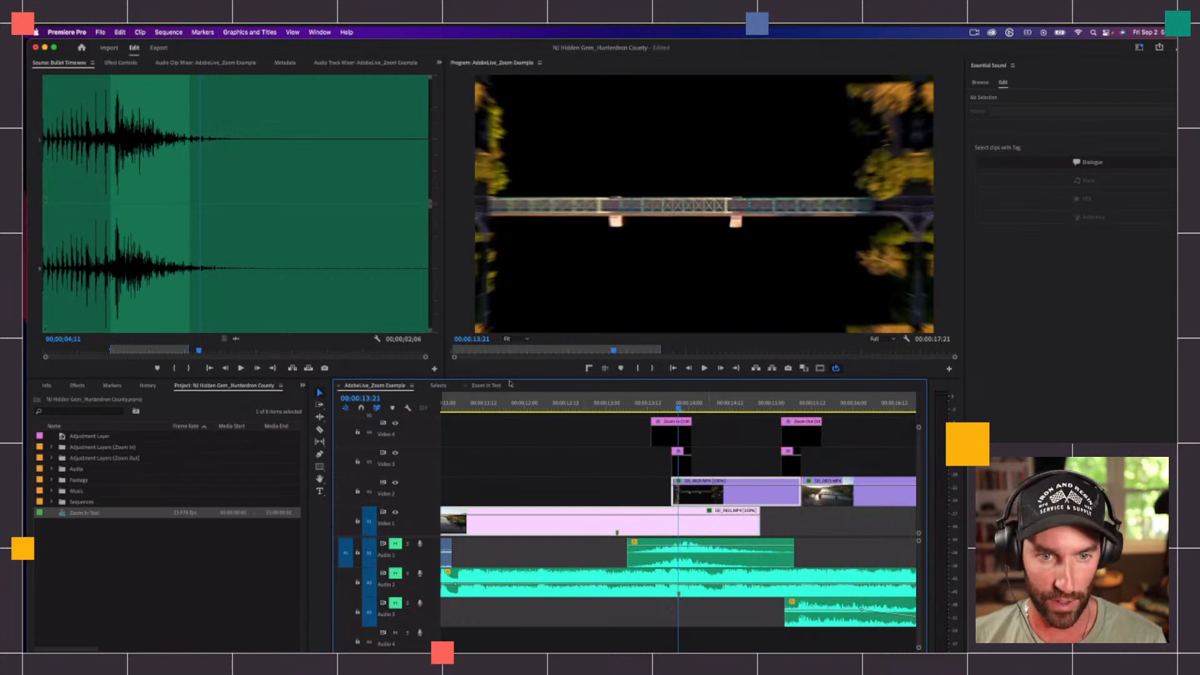
click(491, 386)
key(super+v)
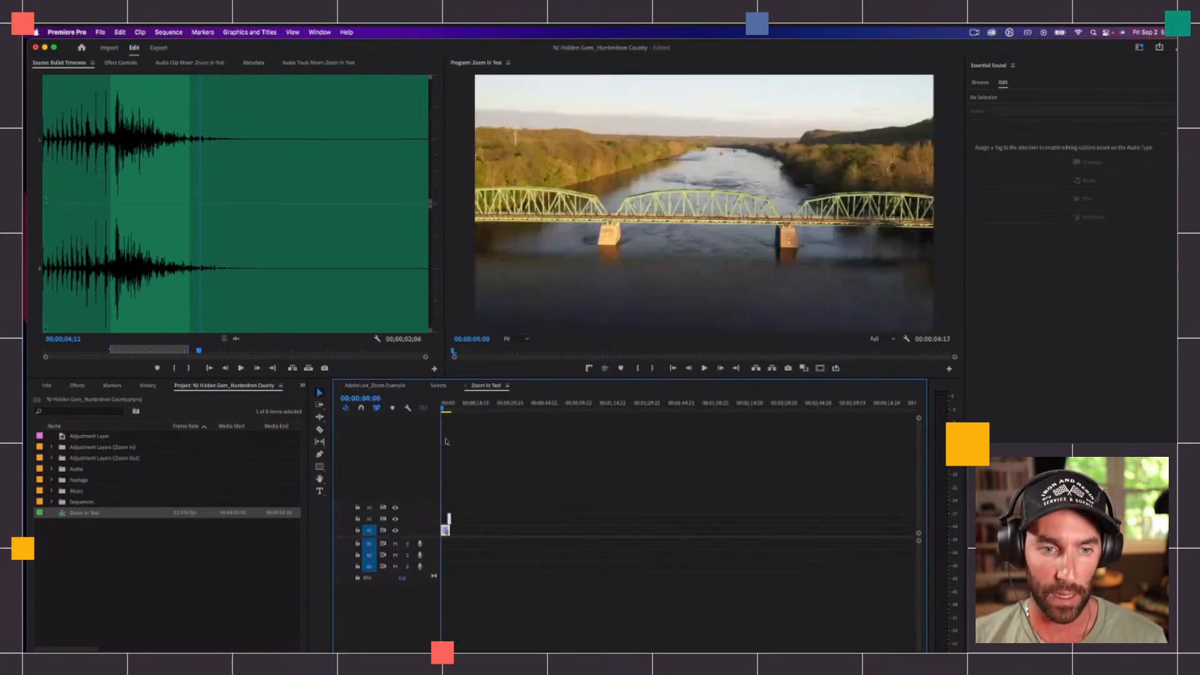
Step: Extend the end of the lower bridge clip on V1 to line up with the end of the overhead clip on V2
key(equal)
key(equal)
key(equal)
key(equal)
mouse_move(515, 404)
mouse_down()
mouse_move(477, 406)
mouse_move(524, 399)
mouse_up()
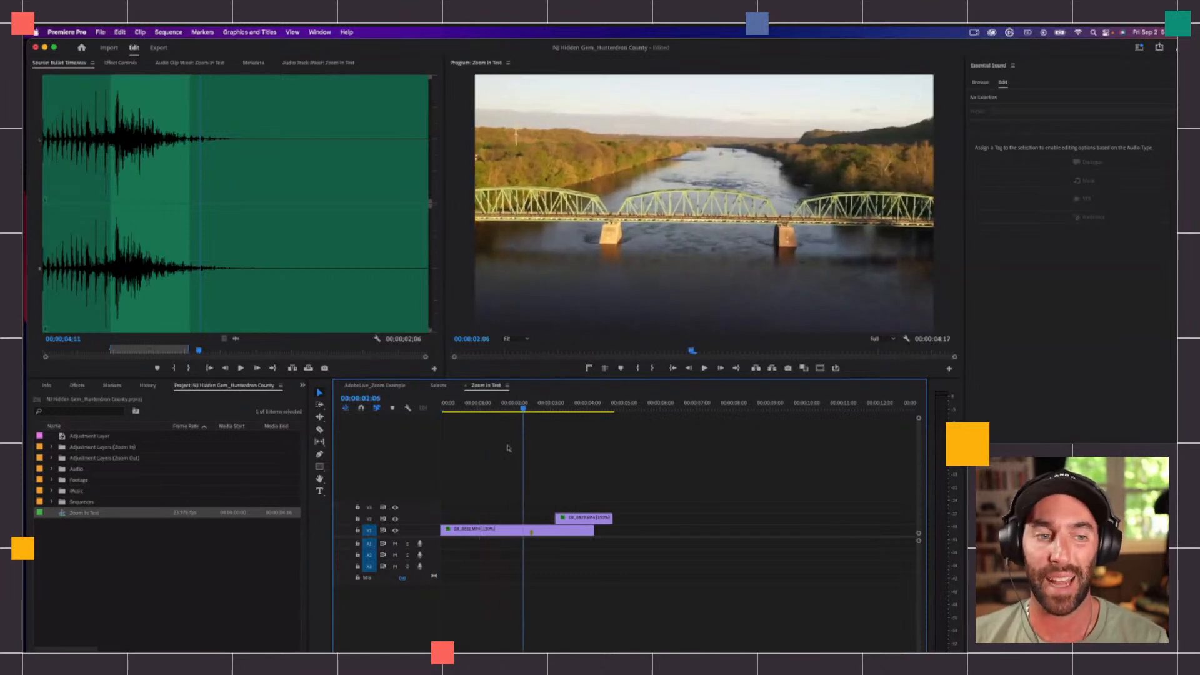
click(577, 517)
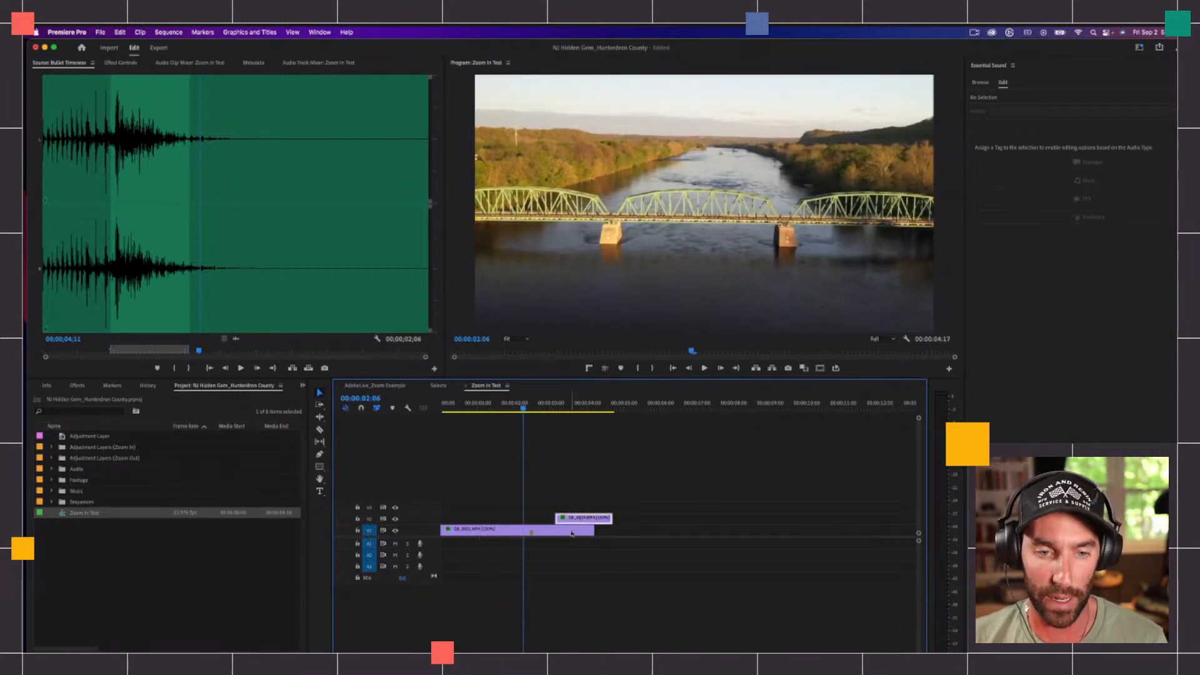
drag(592, 530, 612, 530)
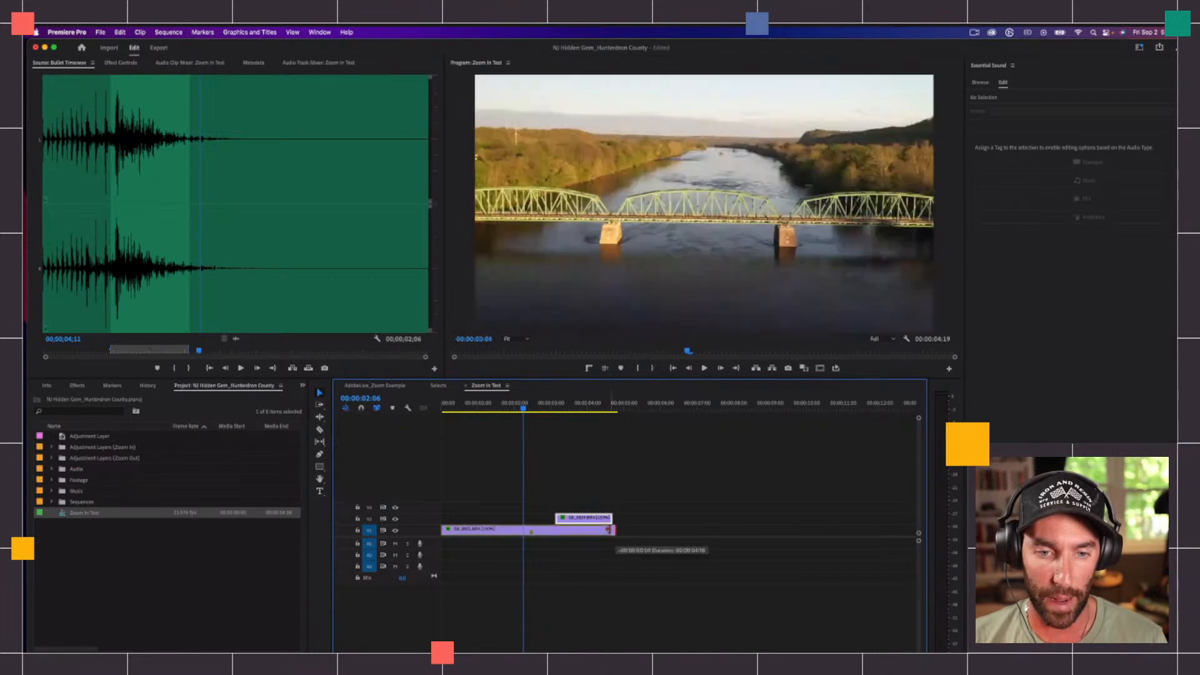
Step: Play and scrub across the cut from the river bridge shot to the overhead bridge shot
click(567, 408)
click(554, 403)
key(=)
click(566, 405)
key(space)
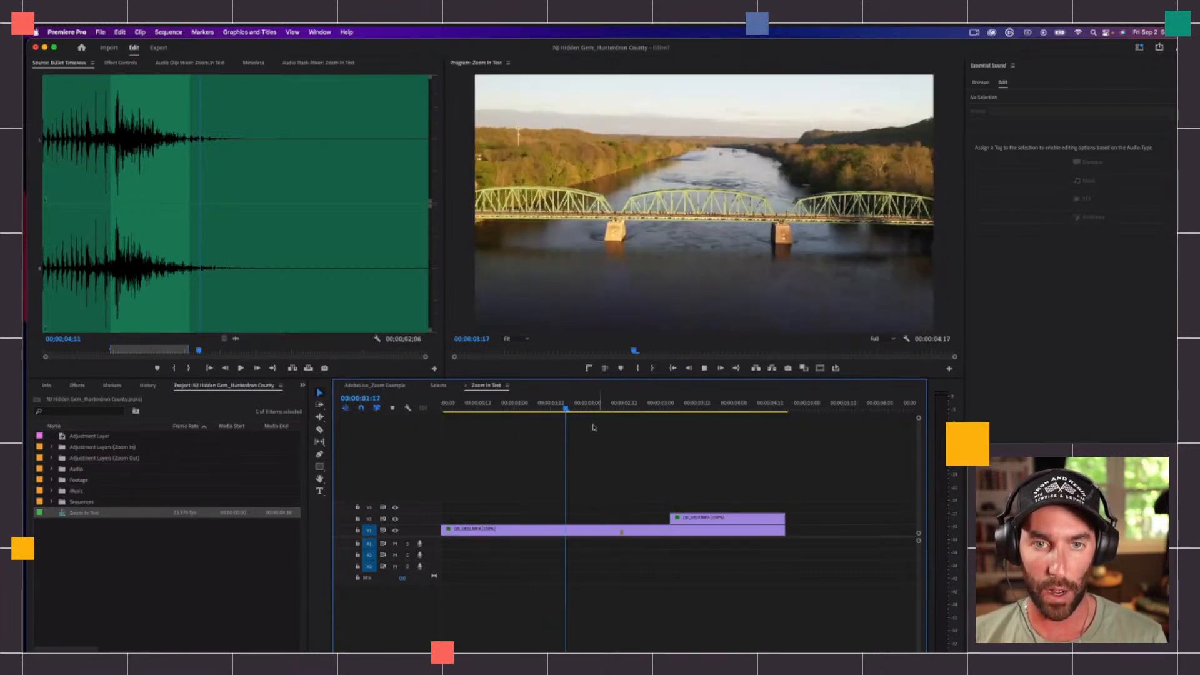
key(space)
drag(679, 403, 709, 402)
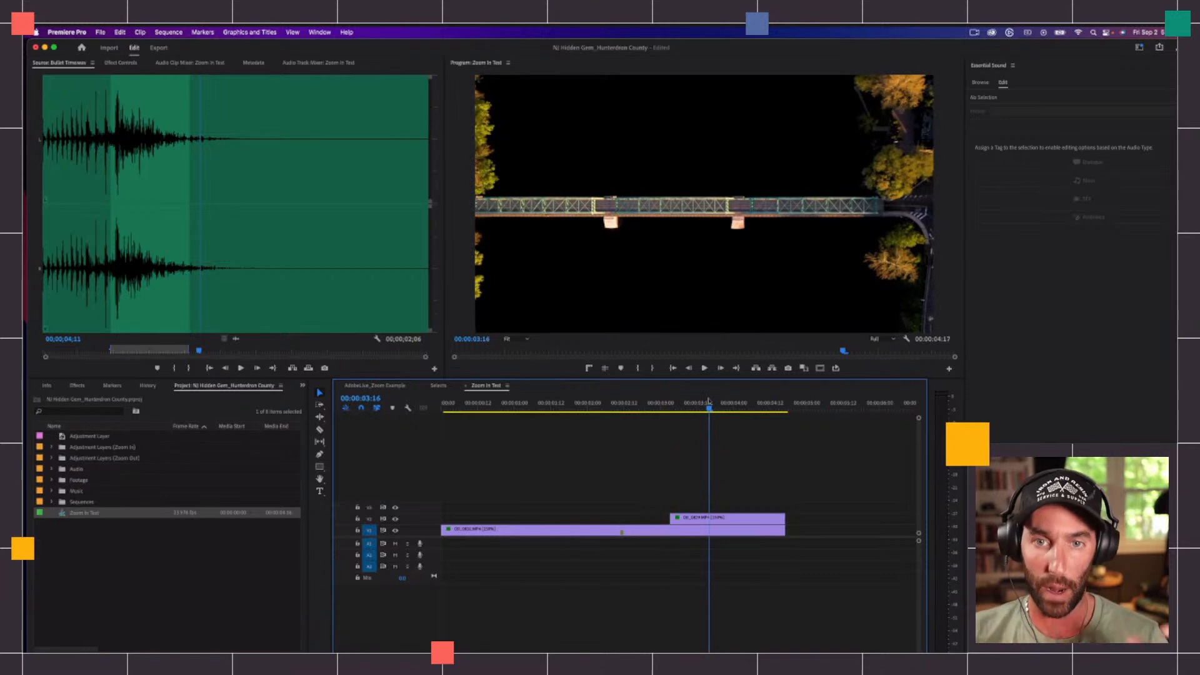
click(666, 403)
mouse_move(667, 409)
mouse_down()
mouse_move(742, 408)
mouse_move(685, 408)
mouse_up()
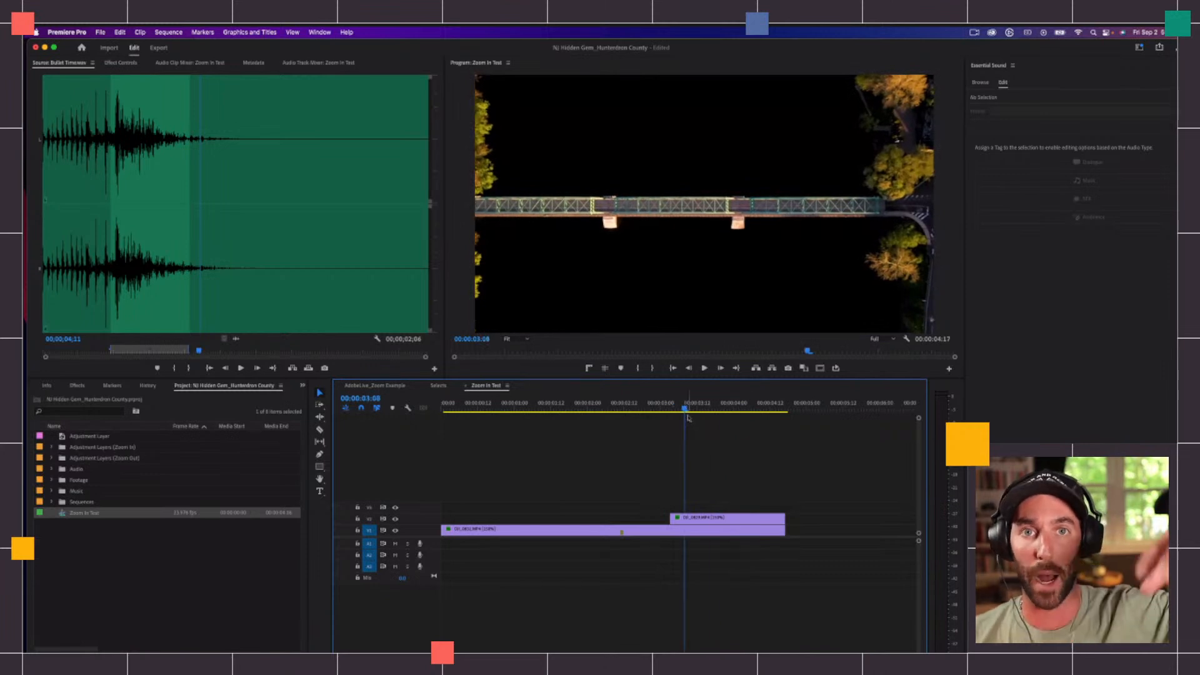
Step: Reverse the speed of the overhead bridge clip on V2 and play back across the cut to check it
click(698, 522)
right_click(700, 520)
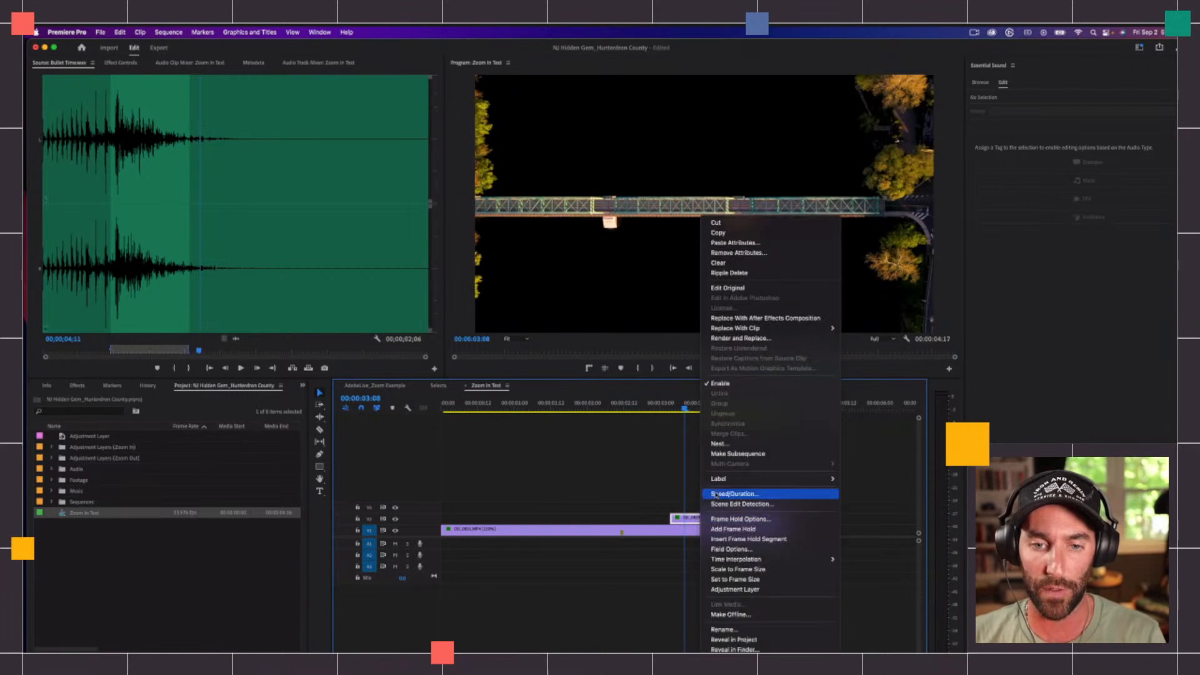
click(717, 497)
click(566, 365)
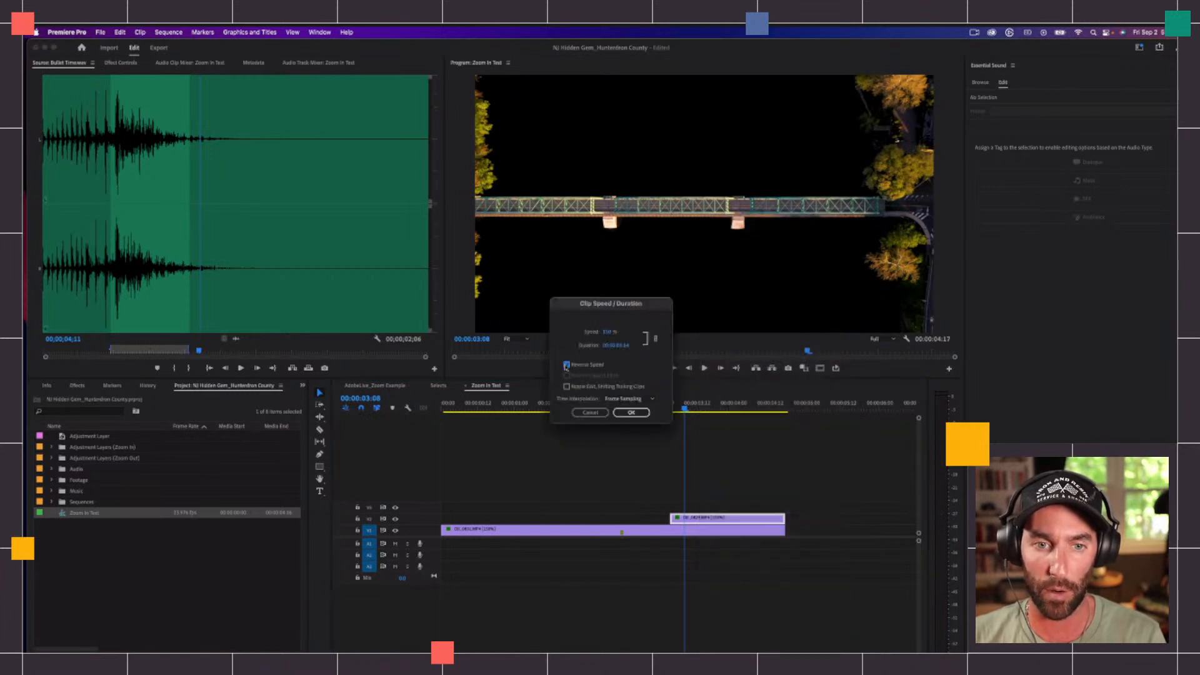
click(632, 413)
drag(685, 405, 538, 413)
key(space)
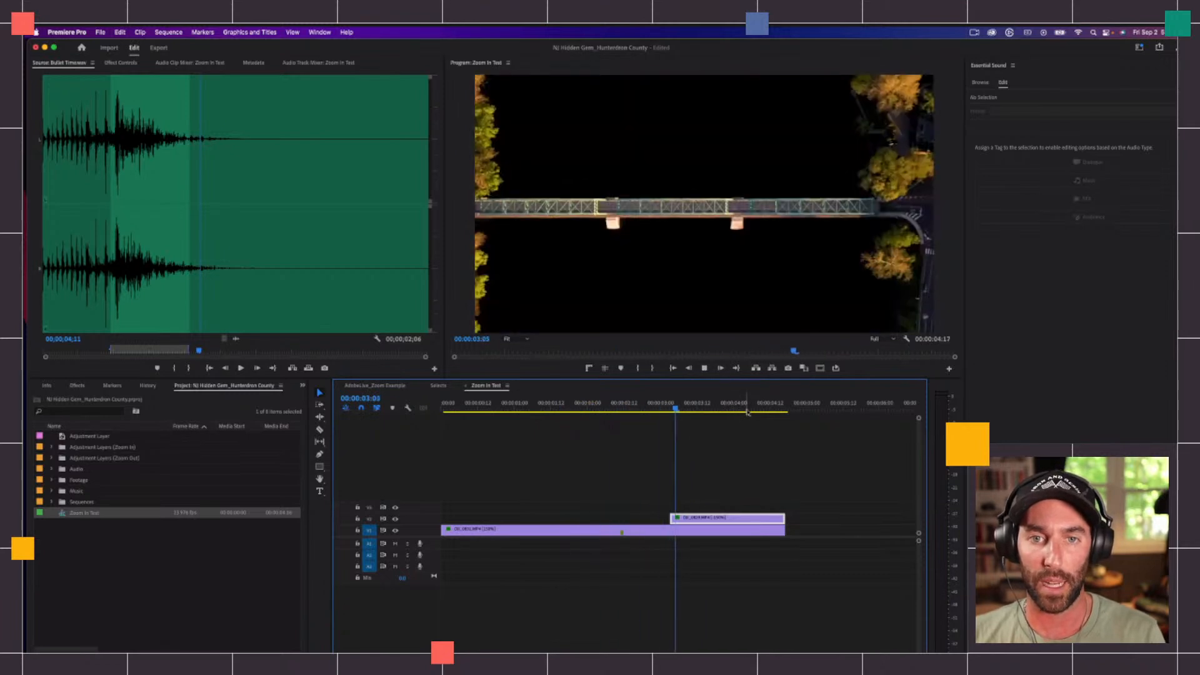
key(space)
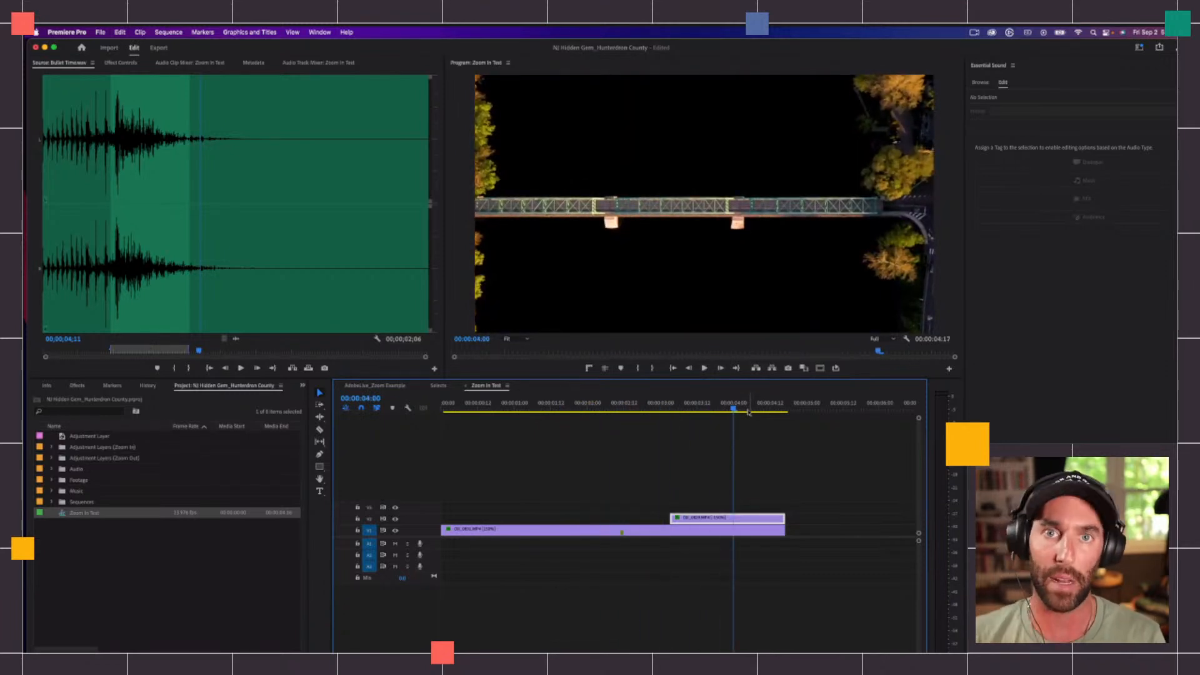
click(764, 464)
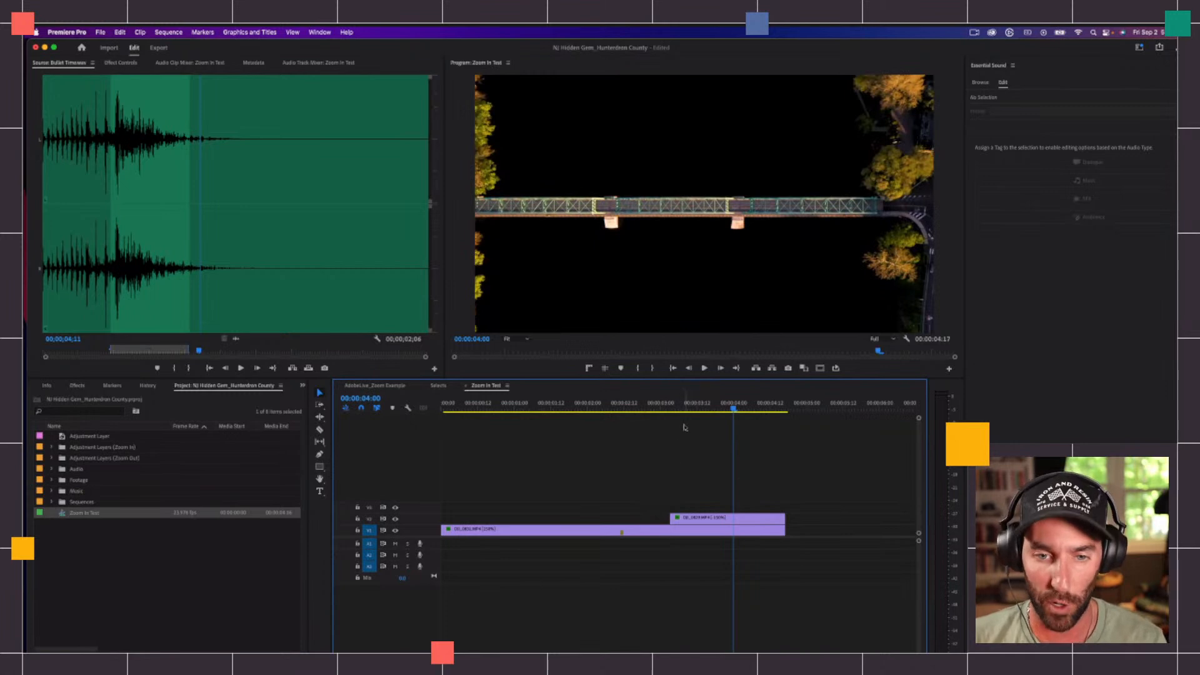
Step: Create a new adjustment layer with the default settings and place it on V3 across the cut between the bridge clips
click(180, 550)
right_click(82, 556)
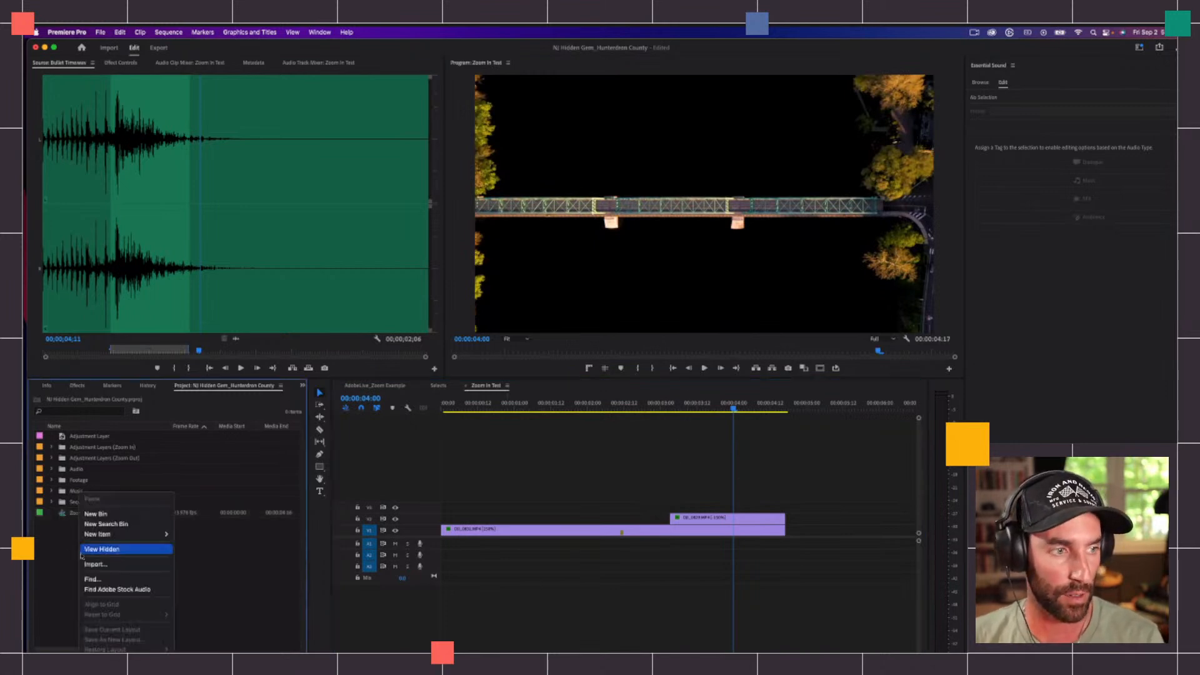
mouse_move(134, 534)
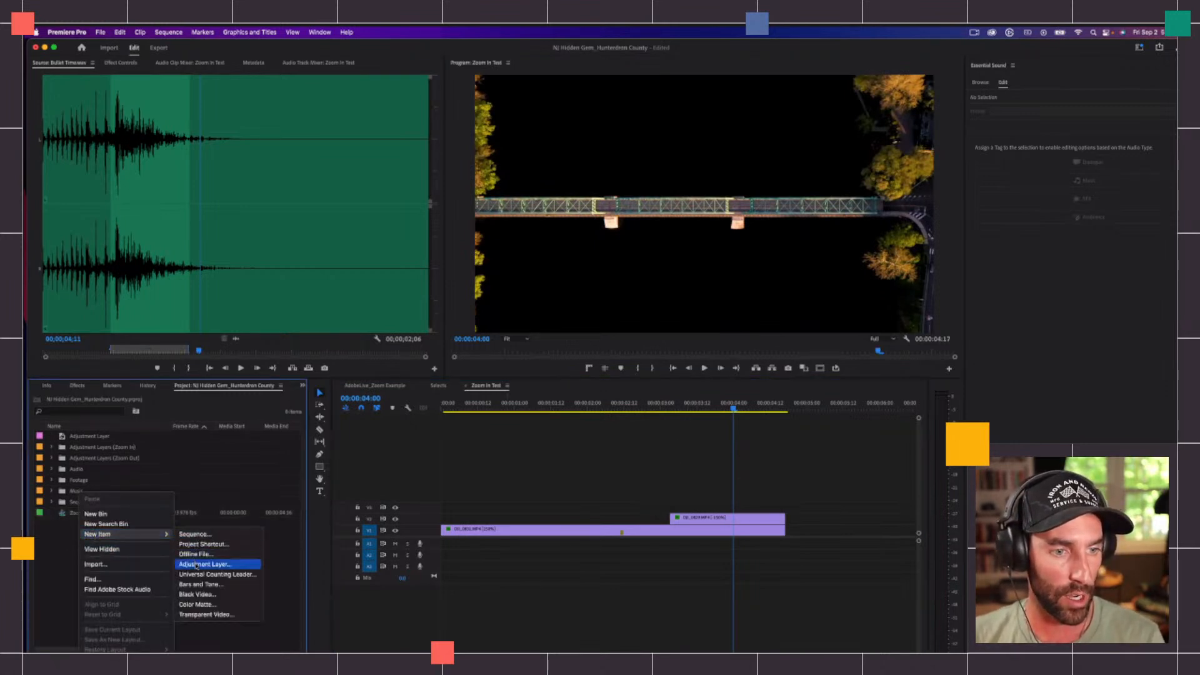
click(200, 562)
click(666, 399)
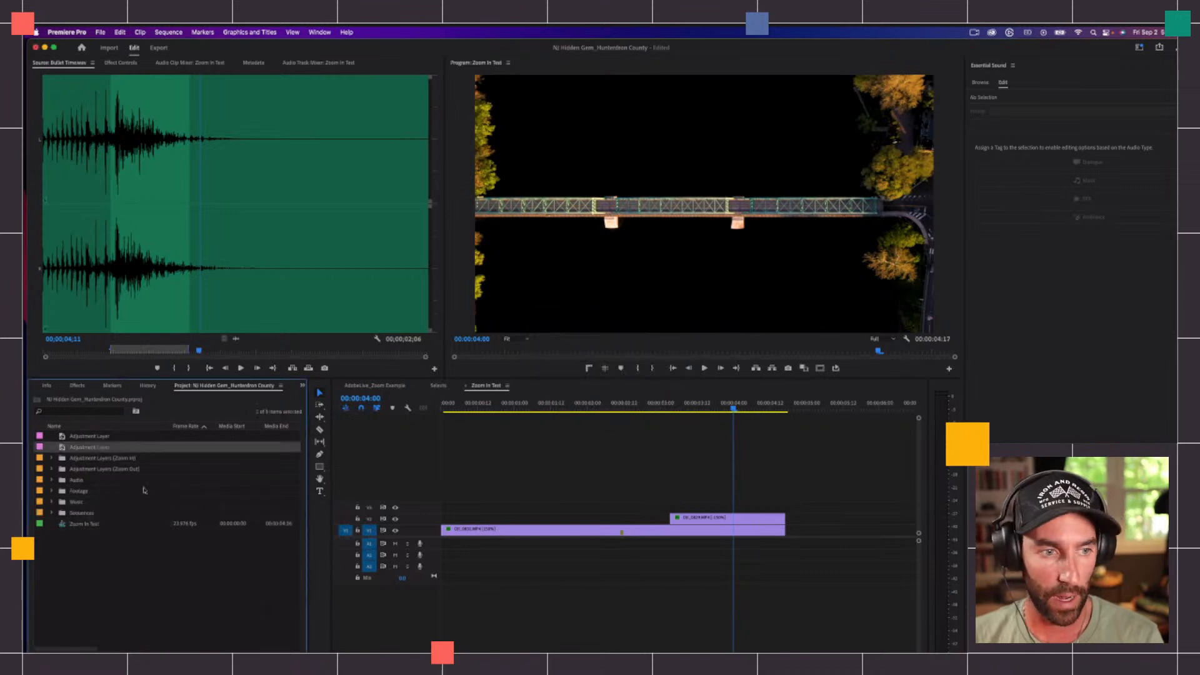
drag(96, 451, 577, 507)
Step: Split the V3 adjustment layer six frames after the cut to the overhead clip and delete the remainder after it
click(673, 406)
drag(674, 410, 674, 411)
key(Left)
key(Right)
key(Right)
key(Right)
key(Right)
key(Right)
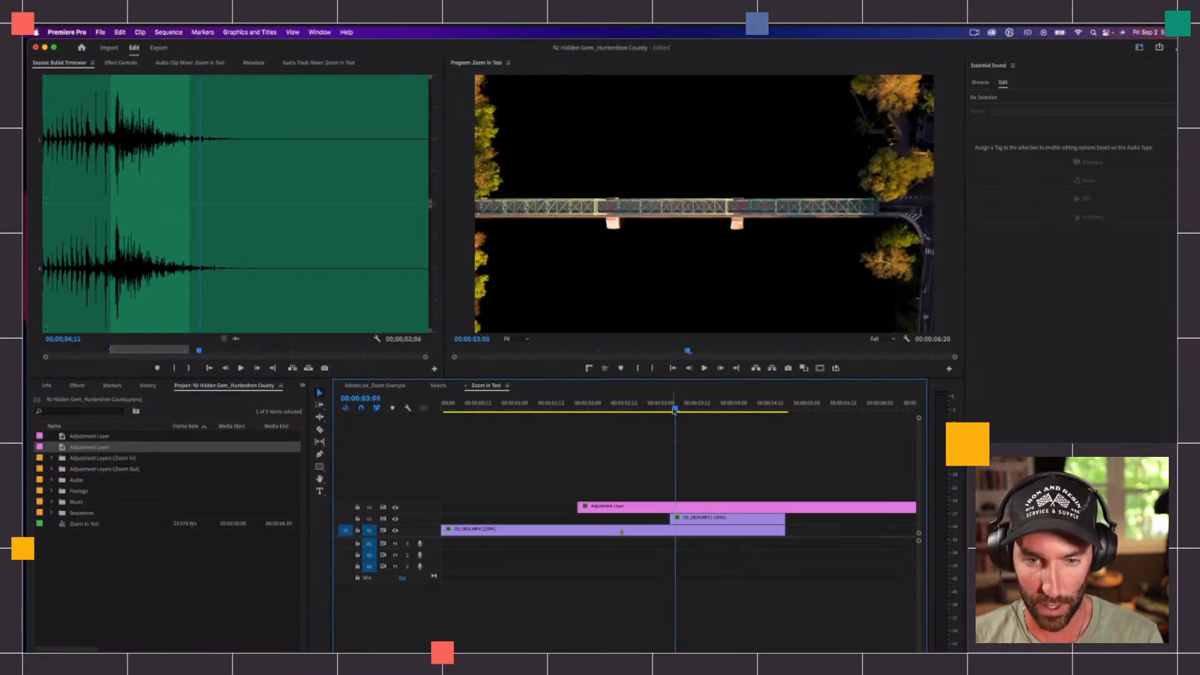
key(Right)
click(712, 507)
key(super+k)
click(711, 509)
key(Delete)
Step: Split the V3 adjustment layer at 00:00:02:21, six frames before the cut, and delete the part before it
key(Home)
drag(685, 405, 669, 405)
click(662, 507)
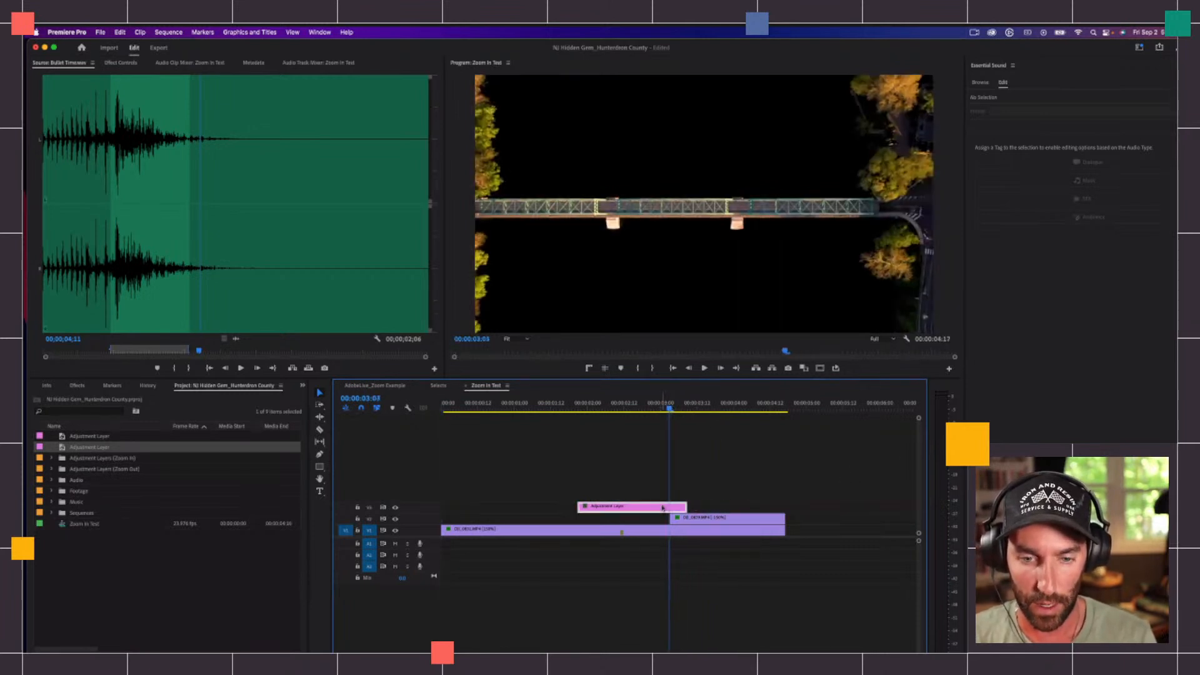
key(Left)
key(Left)
key(Left)
key(Left)
key(Left)
key(Left)
key(Left)
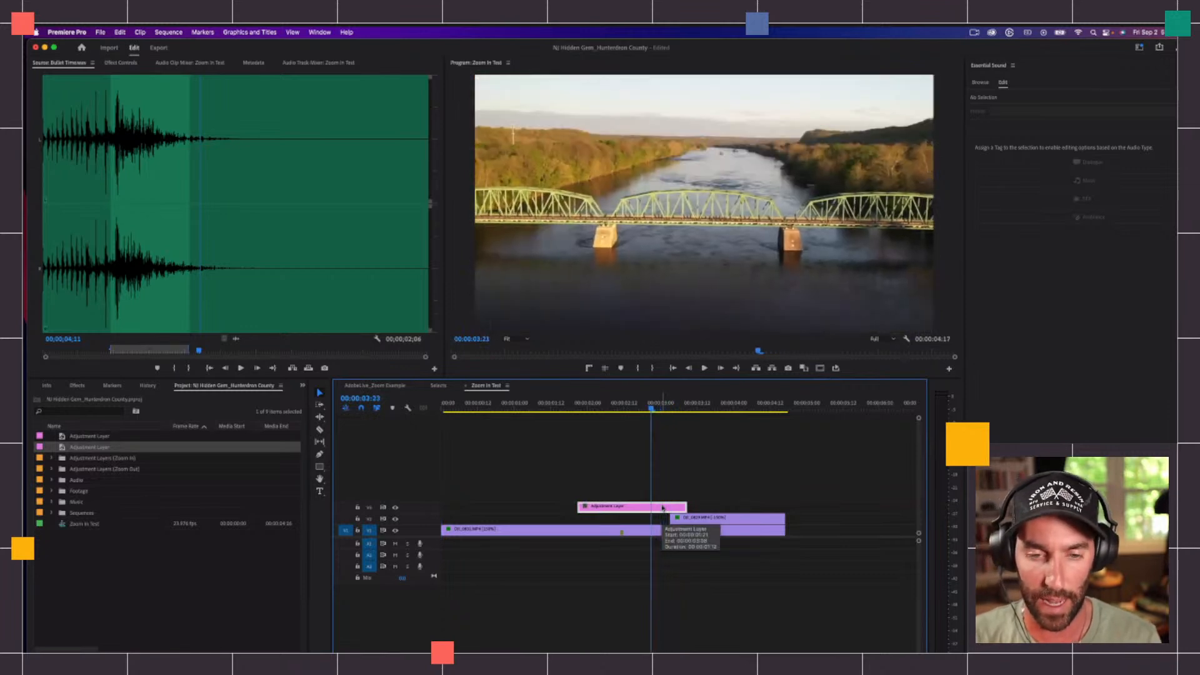
key(Right)
key(Right)
key(Right)
key(Right)
key(Right)
key(Right)
key(Right)
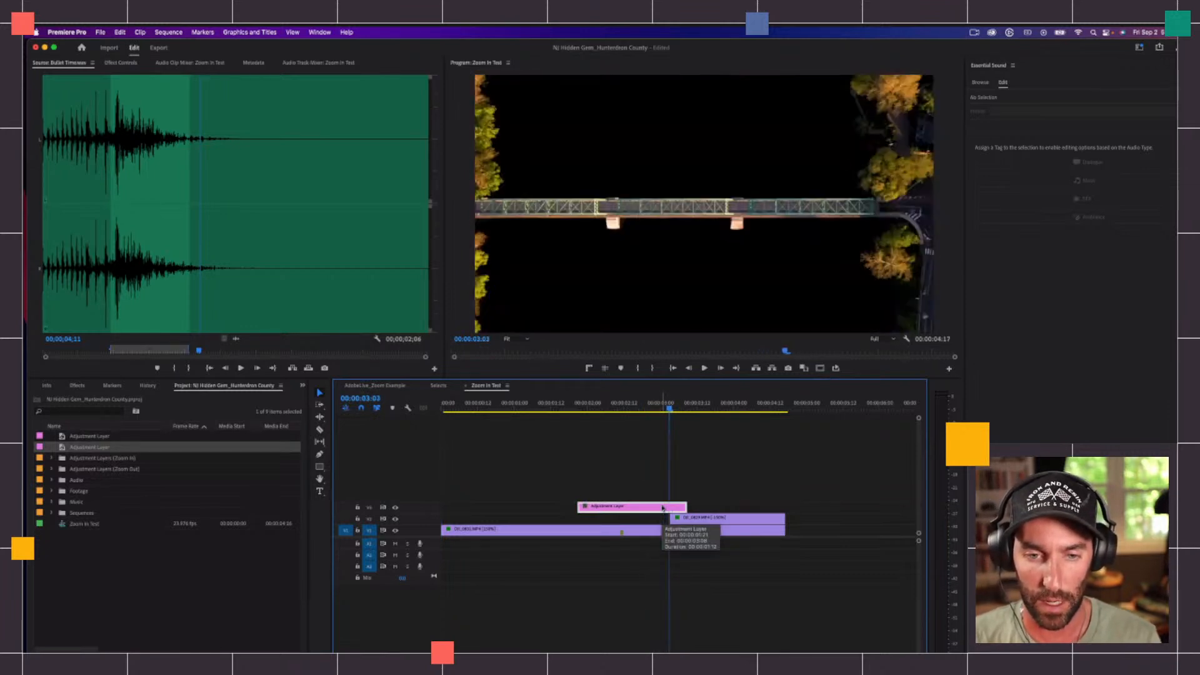
key(Left)
key(Left)
key(Left)
key(Left)
key(Left)
key(Left)
key(Left)
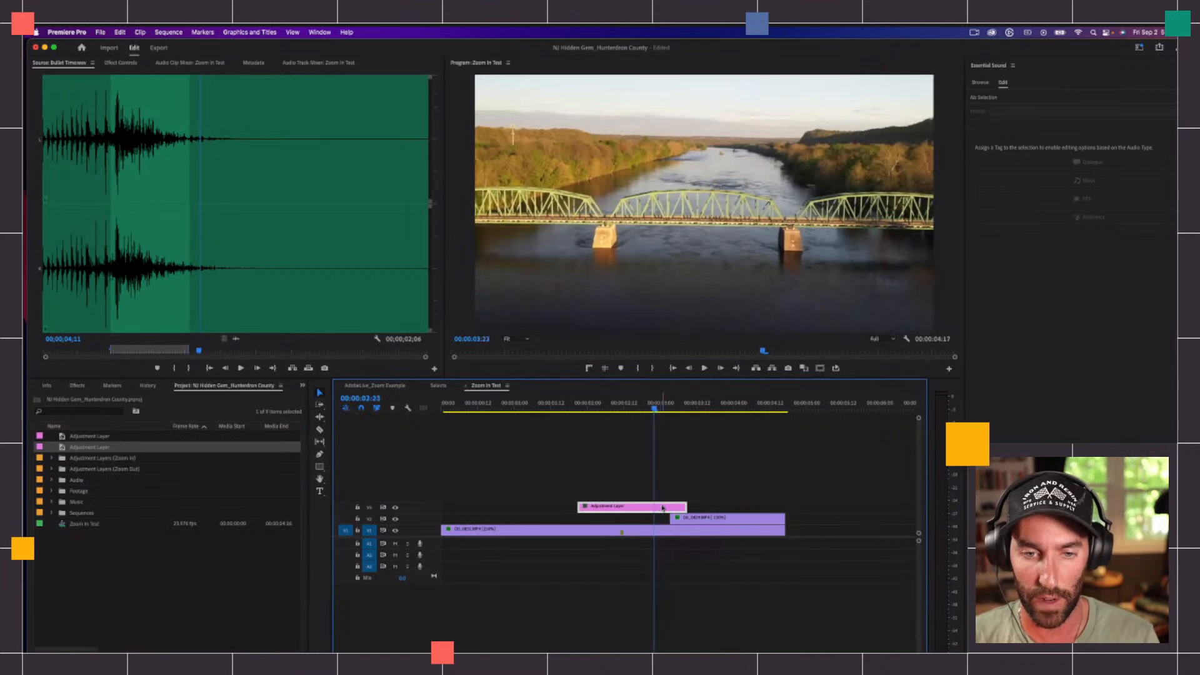
key(super+k)
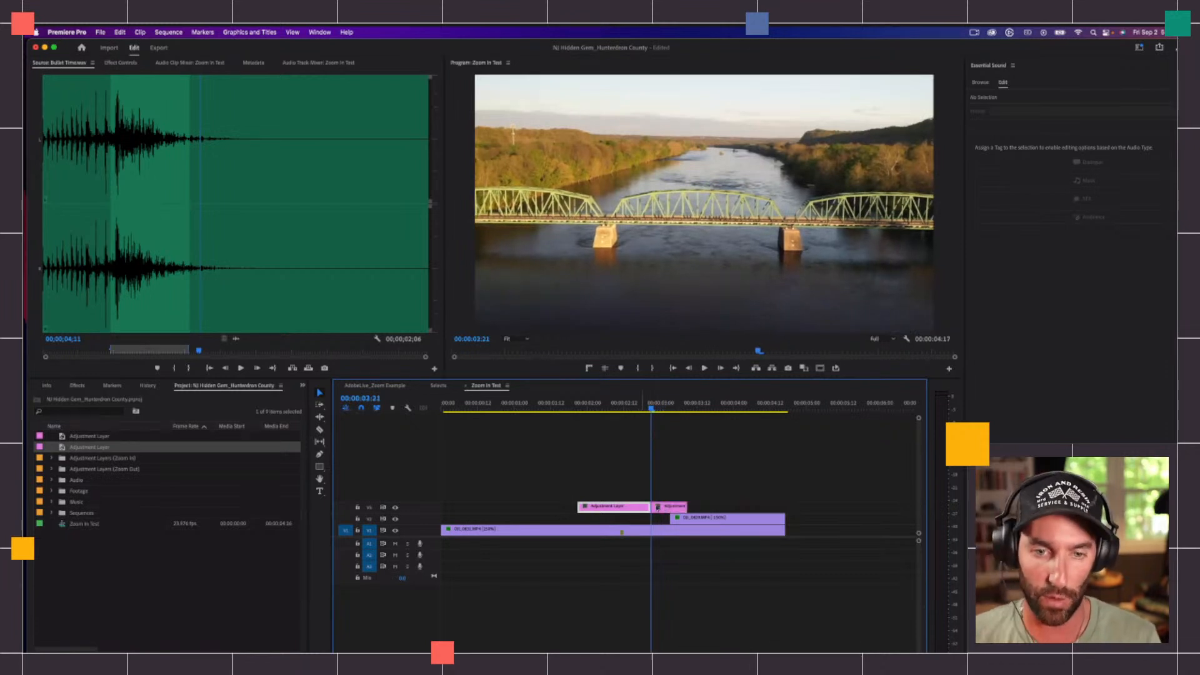
key(Delete)
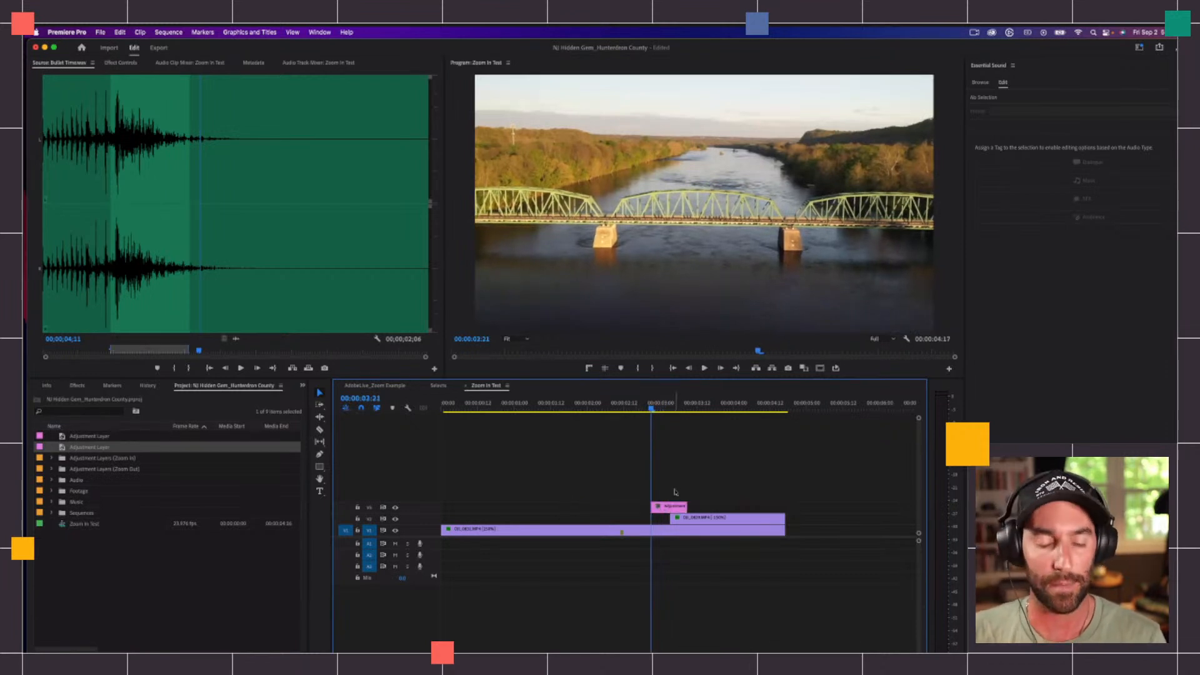
Step: Duplicate the trimmed adjustment layer from V3 onto V4 directly above it
click(676, 509)
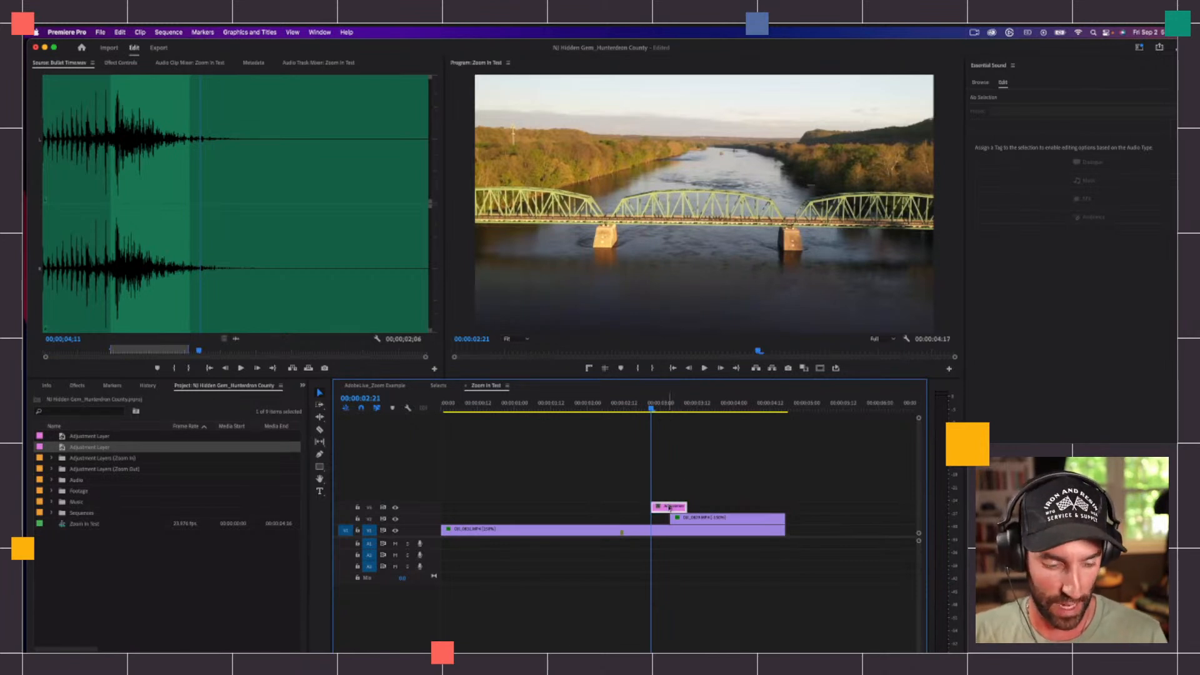
drag(674, 504, 676, 494)
click(674, 497)
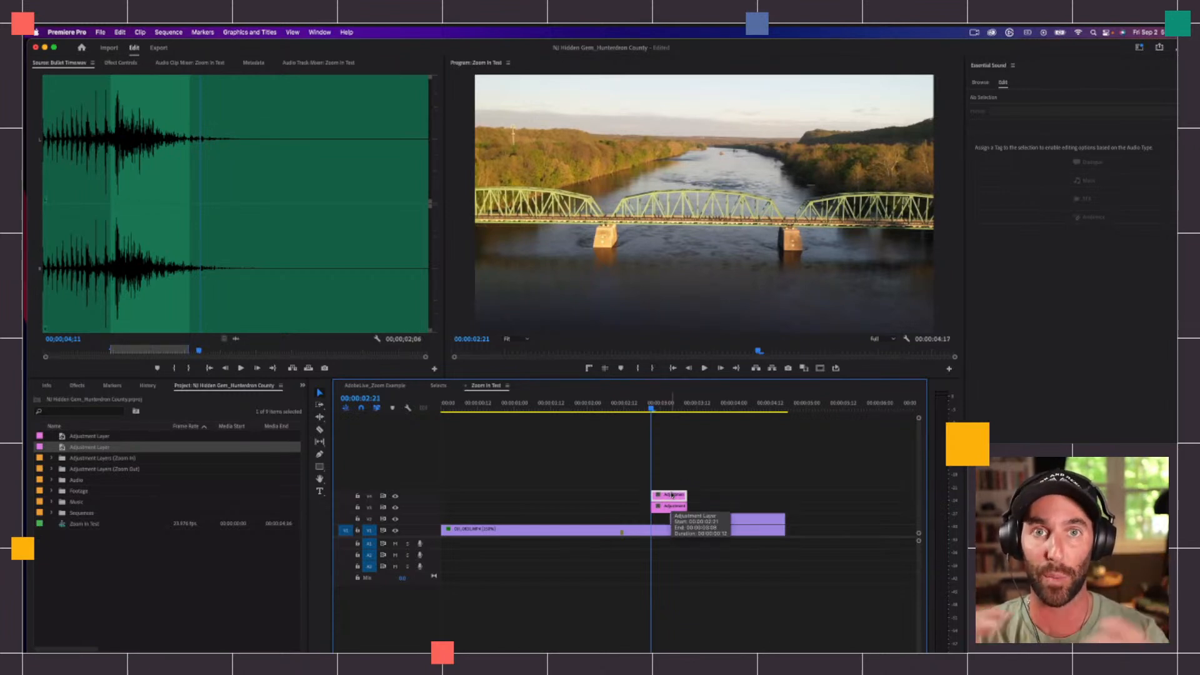
click(678, 479)
Step: Trim the start of the V3 adjustment layer to the cut at 00:00:03:03, matching the lower adjustment layer in AdobeLive_Zoom Example
click(676, 510)
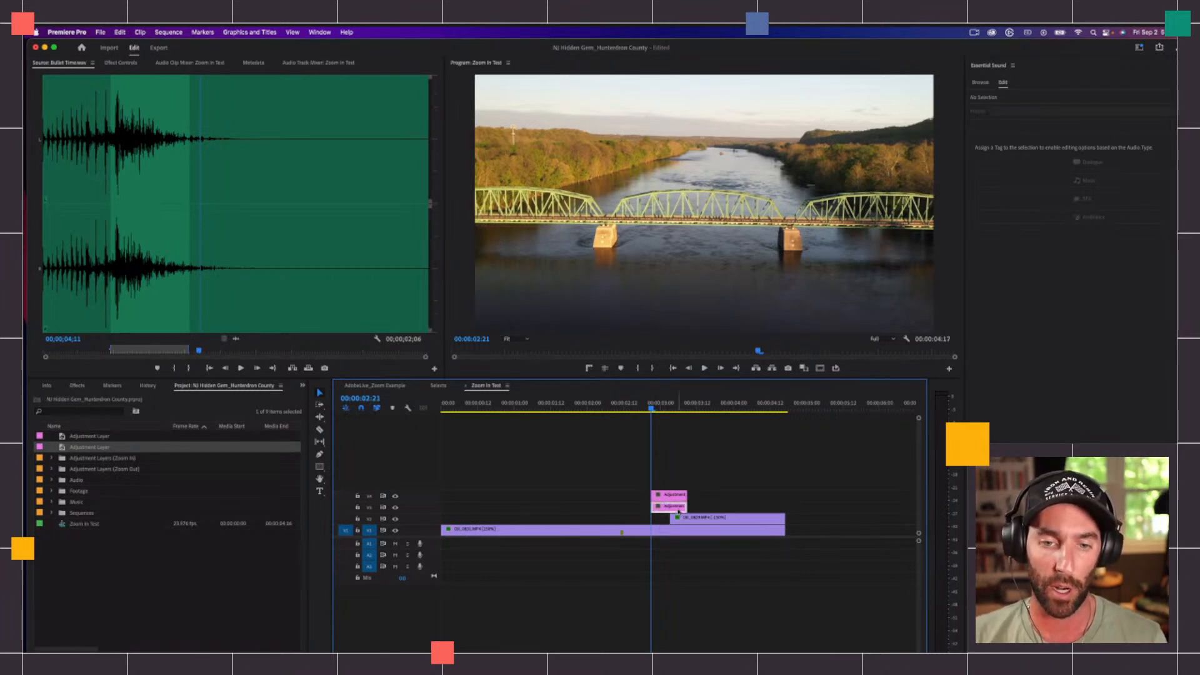
click(374, 385)
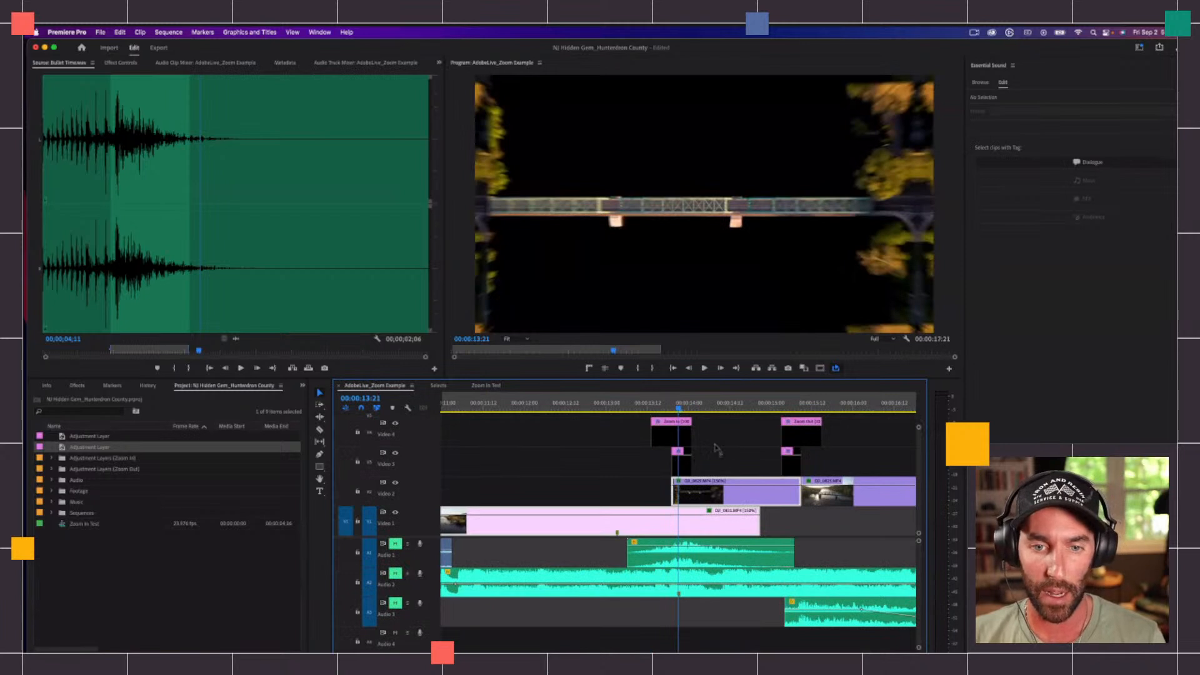
click(682, 469)
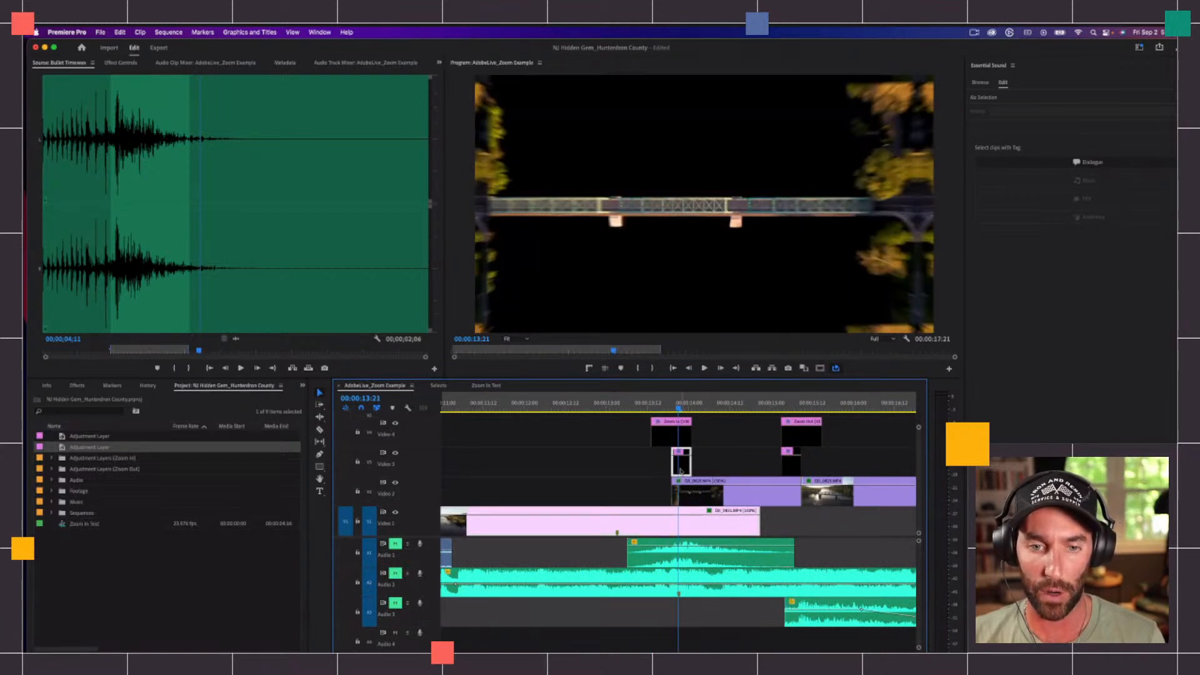
click(491, 385)
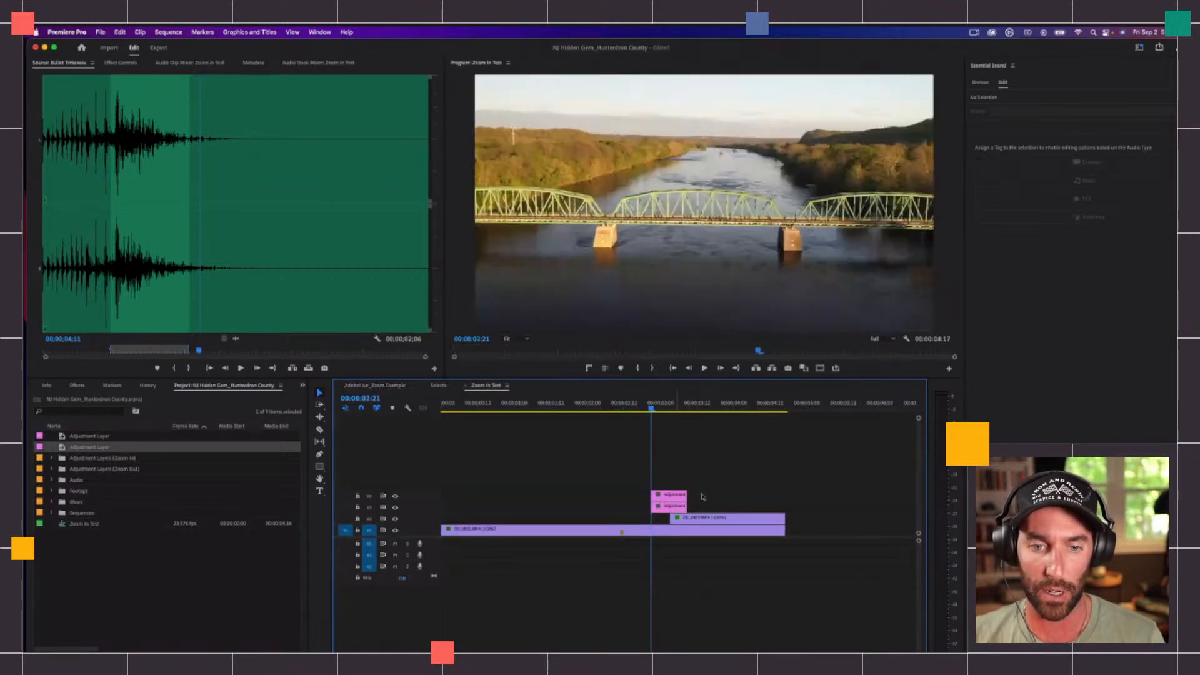
drag(654, 507, 677, 508)
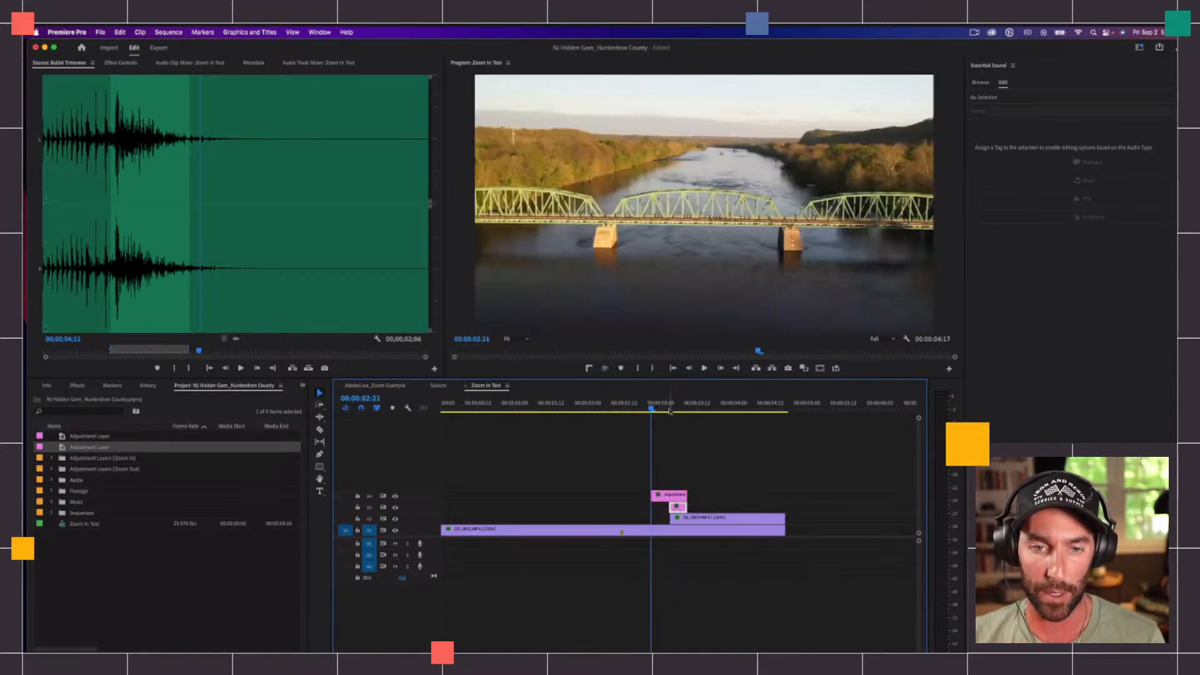
key(Down)
key(=)
click(684, 507)
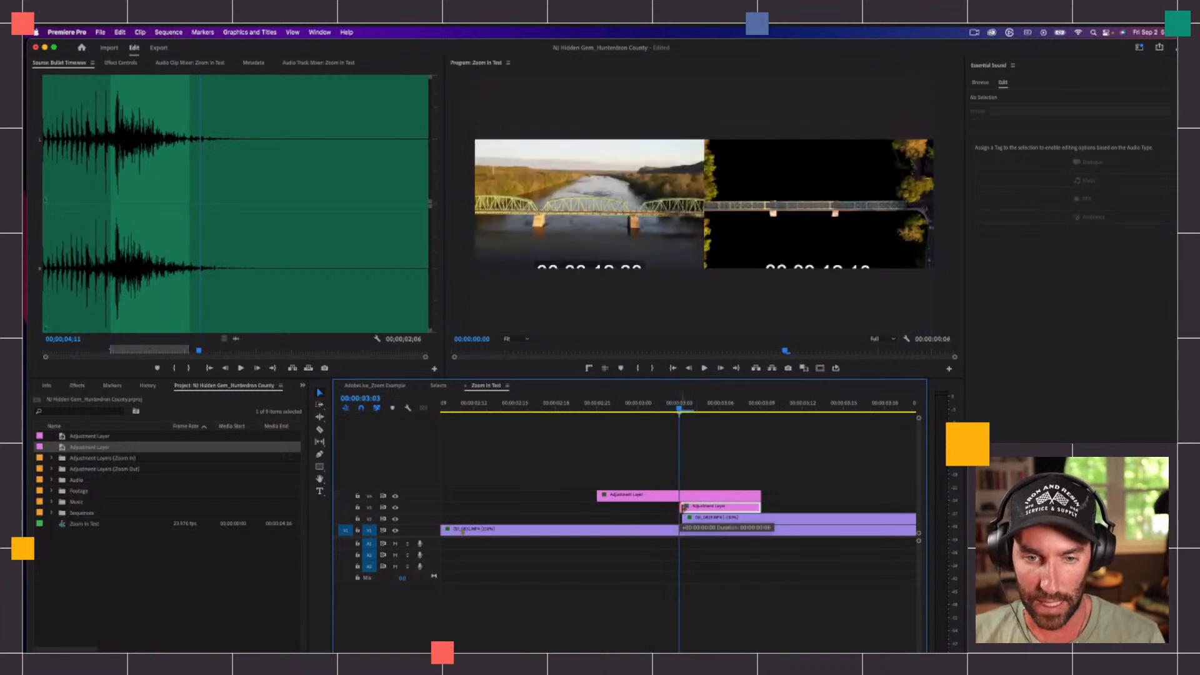
drag(684, 506, 696, 520)
key(Left)
key(Left)
key(Left)
key(Left)
click(683, 408)
click(715, 461)
Step: Switch to the Effects workspace, find the Replicate effect and apply it to the V3 adjustment layer
click(701, 508)
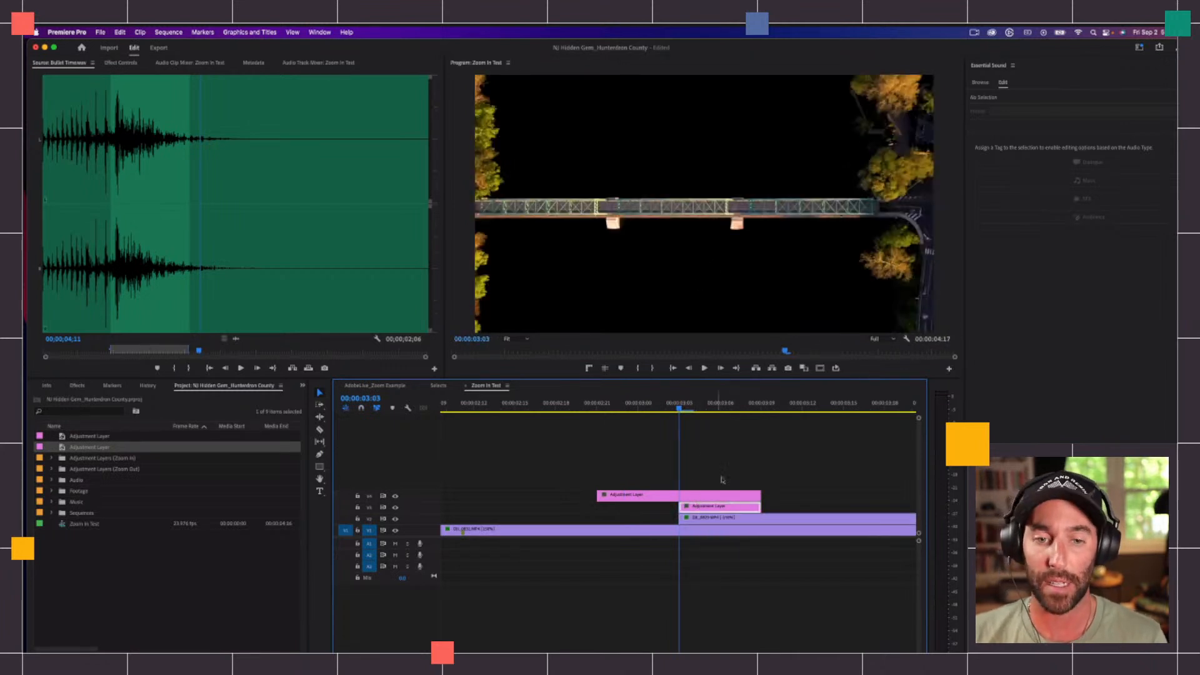
key(minus)
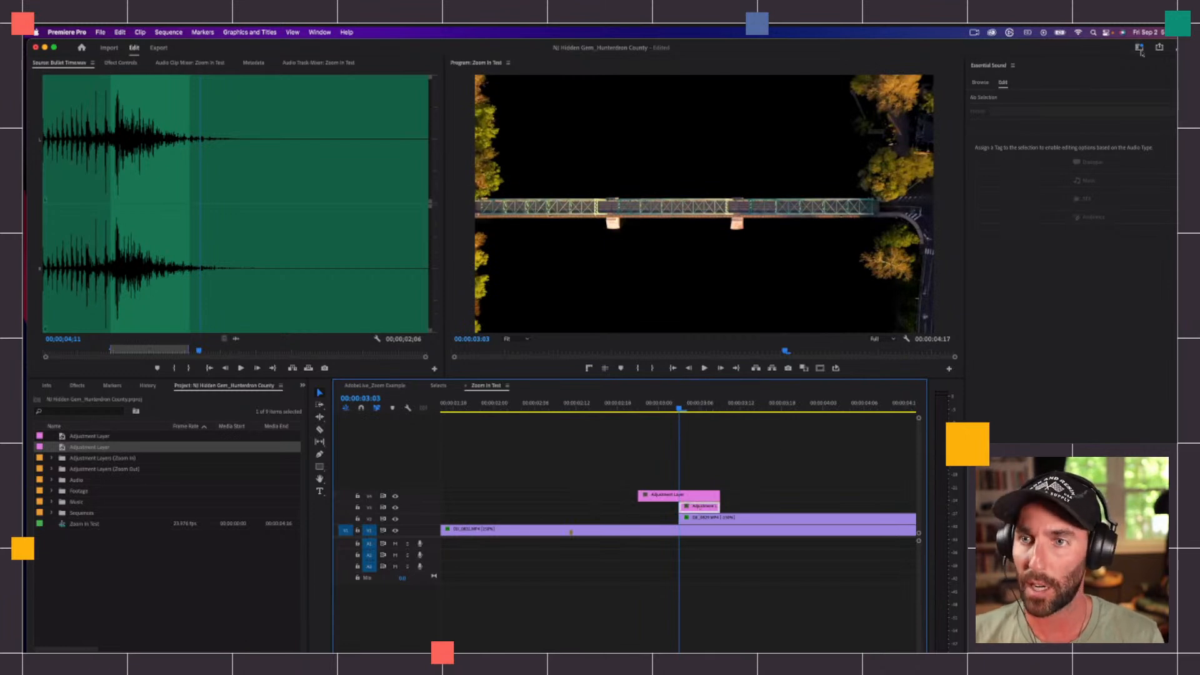
click(1140, 49)
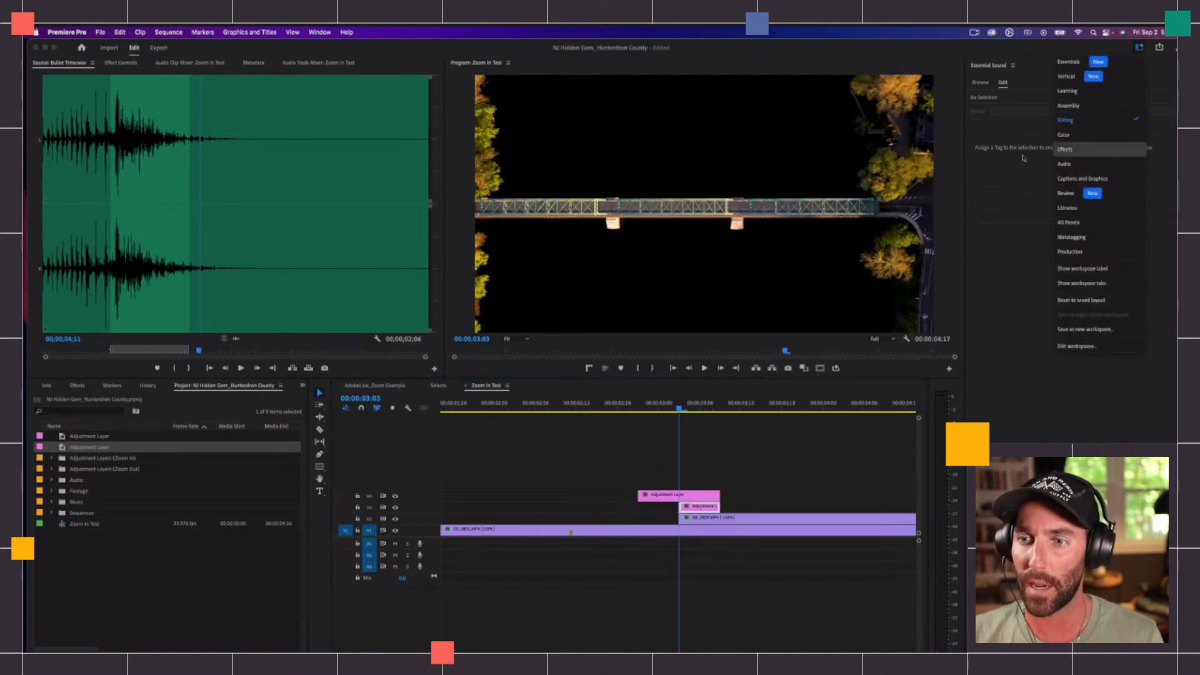
click(1065, 150)
text(replica)
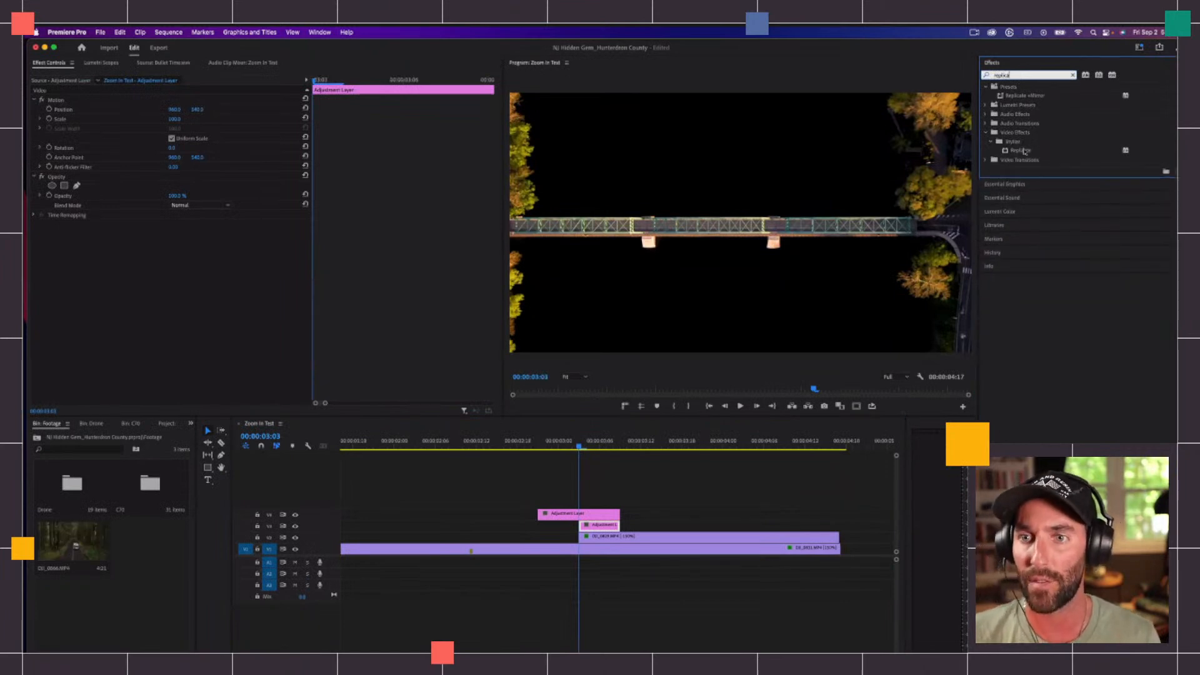
drag(1023, 151, 598, 526)
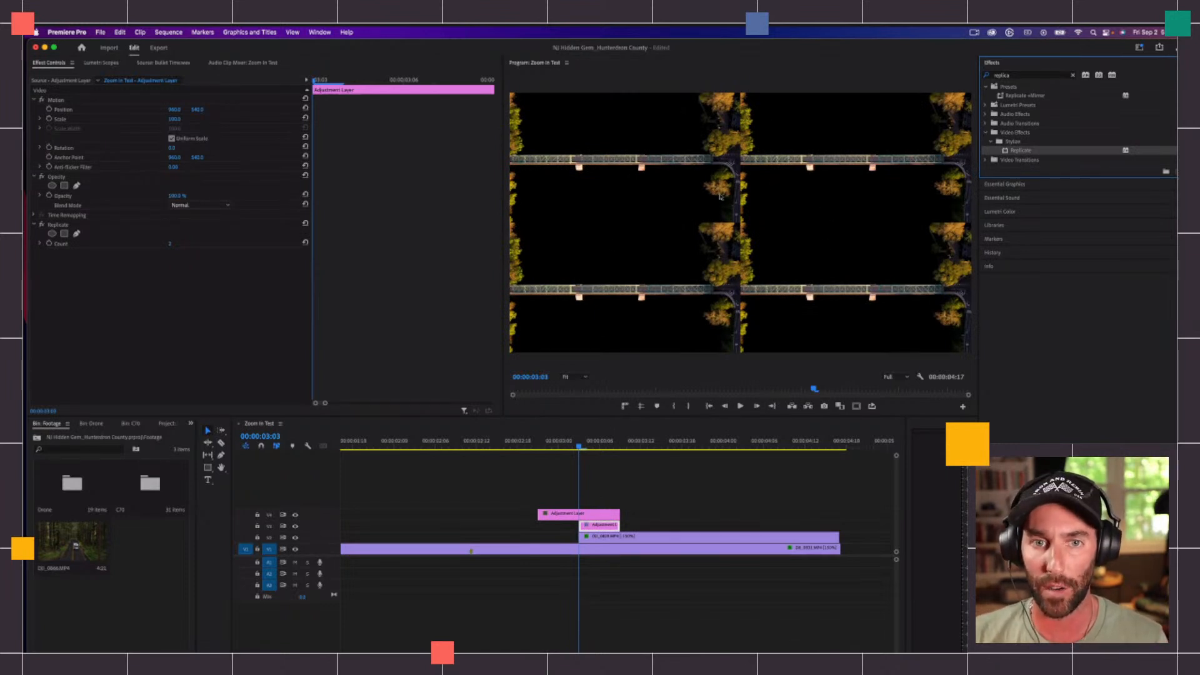
Step: Set the Replicate count on the V3 adjustment layer to 3
click(220, 280)
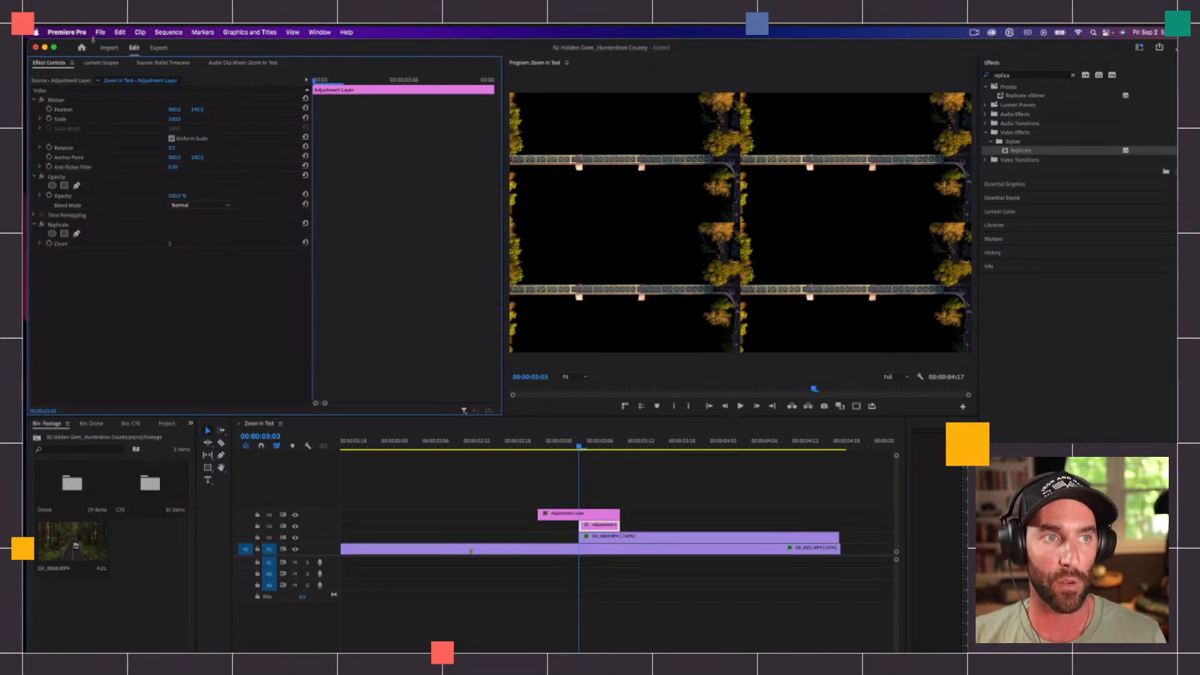
click(113, 64)
click(147, 65)
click(55, 63)
click(599, 525)
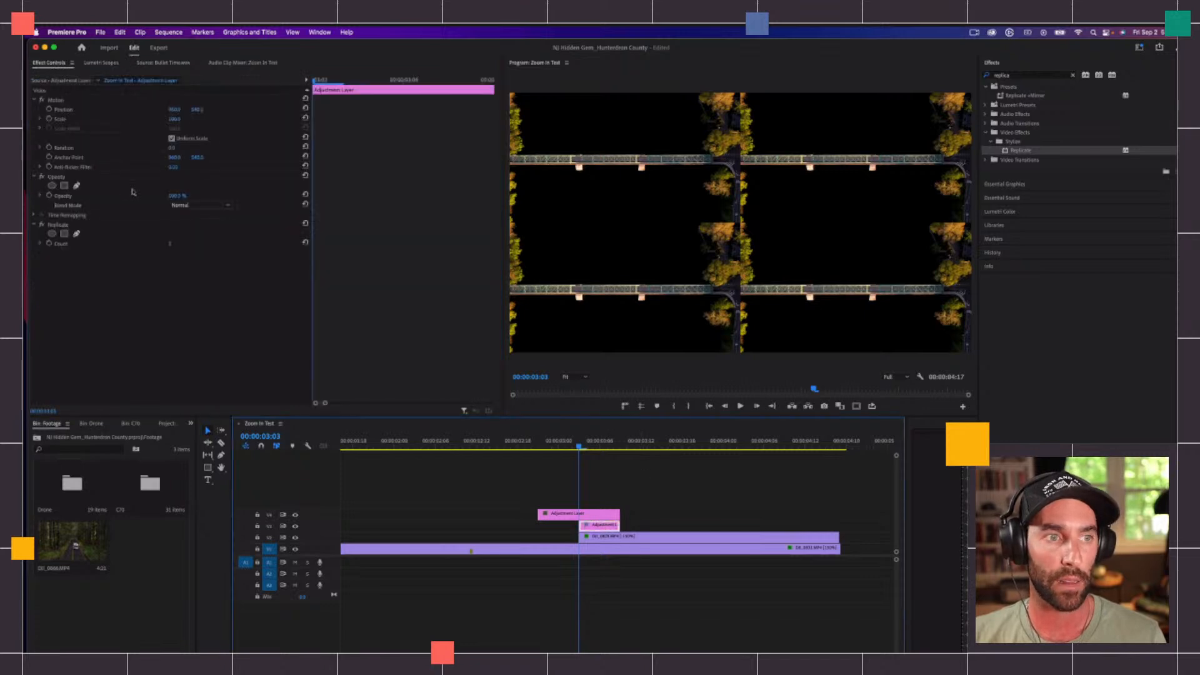
click(173, 244)
text(3)
key(Return)
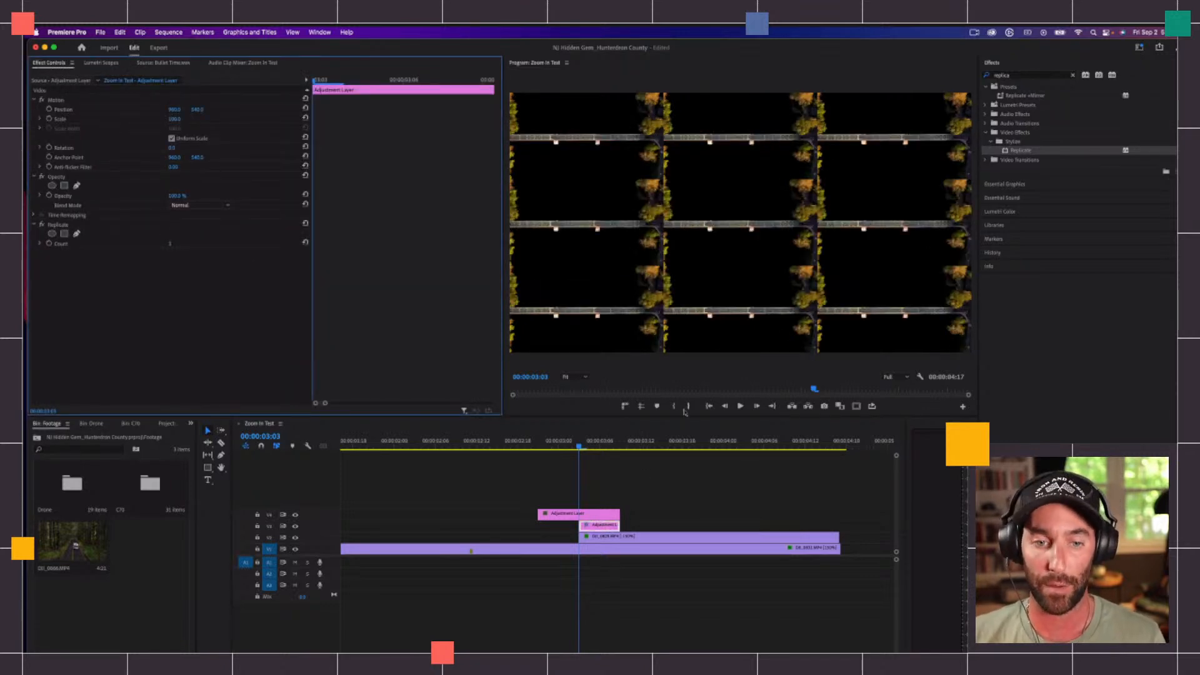
Step: Search the effects for Mirror and add it below Replicate on the V3 adjustment layer
click(1073, 75)
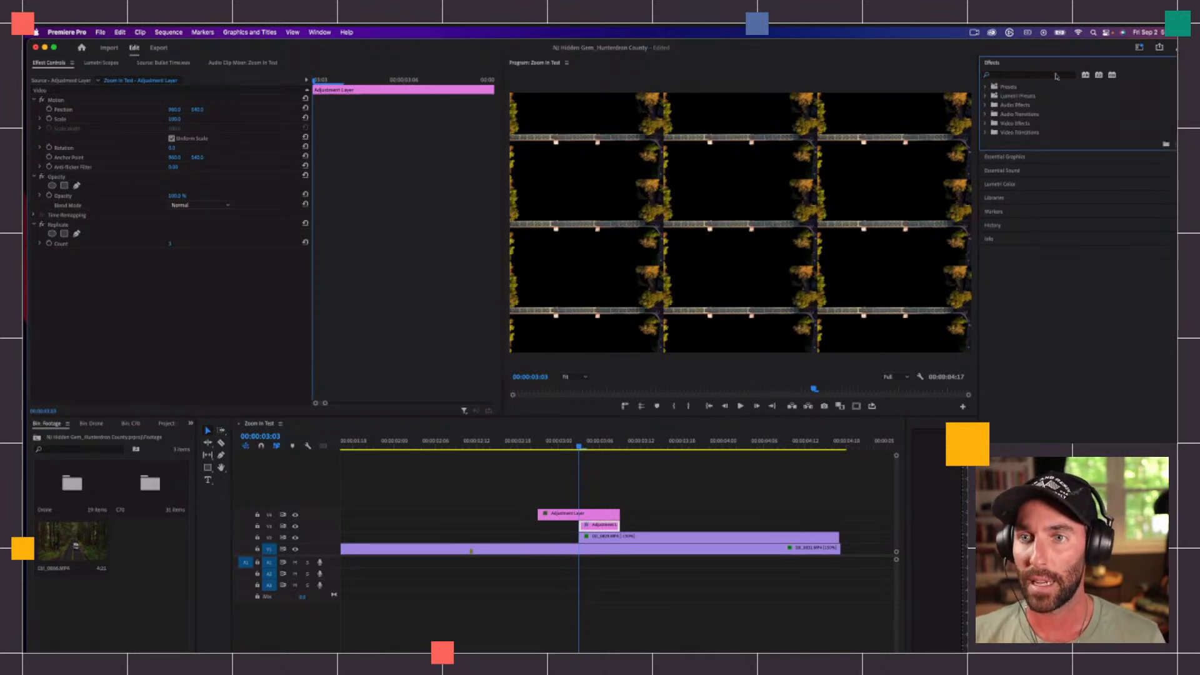
click(1043, 76)
text(mirr)
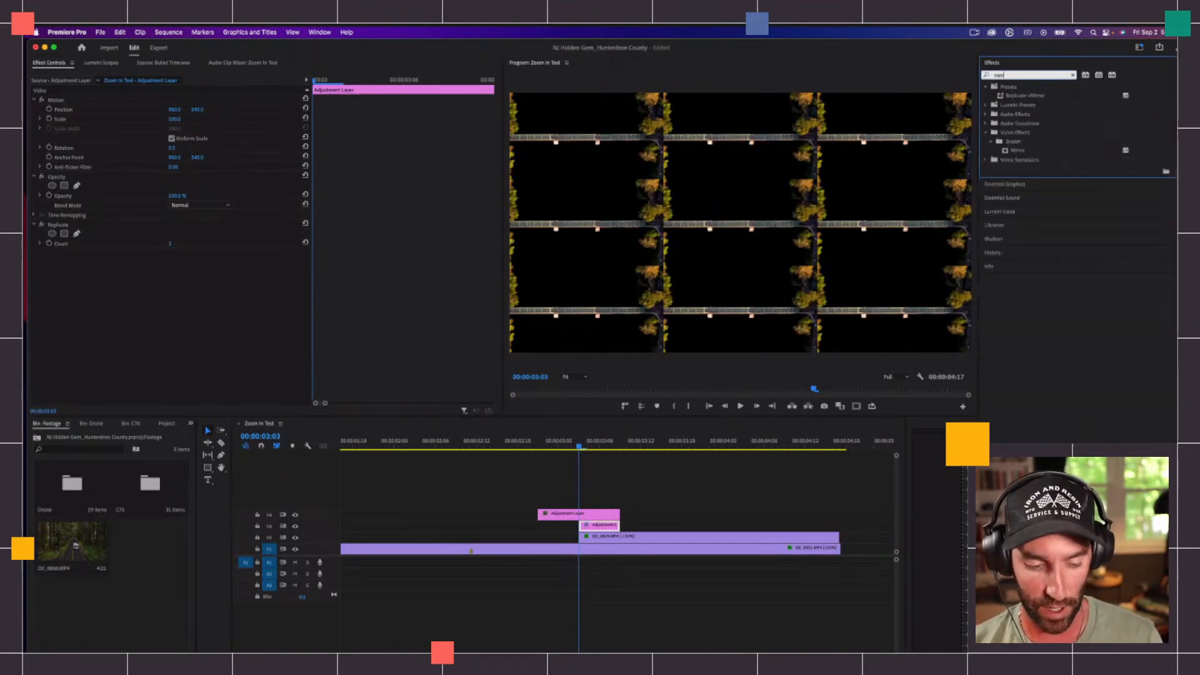
drag(1019, 152, 101, 302)
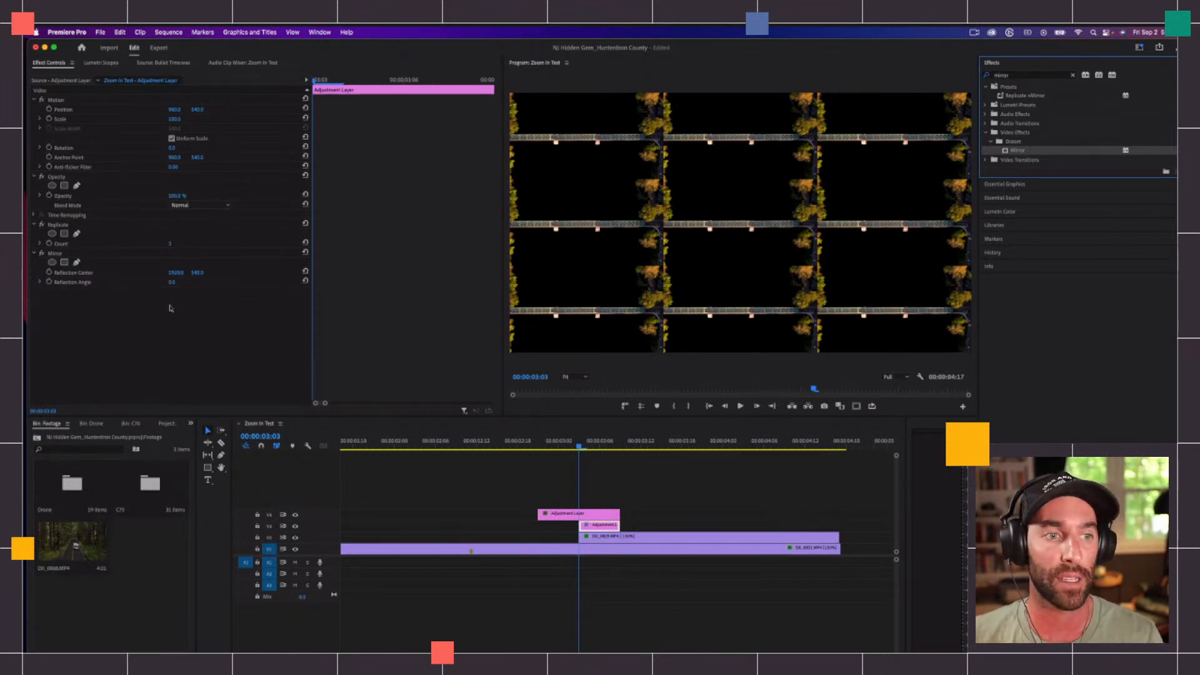
click(56, 253)
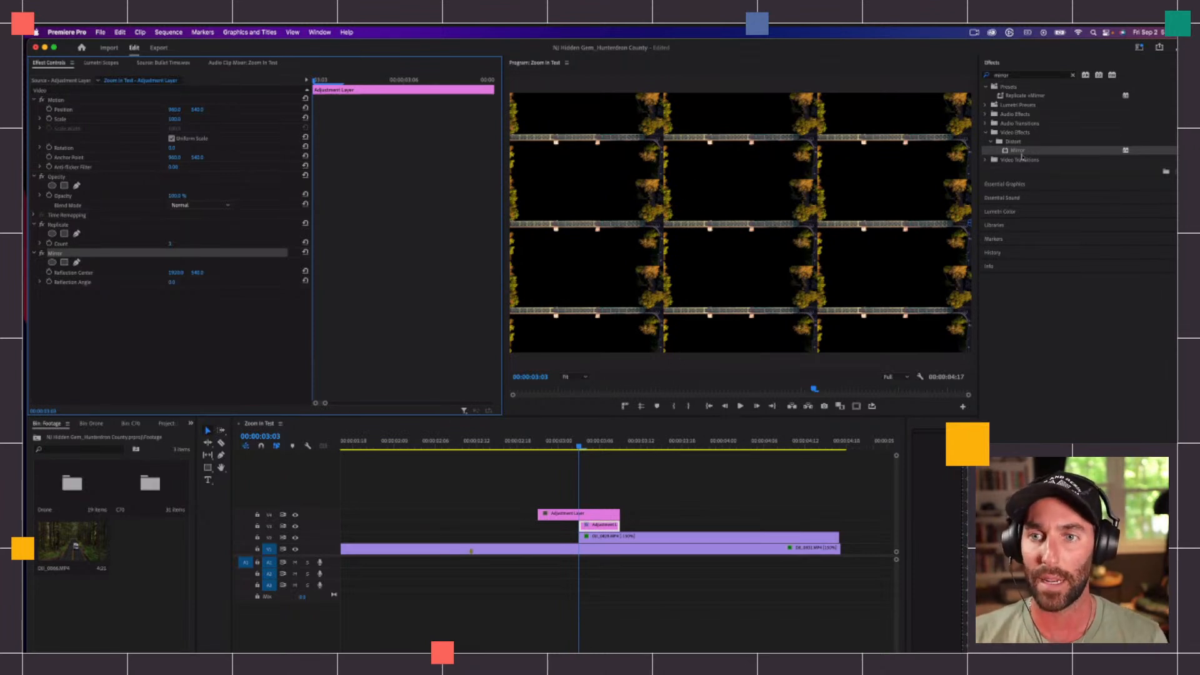
Step: Add three more Mirror effects below the first one on the V3 adjustment layer
drag(1023, 153, 188, 328)
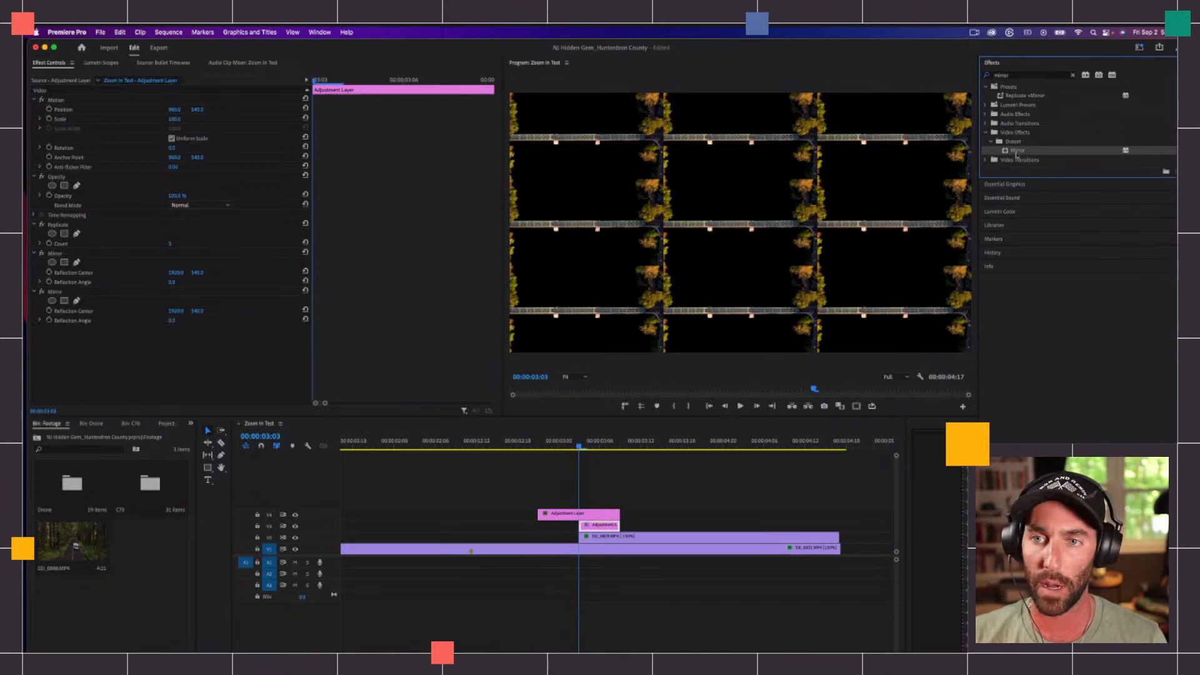
drag(115, 306, 67, 351)
drag(1022, 153, 110, 384)
Step: Set the first Mirror's horizontal reflection center to 1279 so the right-hand tile seam mirrors cleanly
click(56, 253)
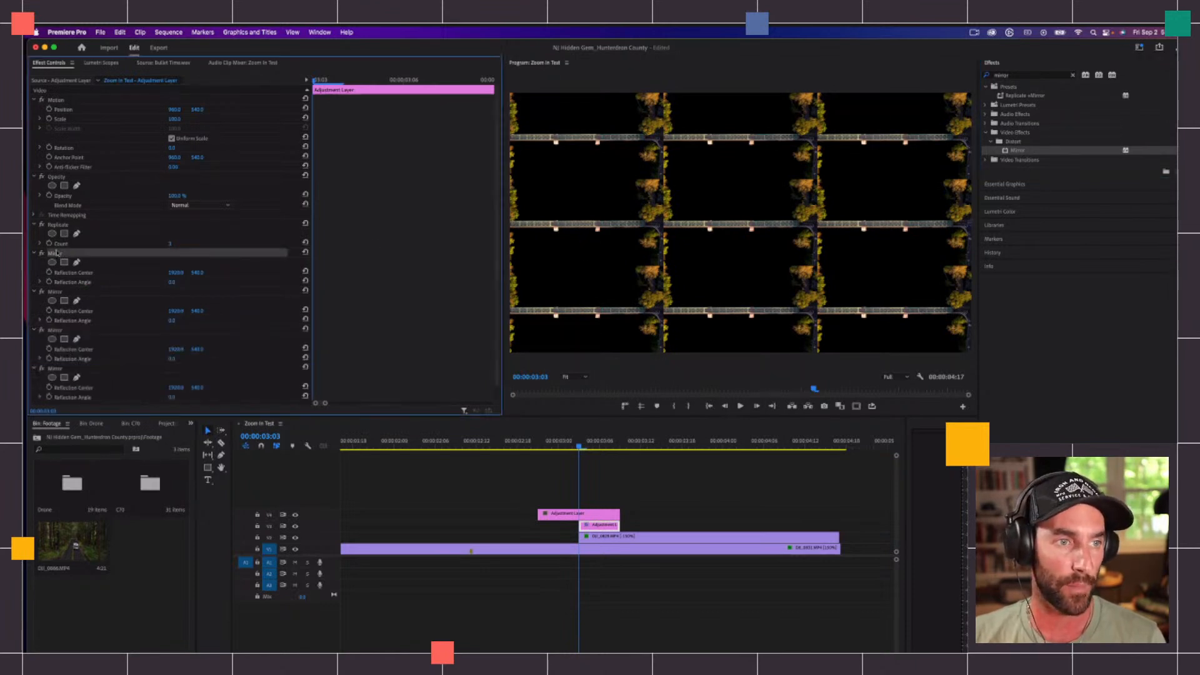
scroll(161, 252, down, 1)
scroll(200, 256, down, 1)
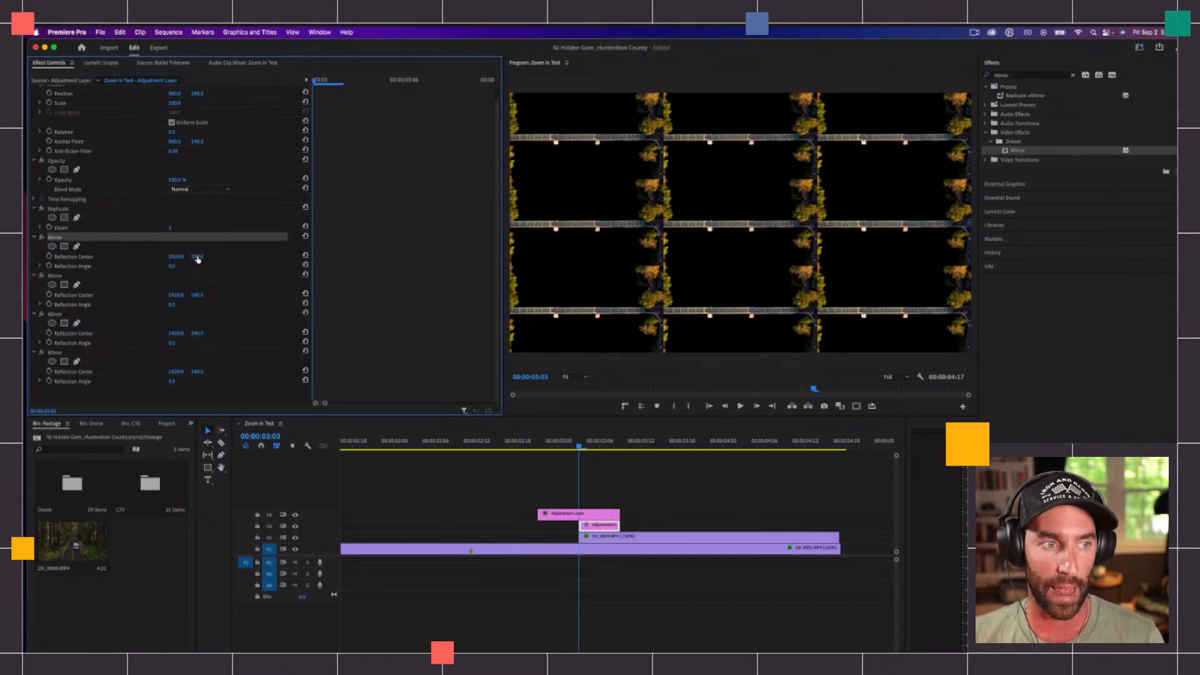
drag(170, 257, 89, 257)
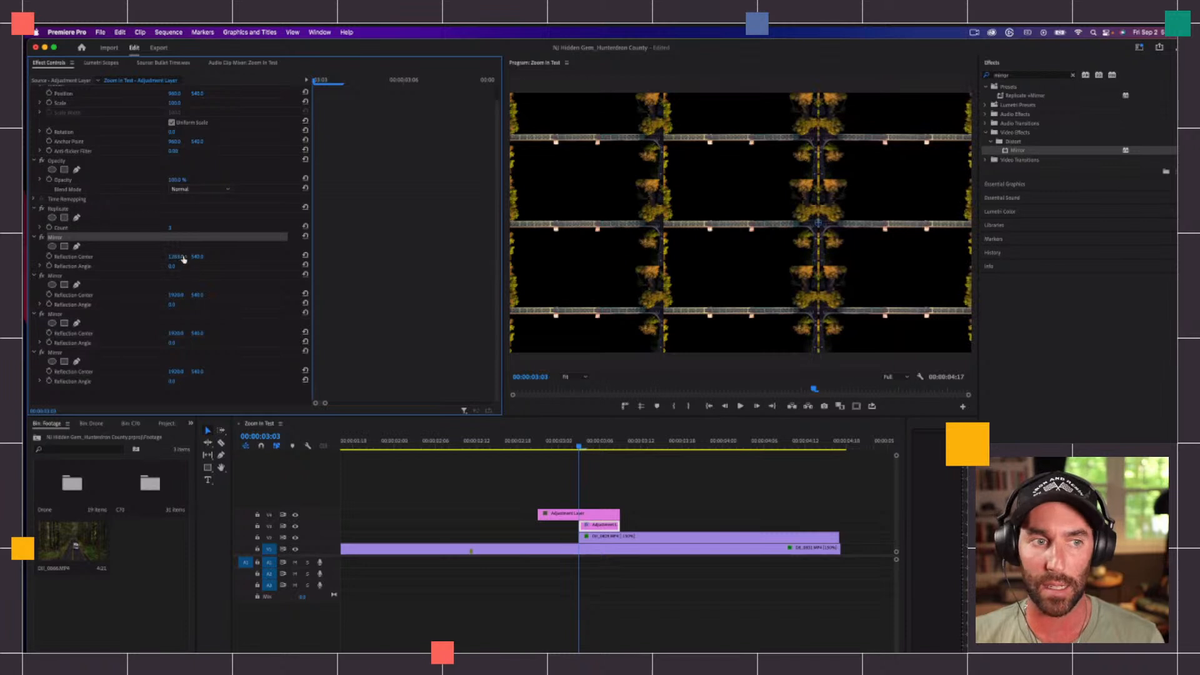
click(176, 257)
key(Down)
key(Down)
key(Down)
key(Down)
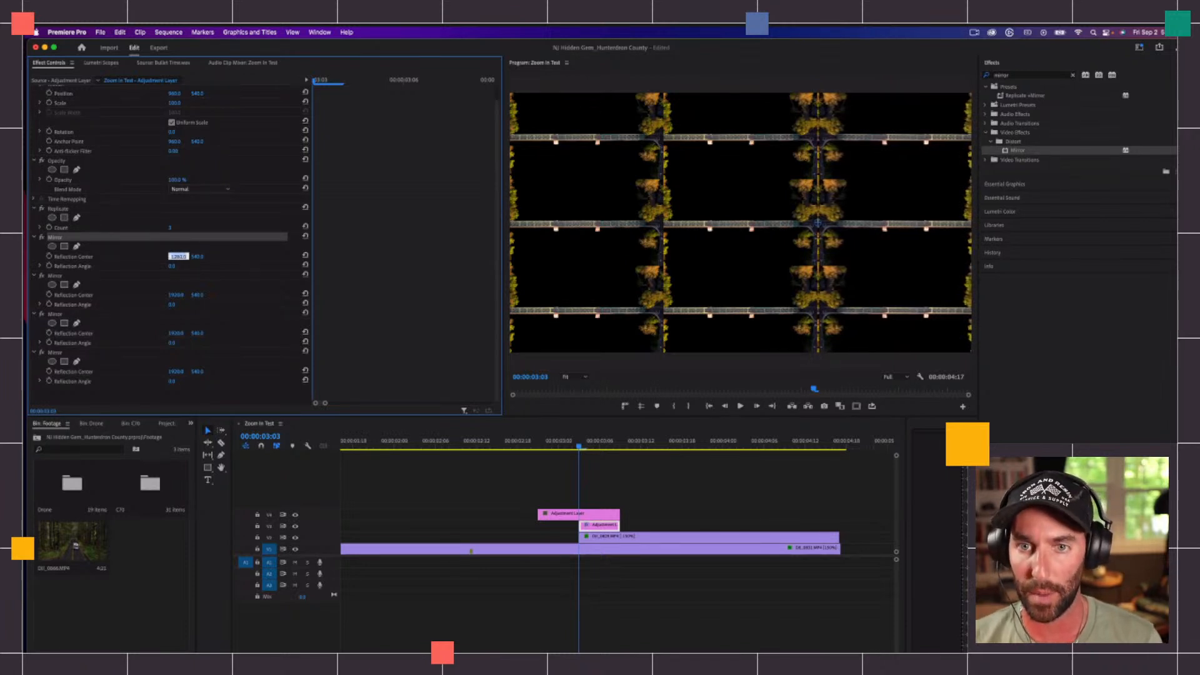
key(Up)
key(Up)
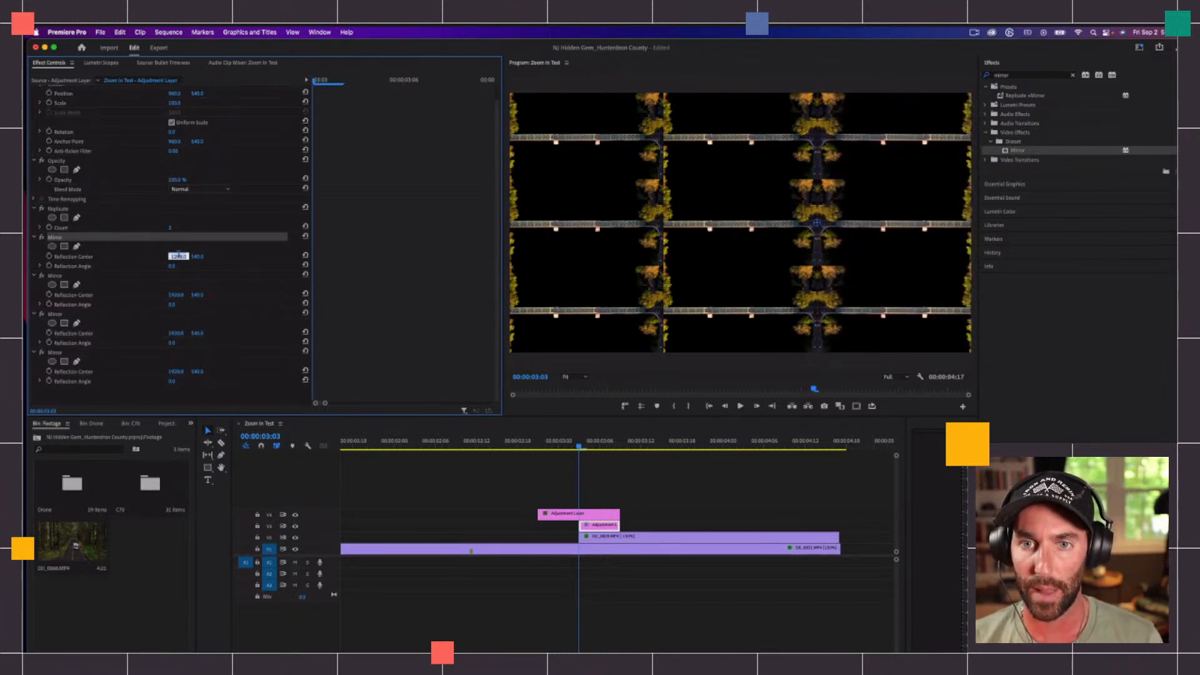
key(Down)
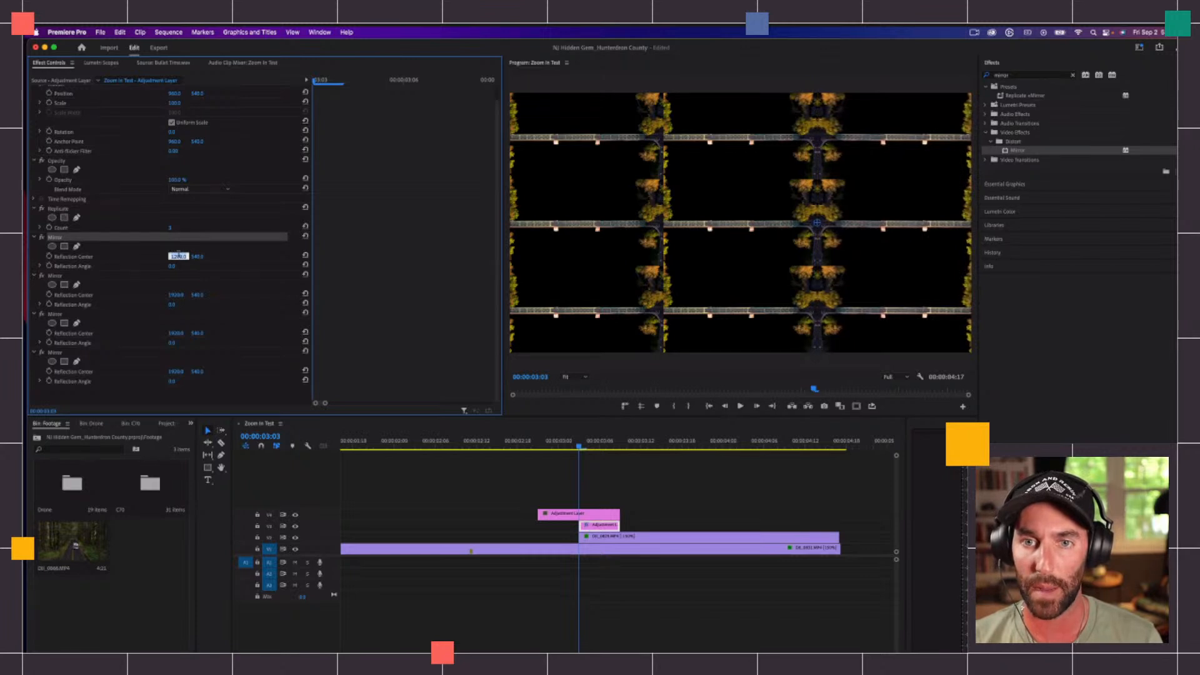
key(Return)
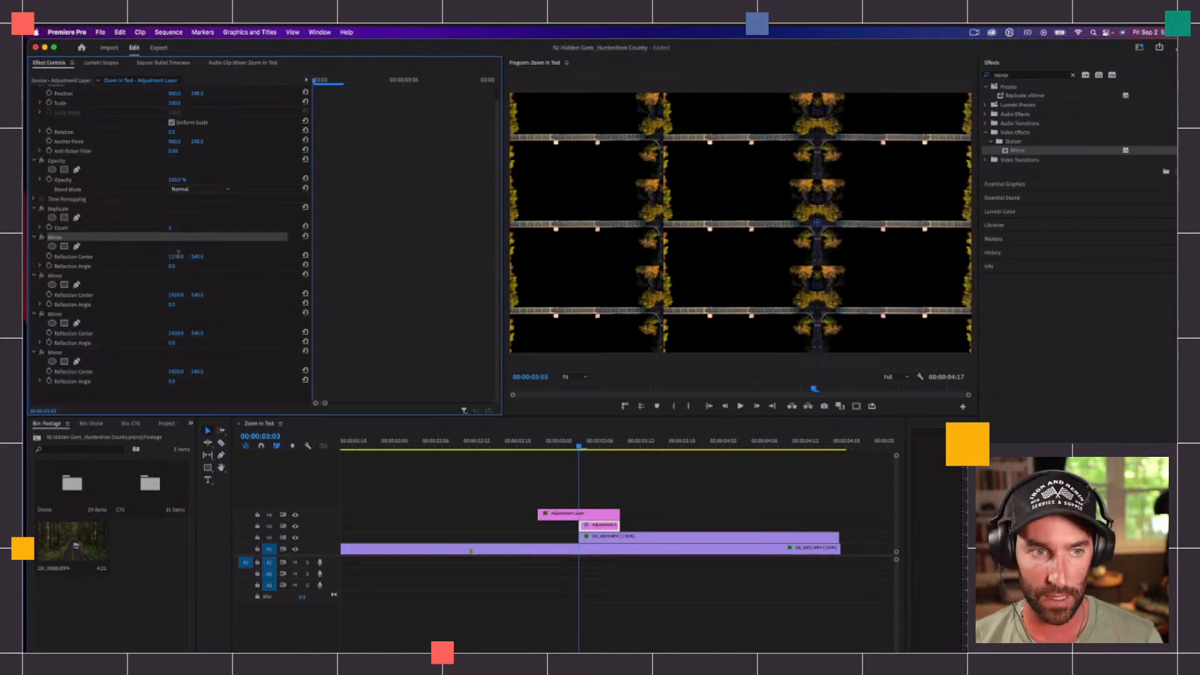
Step: Set the second Mirror's reflection angle to 90° and its vertical reflection center to about 555
click(60, 275)
click(173, 305)
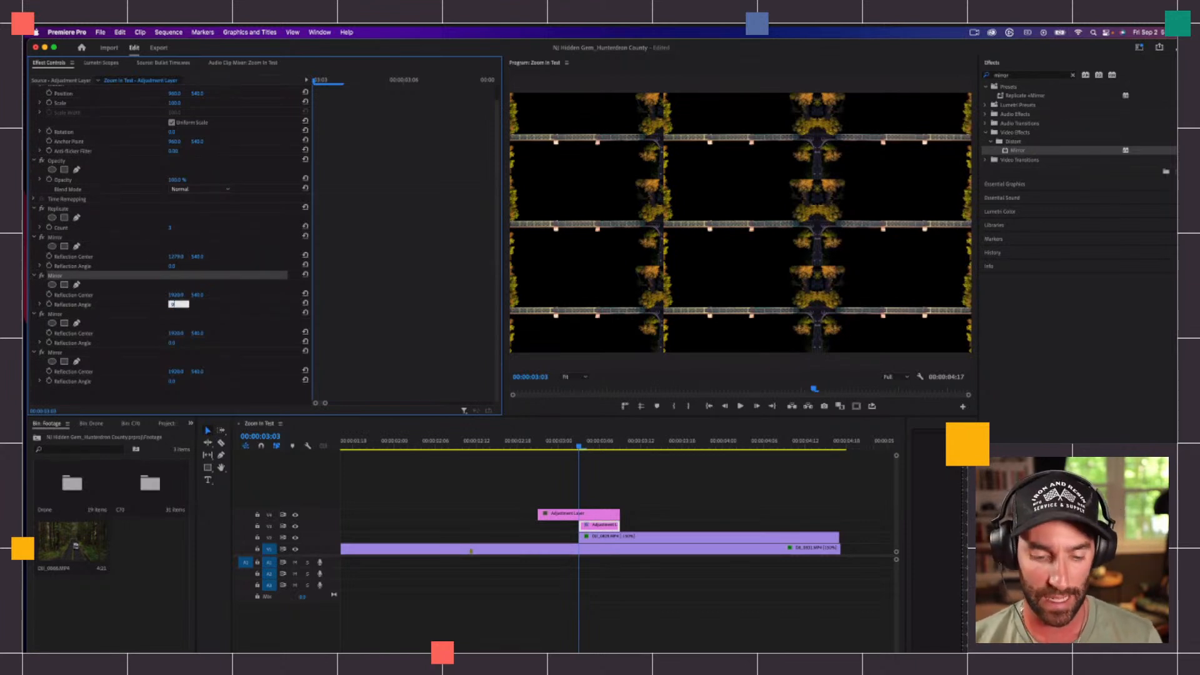
text(90)
key(Return)
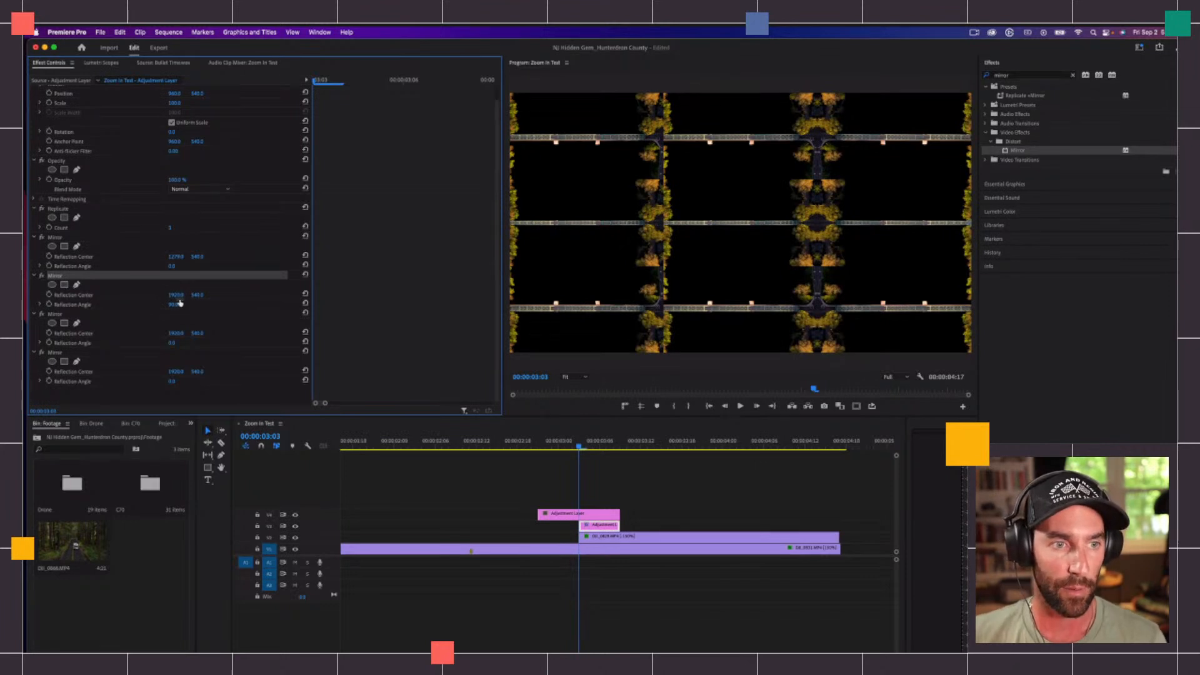
mouse_move(197, 296)
mouse_down()
mouse_move(250, 295)
mouse_move(189, 295)
mouse_move(201, 295)
mouse_up()
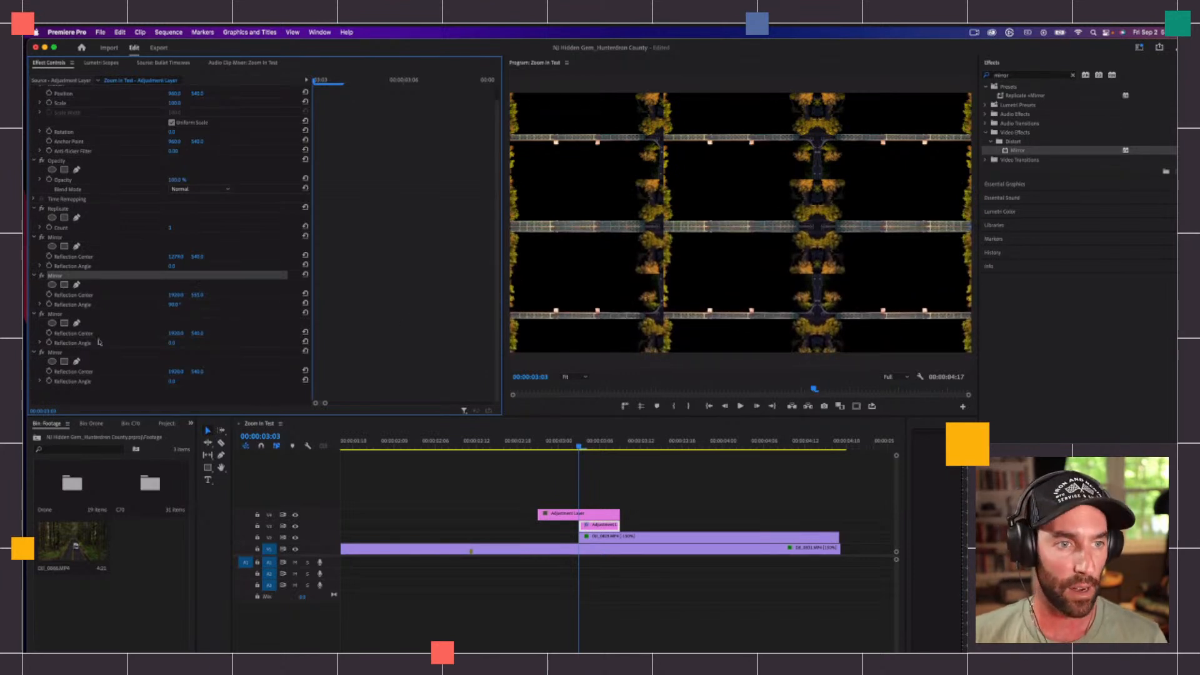
Step: Set the third Mirror's reflection angle to 180° and its horizontal reflection center to about 640
click(173, 343)
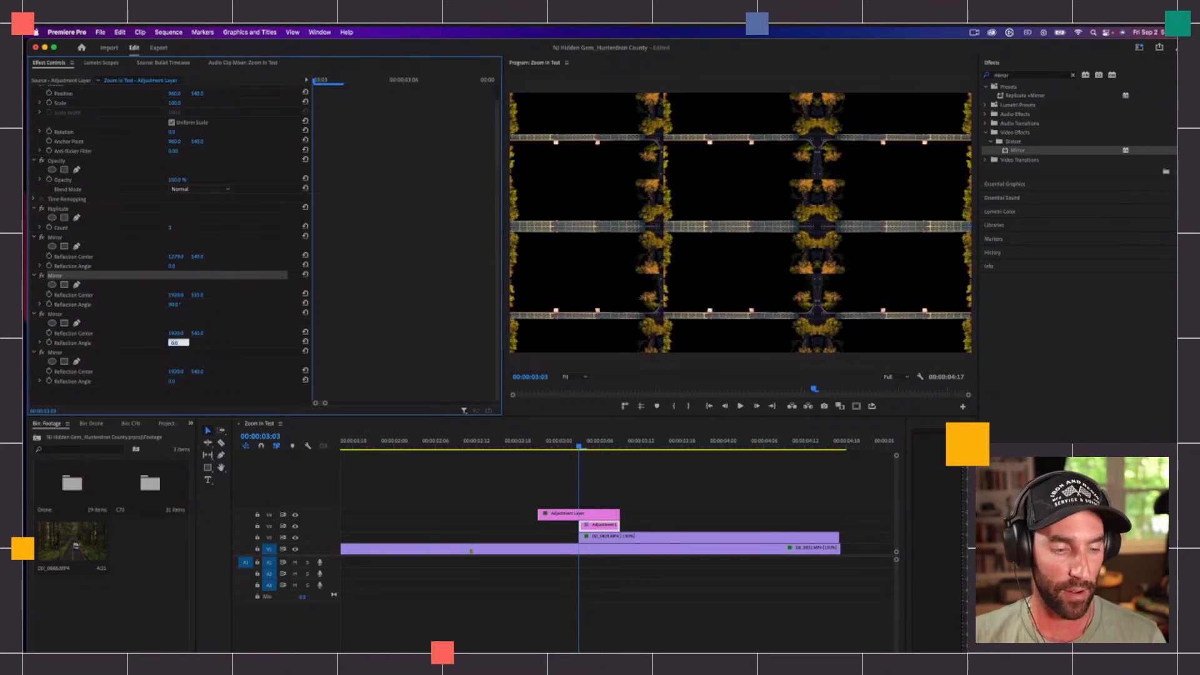
text(1)
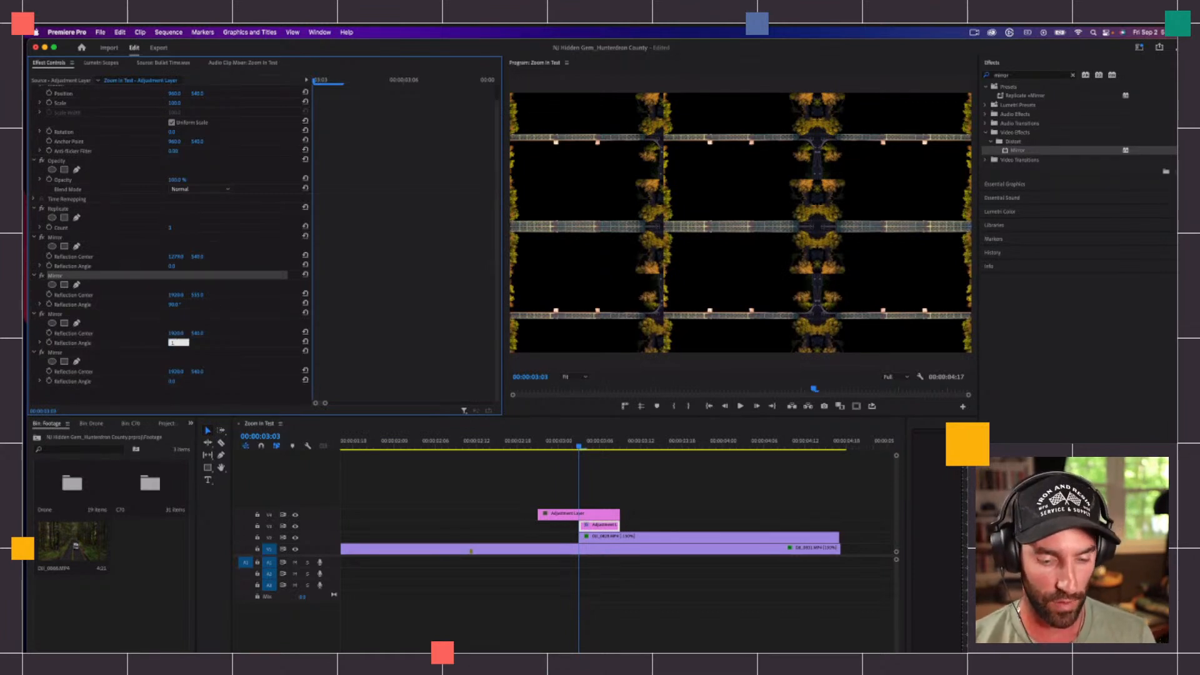
text(80)
key(Return)
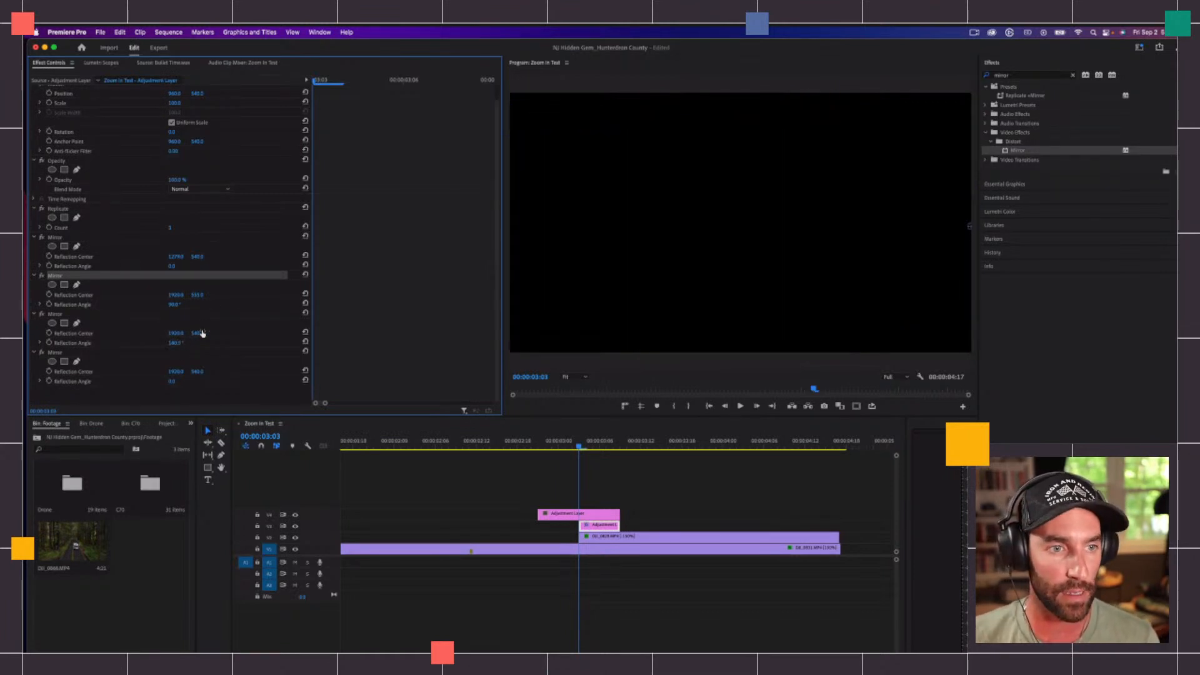
drag(175, 334, 50, 334)
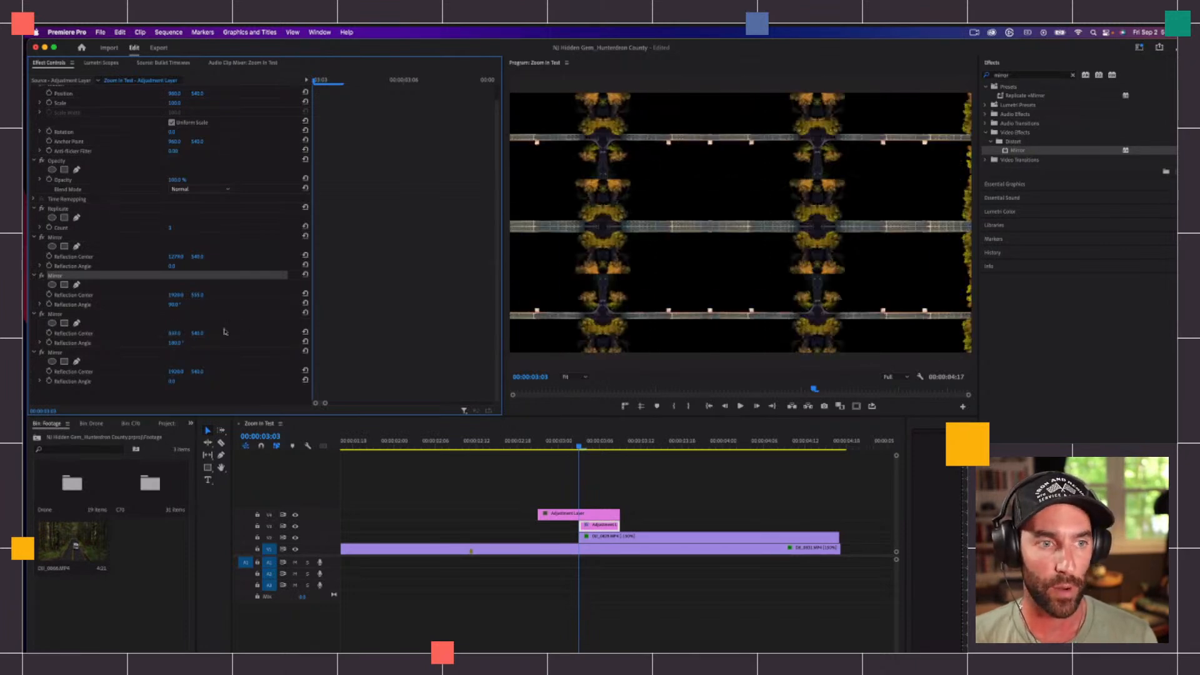
drag(171, 334, 241, 333)
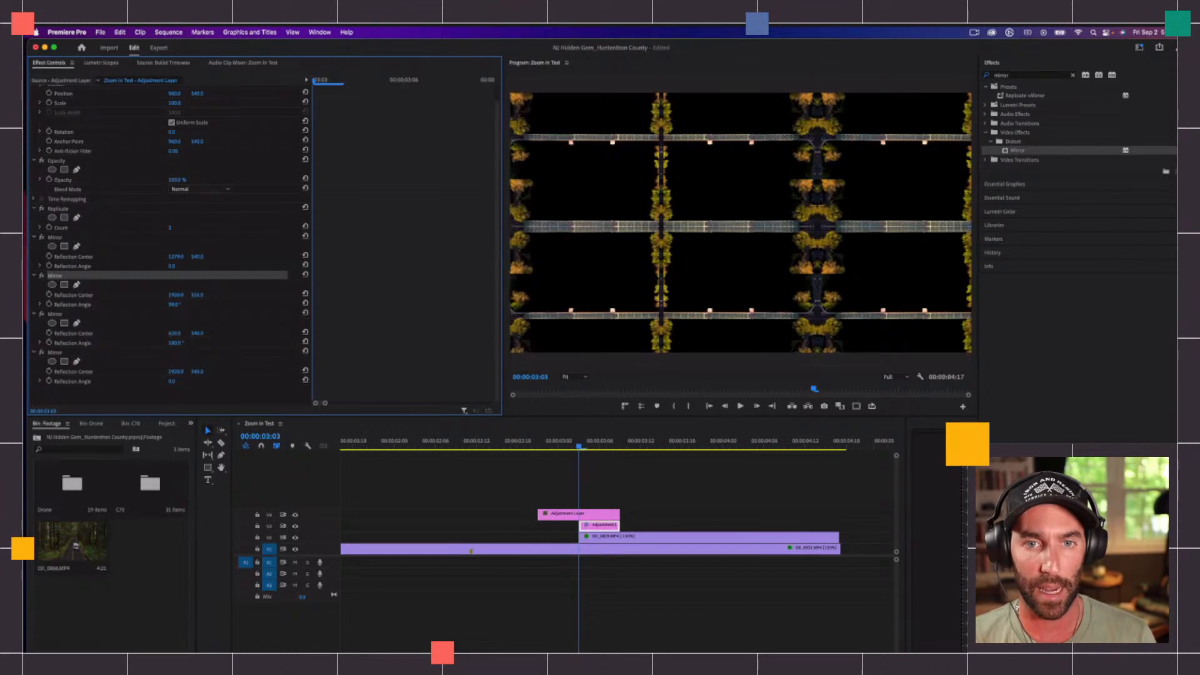
click(178, 333)
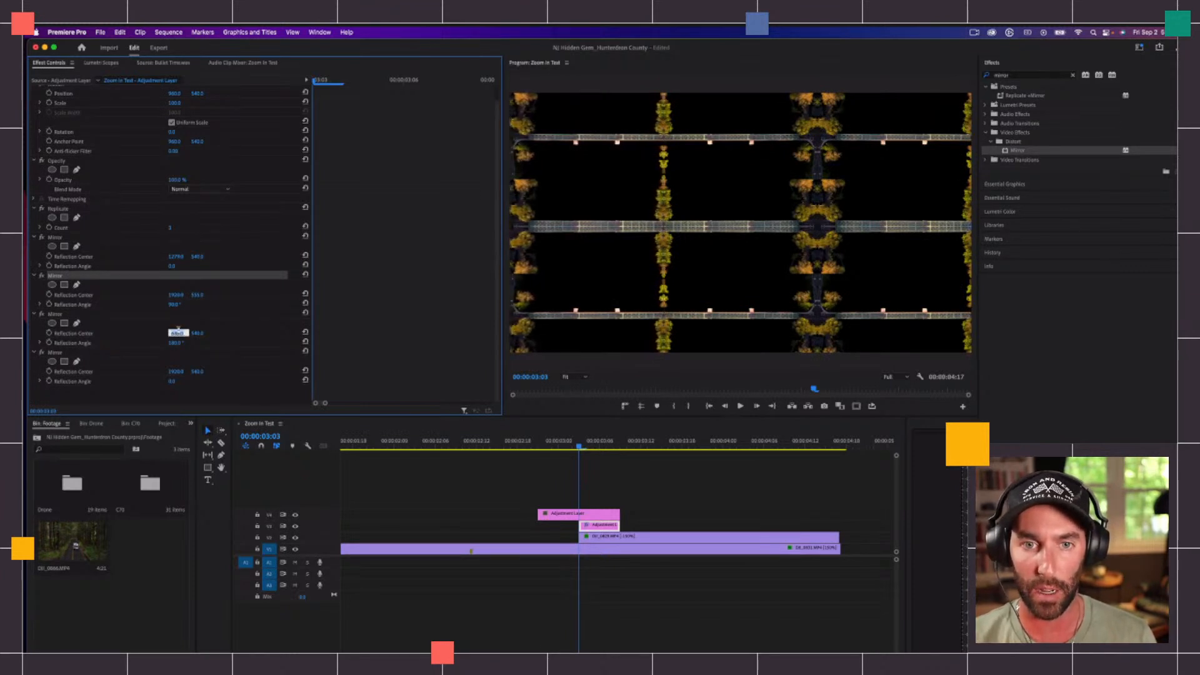
key(Return)
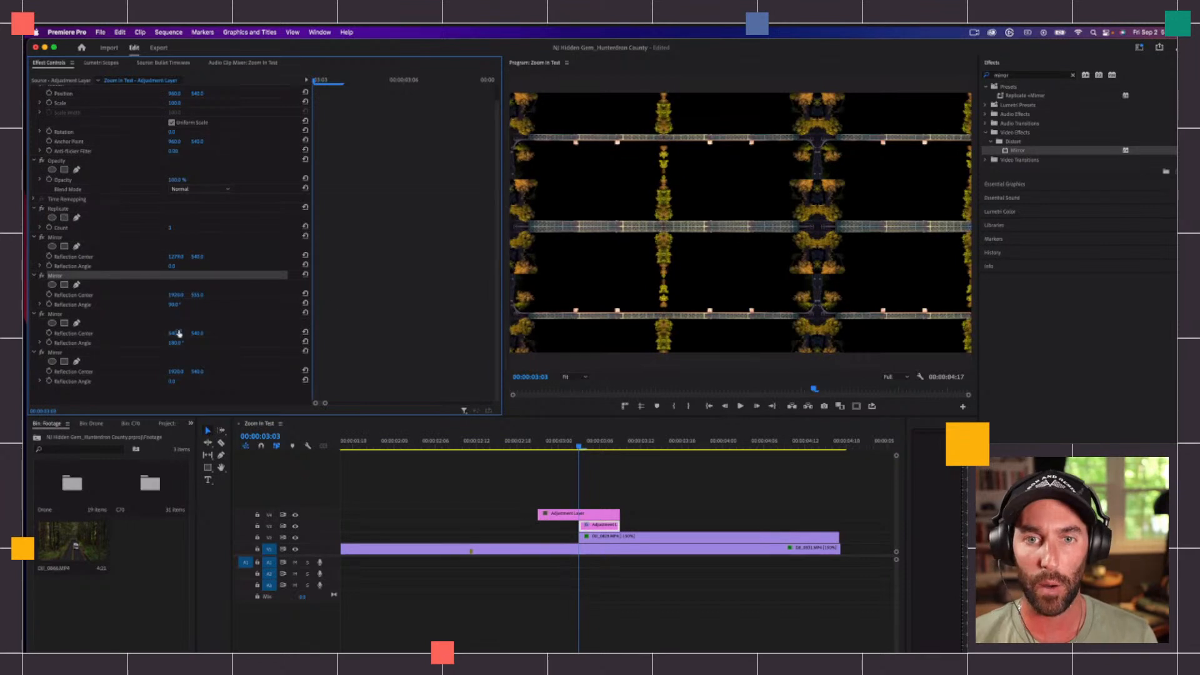
Step: Set the fourth Mirror's reflection angle to a full turn (1x0.0°) and its horizontal reflection center to about 970
click(175, 381)
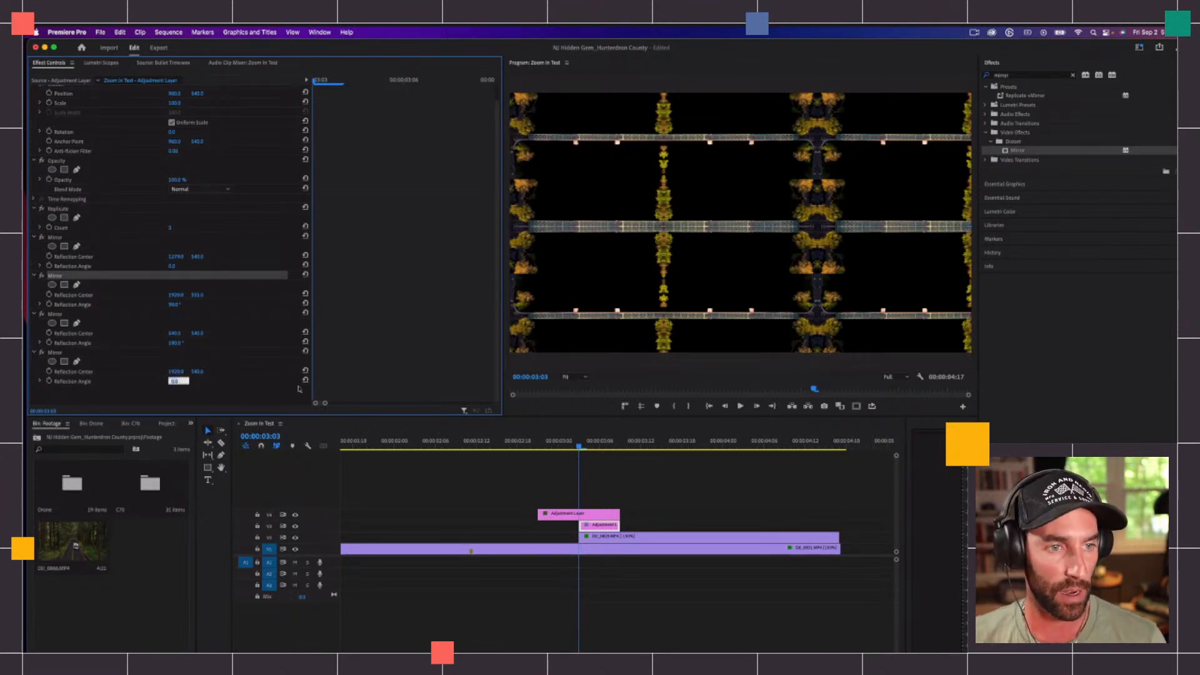
text(180)
key(Return)
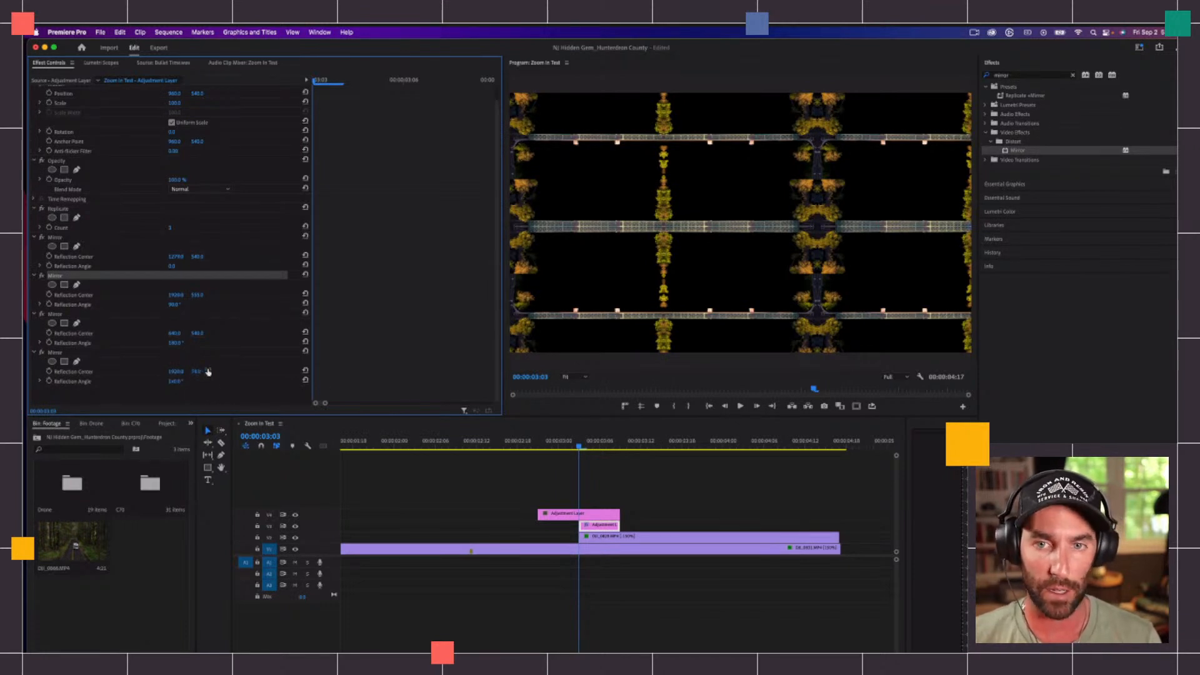
drag(177, 372, 22, 372)
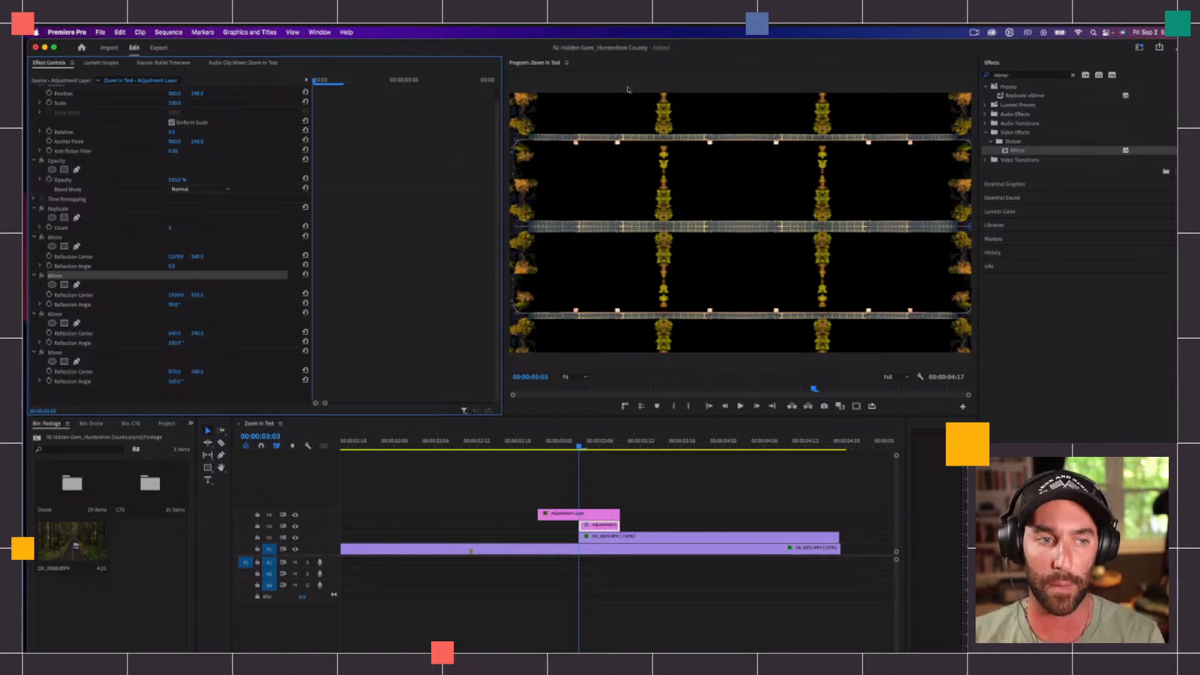
Step: Collapse the Replicate and Mirror effect settings of the V3 adjustment layer
click(34, 275)
click(33, 254)
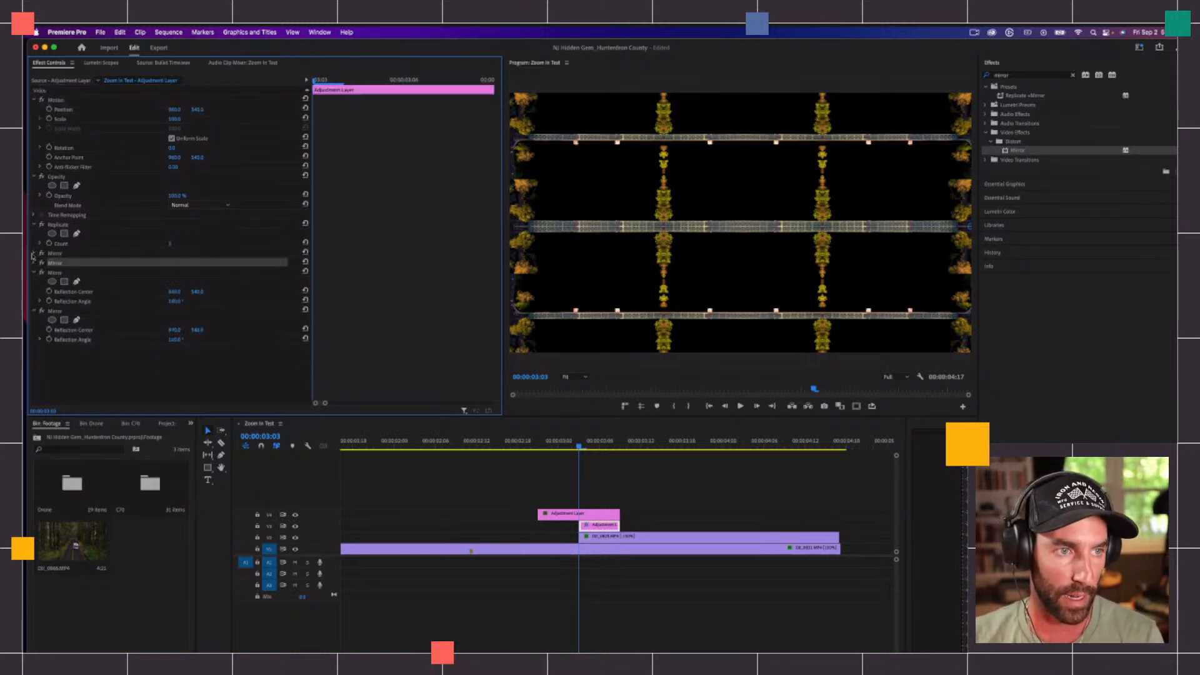
click(34, 225)
click(34, 291)
click(34, 253)
Step: Search the effects for Transform and apply the Distort version to the V4 adjustment layer
click(600, 516)
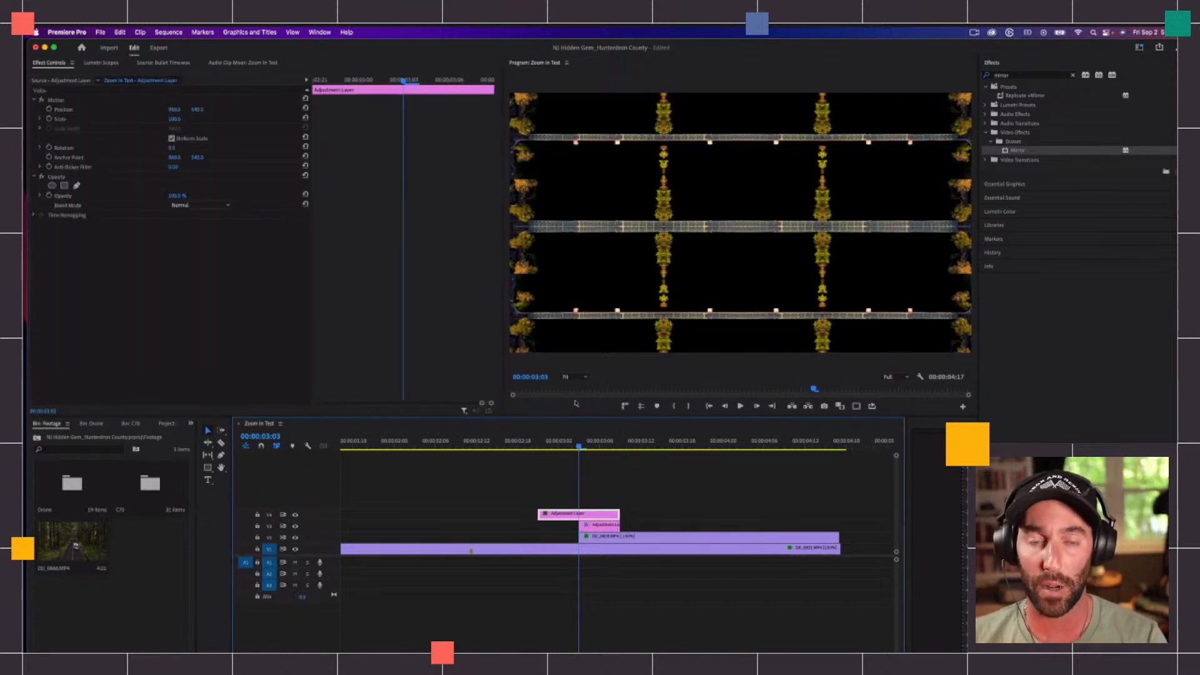
click(629, 506)
click(602, 517)
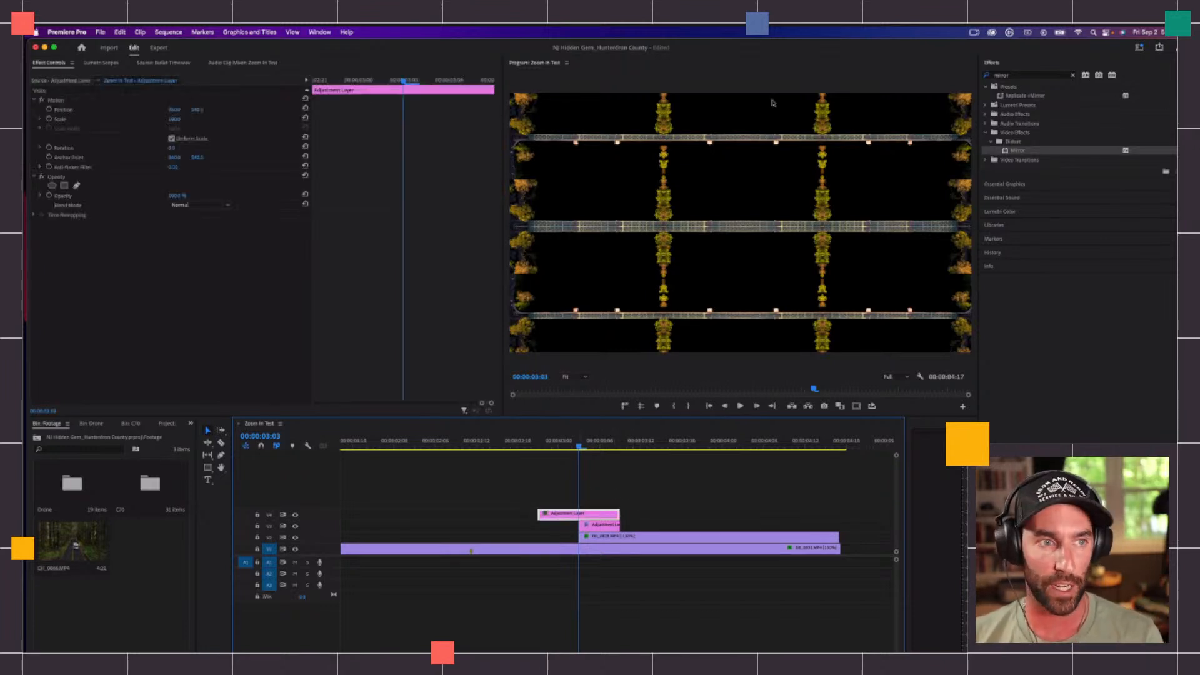
click(1070, 75)
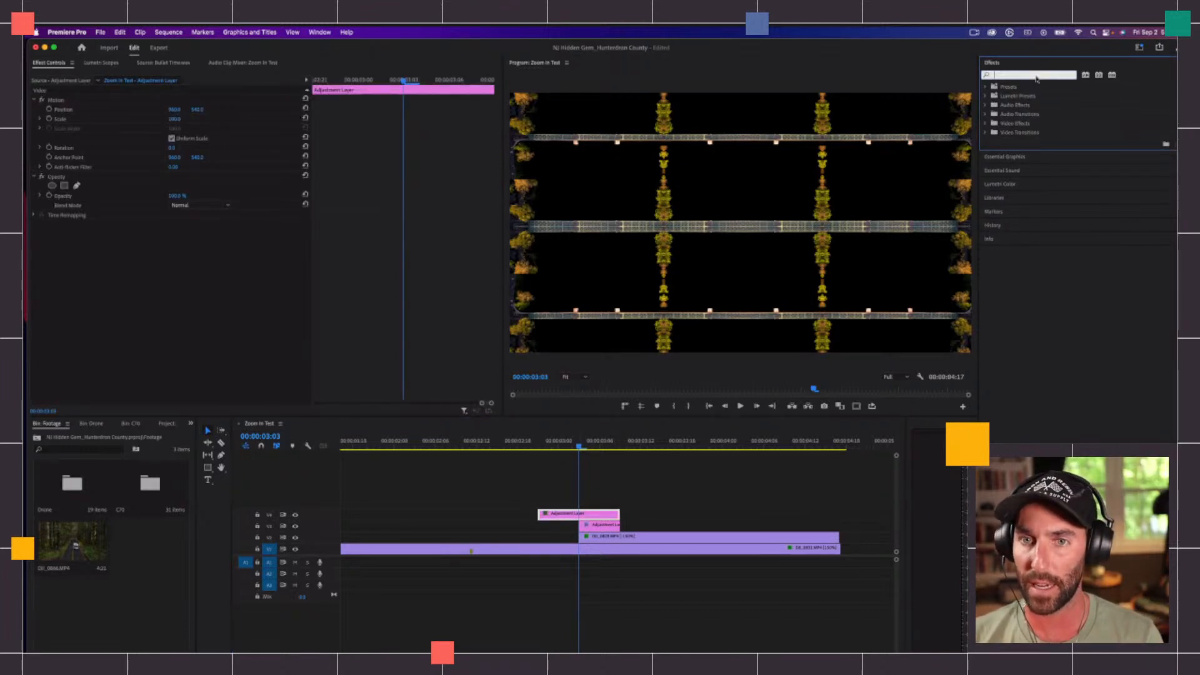
text(transform)
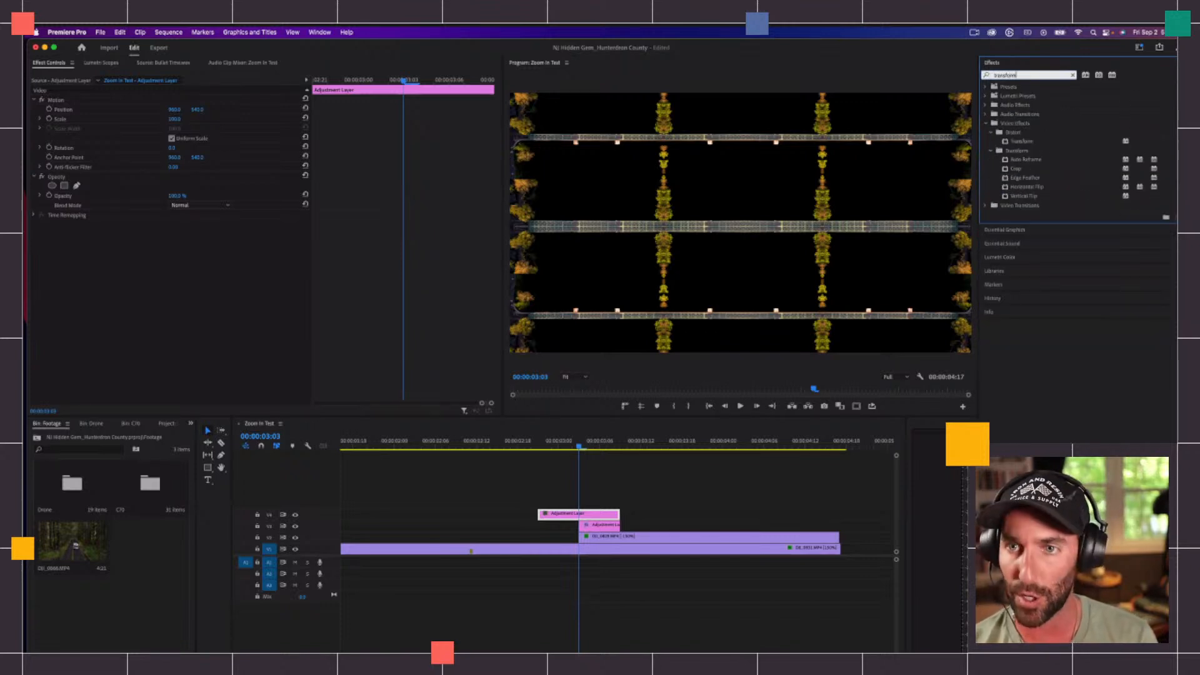
click(1030, 142)
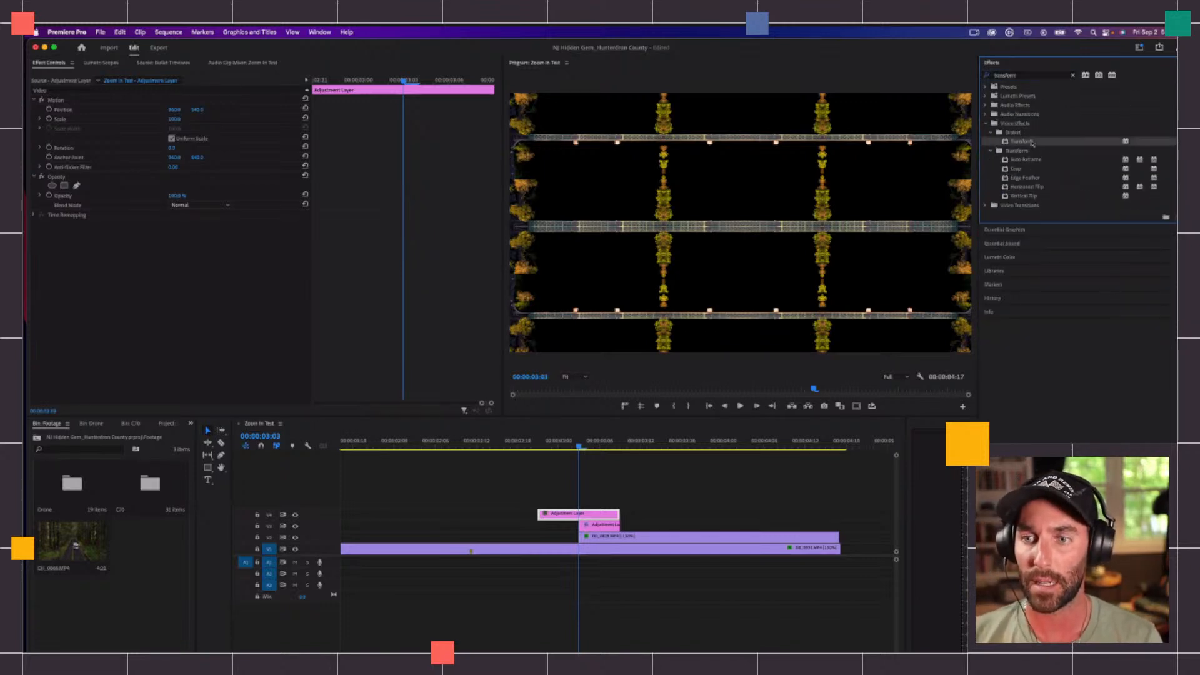
drag(1019, 142, 565, 514)
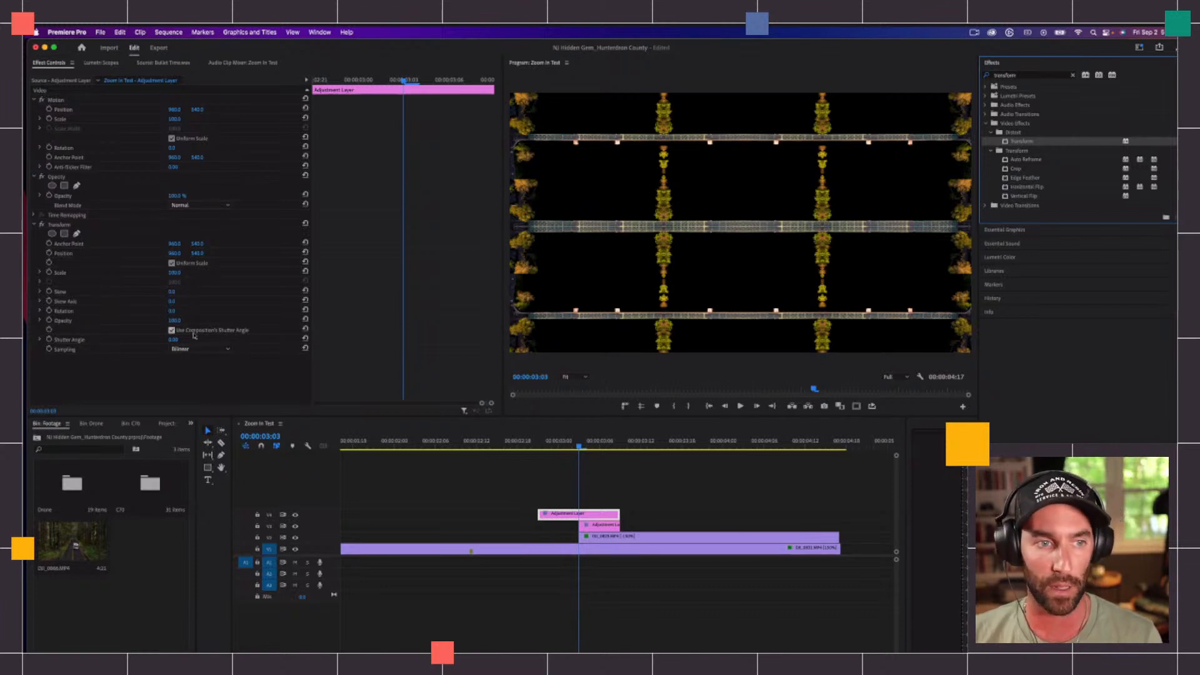
Step: Turn off Use Composition's Shutter Angle in the Transform effect and set its Shutter Angle to 360
click(172, 331)
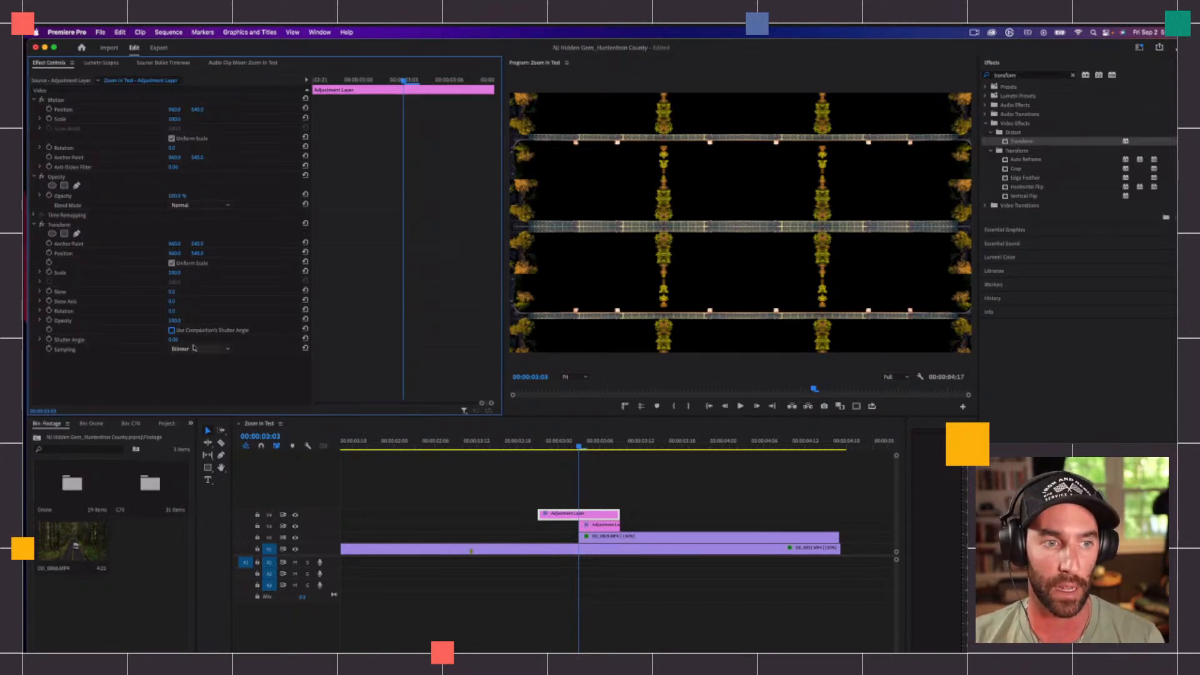
click(173, 339)
key(Return)
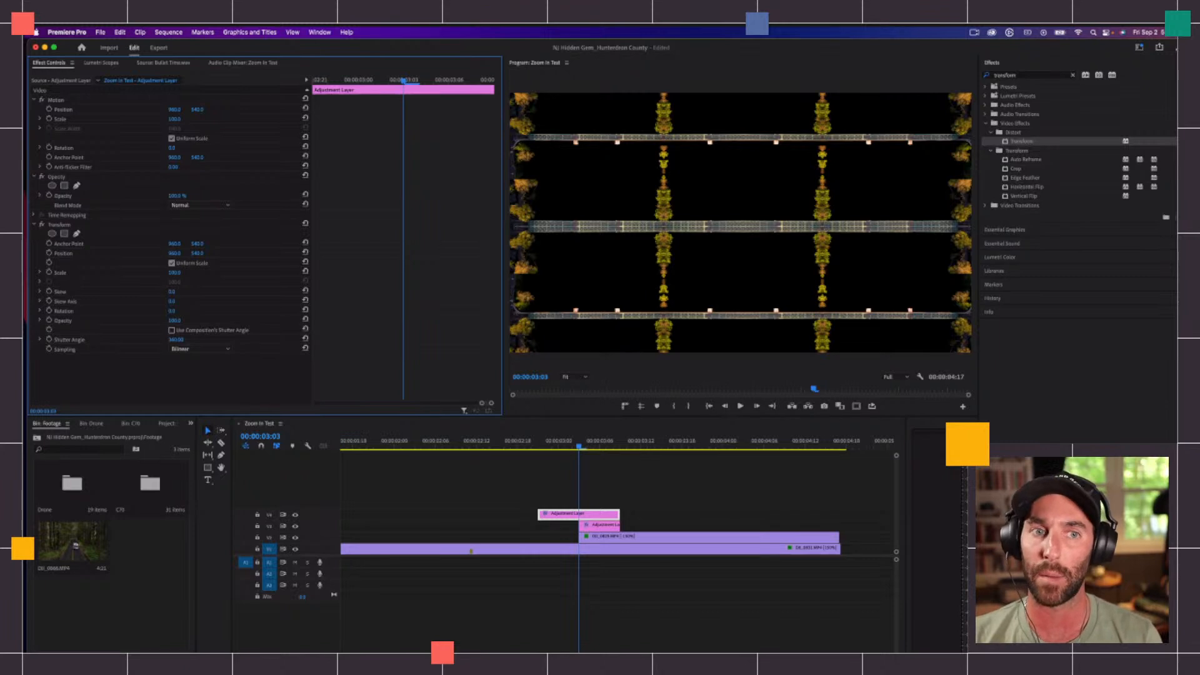
Step: Try a Transform Shutter Angle of 180 on the V4 adjustment layer and return it to 360
click(178, 339)
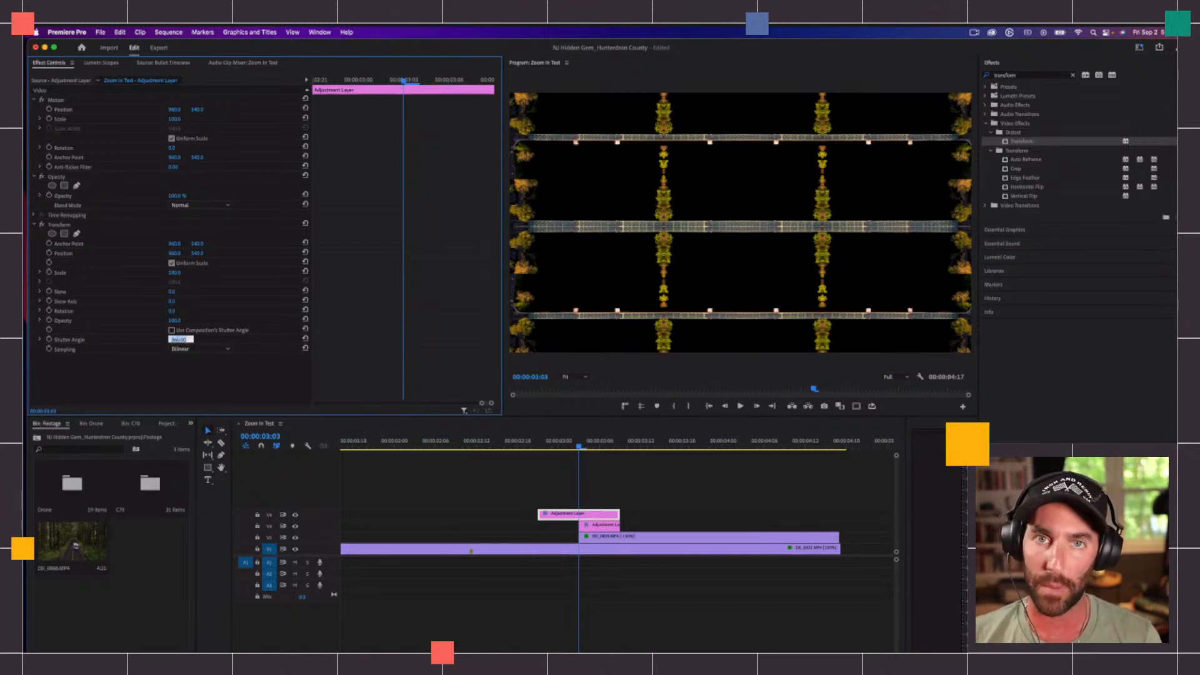
text(180)
key(Return)
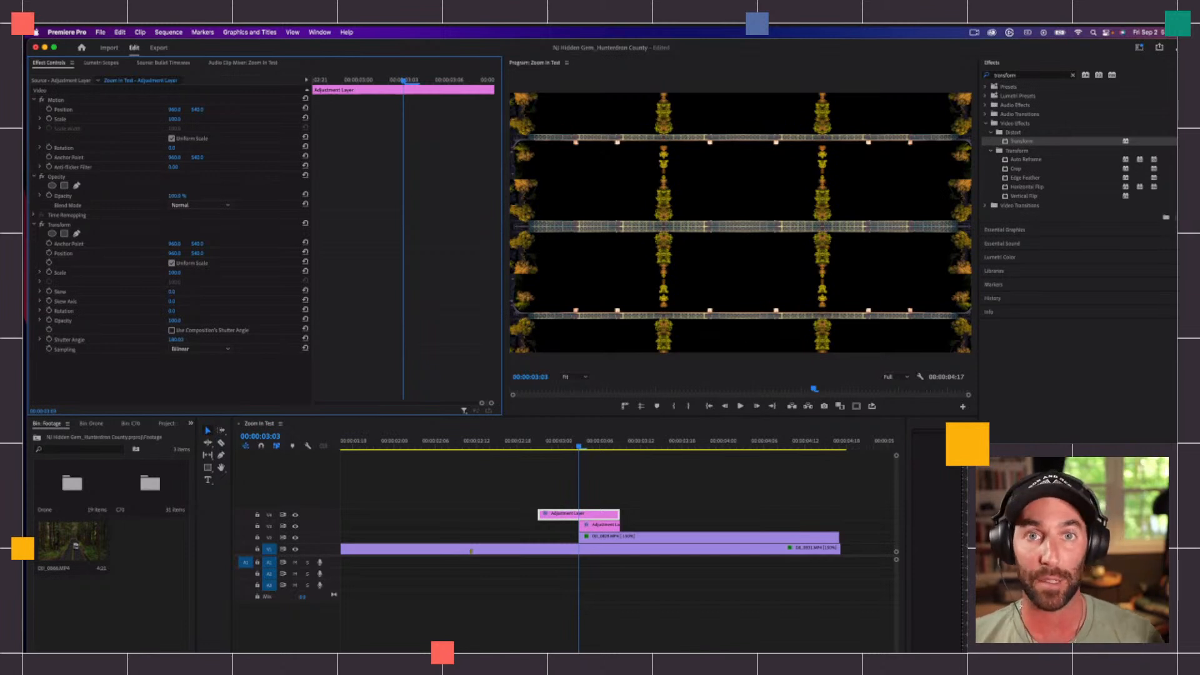
click(176, 340)
text(360)
key(Return)
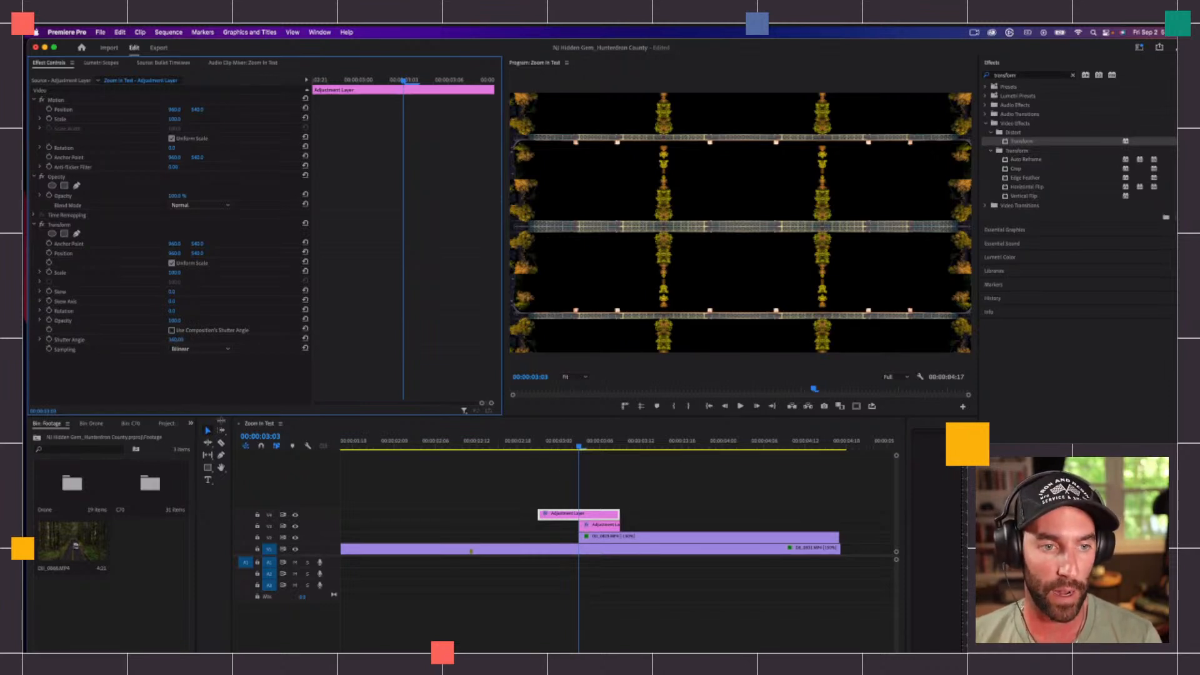
Step: Switch to the Editing workspace
click(1139, 47)
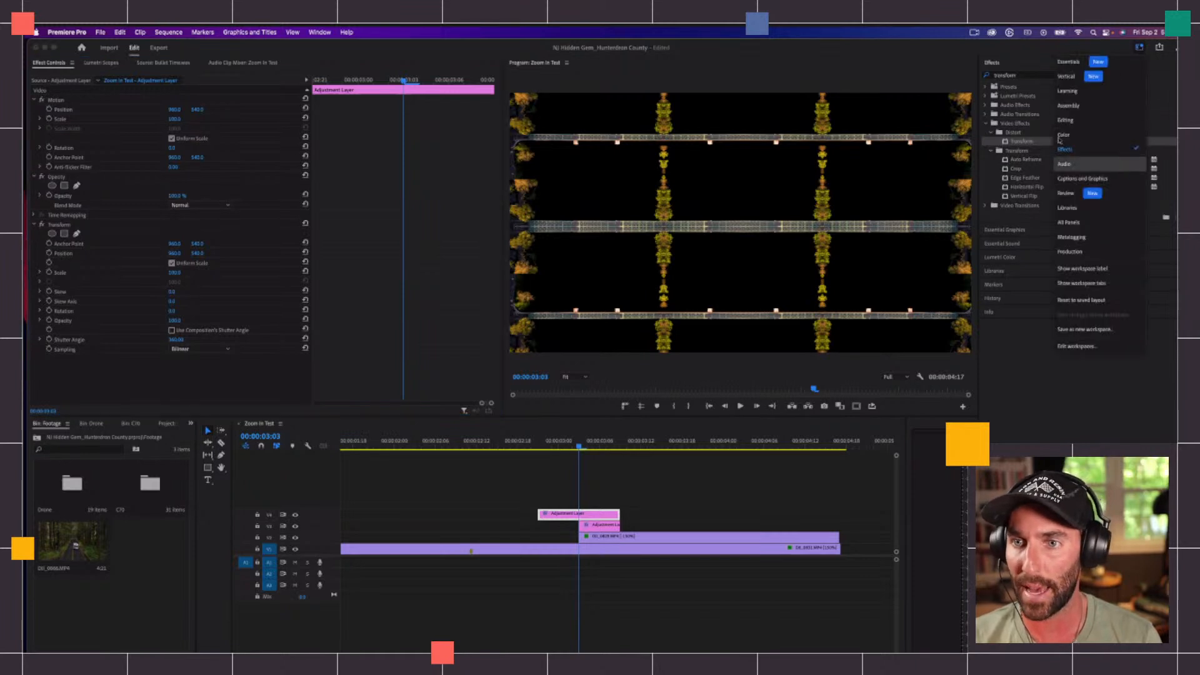
click(1074, 121)
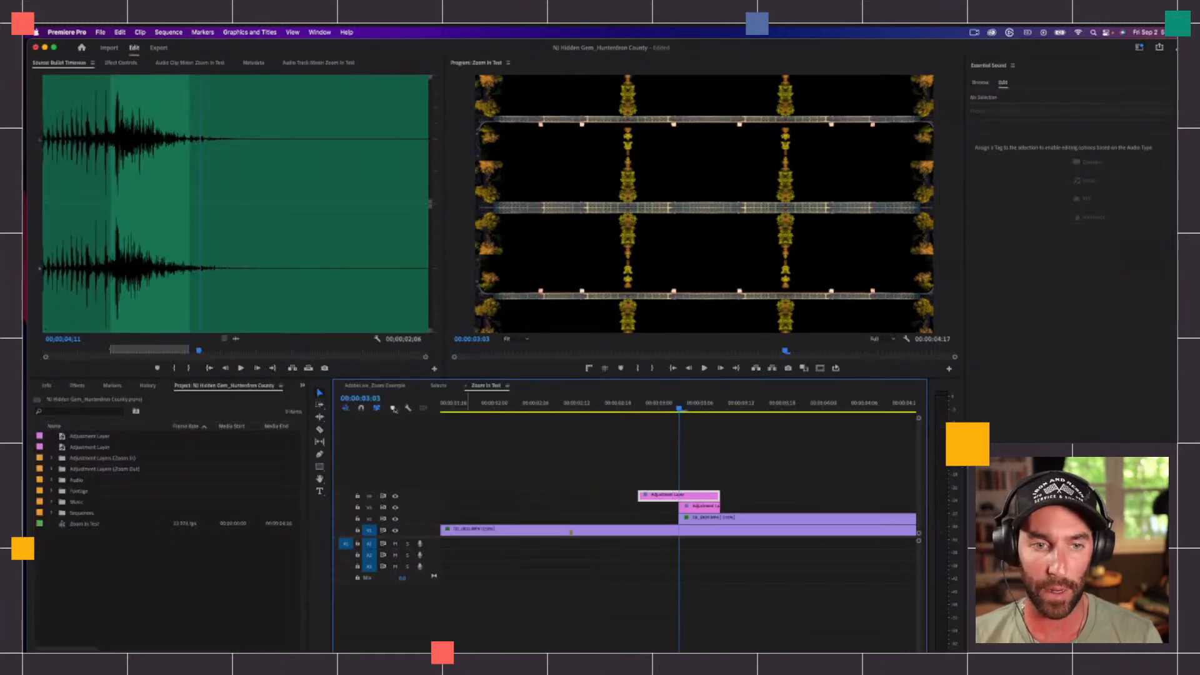
Step: Open the AdobeLive_Zoom Example sequence and inspect the effect settings of its Zoom In and Zoom Out adjustment layers
click(378, 385)
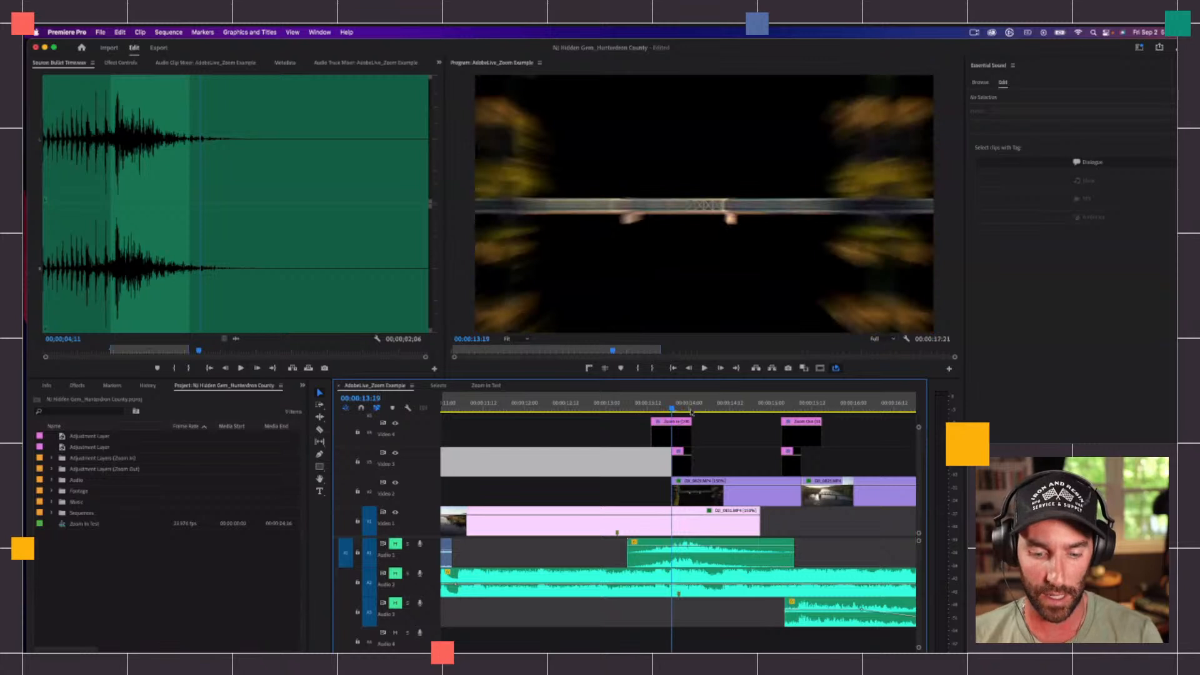
key(equal)
key(equal)
click(739, 435)
click(121, 63)
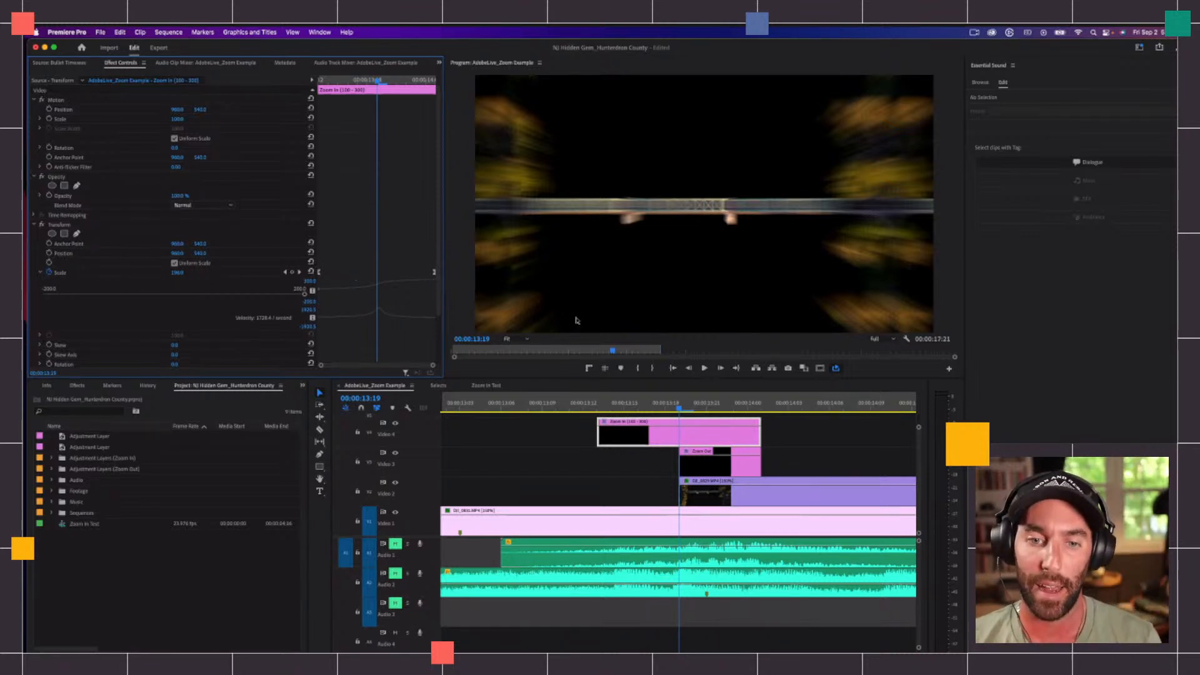
click(707, 469)
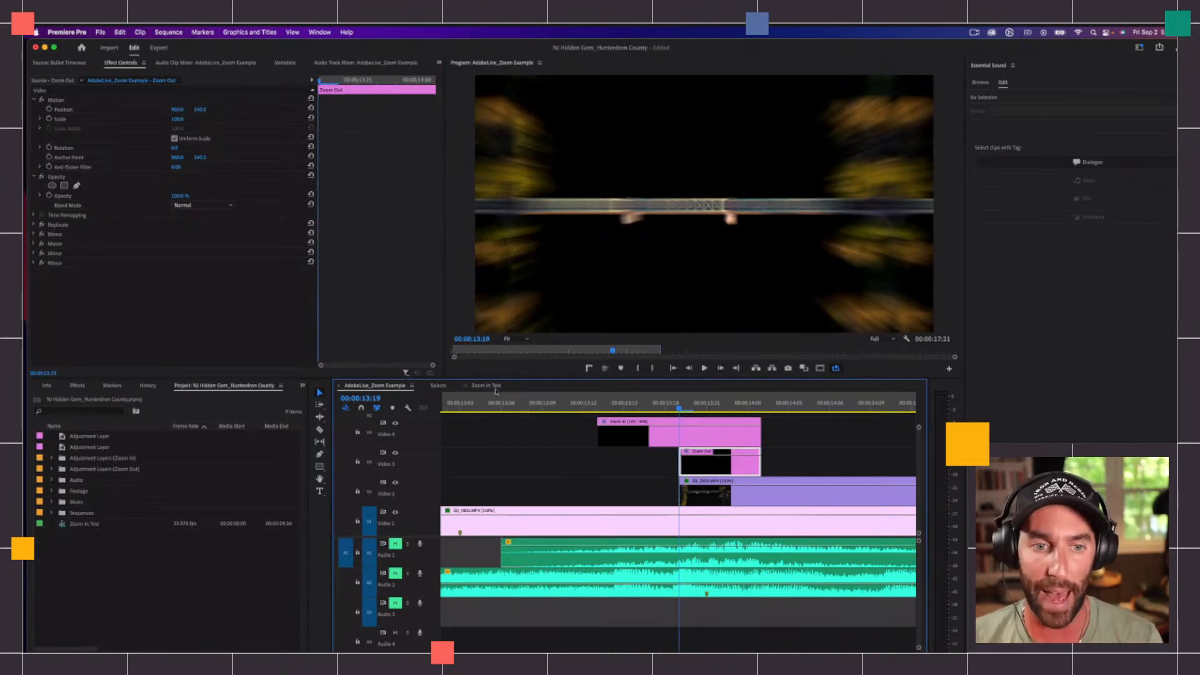
Step: Play and scrub through the finished zoom transition in the example sequence
click(625, 404)
key(space)
key(space)
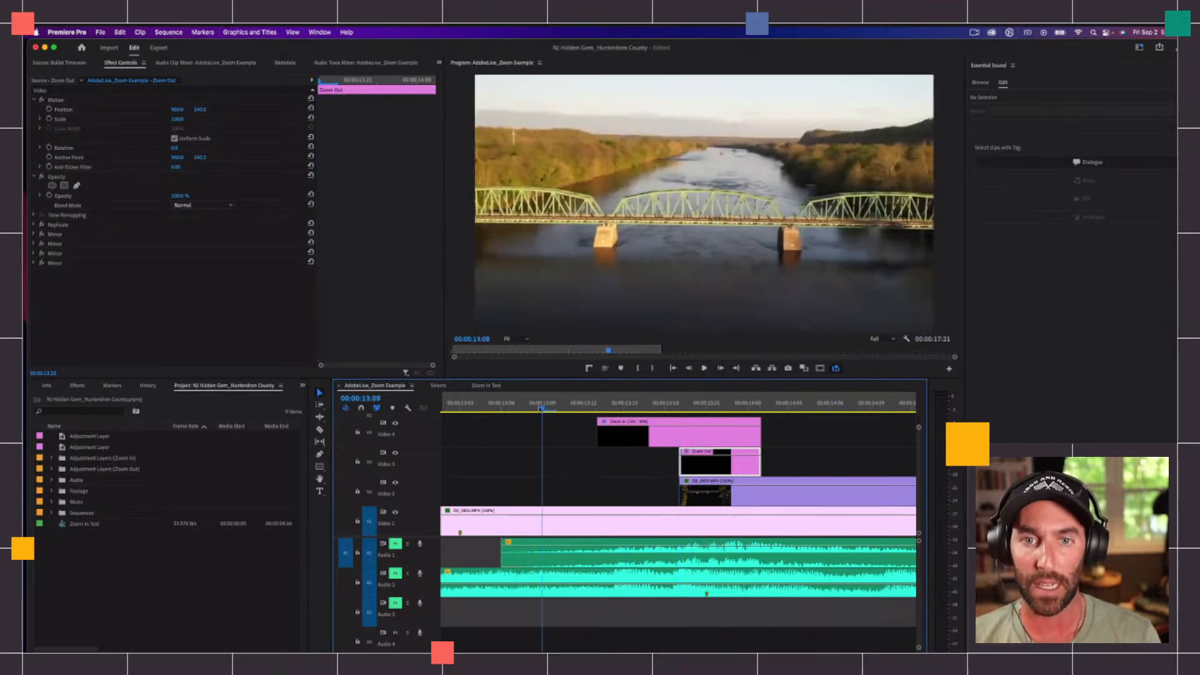
drag(663, 398, 764, 387)
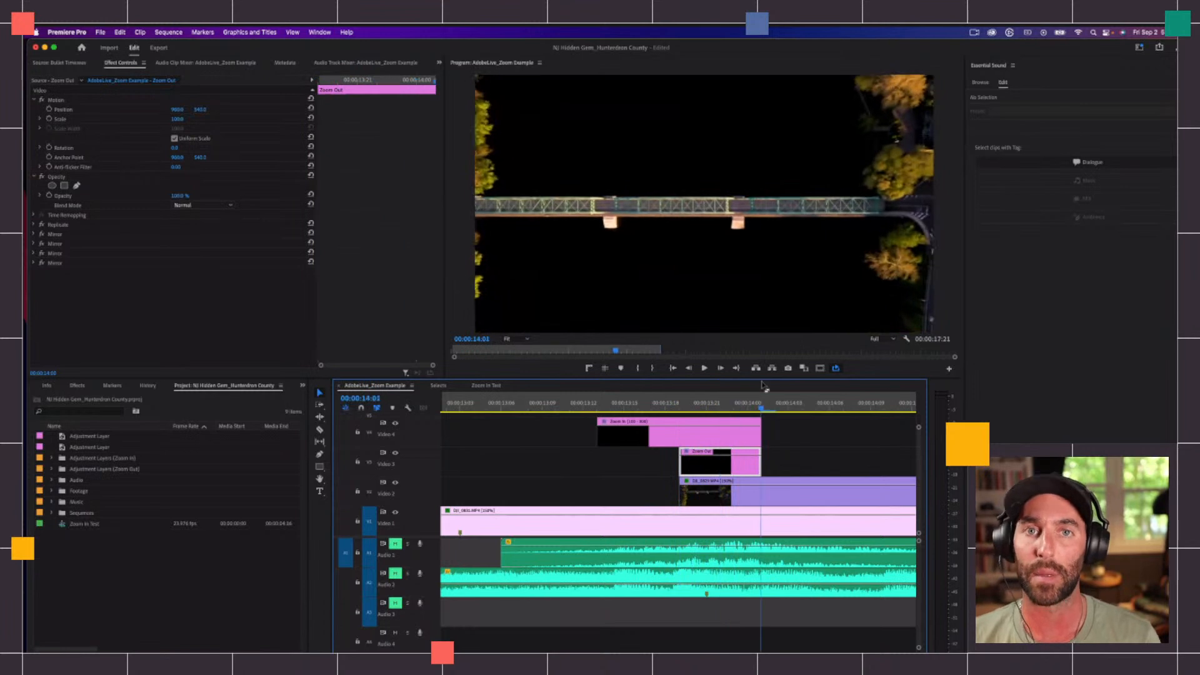
Step: In the Zoom In Test sequence, start Transform Scale keyframing on the V4 adjustment layer at 00:00:02:22
click(489, 386)
click(701, 508)
click(669, 495)
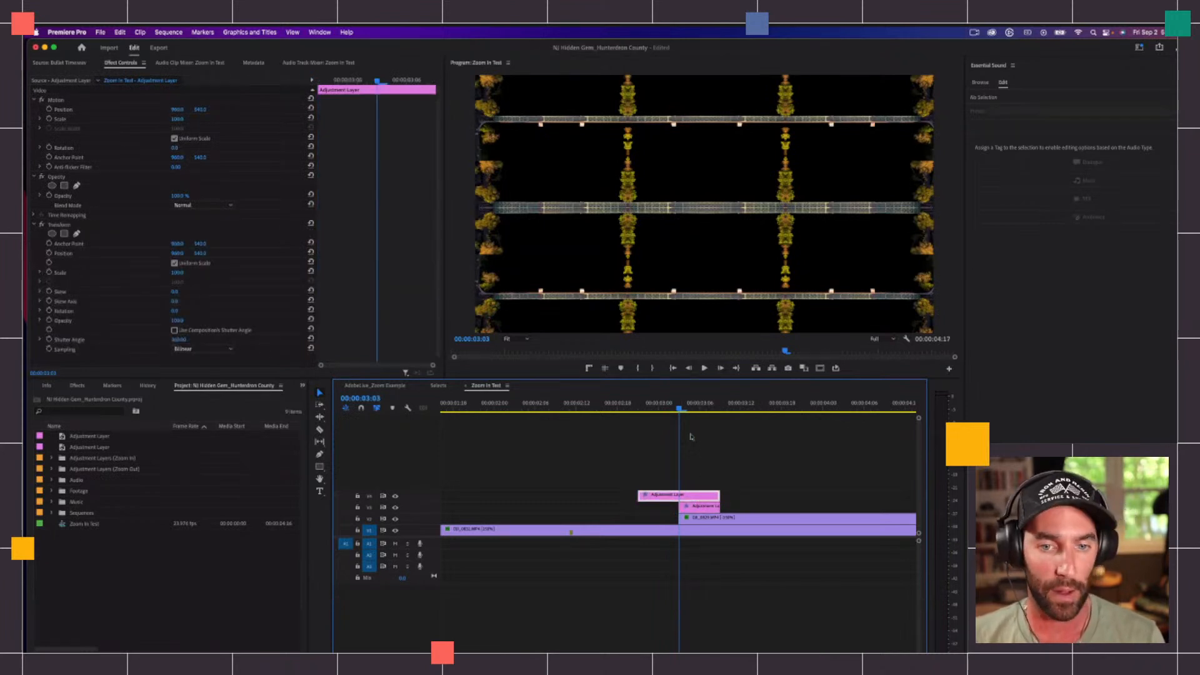
click(644, 406)
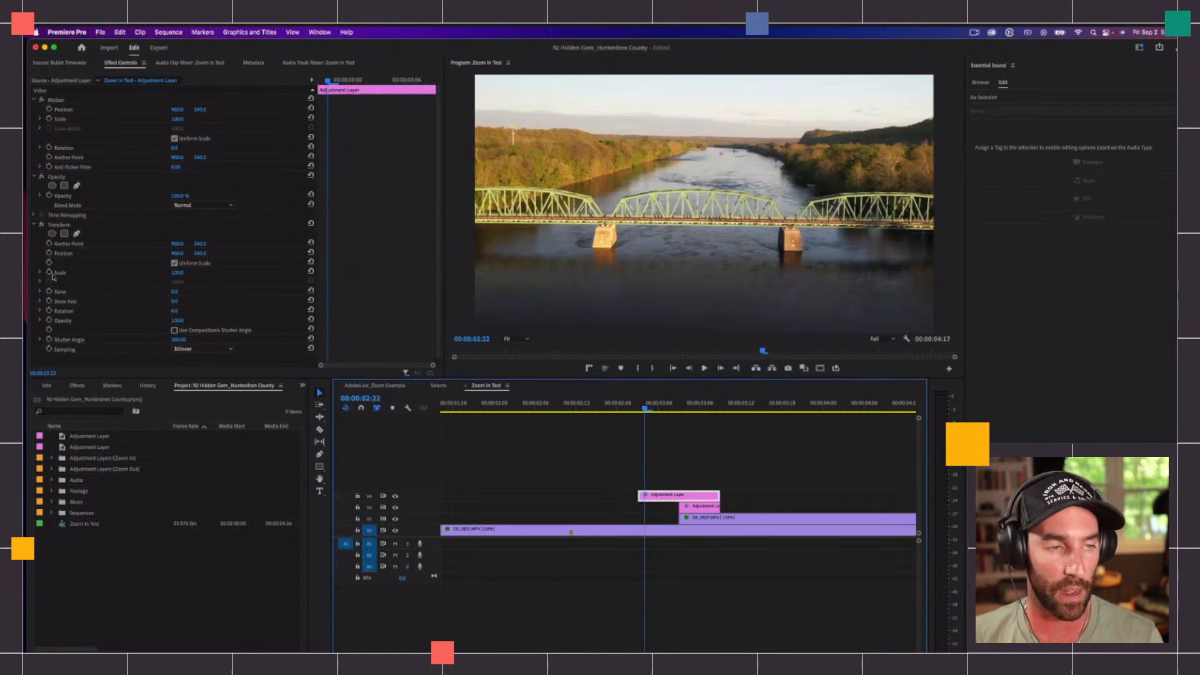
click(49, 273)
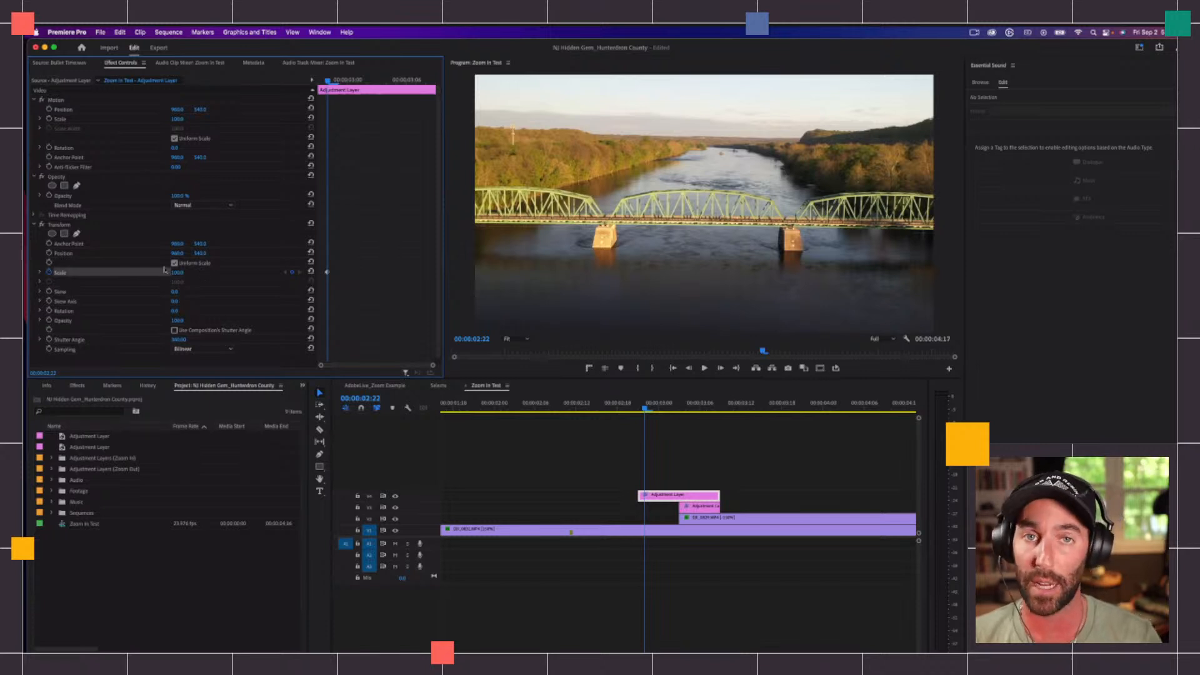
Step: Add a Transform Scale keyframe of 300 at 00:00:03:08 near the end of the V4 adjustment layer
drag(699, 407, 717, 407)
click(178, 273)
text(300)
key(Return)
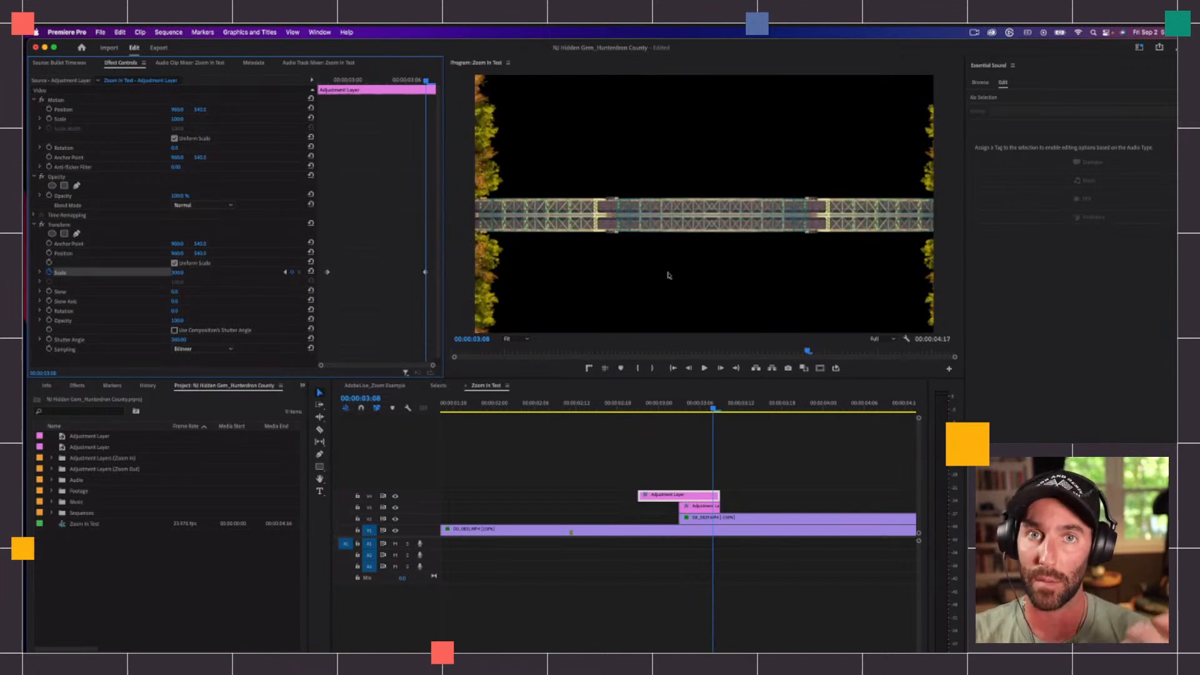
Step: Select the V3 adjustment layer and expand its Mirror effects to show their reflection settings
mouse_move(703, 405)
mouse_down()
mouse_move(635, 406)
mouse_move(732, 405)
mouse_move(687, 403)
mouse_move(729, 398)
mouse_move(708, 407)
mouse_up()
key(equal)
click(691, 507)
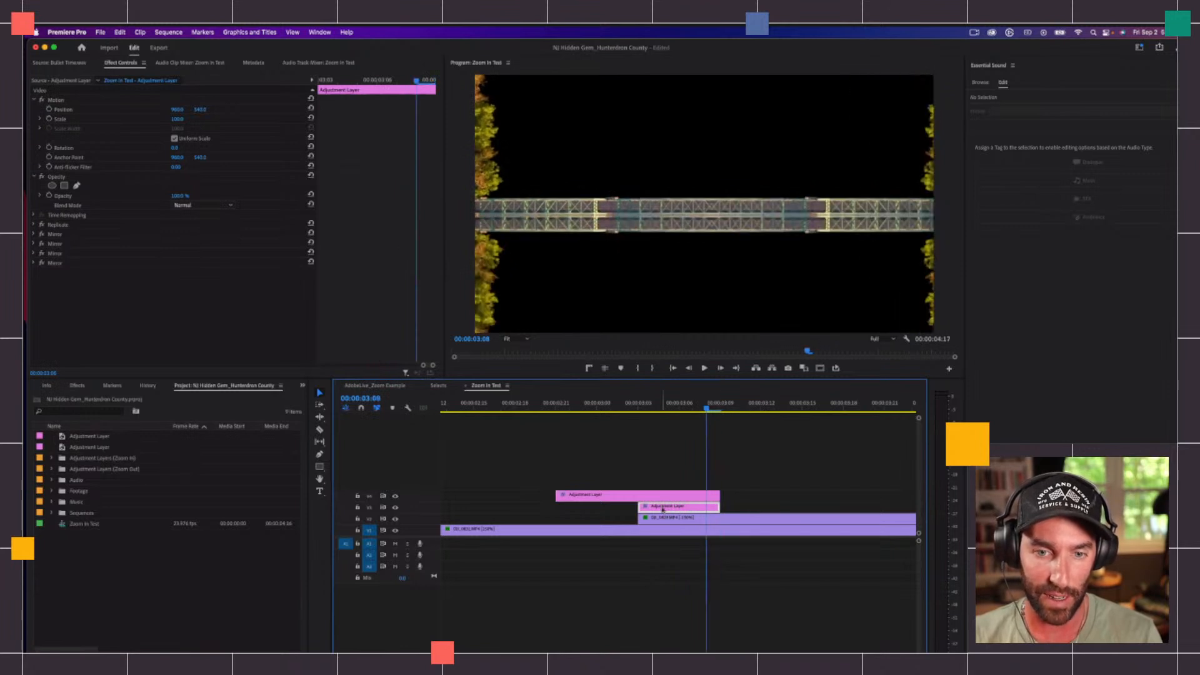
click(34, 263)
click(34, 253)
click(34, 244)
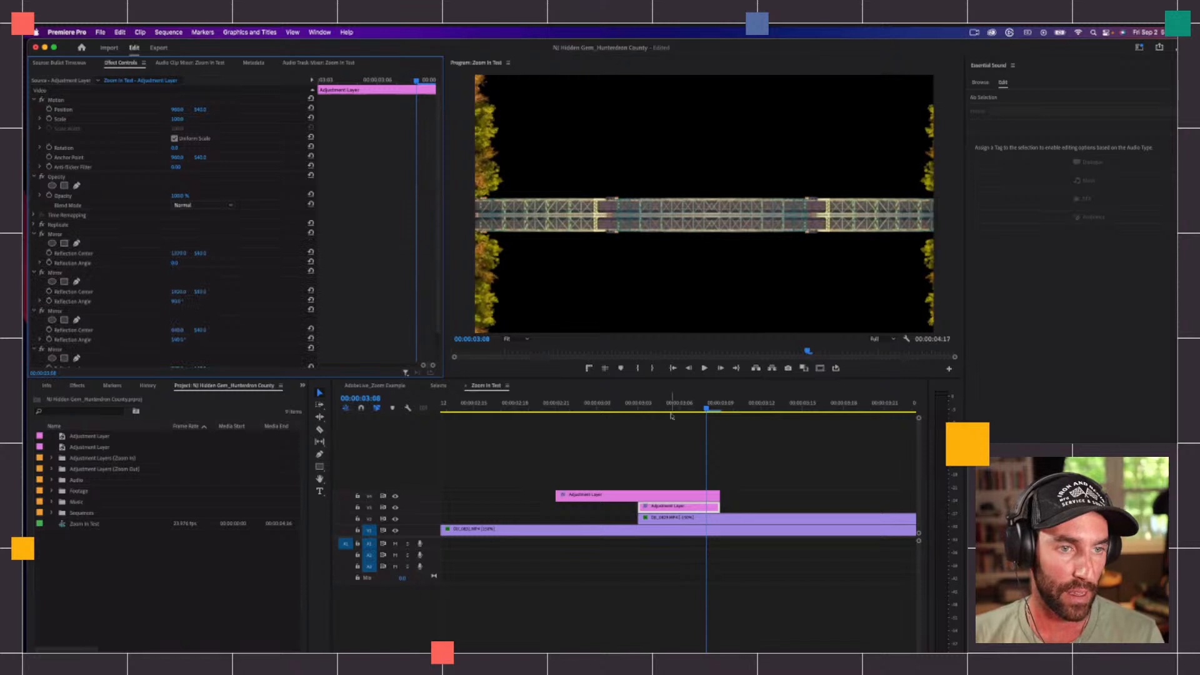
Step: Examine the Reflection Center and Reflection Angle of all four Mirror effects on the example sequence's Zoom Out layer
click(642, 477)
click(375, 385)
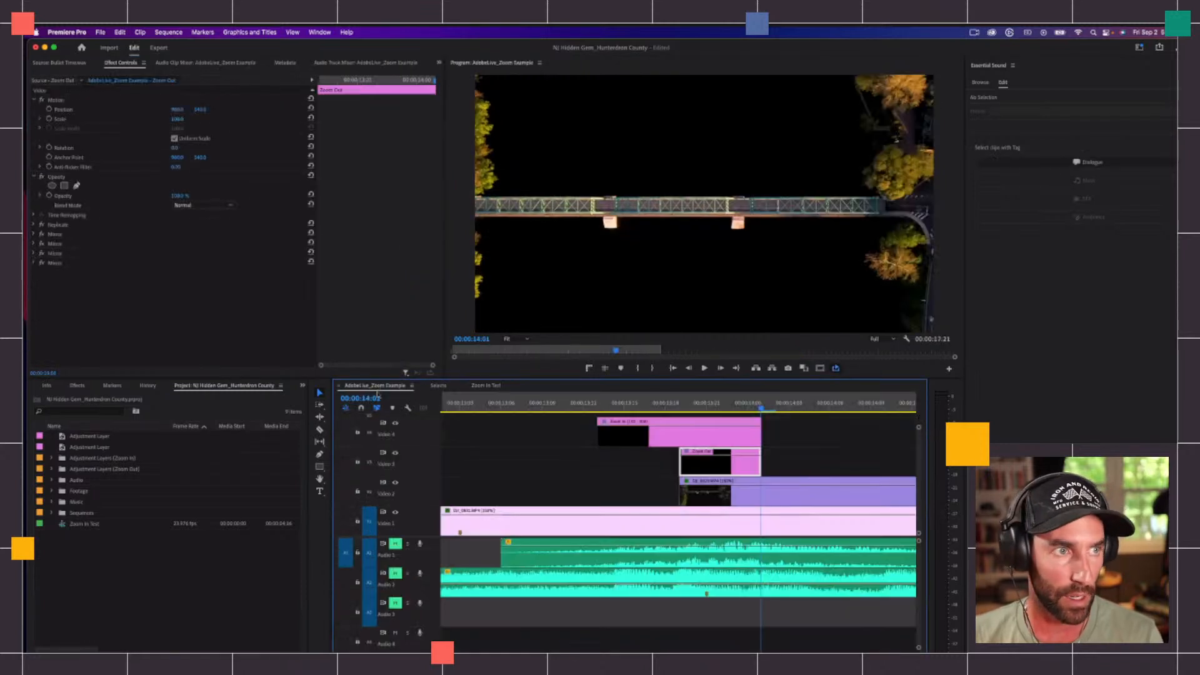
click(689, 442)
click(668, 406)
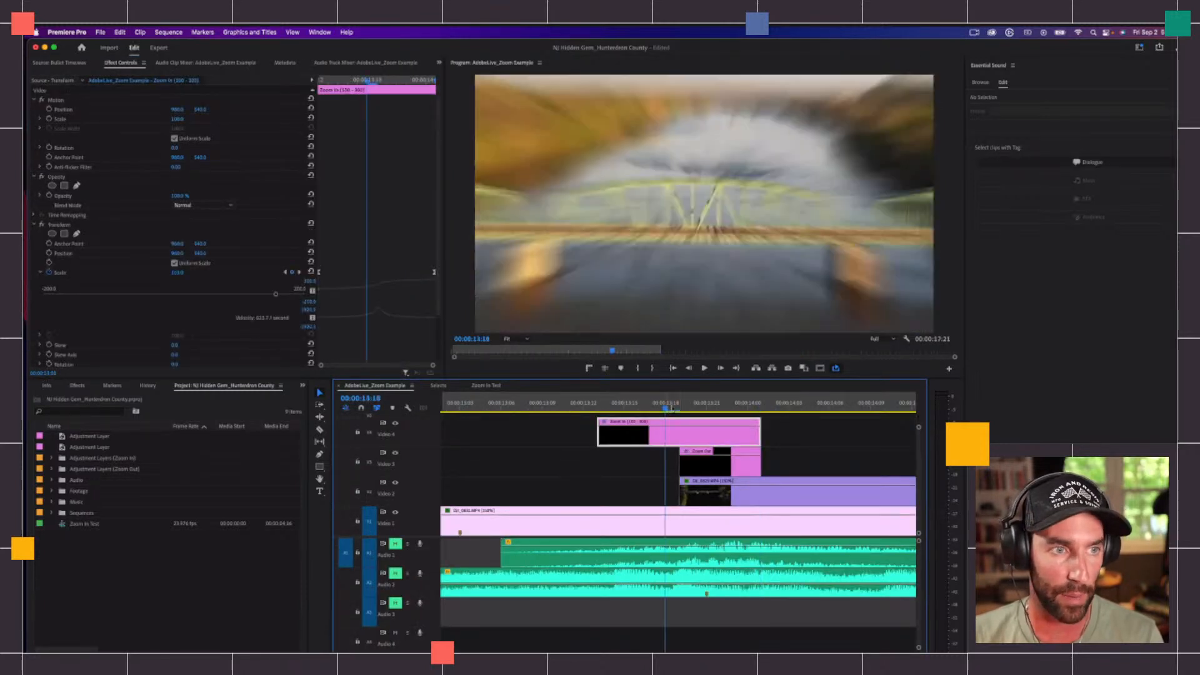
drag(668, 408, 706, 408)
click(721, 462)
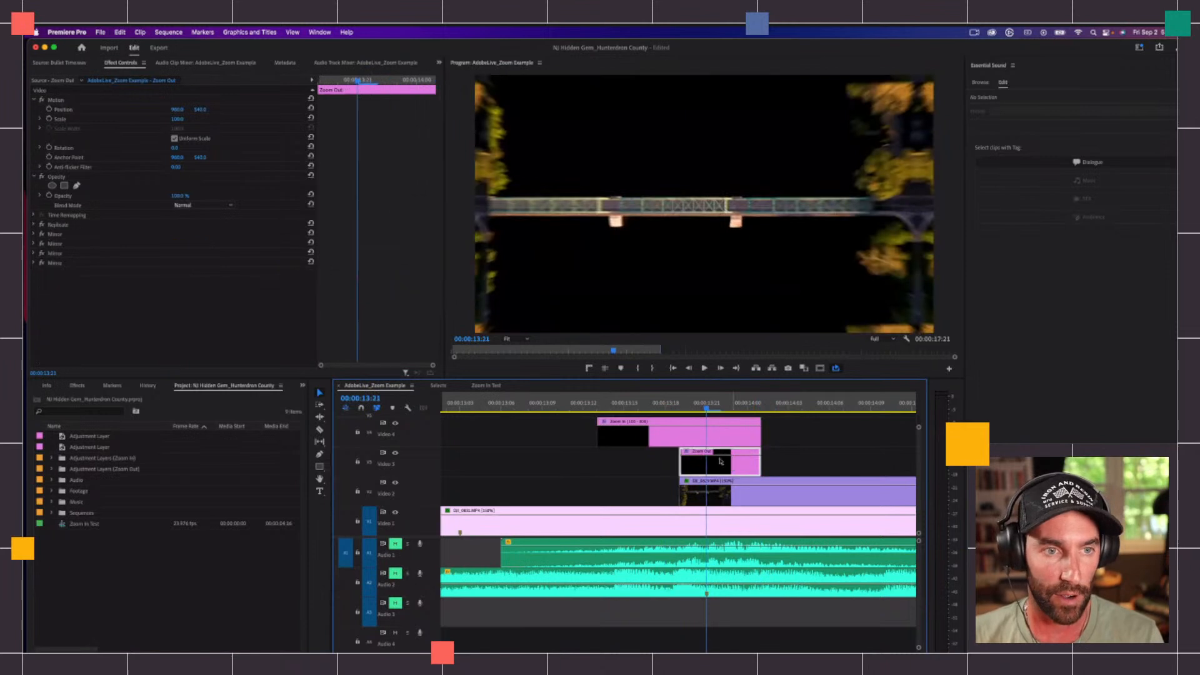
click(34, 234)
click(35, 273)
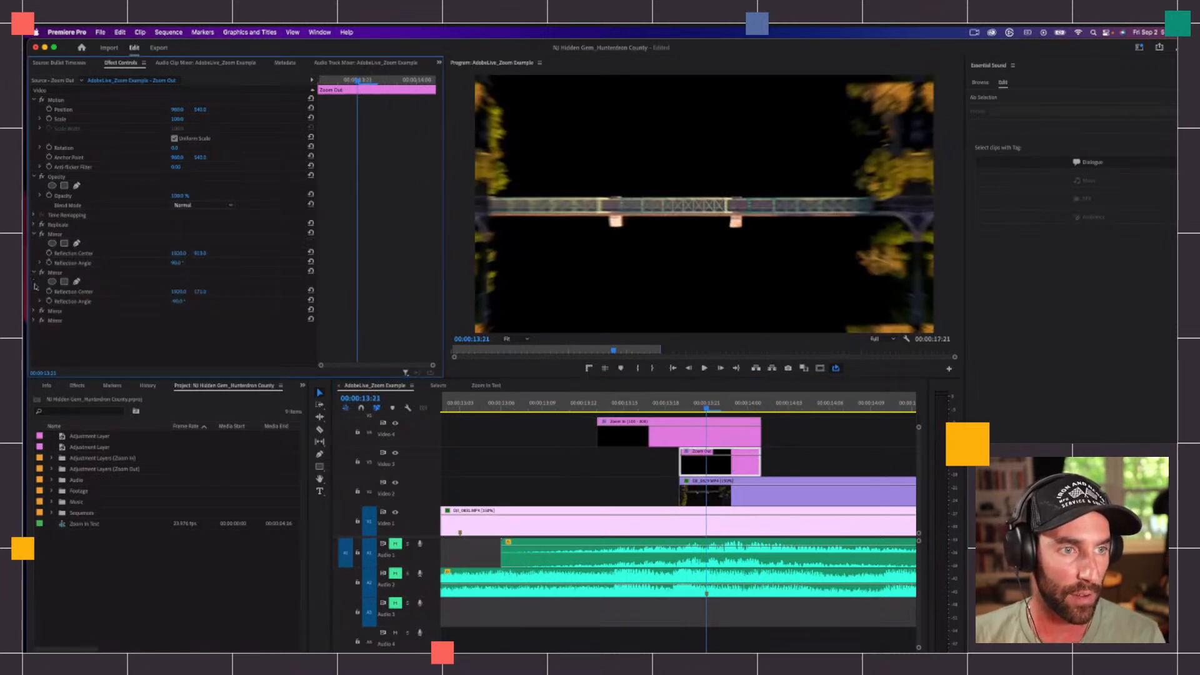
click(34, 312)
click(34, 350)
scroll(267, 247, down, 2)
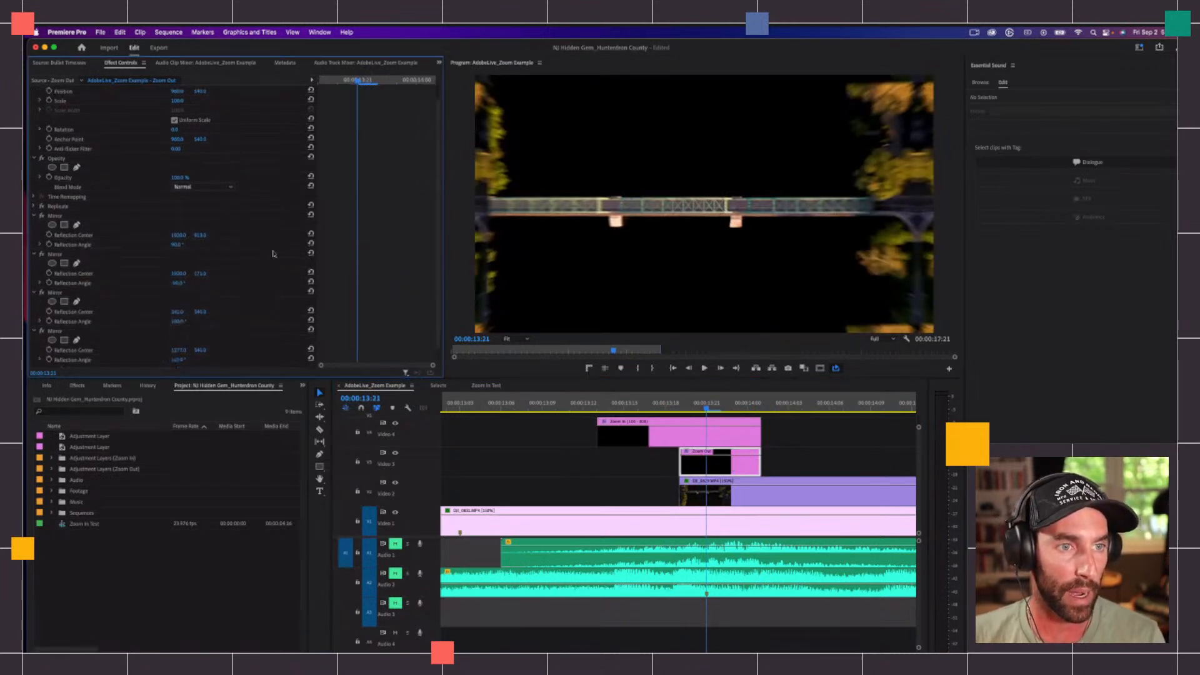
Step: On the Zoom In Test V3 adjustment layer, set the first Mirror's Reflection Angle to 90° and delete the other three Mirror effects
click(491, 386)
click(678, 507)
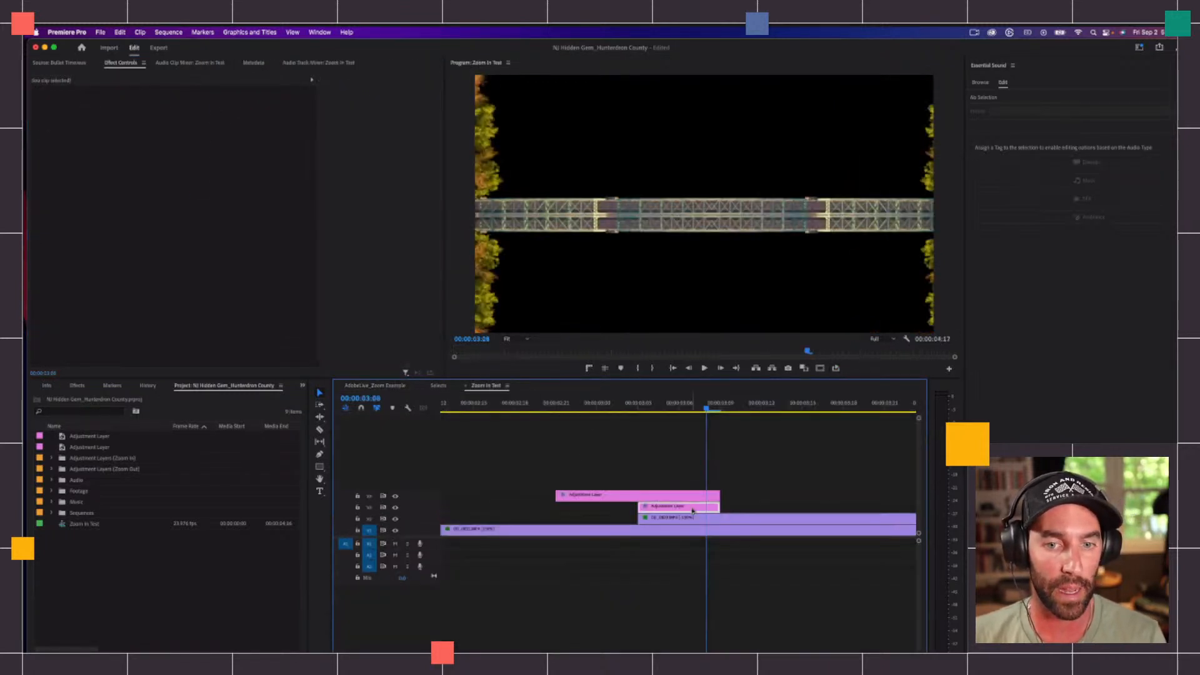
click(175, 263)
text(90)
key(Return)
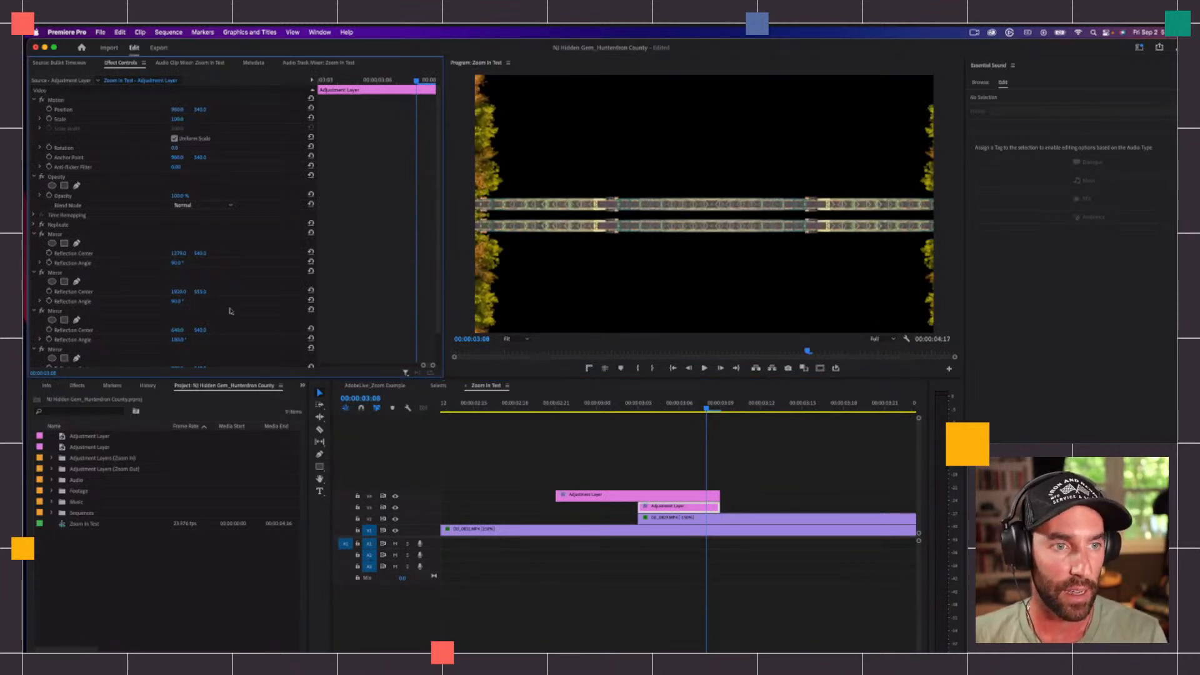
click(66, 275)
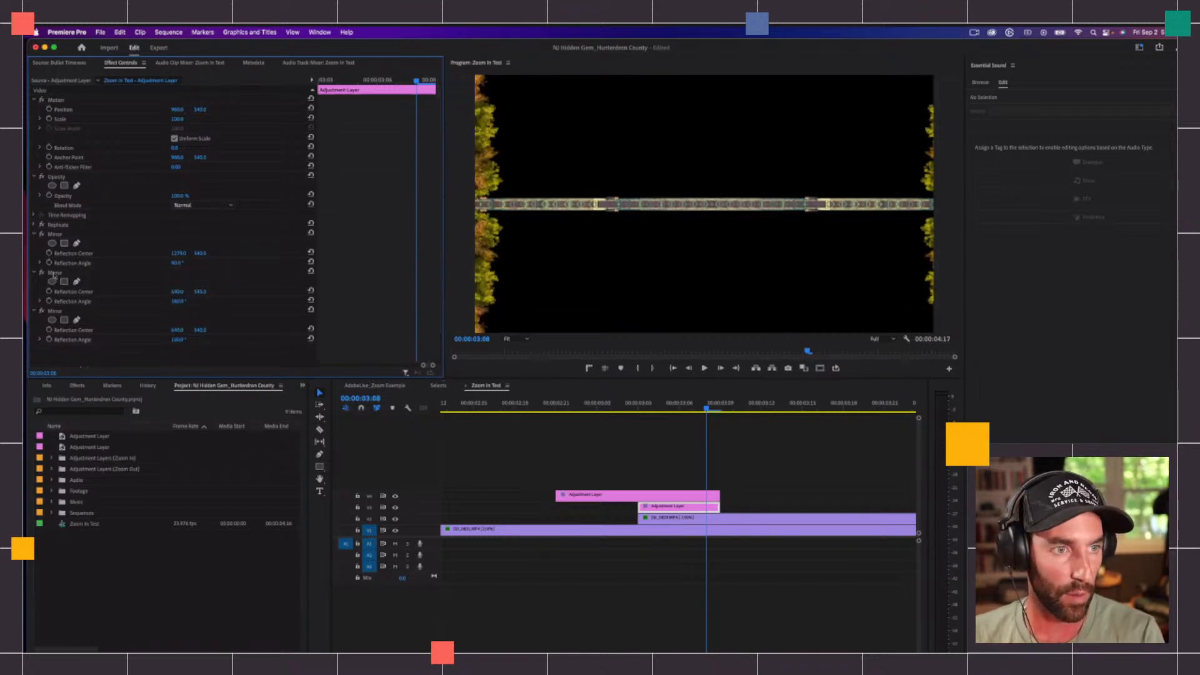
key(Delete)
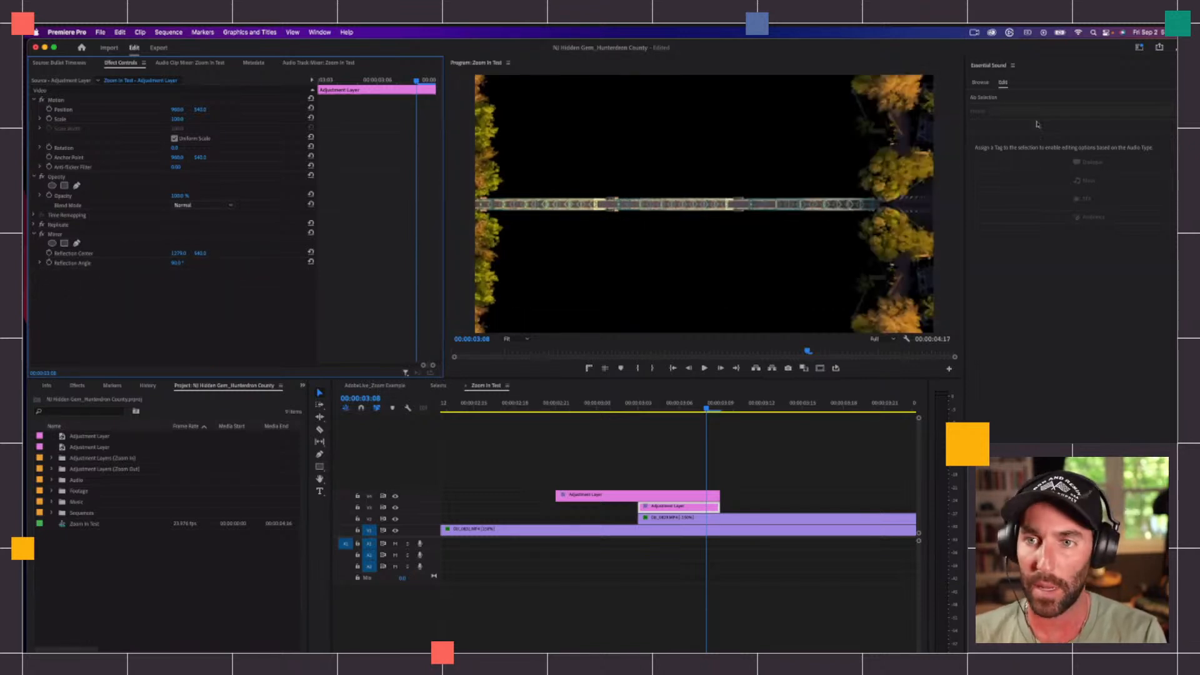
Step: Switch to the Effects workspace
click(1140, 48)
click(1074, 118)
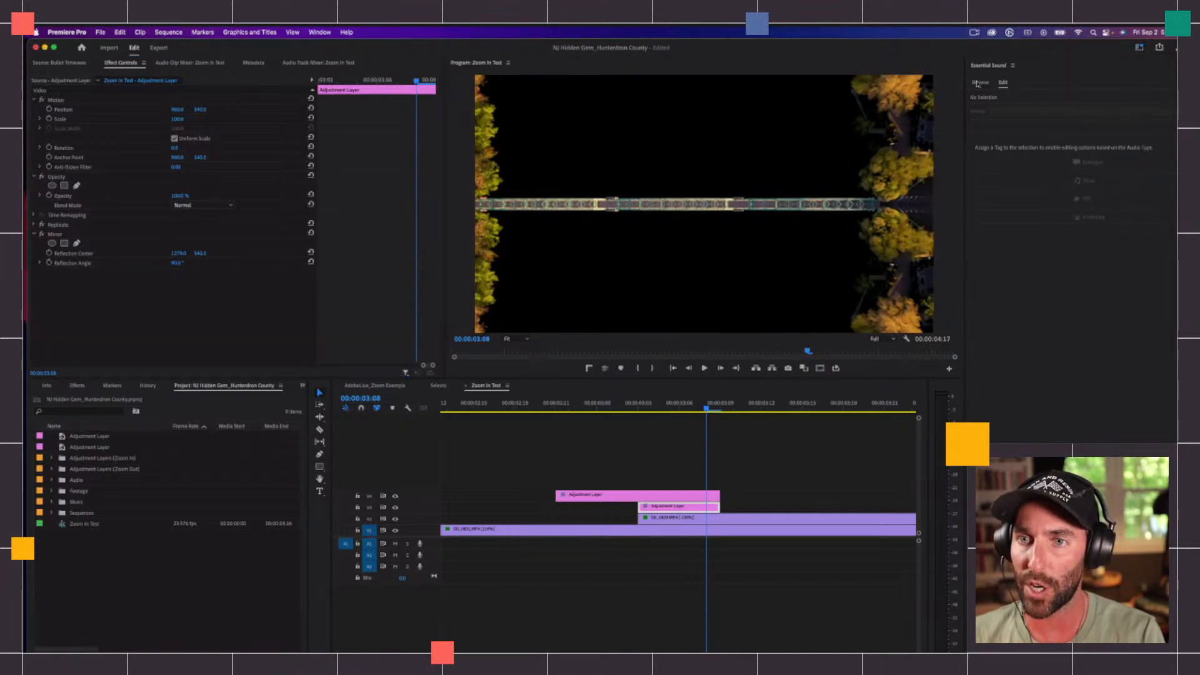
click(980, 82)
click(1003, 83)
click(1139, 48)
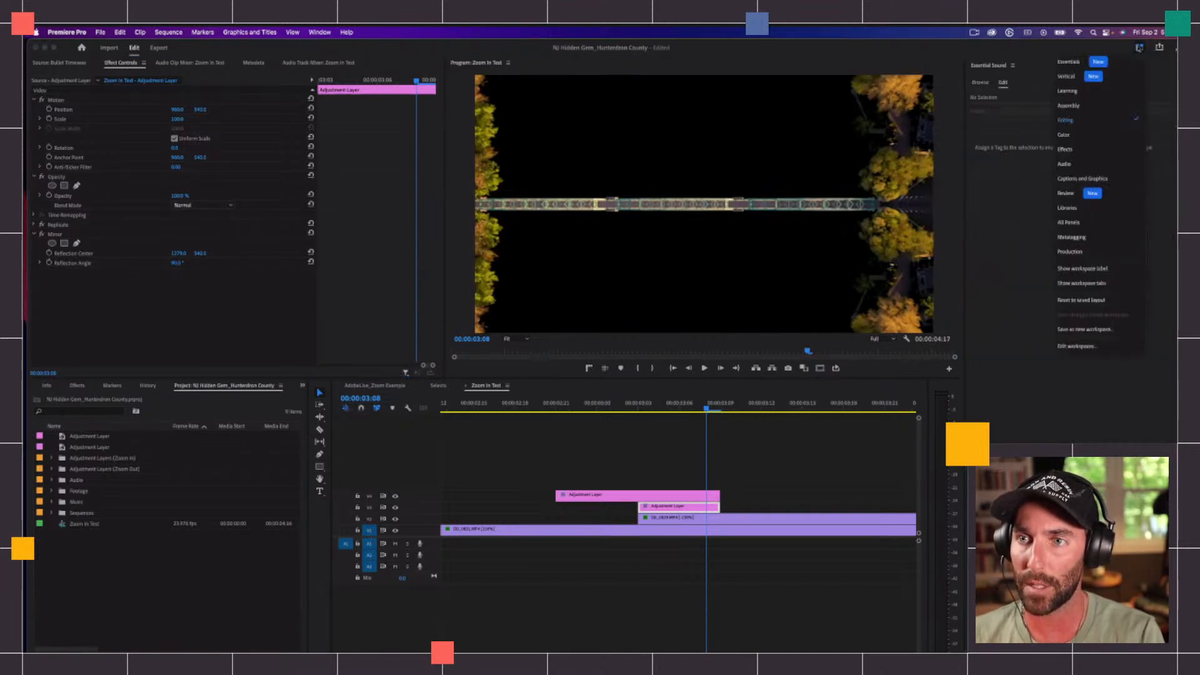
click(1065, 149)
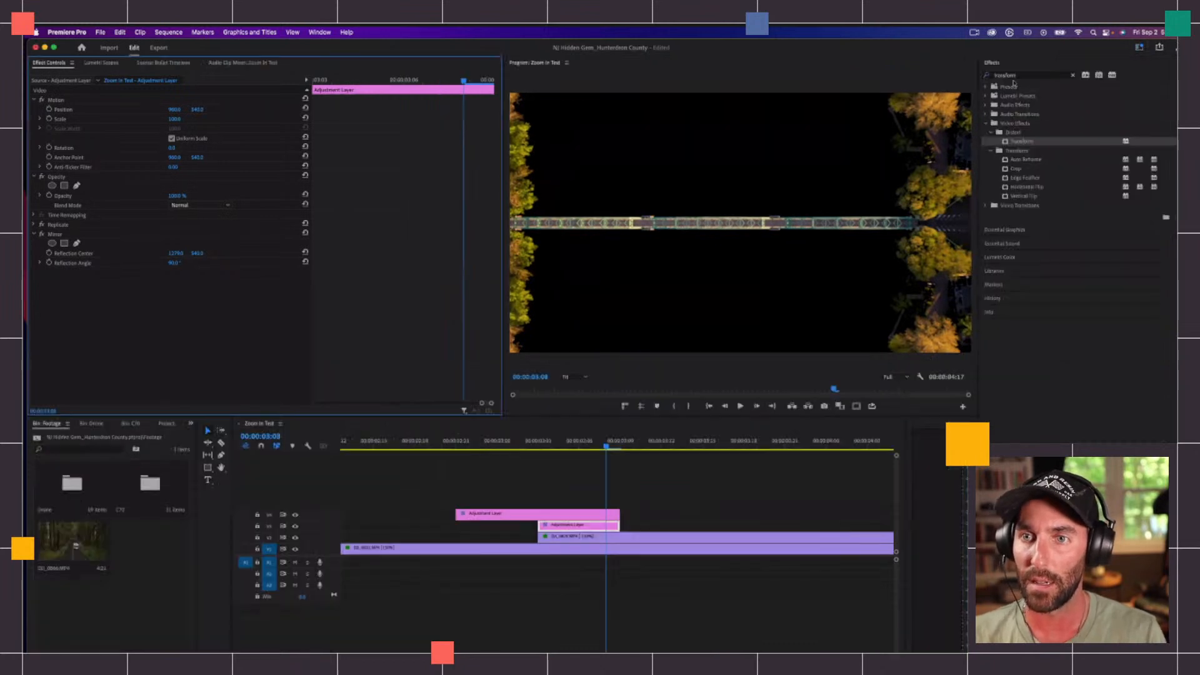
Step: Search the effects for Mirror and add three more Mirror effects below the existing one on the V3 adjustment layer
click(1073, 75)
text(mirror)
drag(1018, 150, 144, 298)
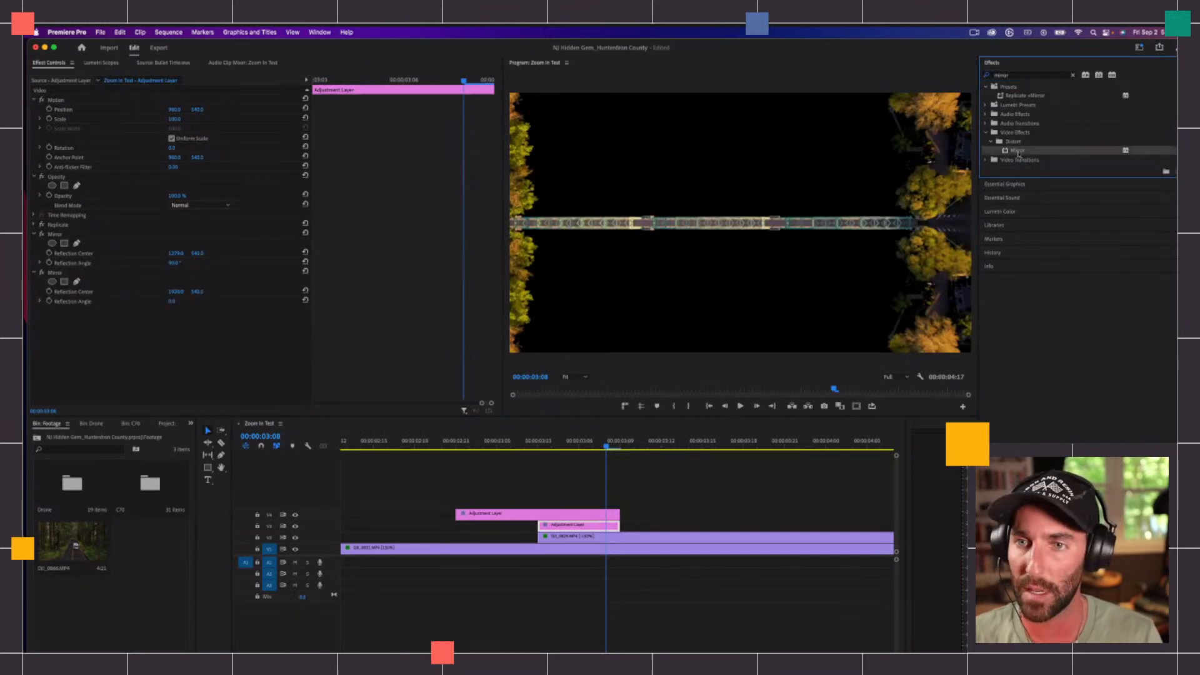
drag(1017, 152, 134, 359)
drag(1018, 151, 131, 355)
click(54, 236)
click(45, 274)
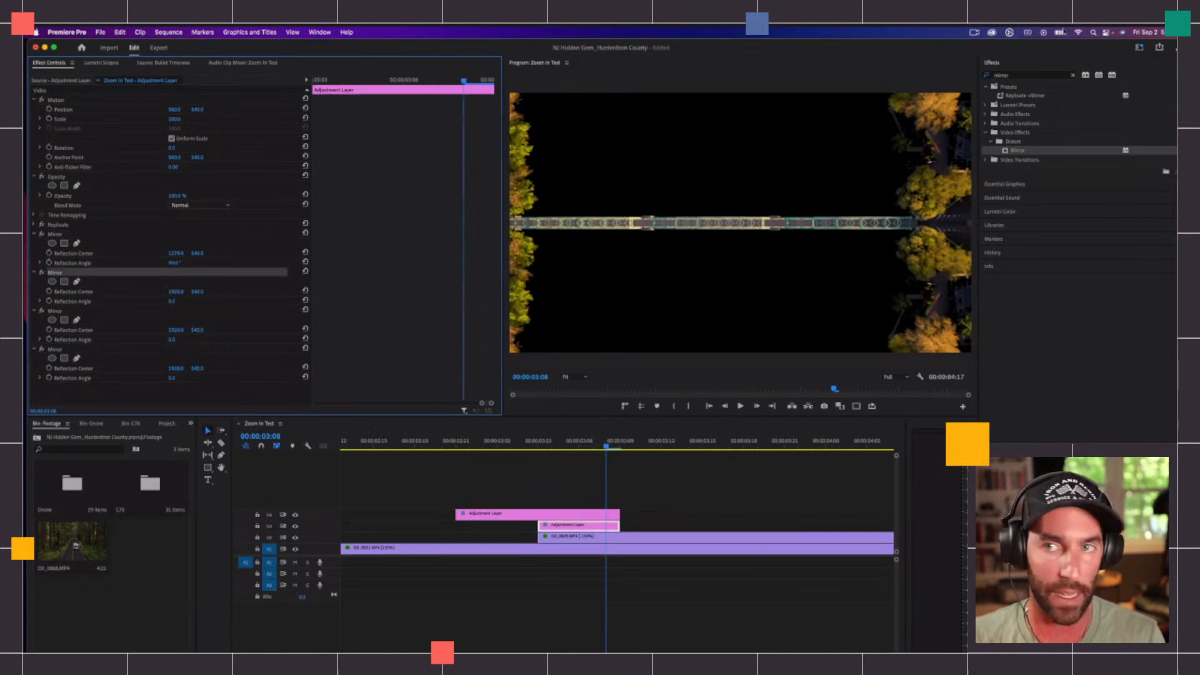
Step: Return to the Editing workspace and set the first Mirror's vertical Reflection Center to 913, matching the example sequence
click(1140, 48)
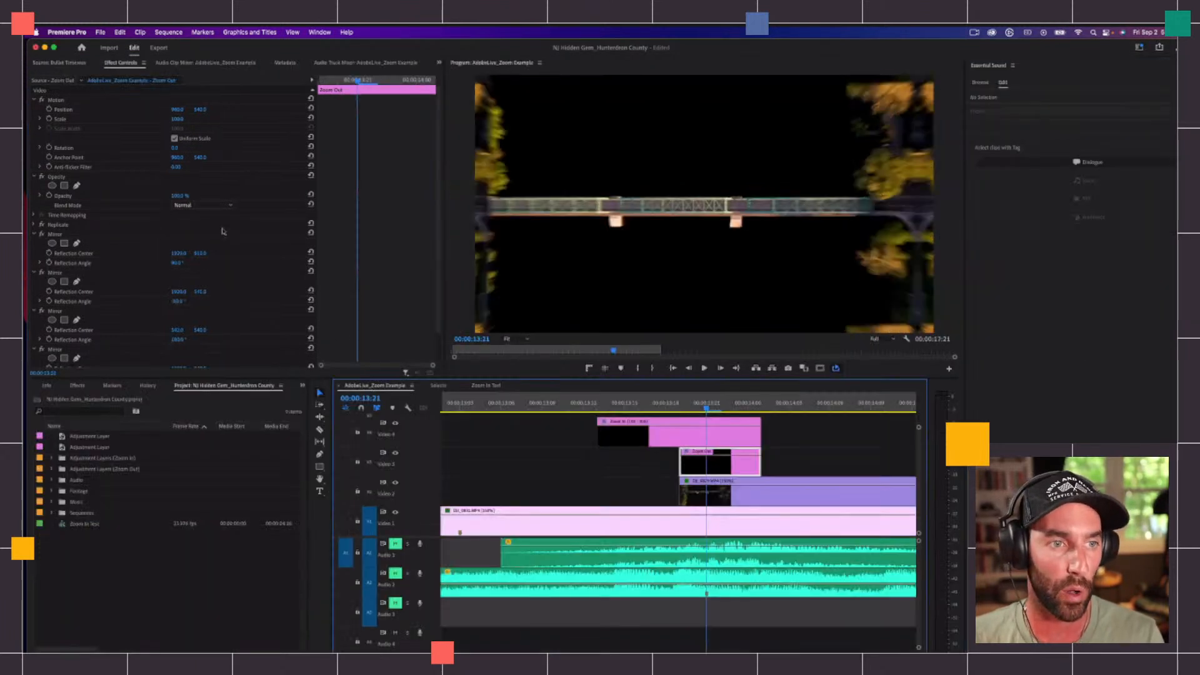
scroll(95, 237, down, 2)
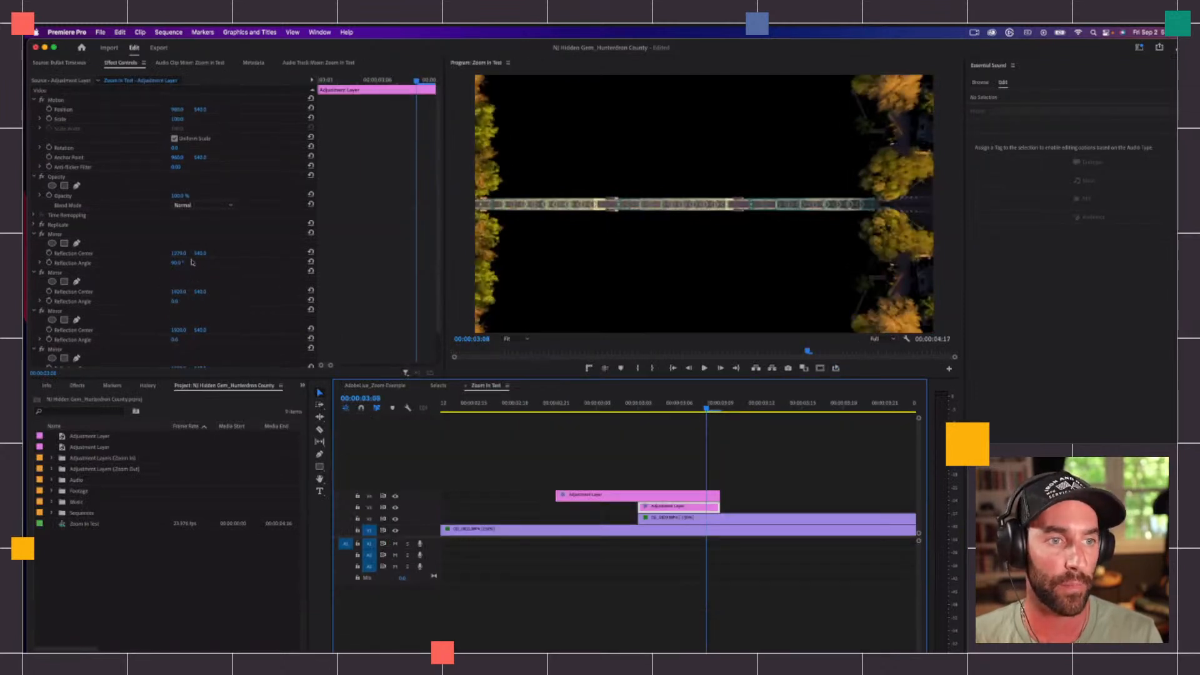
click(388, 387)
click(486, 386)
click(203, 253)
text(963)
key(Return)
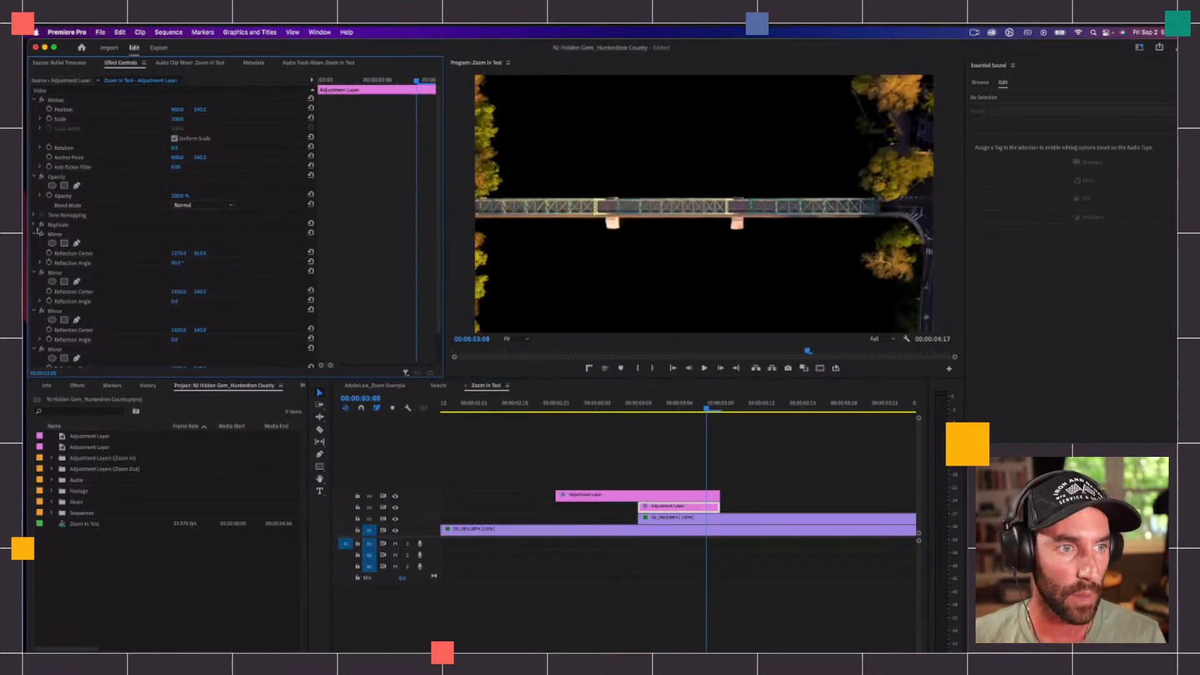
Step: Expand the Replicate effect, compare with the example's Zoom Out layer, and set the second Mirror's Reflection Angle to -90°
click(41, 225)
click(35, 224)
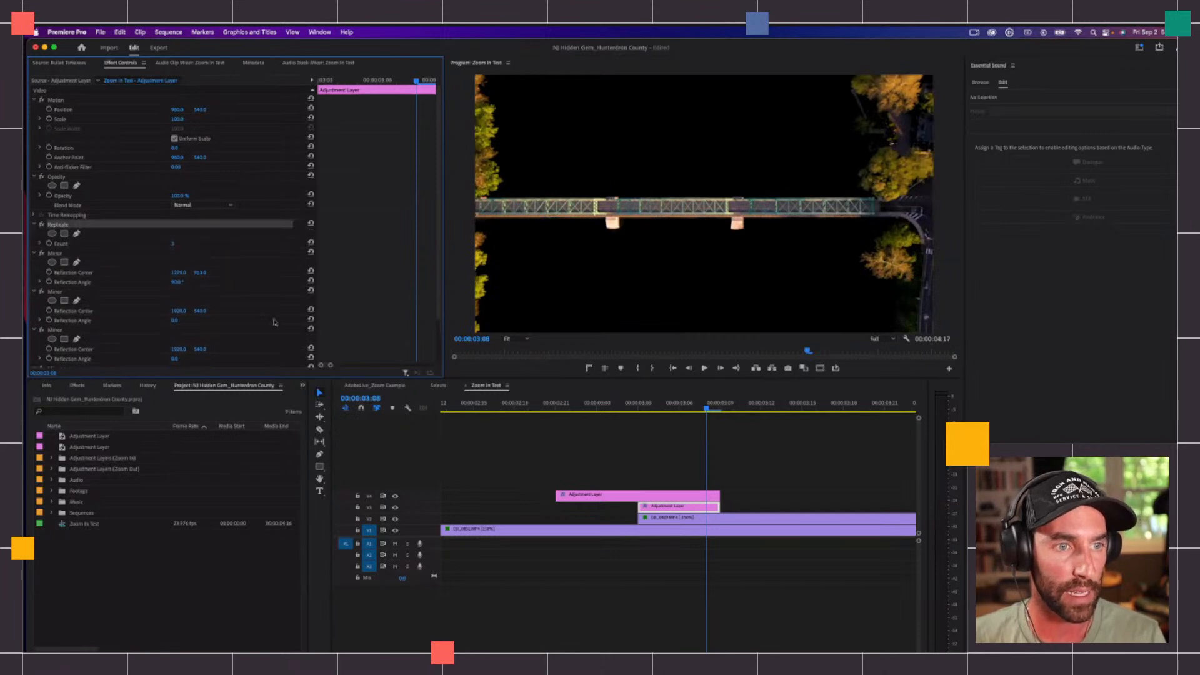
click(386, 386)
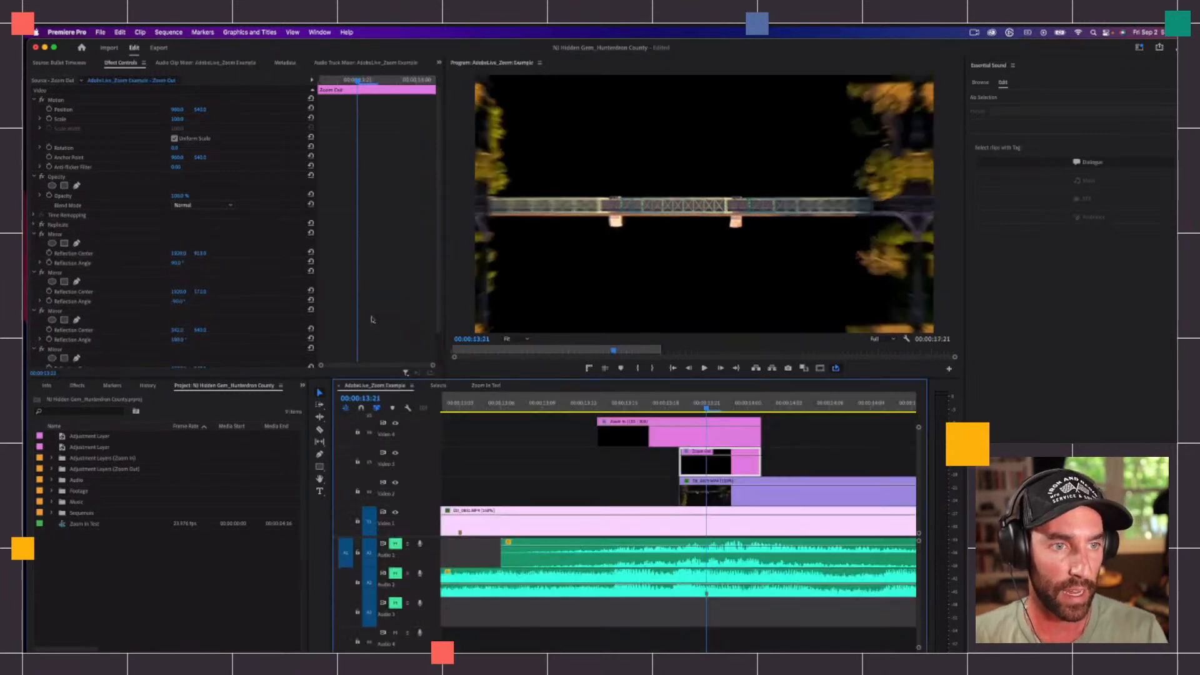
click(486, 385)
click(178, 320)
text(-90)
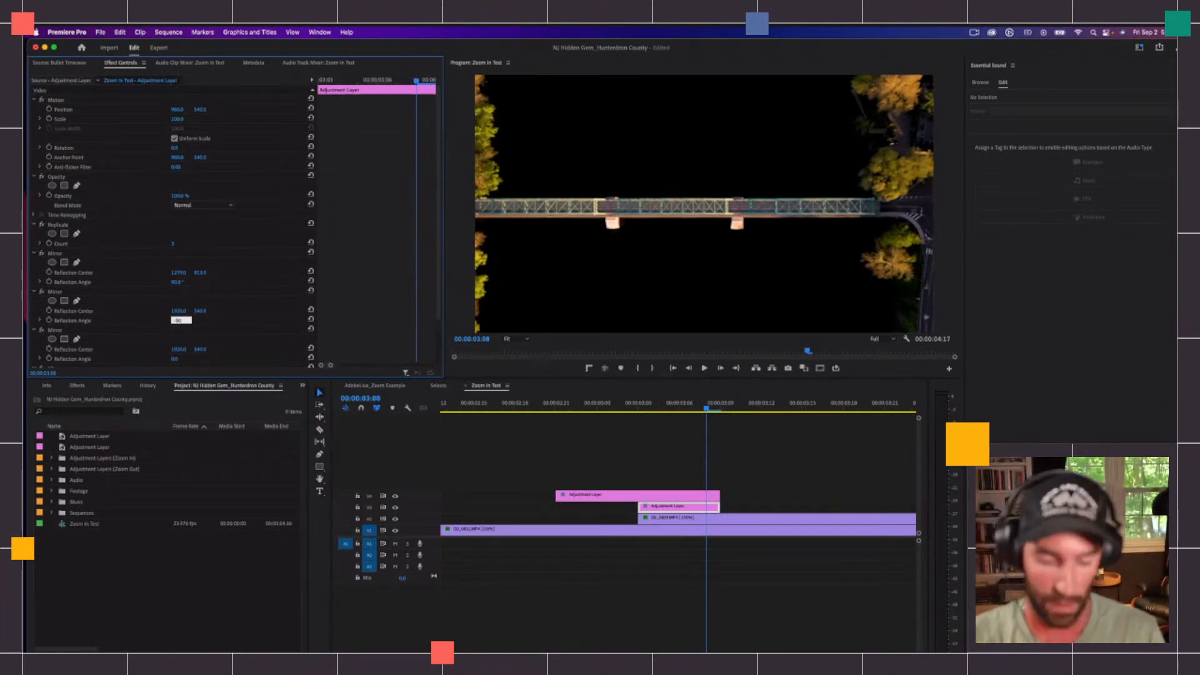
key(Return)
Step: Set the second Mirror's vertical Reflection Center to match the example sequence's Zoom Out layer, and recheck it against the example
click(373, 385)
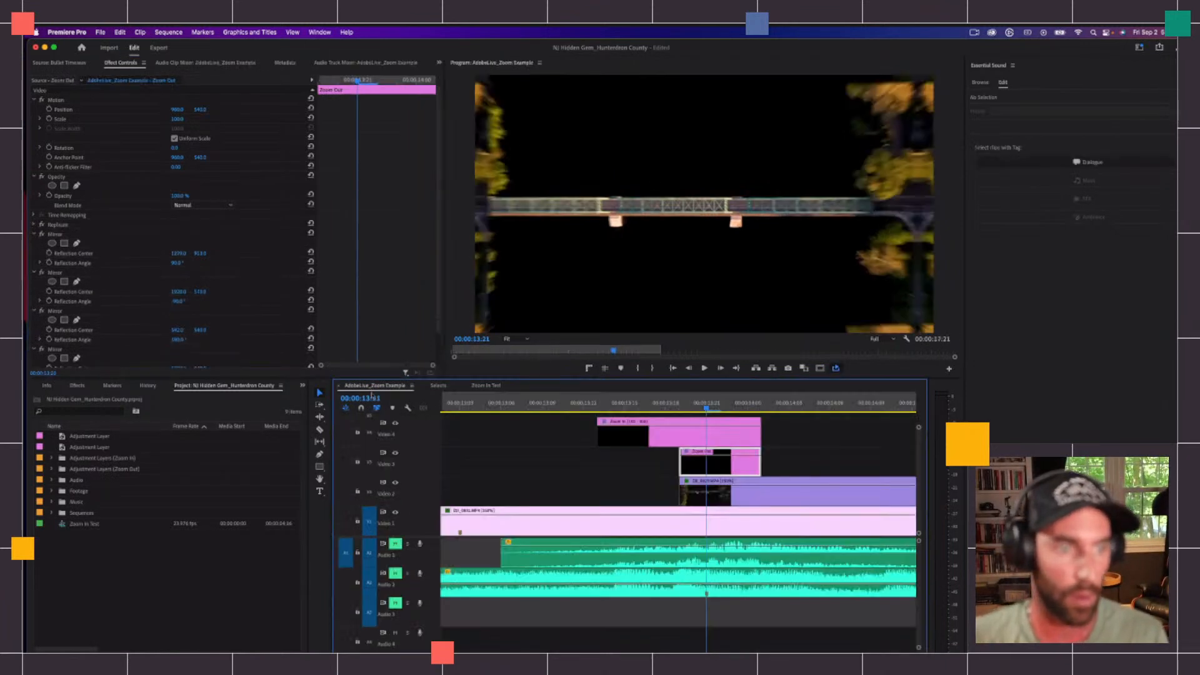
click(491, 387)
click(200, 310)
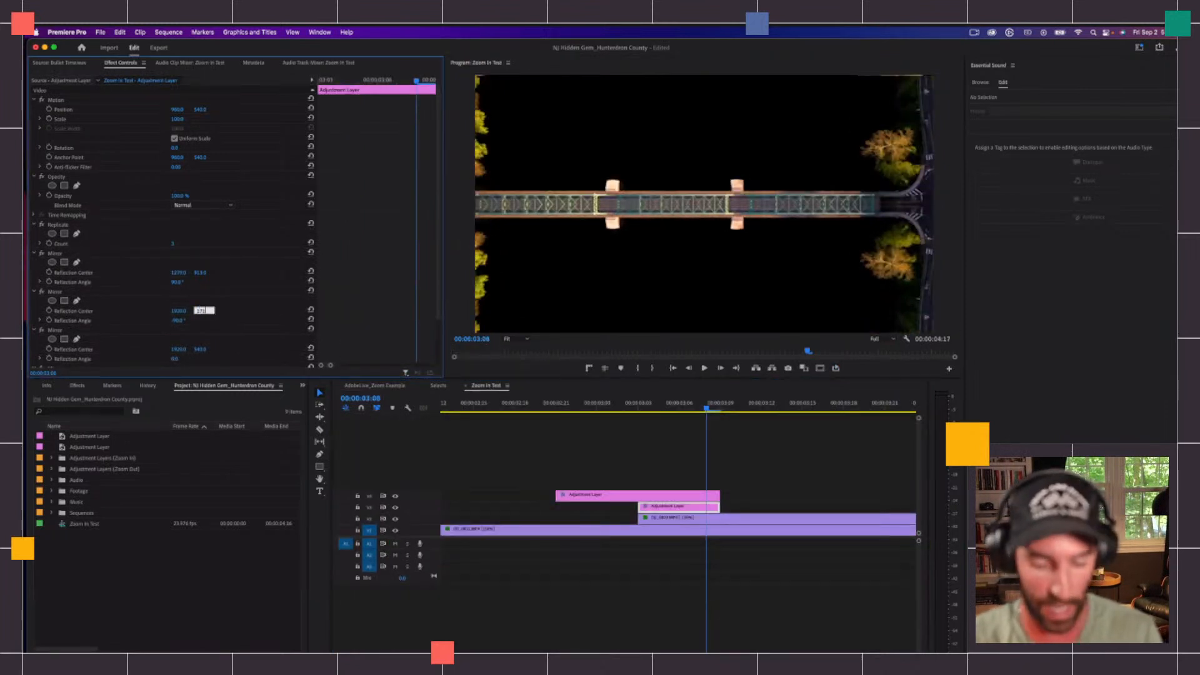
click(369, 386)
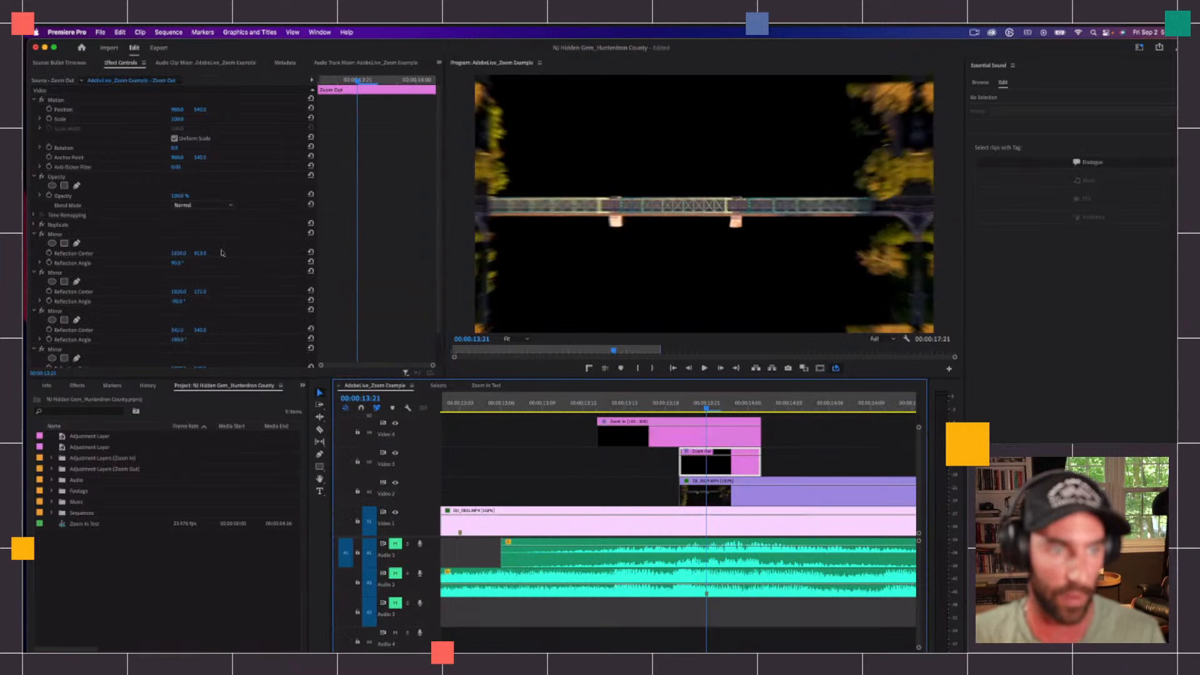
click(479, 386)
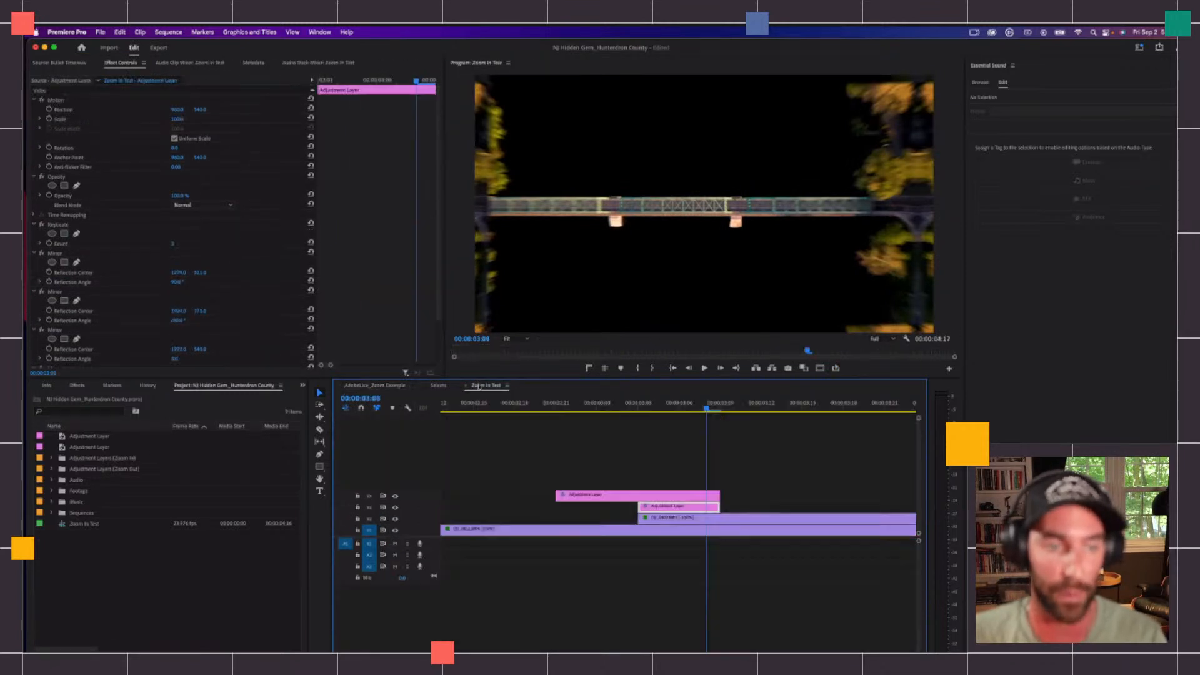
Step: Set the third Mirror's Reflection Angle to 180° and its horizontal Reflection Center to match the example's Zoom Out layer
scroll(178, 325, down, 2)
click(179, 330)
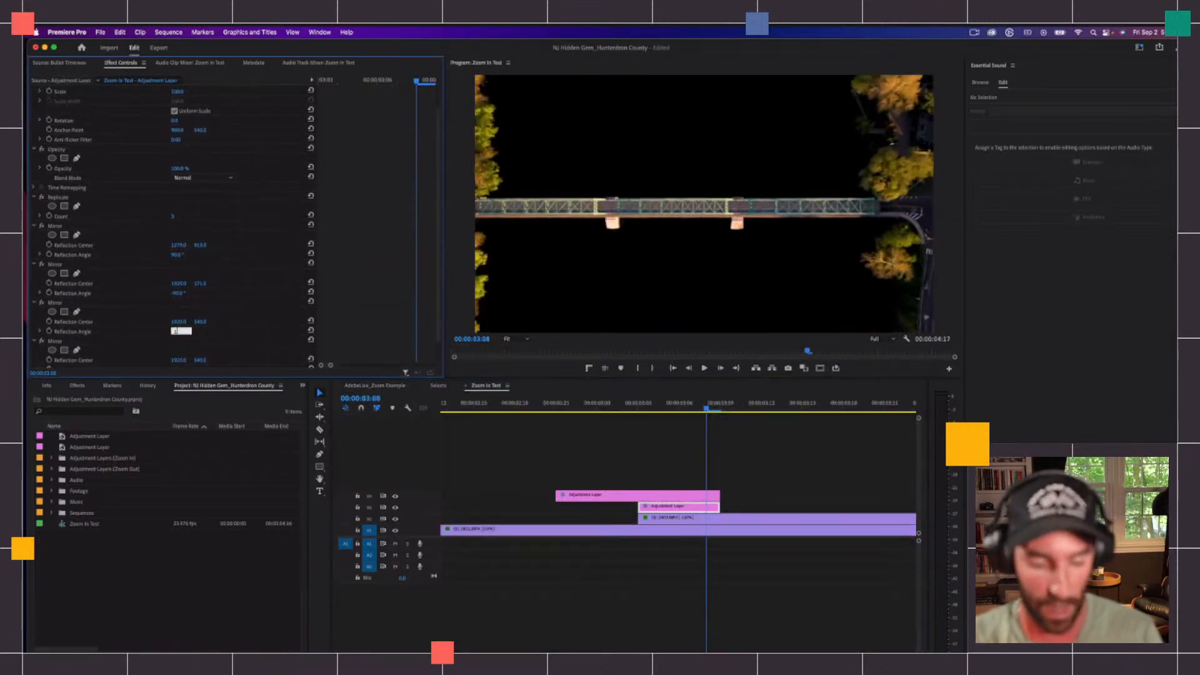
text(180)
key(Return)
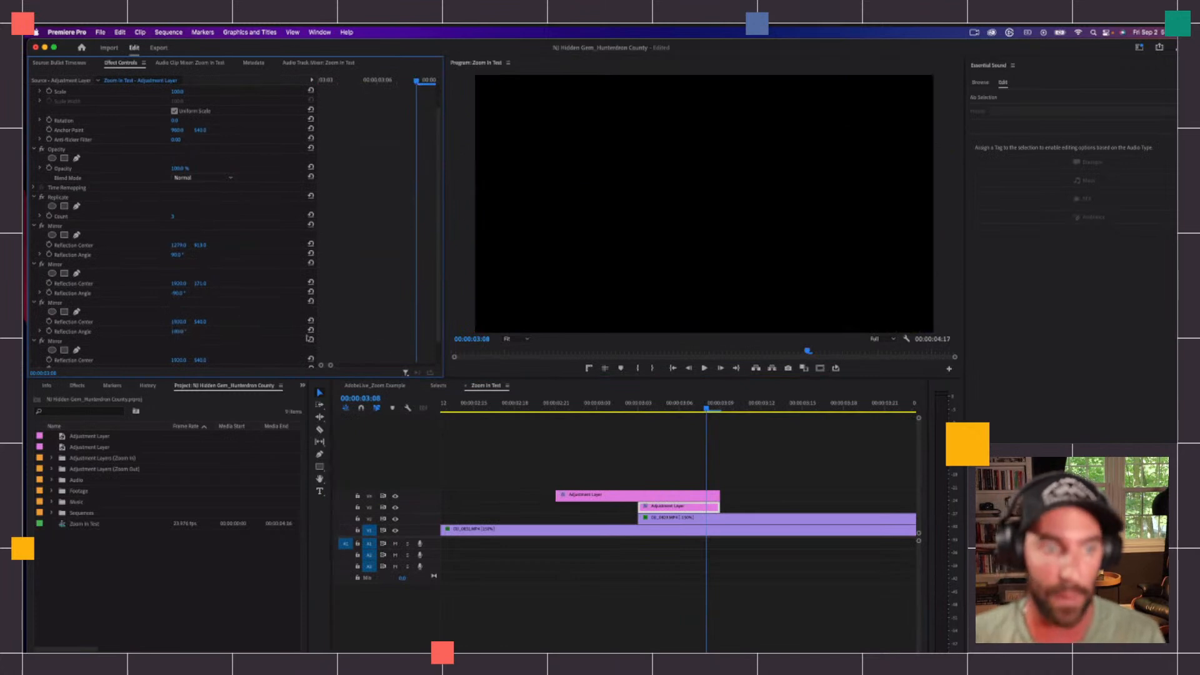
click(398, 388)
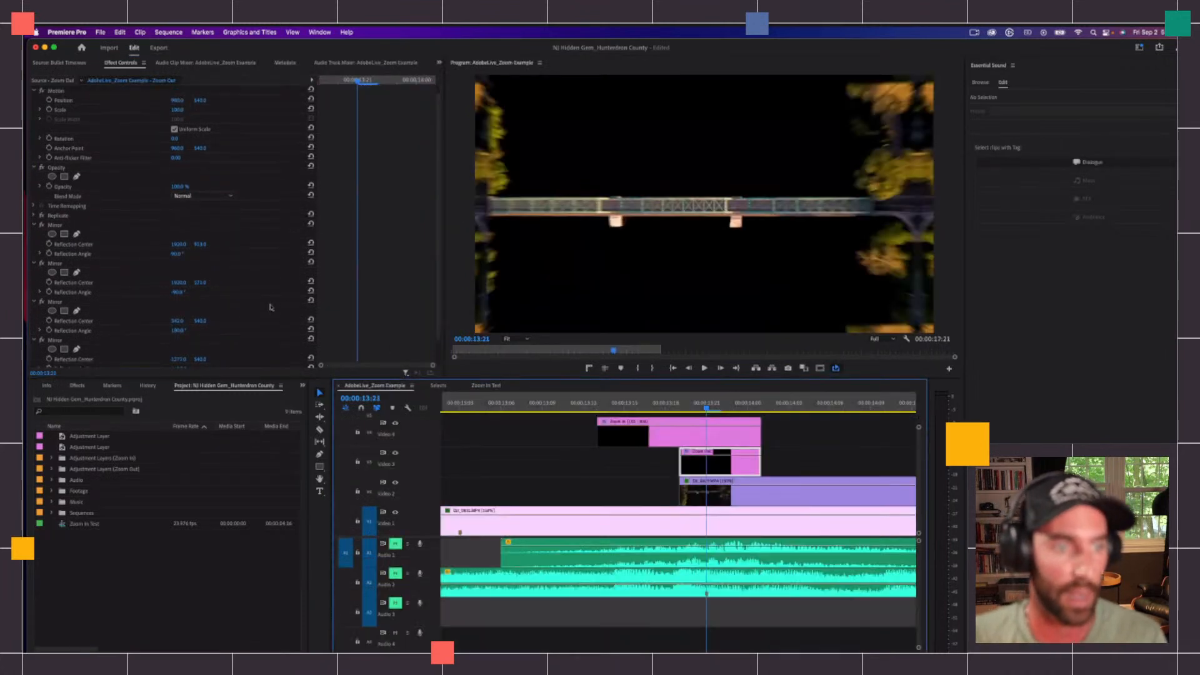
click(487, 386)
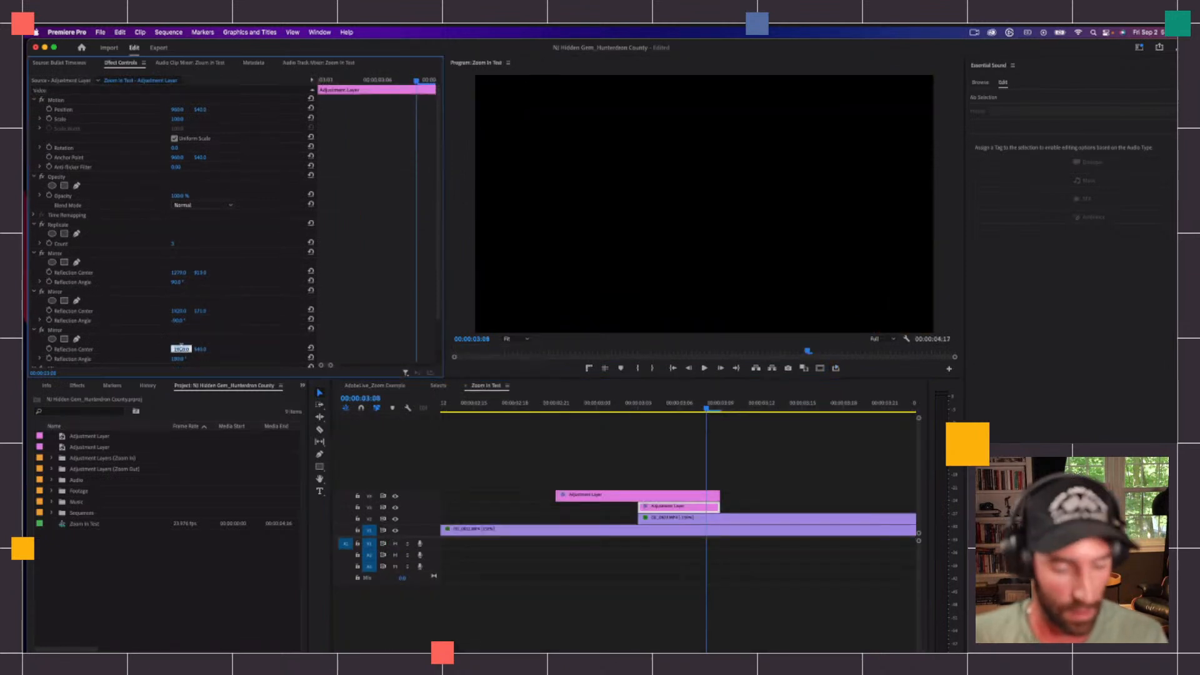
text(540)
key(Return)
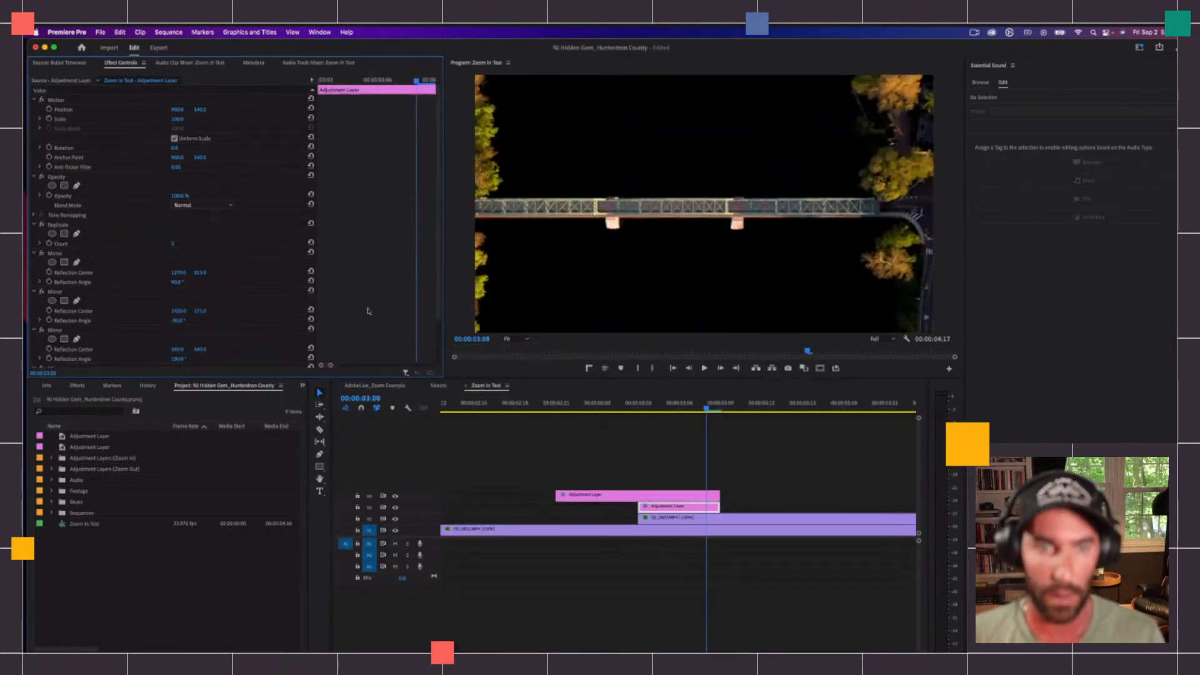
Step: Compare with the example's Zoom Out layer and adjust the remaining Mirror Reflection Angle and horizontal Reflection Center values to match
scroll(213, 328, down, 3)
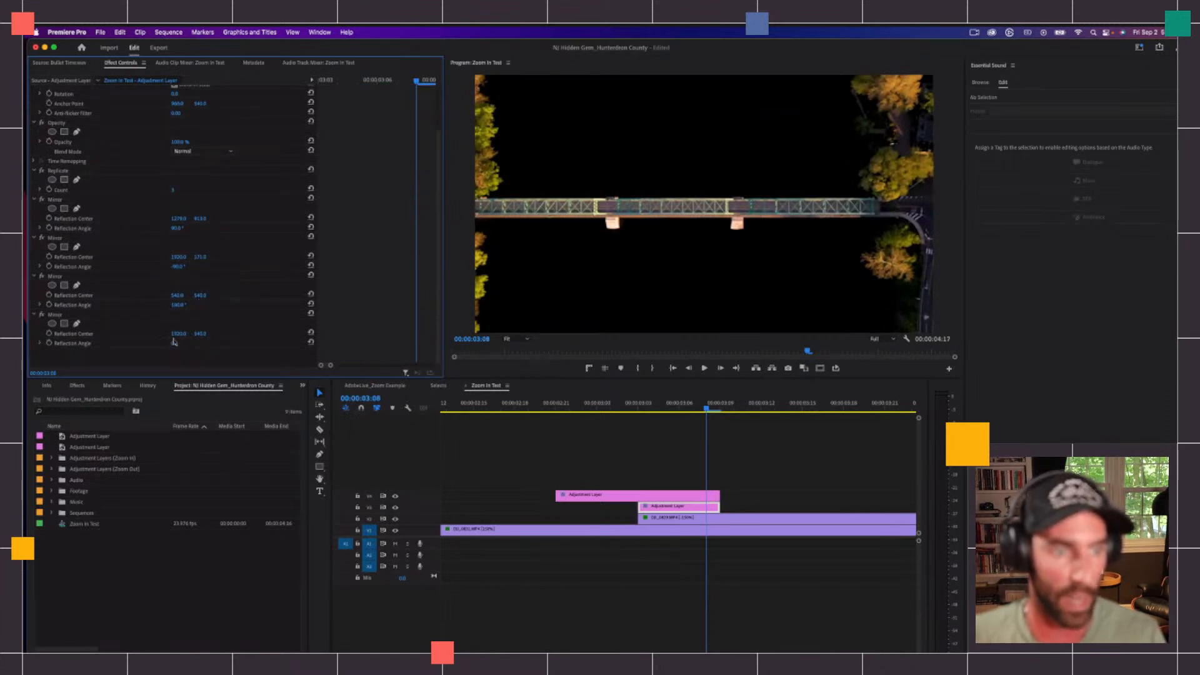
click(374, 385)
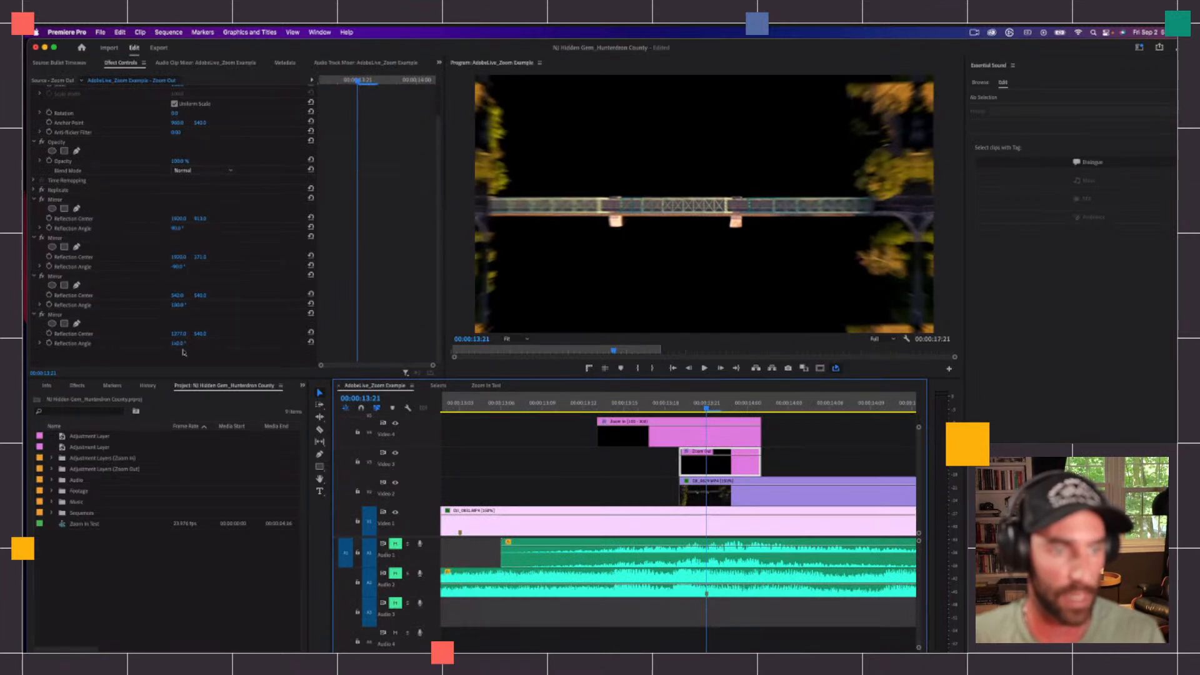
click(482, 386)
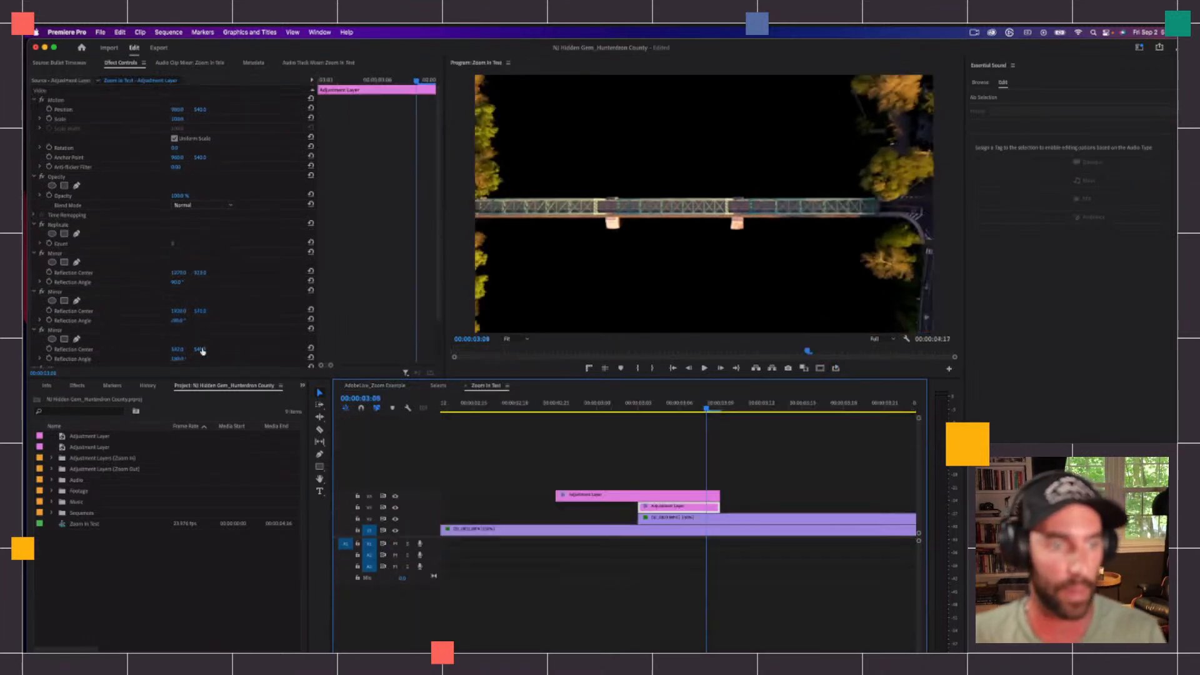
click(178, 358)
text(180)
key(Return)
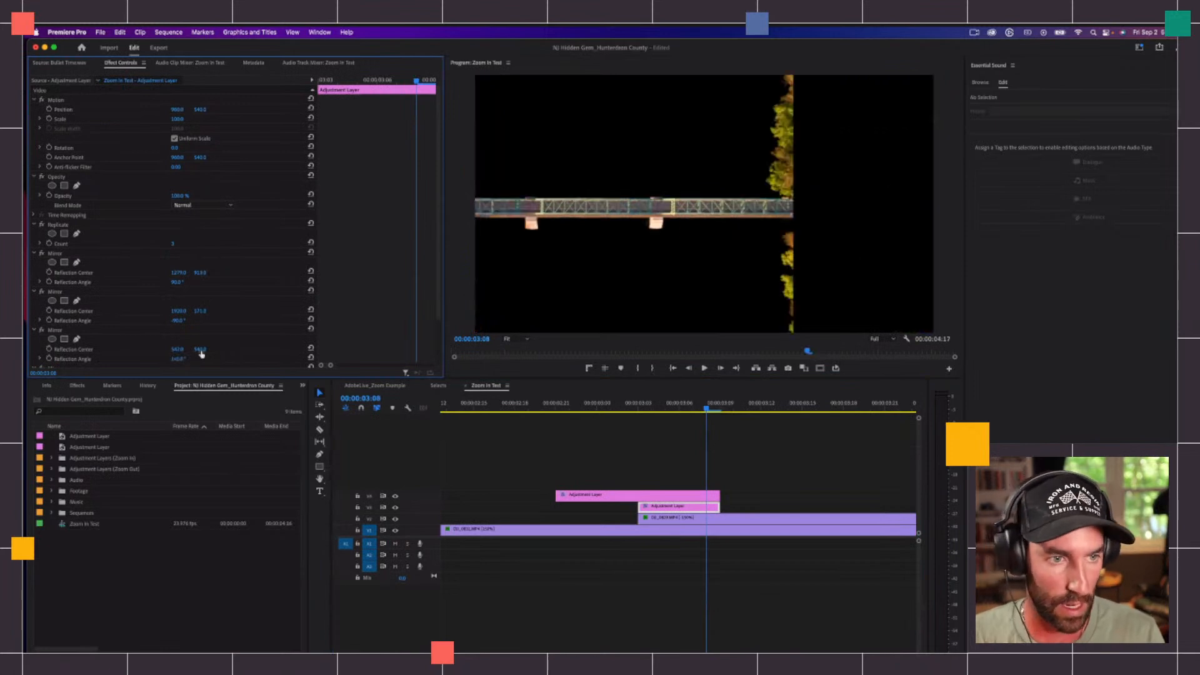
click(179, 349)
text(1273)
key(Return)
Step: Select the V4 adjustment layer, review its Transform effect, and play back the transition around the cut
mouse_move(627, 404)
mouse_down()
mouse_move(566, 405)
mouse_move(691, 404)
mouse_move(638, 405)
mouse_up()
click(701, 441)
click(679, 495)
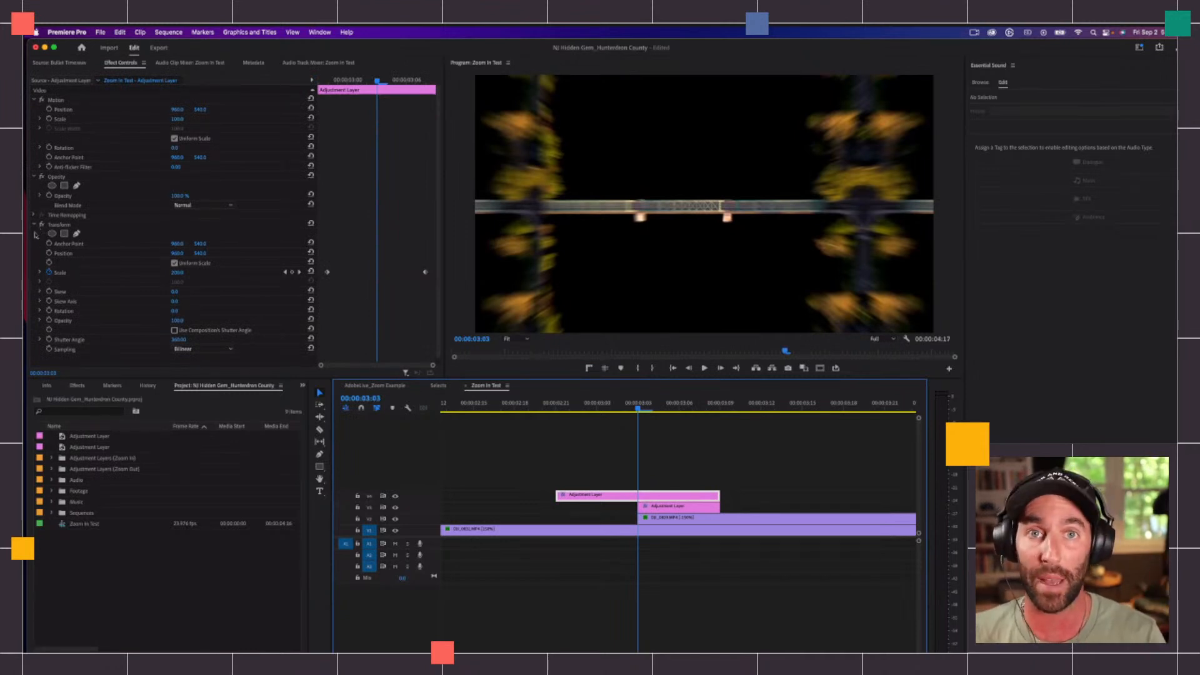
click(35, 225)
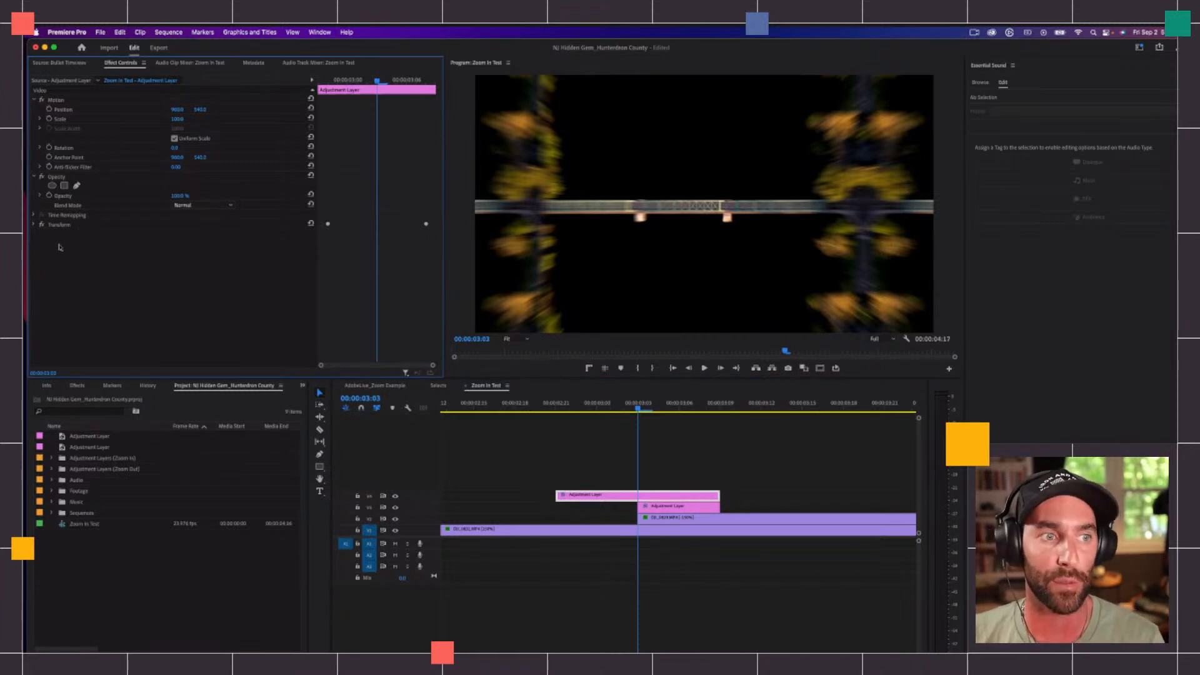
click(614, 490)
click(614, 494)
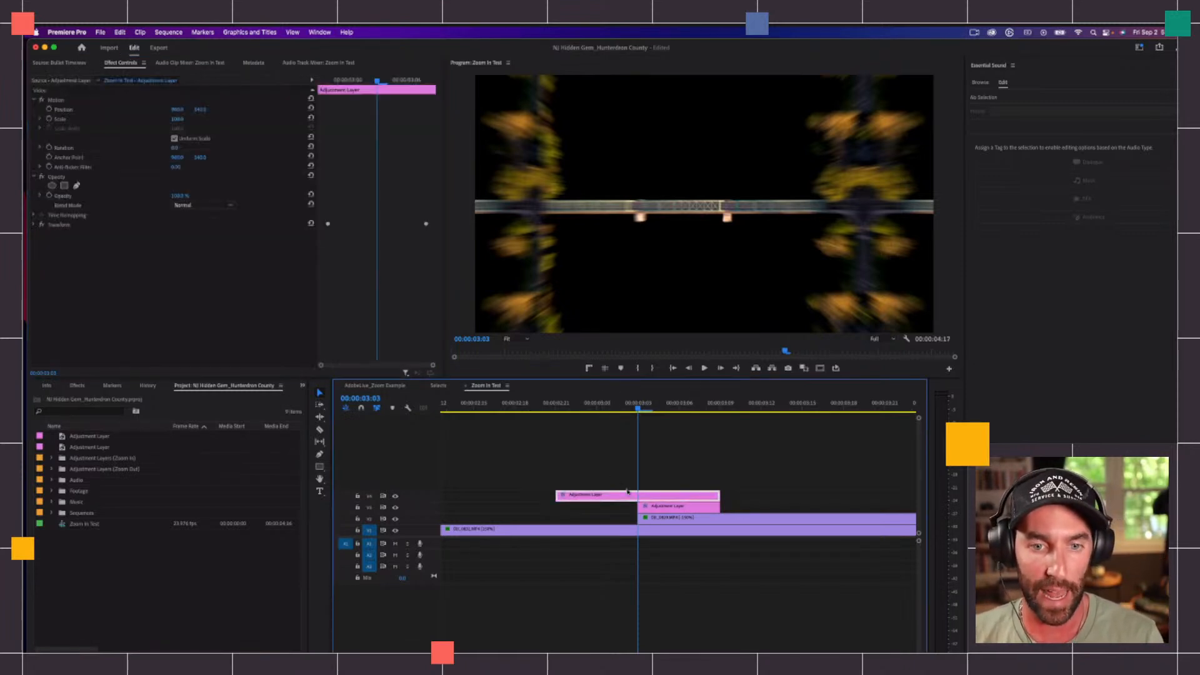
click(33, 225)
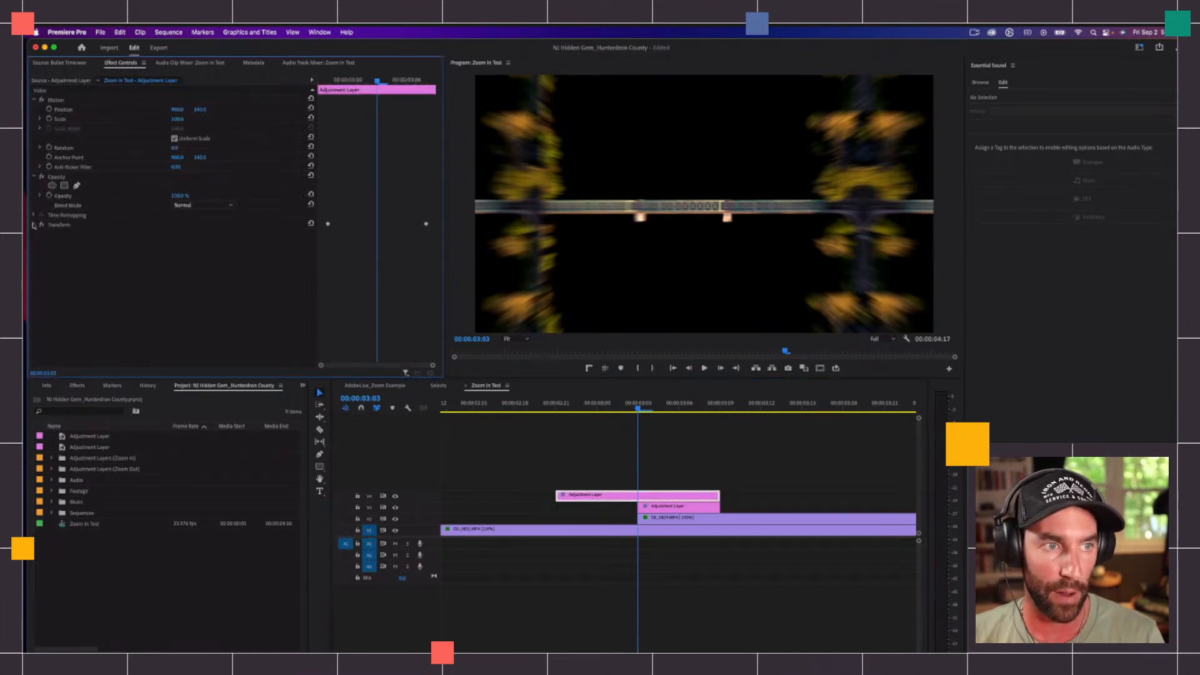
key(space)
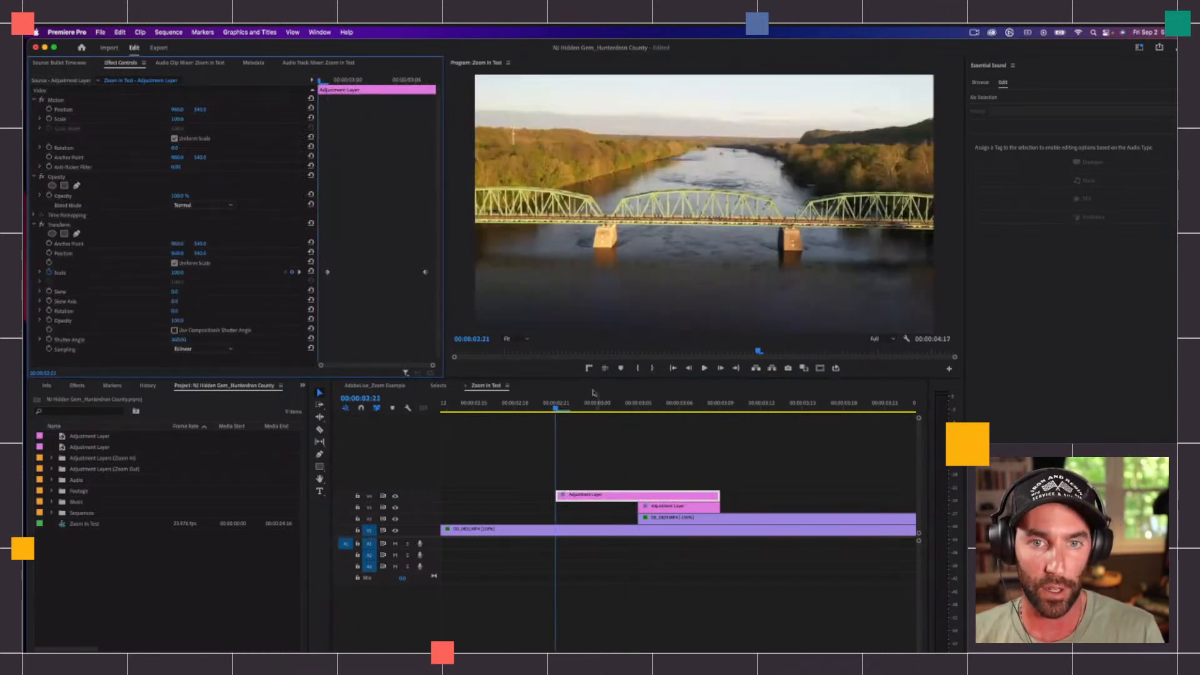
key(space)
Step: Apply Ease Out to the V4 layer's first Transform Scale keyframe and Ease In to its last Scale keyframe
drag(652, 409, 576, 410)
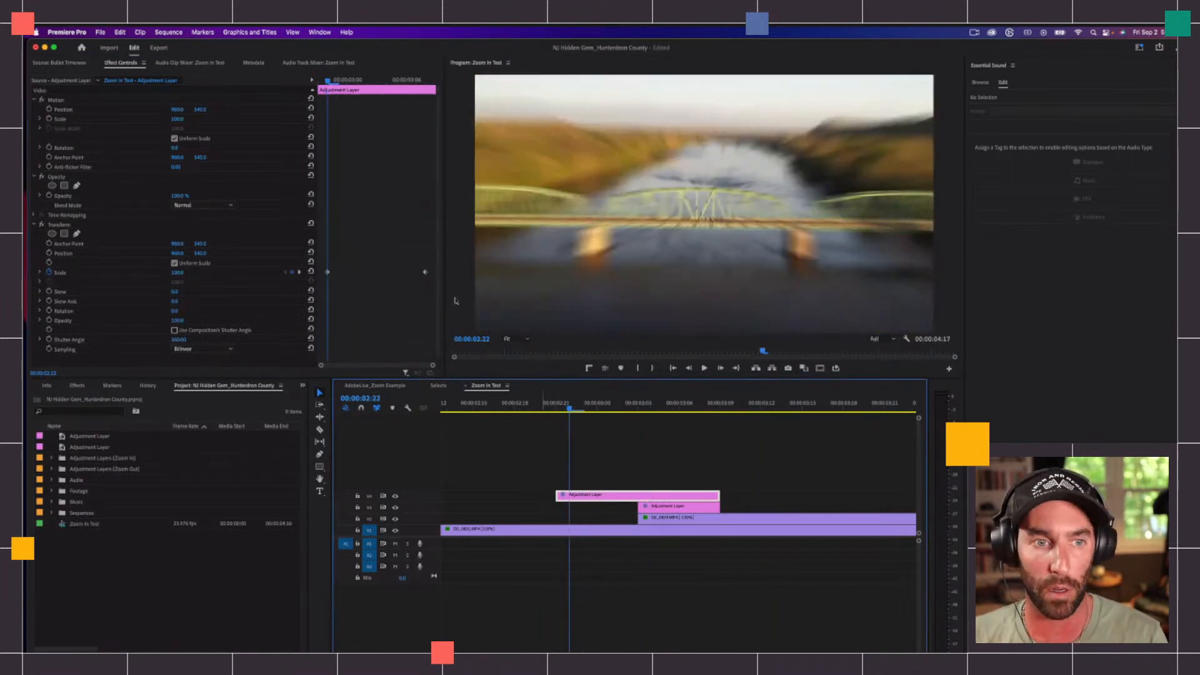
click(326, 273)
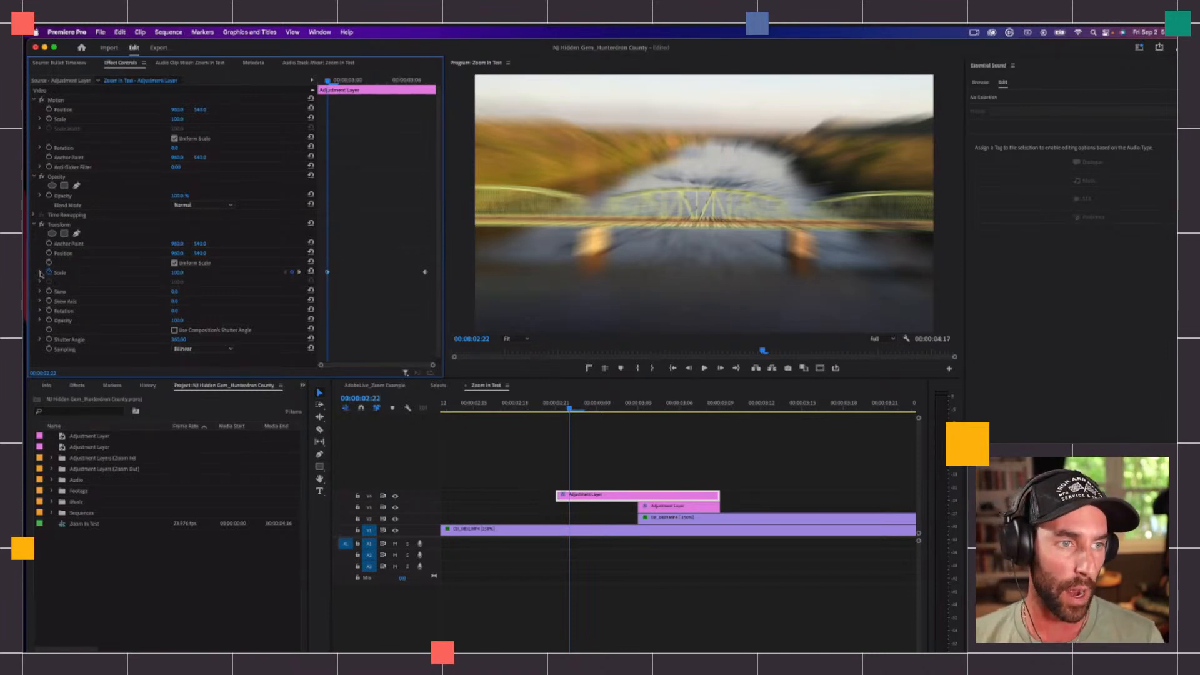
click(40, 273)
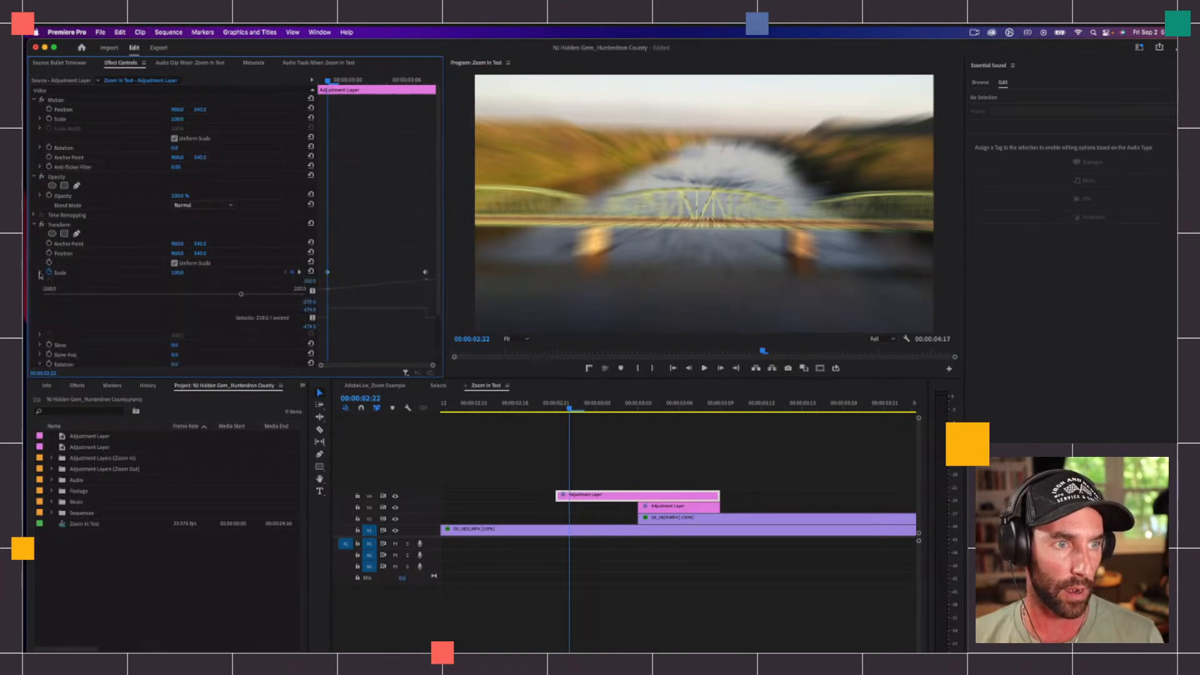
scroll(375, 247, down, 1)
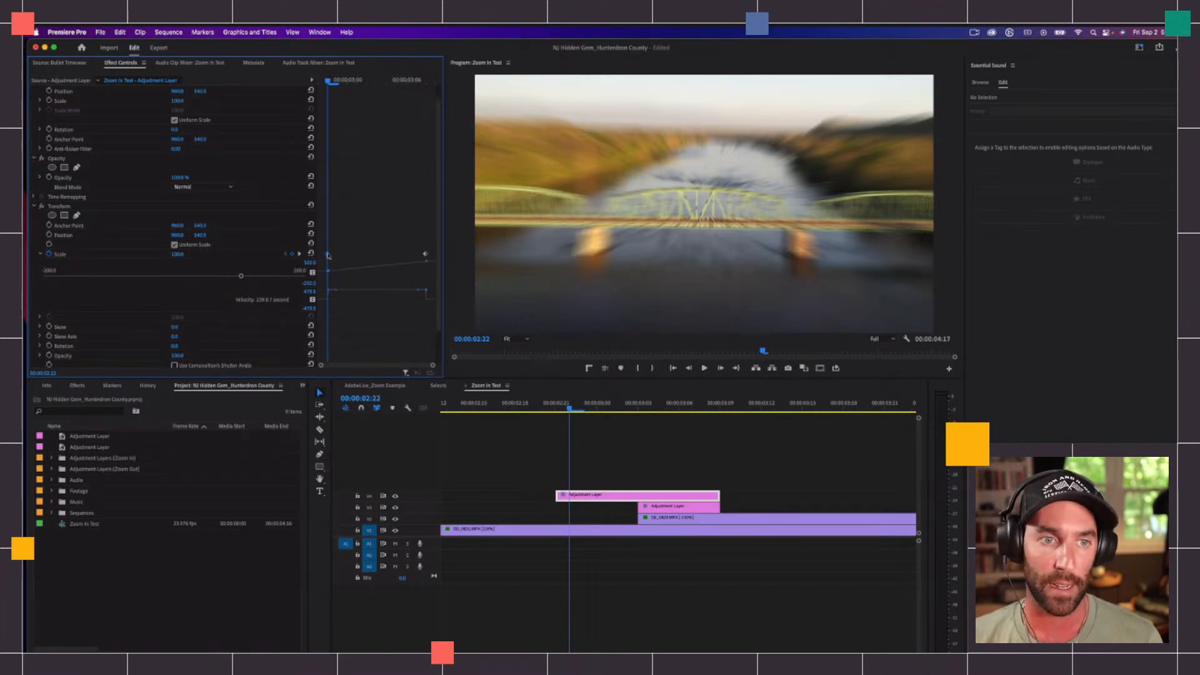
right_click(328, 255)
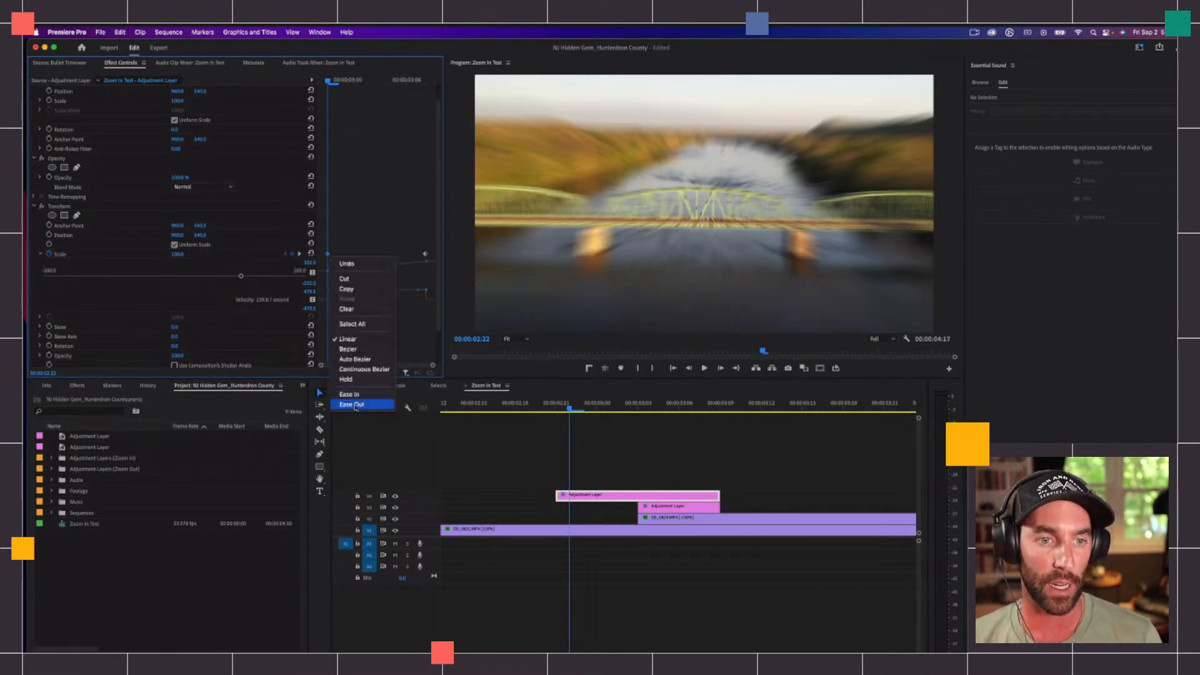
click(355, 405)
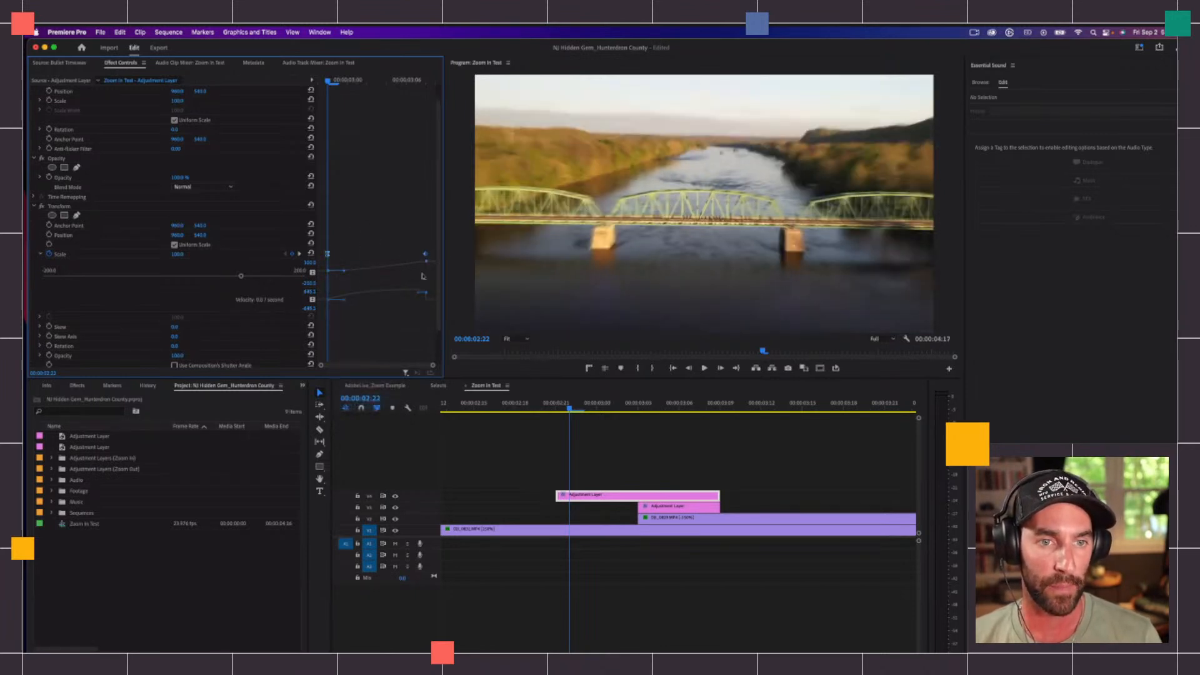
right_click(426, 255)
click(460, 397)
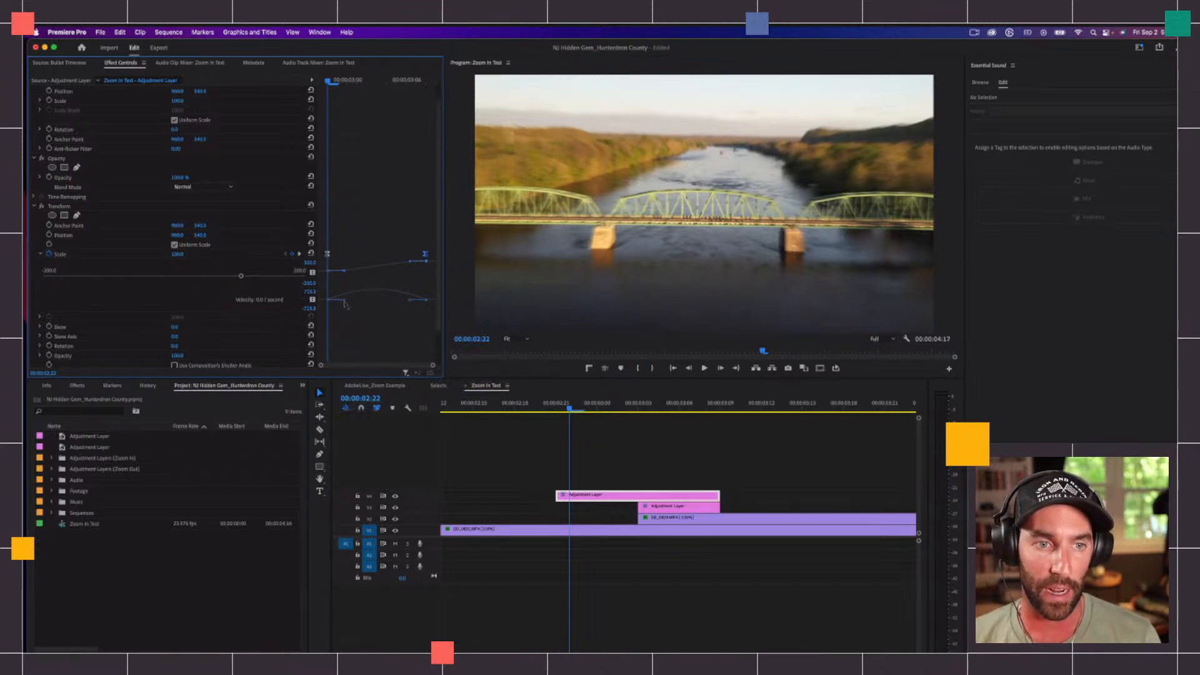
Step: Extend the first Scale keyframe's velocity handle along the zero line to soften the start, playing back the transition to check
mouse_move(345, 303)
mouse_down()
mouse_move(400, 288)
mouse_move(346, 306)
mouse_move(345, 296)
mouse_move(381, 300)
mouse_move(361, 310)
mouse_up()
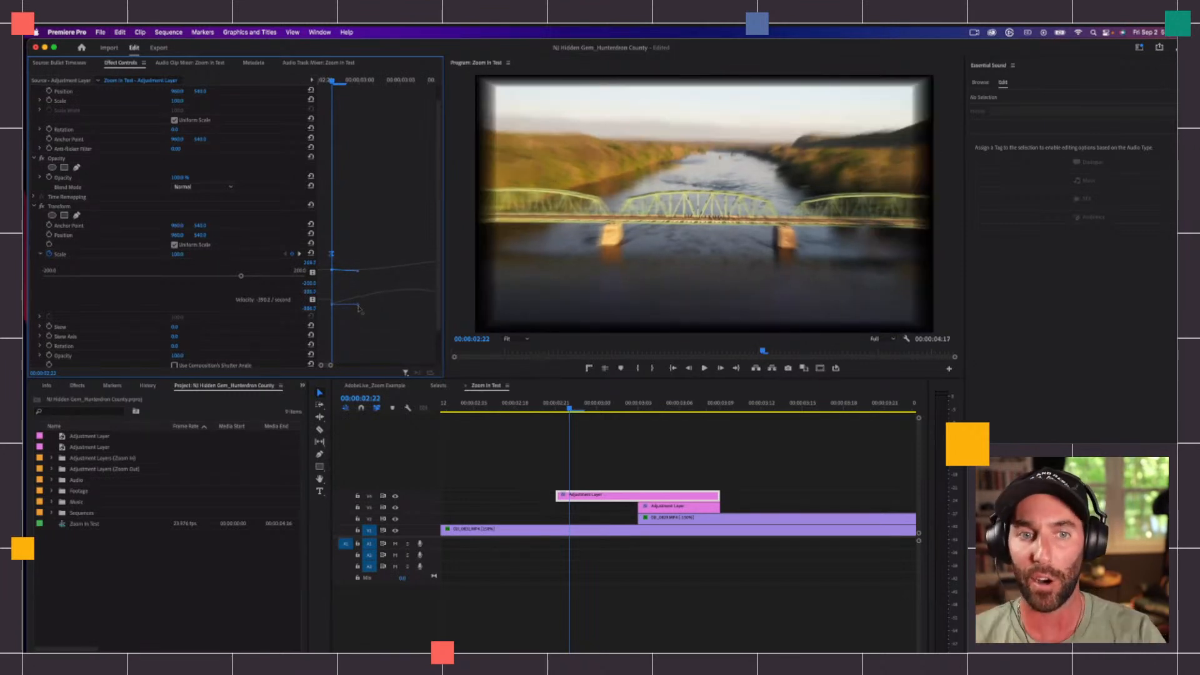
click(553, 405)
key(space)
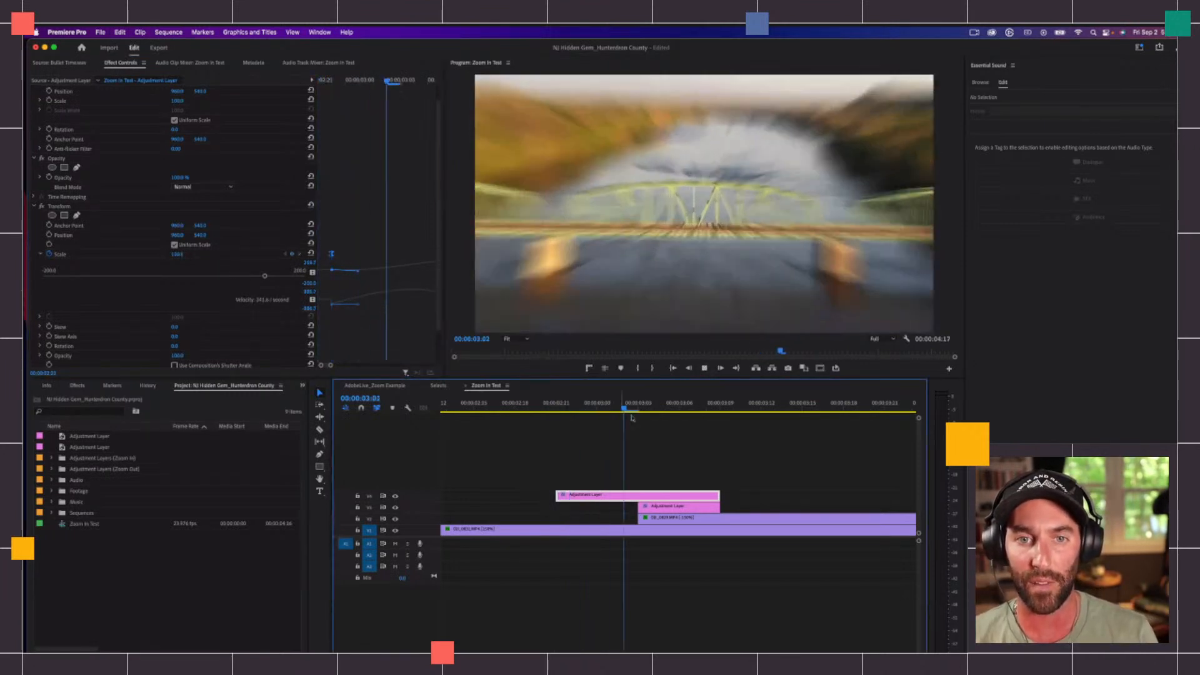
click(638, 404)
drag(361, 305, 357, 303)
key(space)
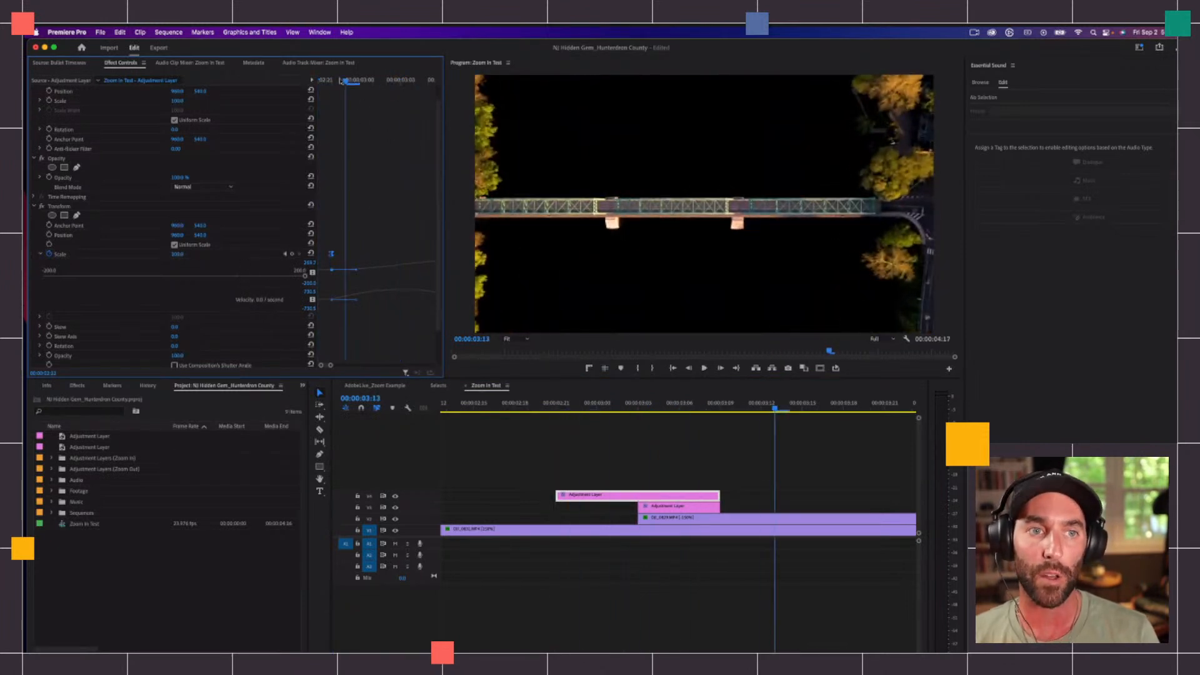
Step: Extend both Scale keyframes' velocity handles toward the cut at 00:00:03:03 so the speed peaks there, and play it back
click(344, 81)
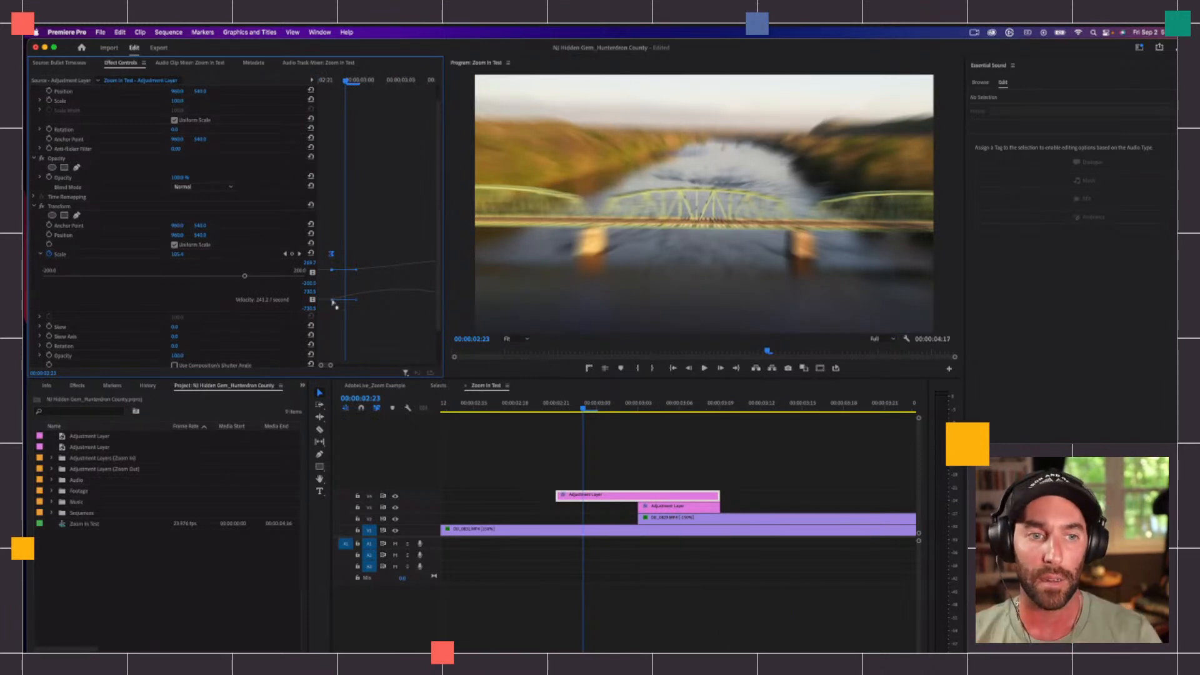
click(350, 245)
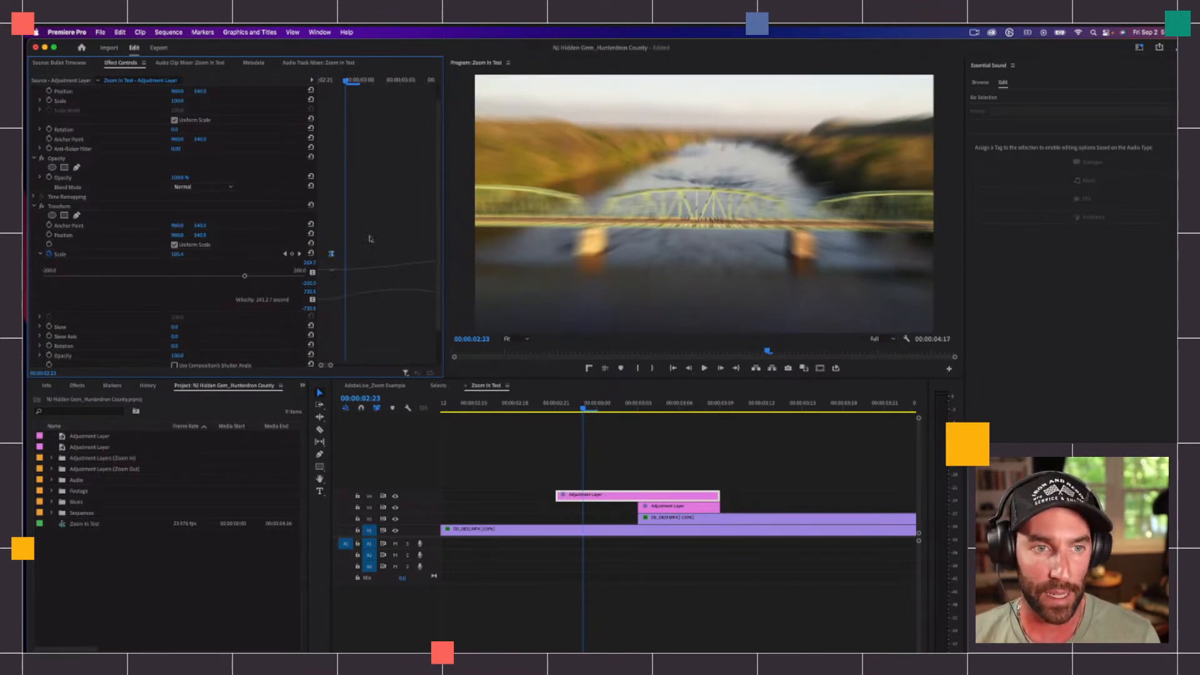
key(minus)
click(425, 254)
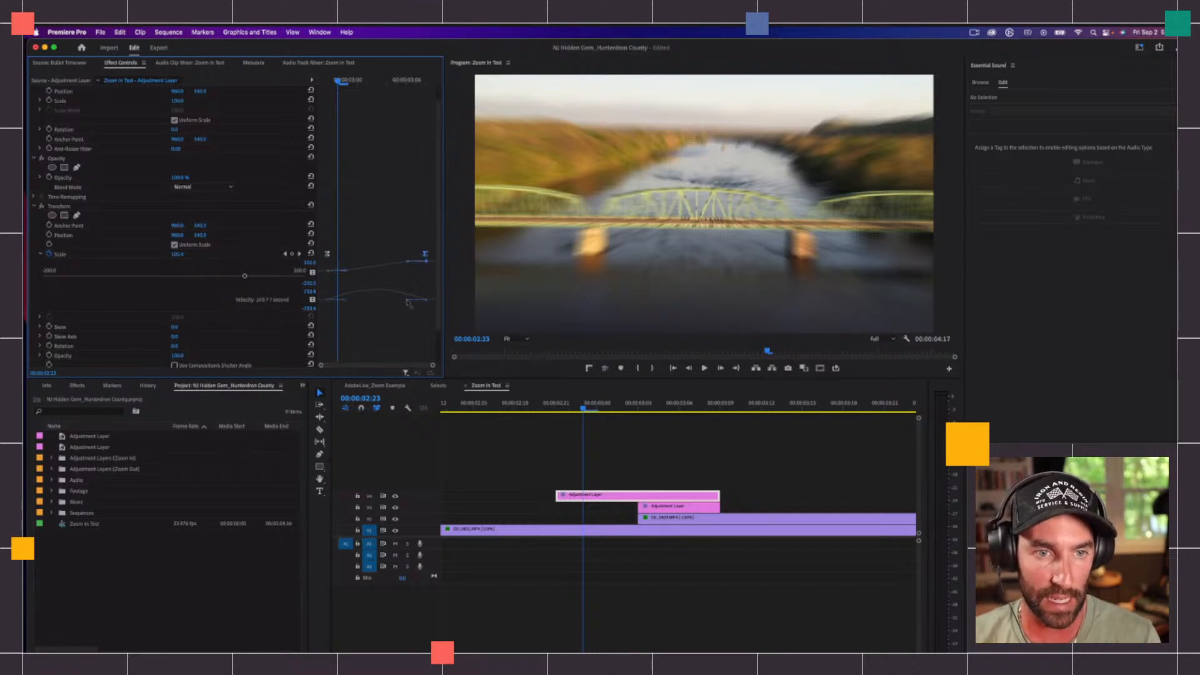
click(641, 410)
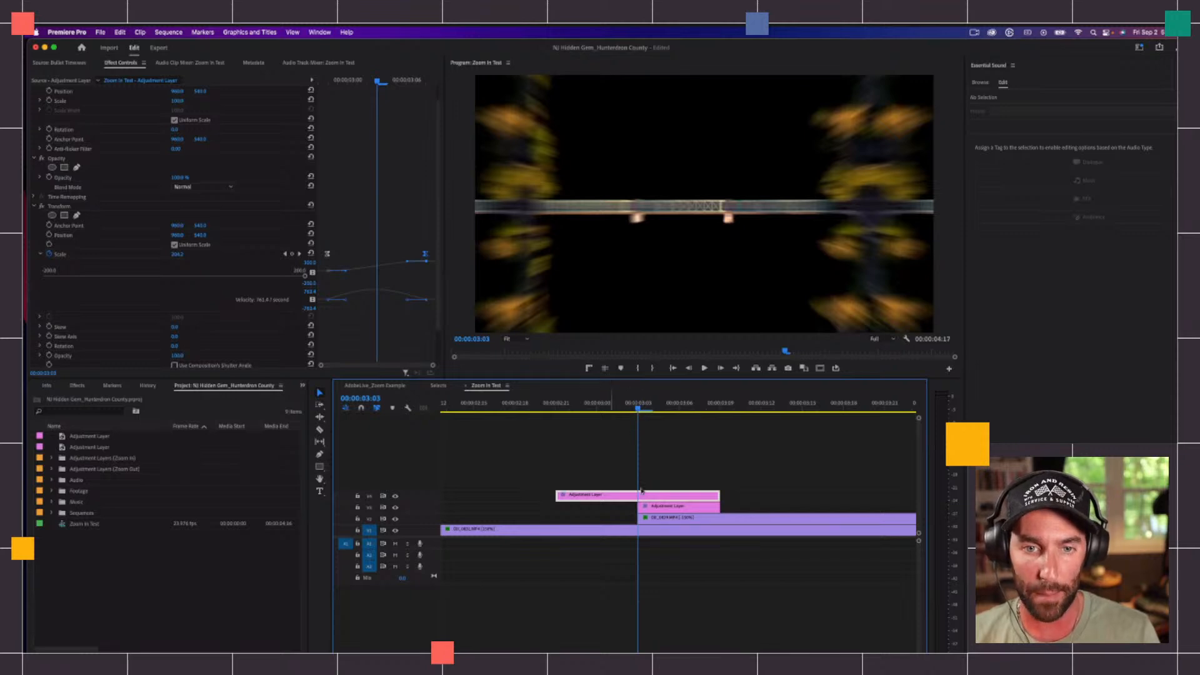
drag(408, 299, 369, 301)
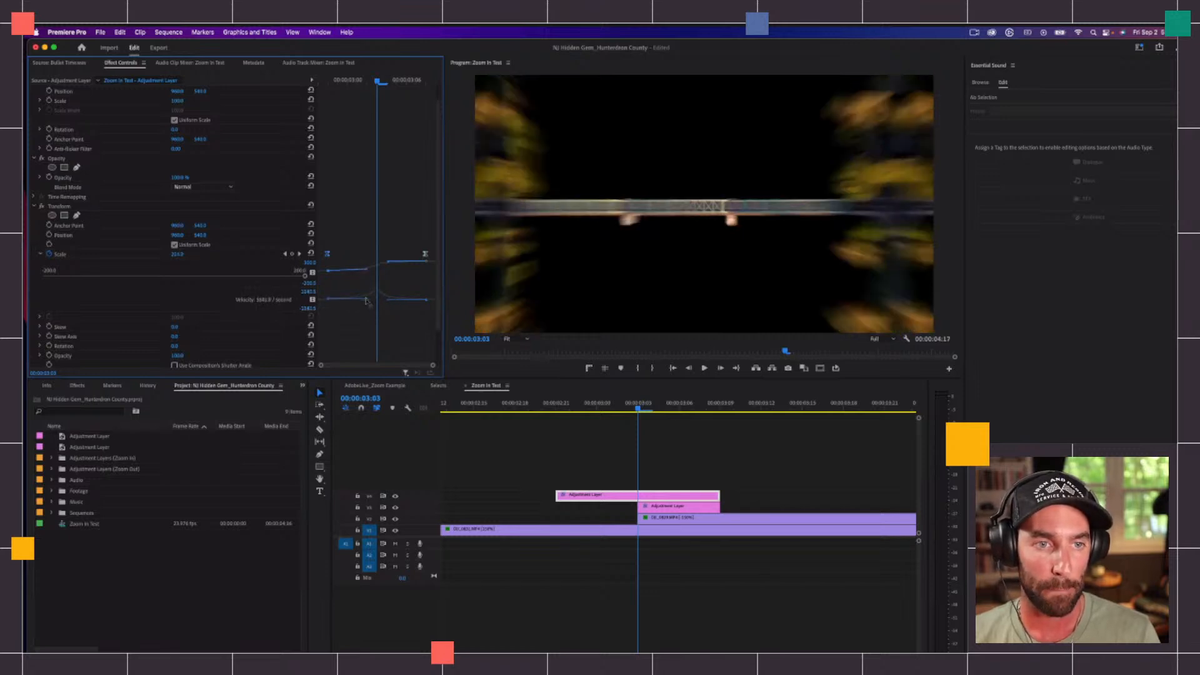
drag(368, 300, 366, 302)
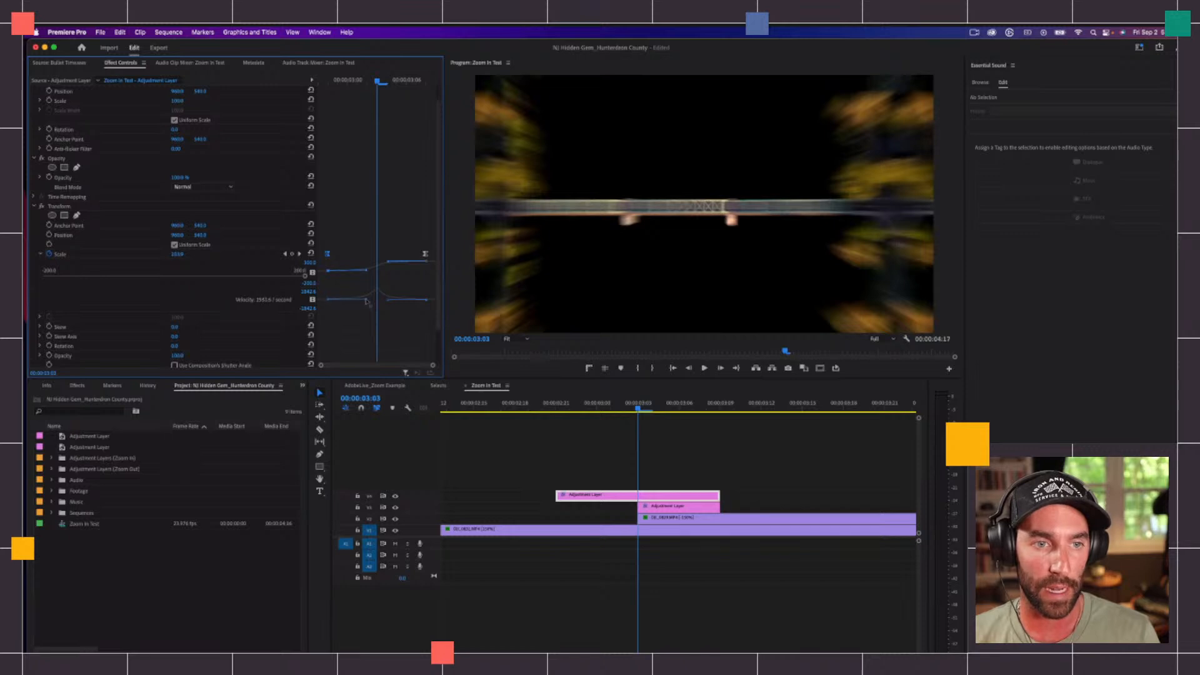
drag(376, 81, 217, 85)
key(space)
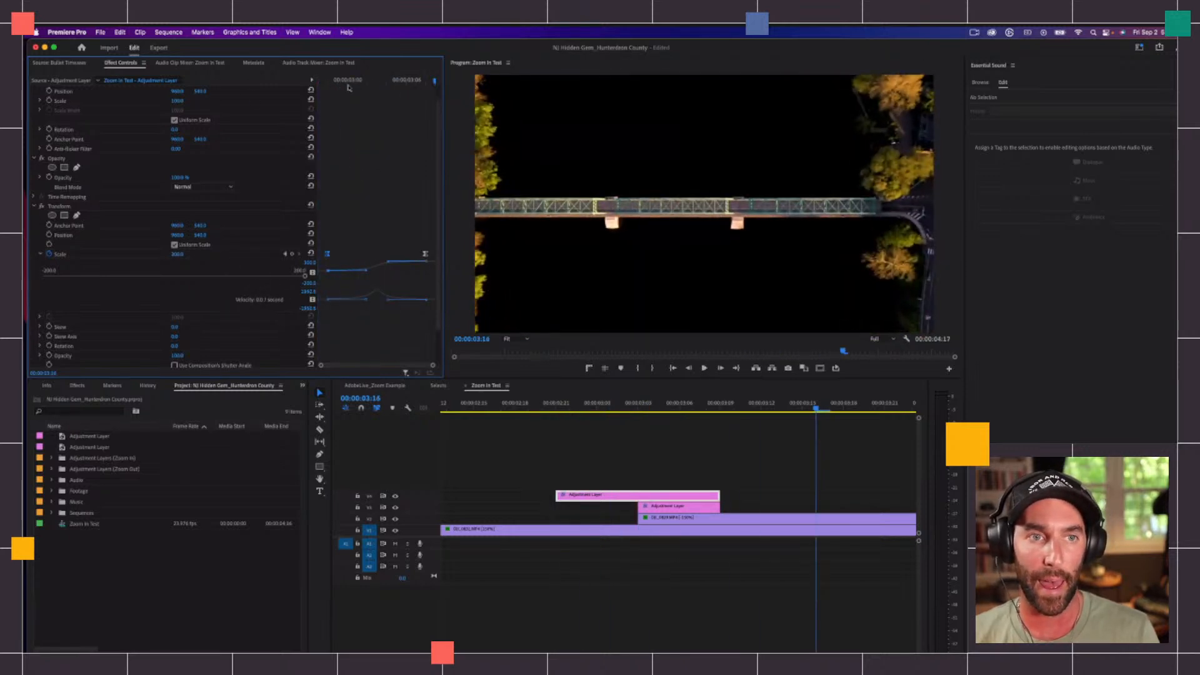
key(space)
Step: Move the first and last Transform Scale keyframes out to the start and end of the V4 adjustment layer
click(346, 228)
drag(328, 255, 293, 255)
drag(482, 259, 471, 256)
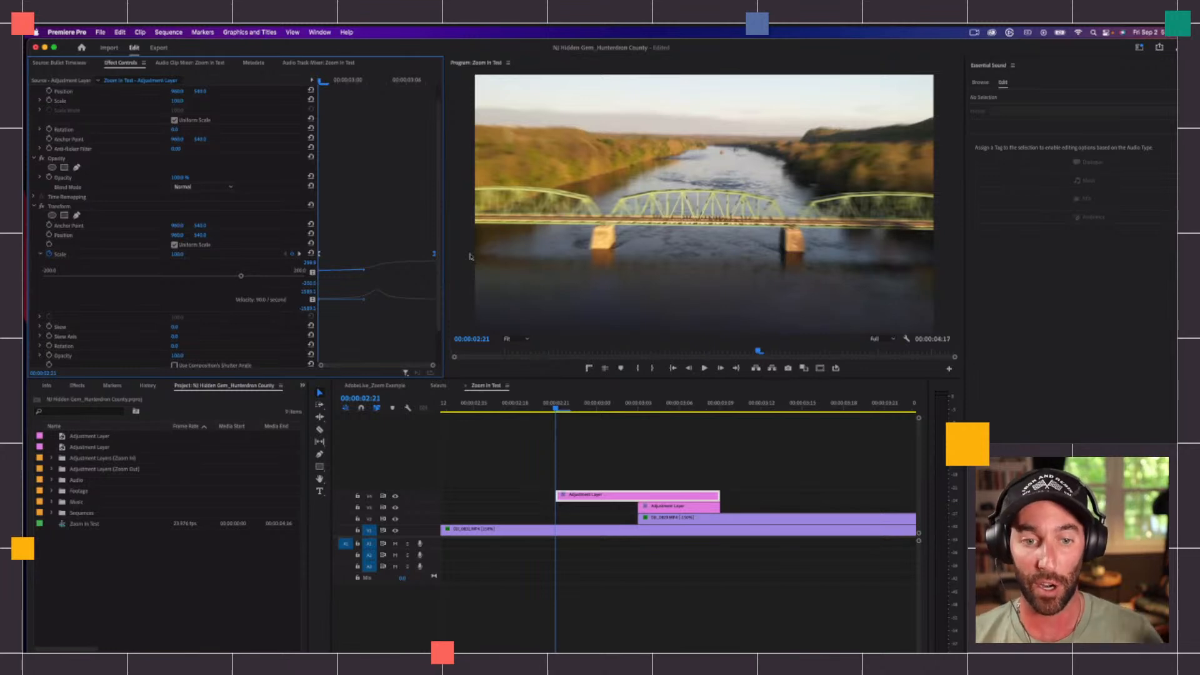
Step: Play back the whole zoom transition from before the V4 layer, return the playhead to the cut, and deselect the layer
click(517, 404)
key(minus)
click(566, 401)
key(space)
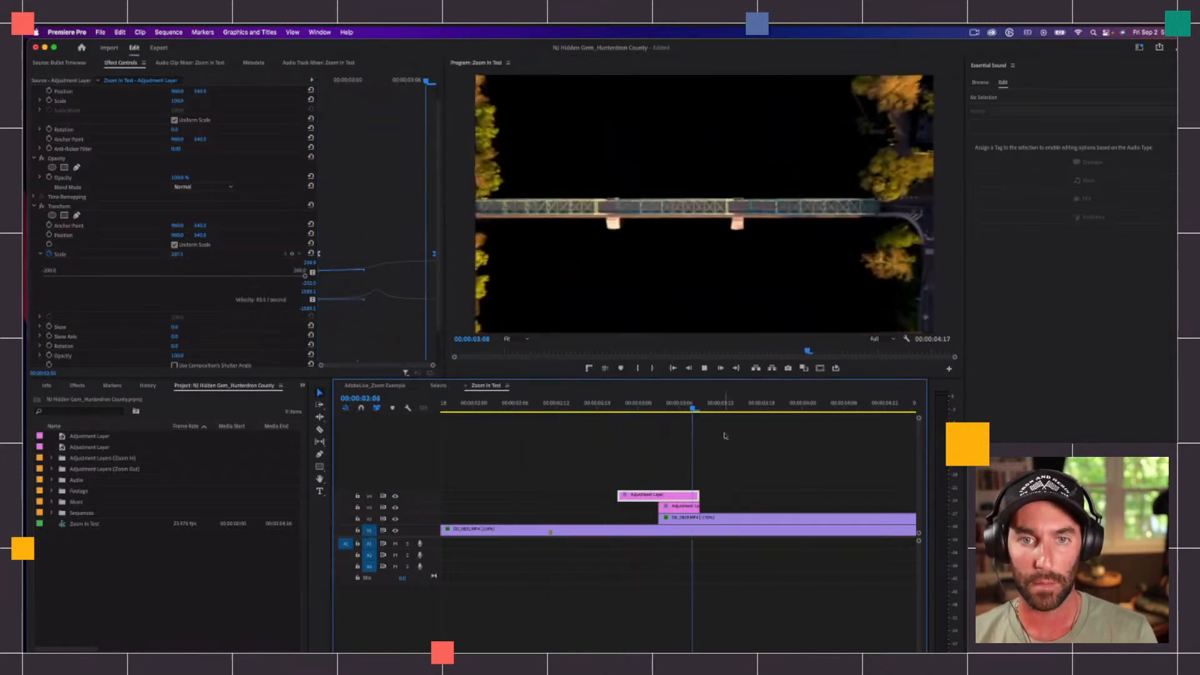
click(661, 405)
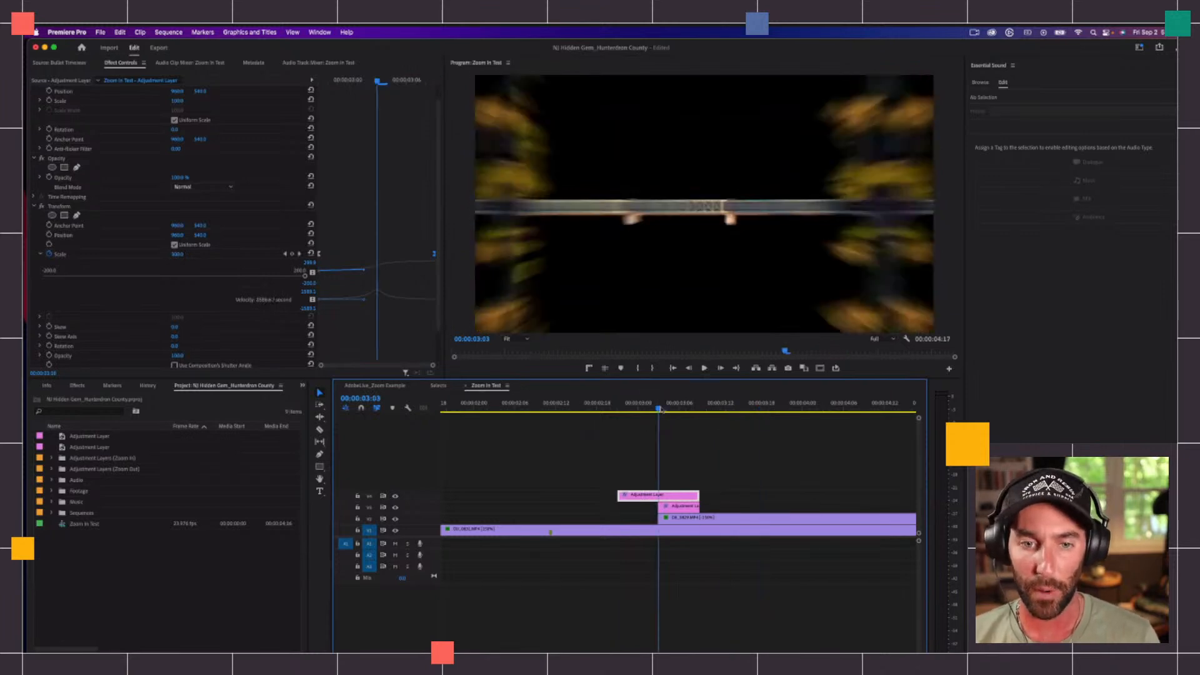
click(702, 459)
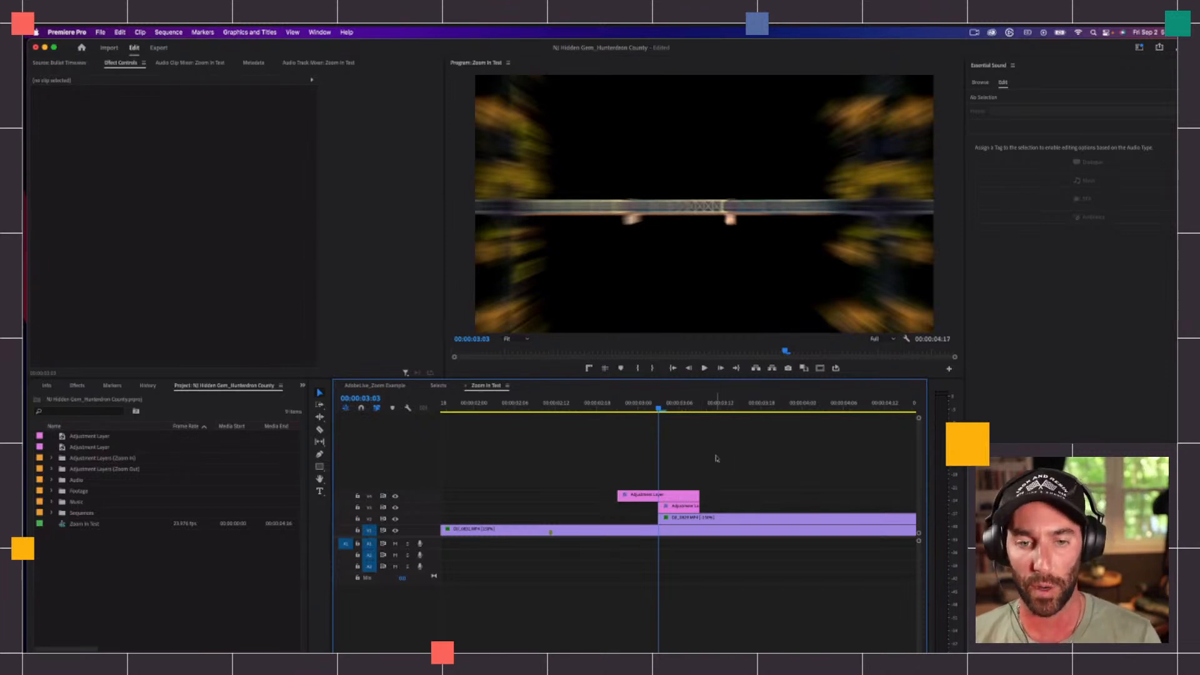
click(691, 495)
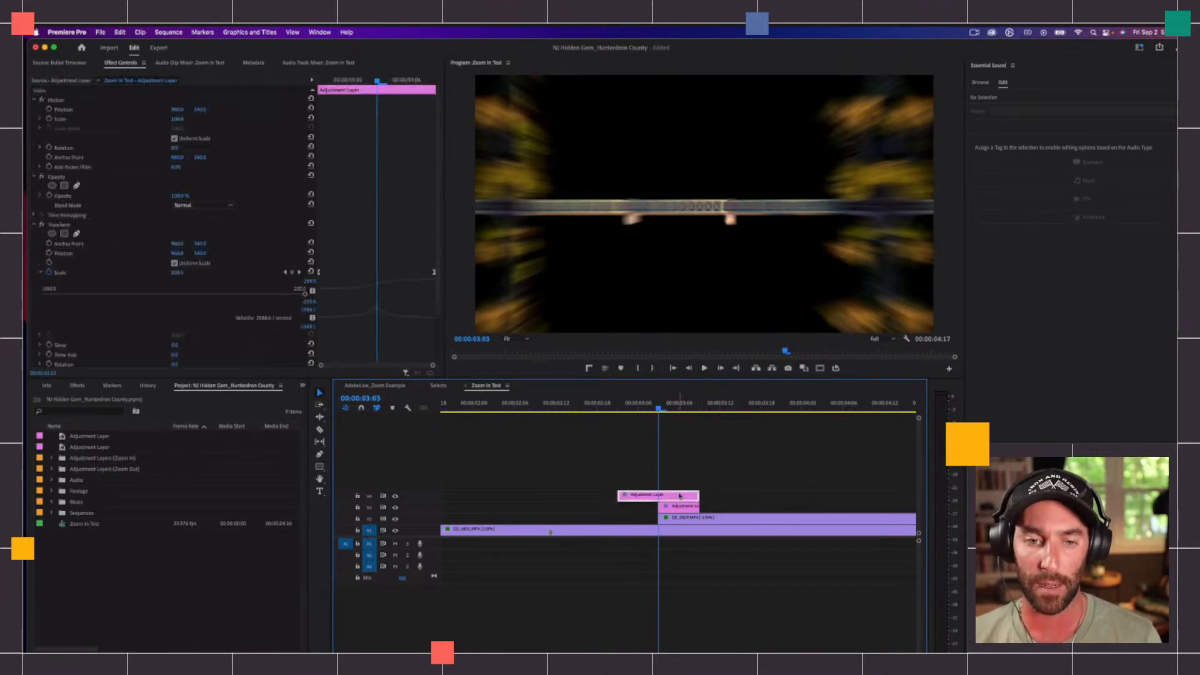
click(687, 438)
scroll(686, 436, up, 1)
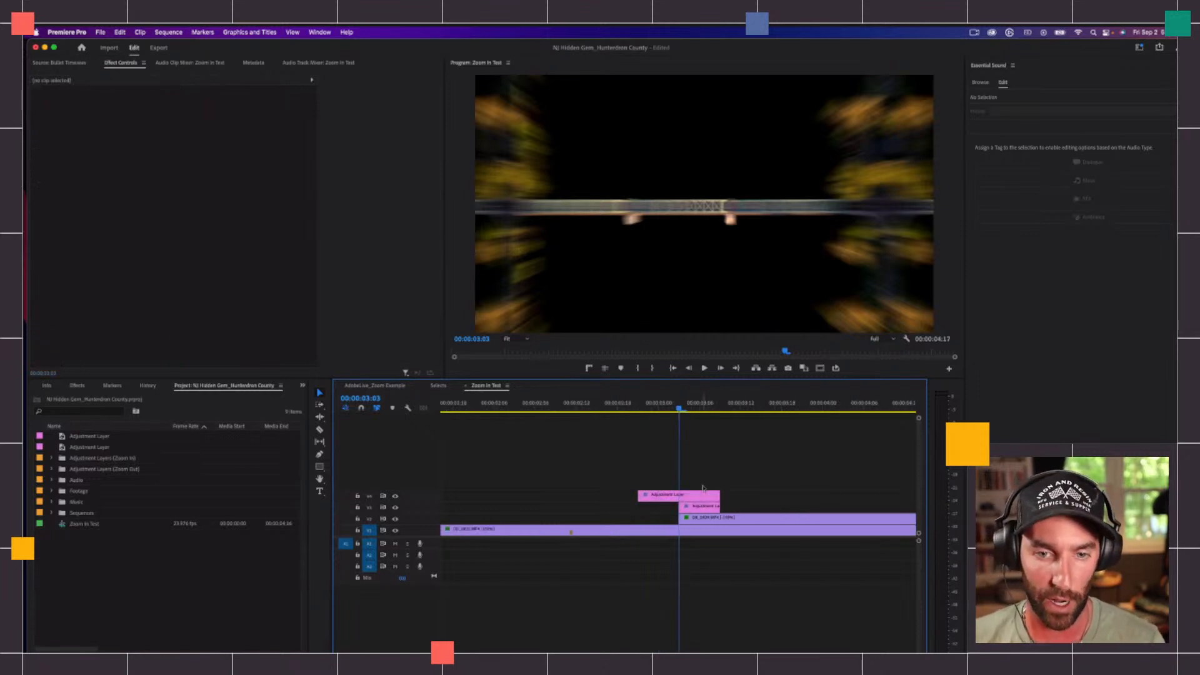
key(minus)
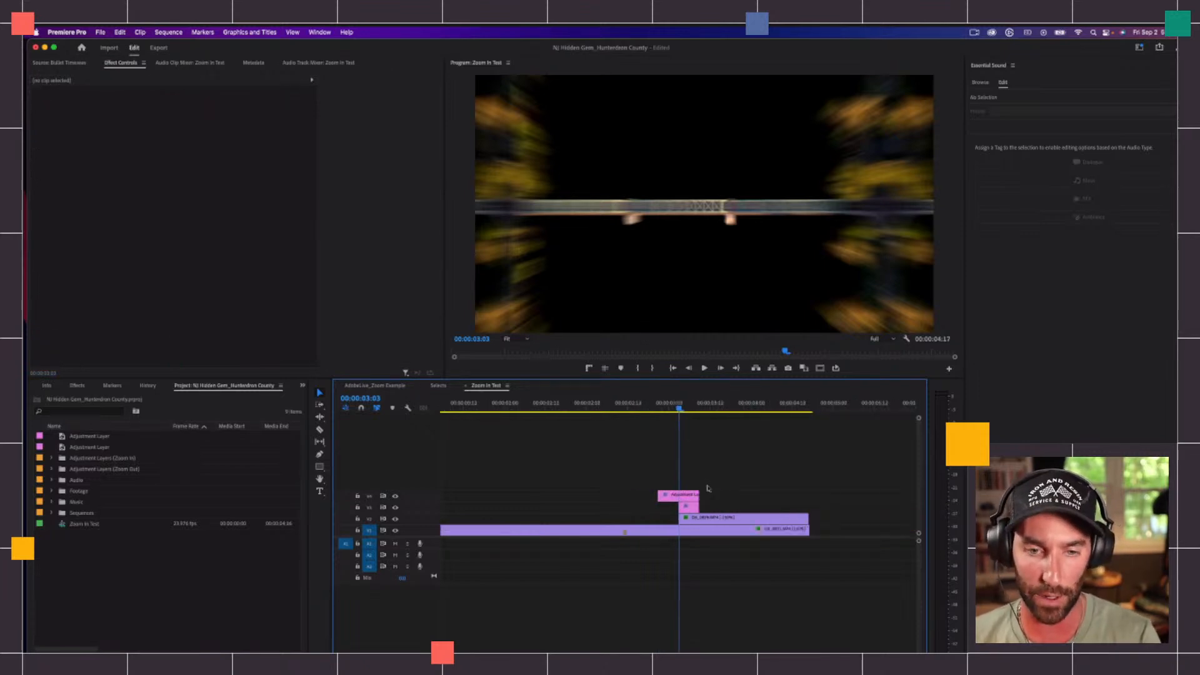
Step: Expand the Audio bin's SFX folder, load the 11 Short Sub.wav sound effect as the source, and preview it
click(51, 479)
click(60, 501)
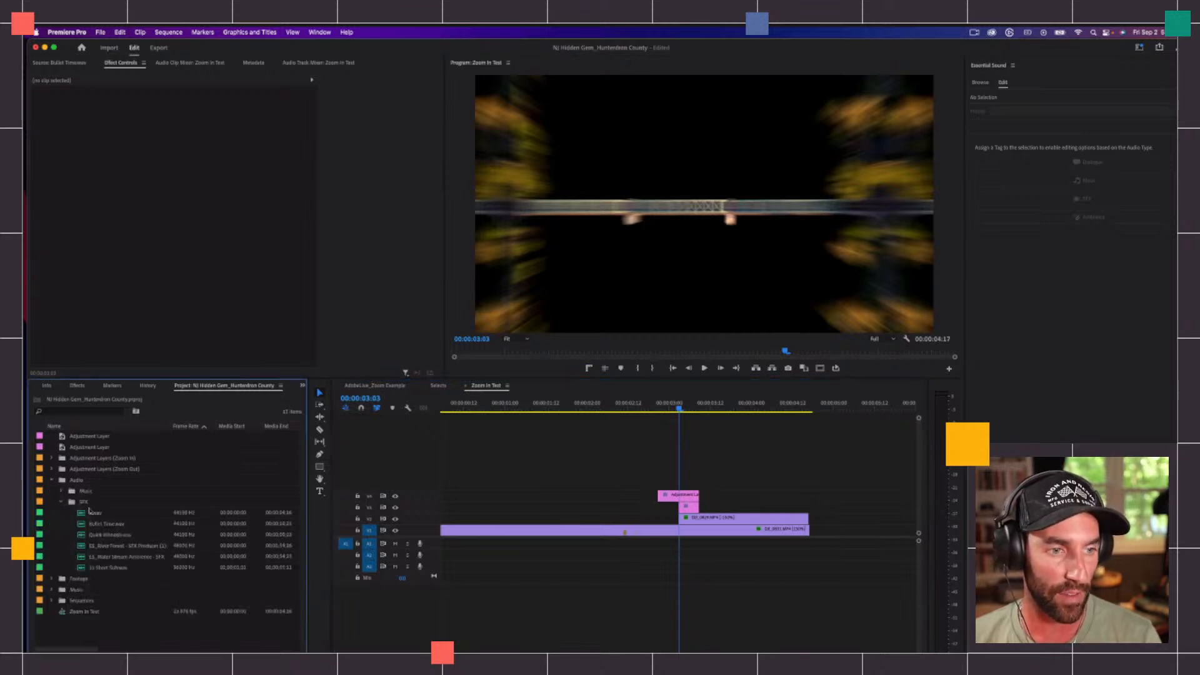
click(93, 514)
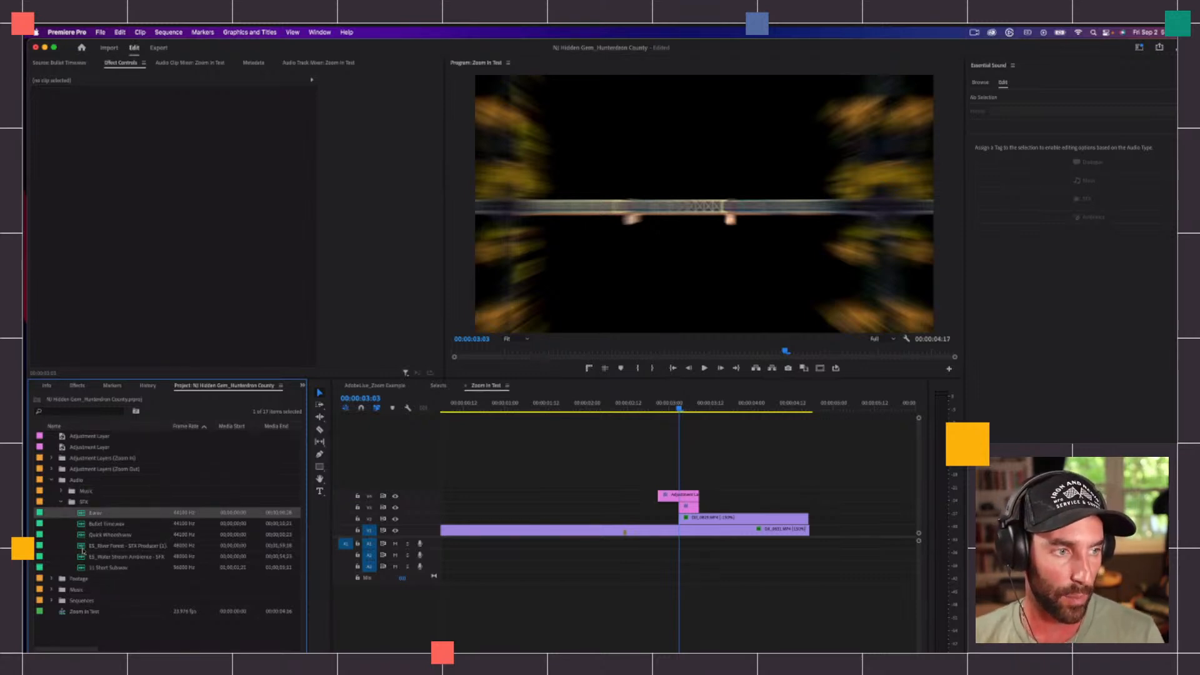
click(80, 567)
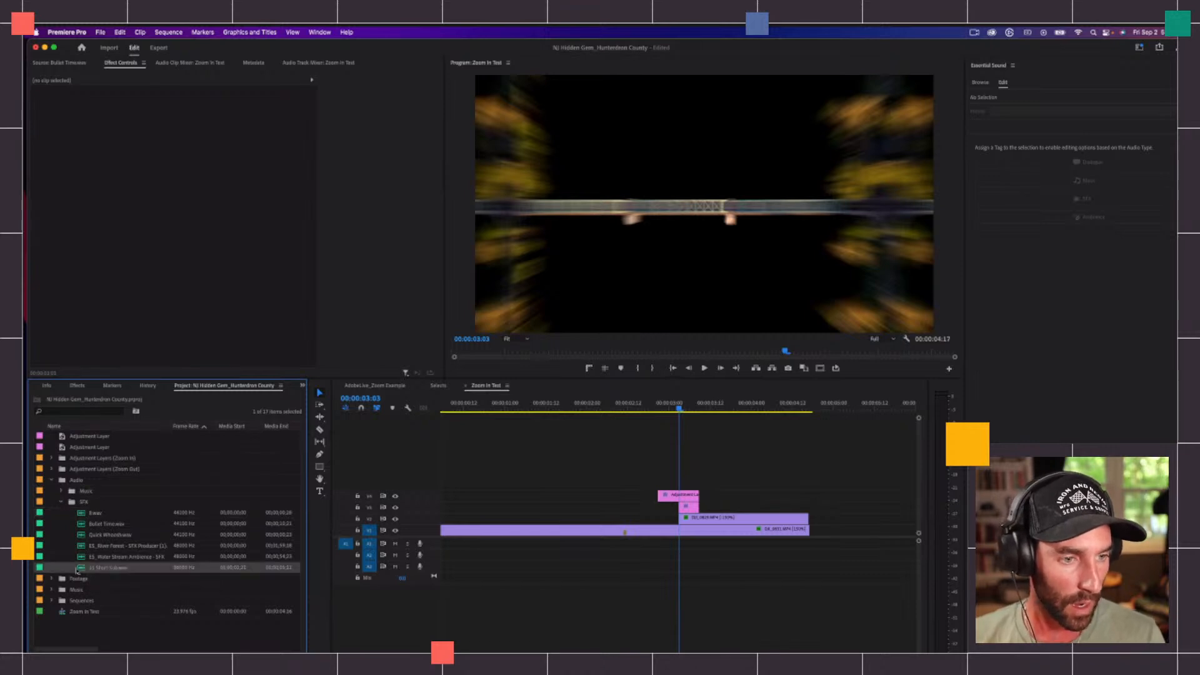
double_click(81, 567)
key(space)
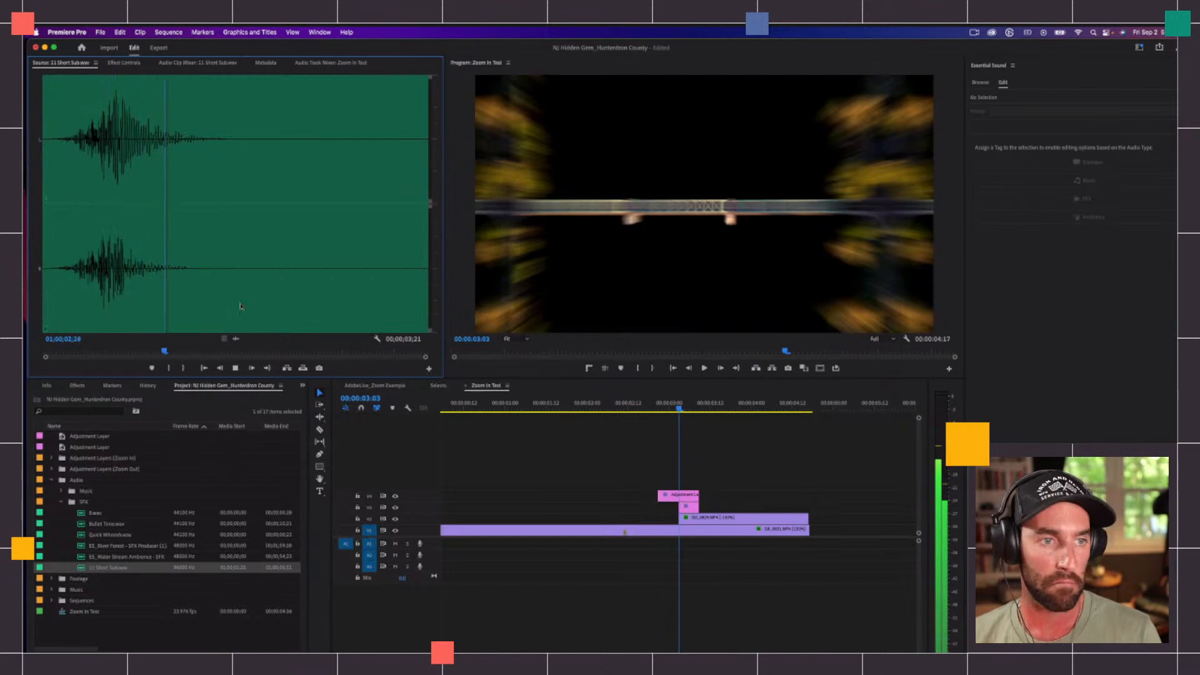
key(space)
Step: Place the loaded sound effect on Audio 1 beneath the zoom transition, enlarge the tracks, and shift the clip slightly earlier
drag(235, 338, 648, 549)
key(=)
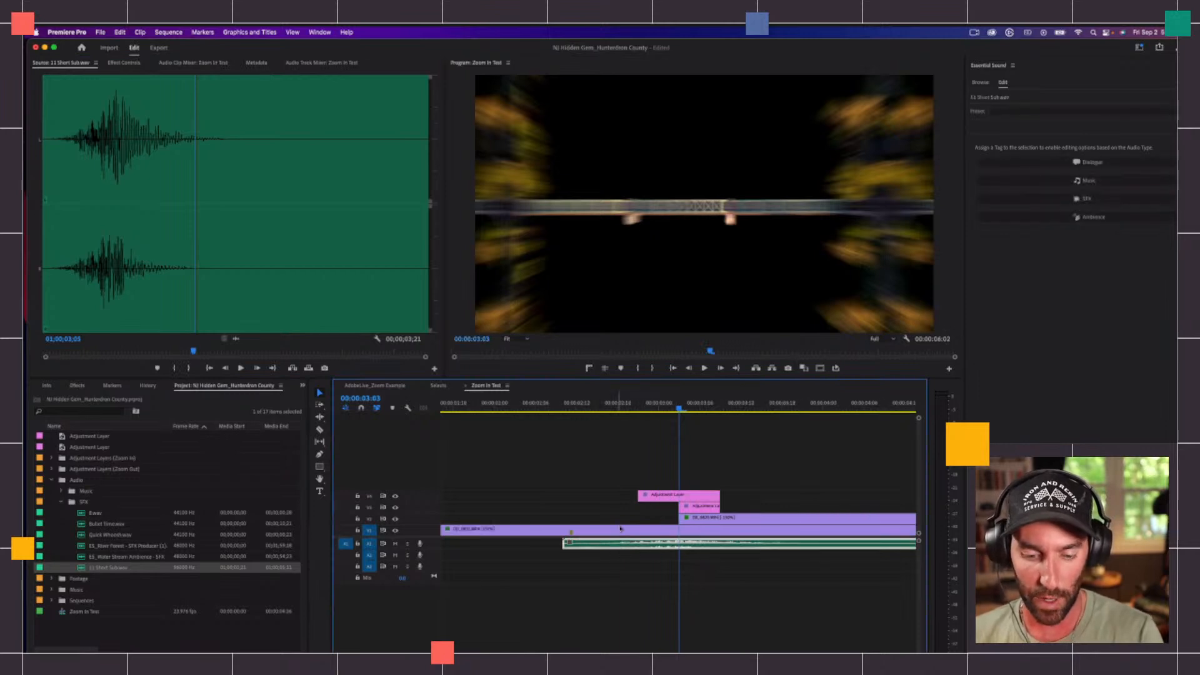
key(shift+=)
click(707, 579)
drag(668, 558, 661, 558)
Step: Play the transition with sound, shift the sound effect later so its waveform peaks around the cut, and check the timing again
drag(609, 407, 508, 408)
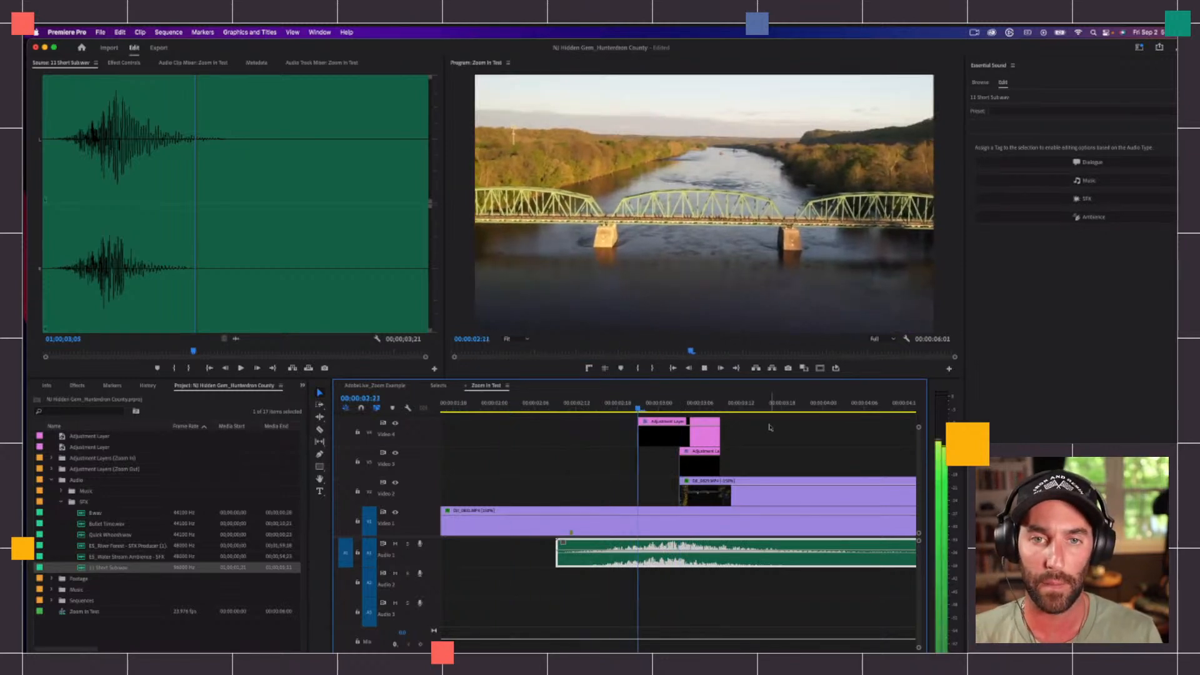
key(space)
mouse_move(625, 545)
mouse_down()
mouse_move(661, 545)
mouse_move(631, 548)
mouse_up()
click(599, 407)
key(space)
click(592, 408)
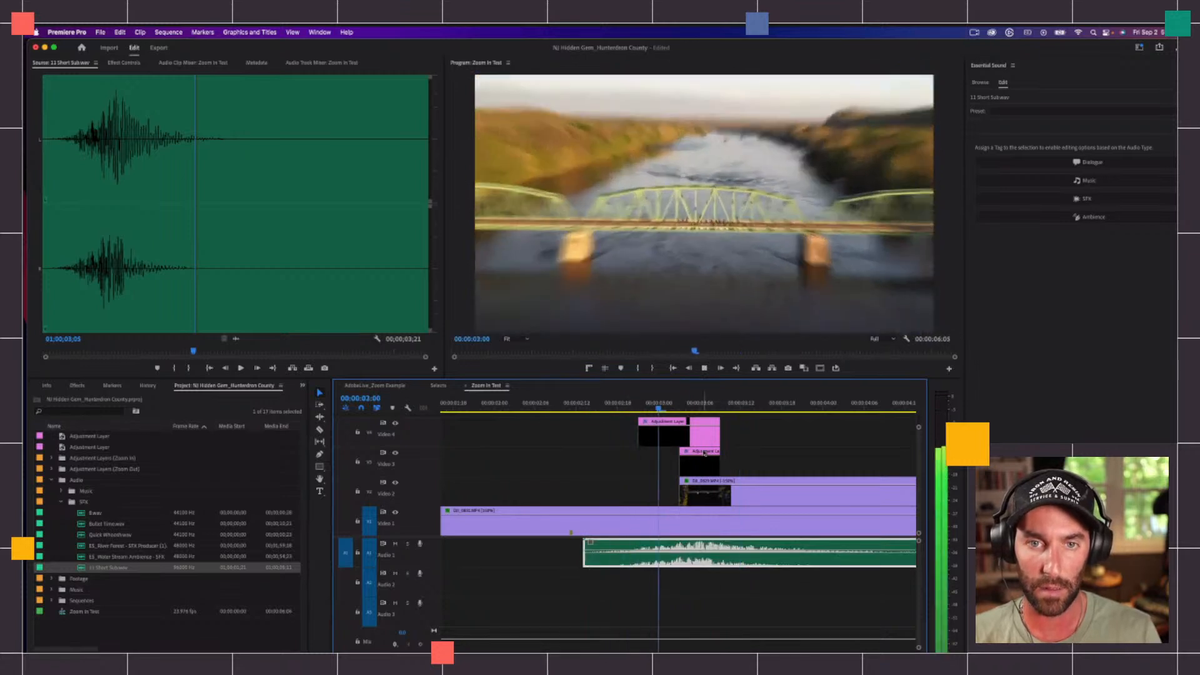
key(space)
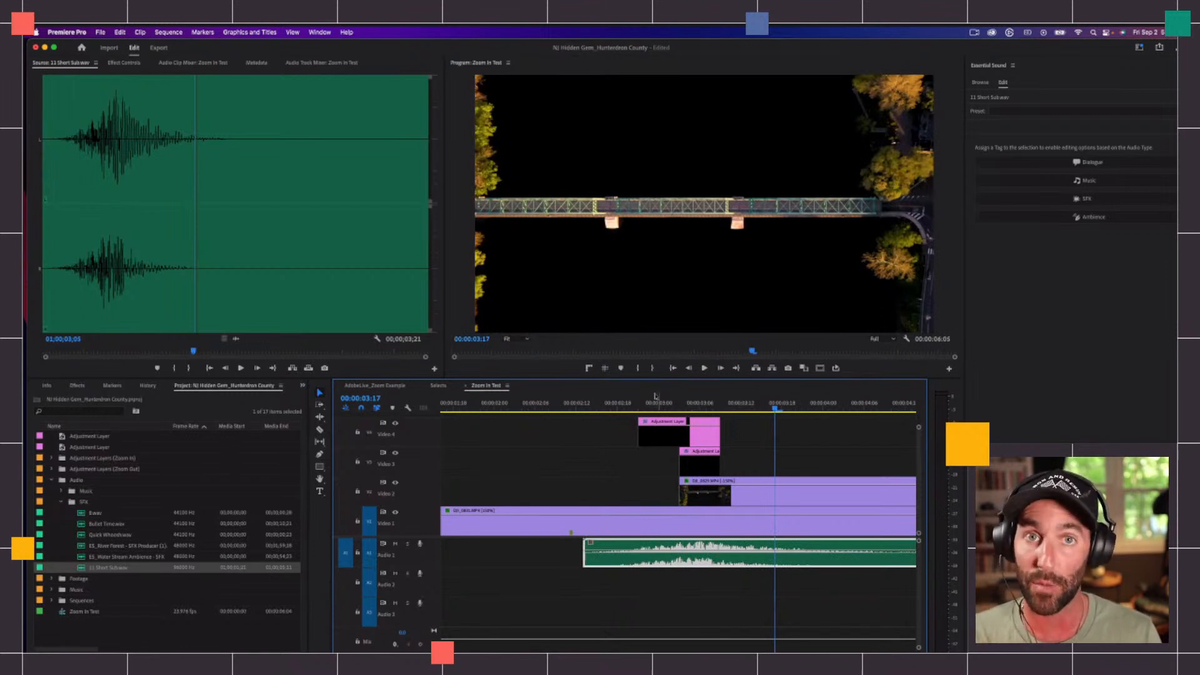
Step: Move the playhead back to 00:00:02:21, deselect the sound effect, and reduce all track heights
click(637, 404)
key(minus)
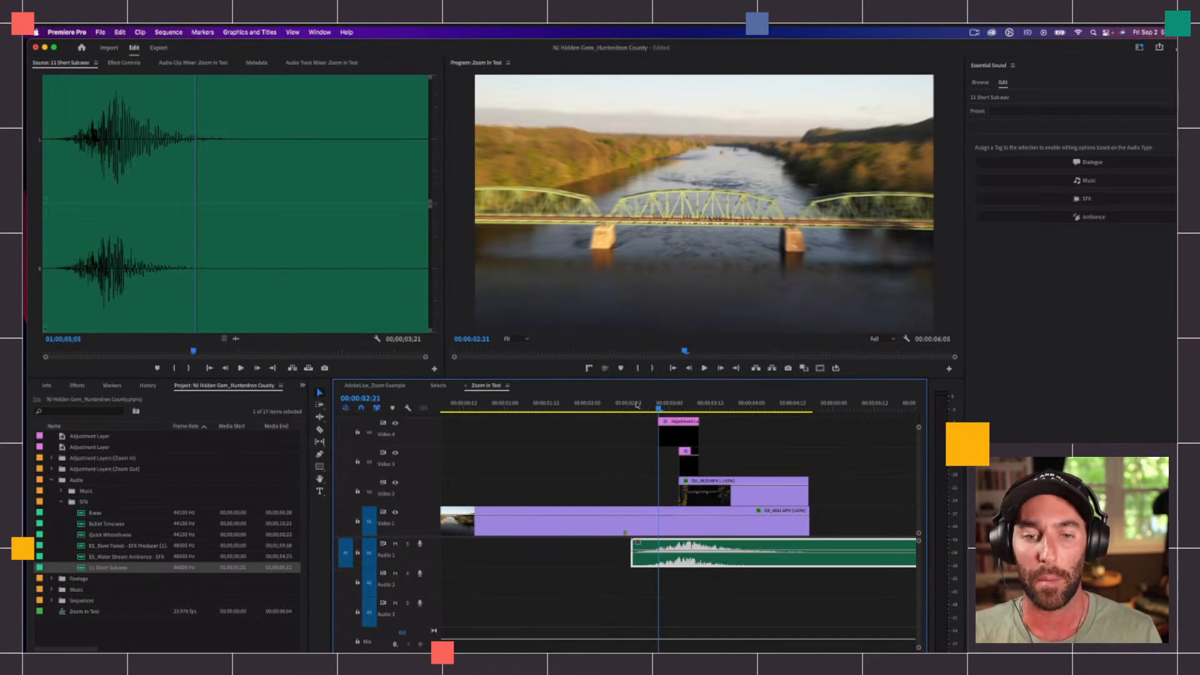
click(725, 458)
key(shift+minus)
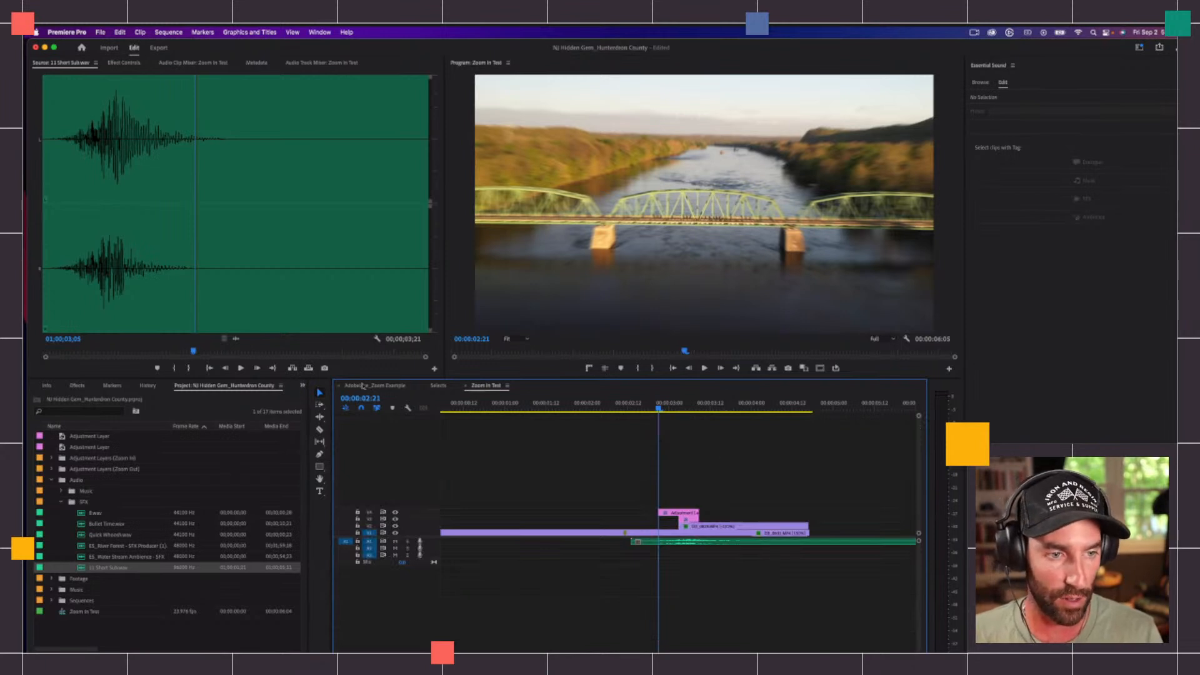
Step: Open the AdobeLive_Zoom Example sequence and set the playhead at 00:00:12:06, ahead of its zoom-in transition
click(362, 387)
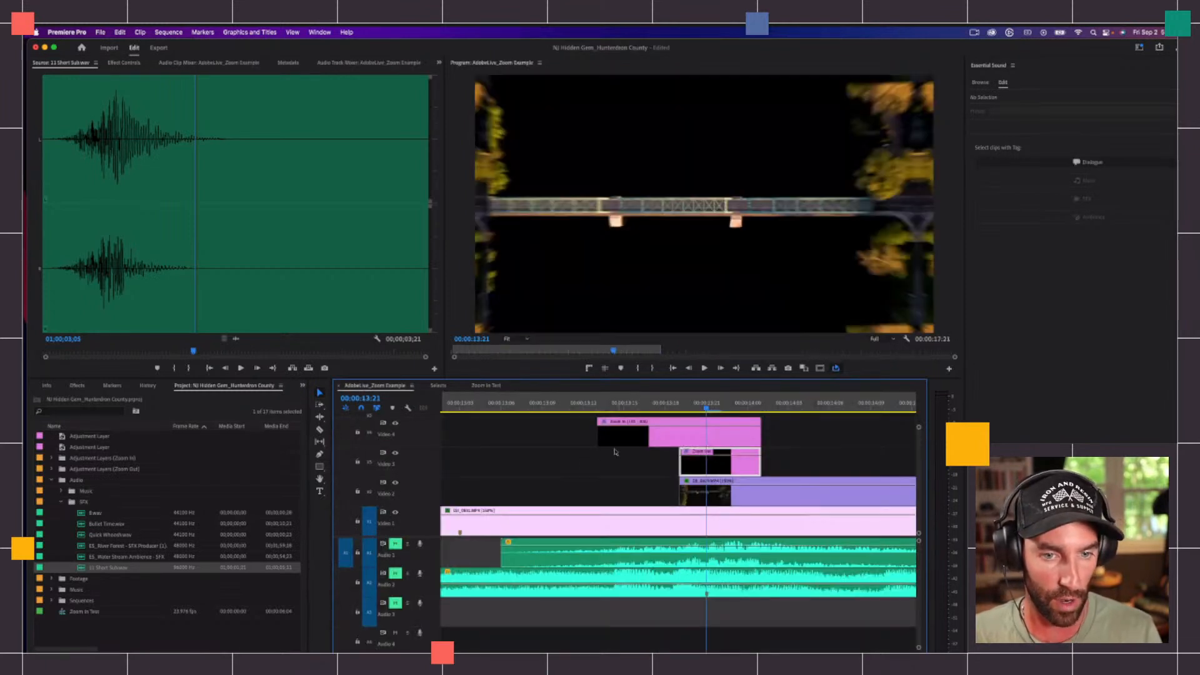
key(minus)
key(minus)
key(minus)
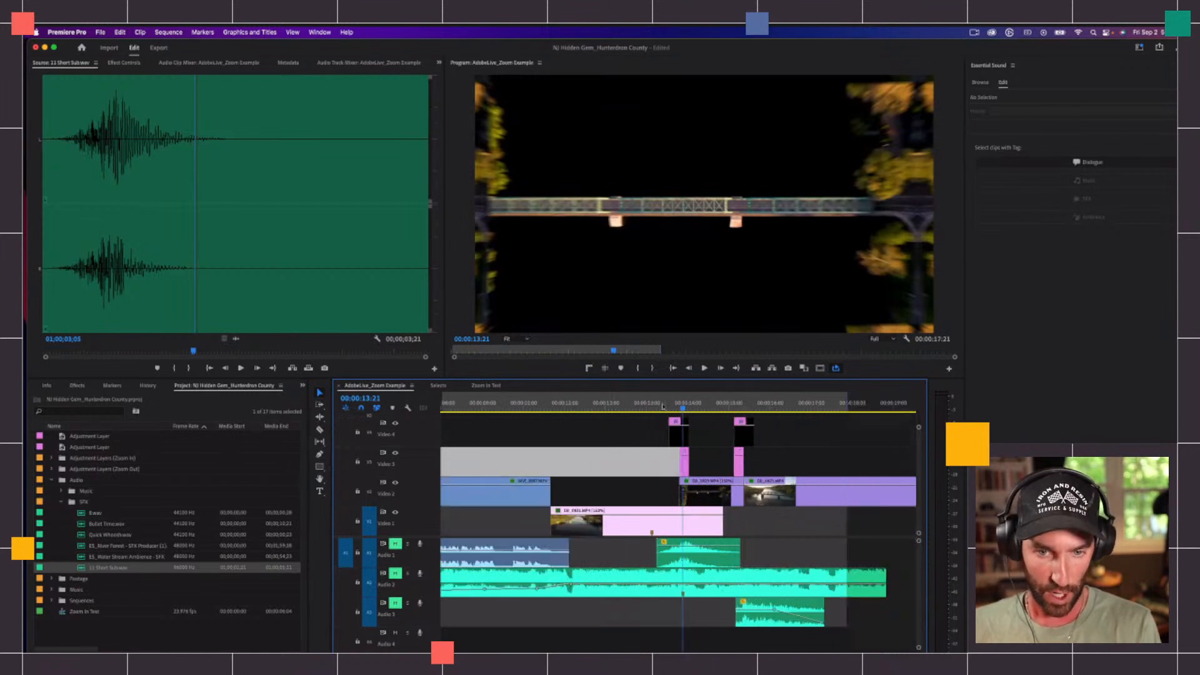
key(minus)
click(648, 406)
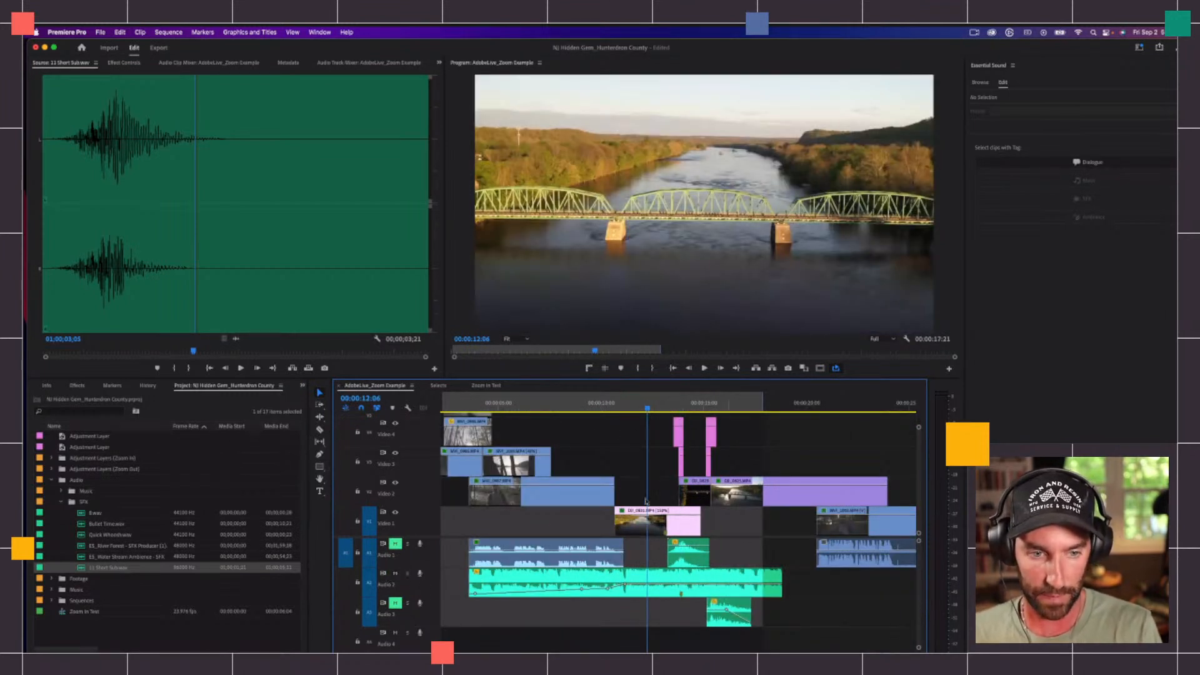
Step: Play the example sequence from 00:00:12:06 toward the zoom-in transition, keeping the surrounding clips and audio tracks in view
key(equal)
key(equal)
key(equal)
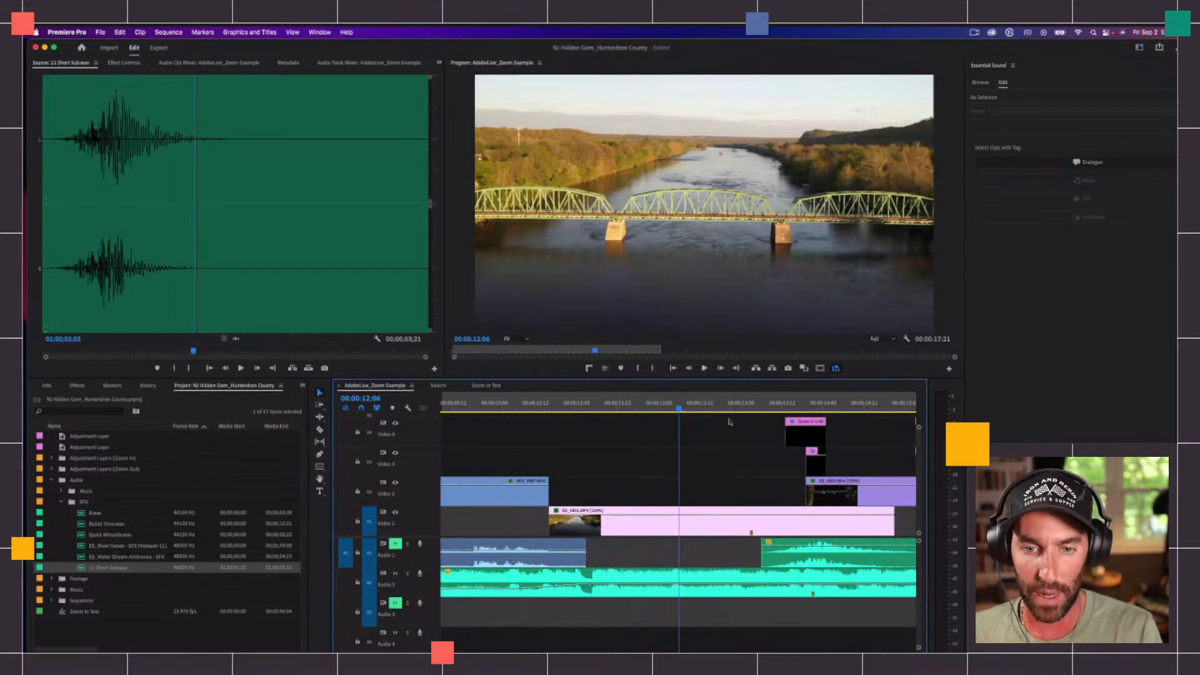
key(minus)
key(minus)
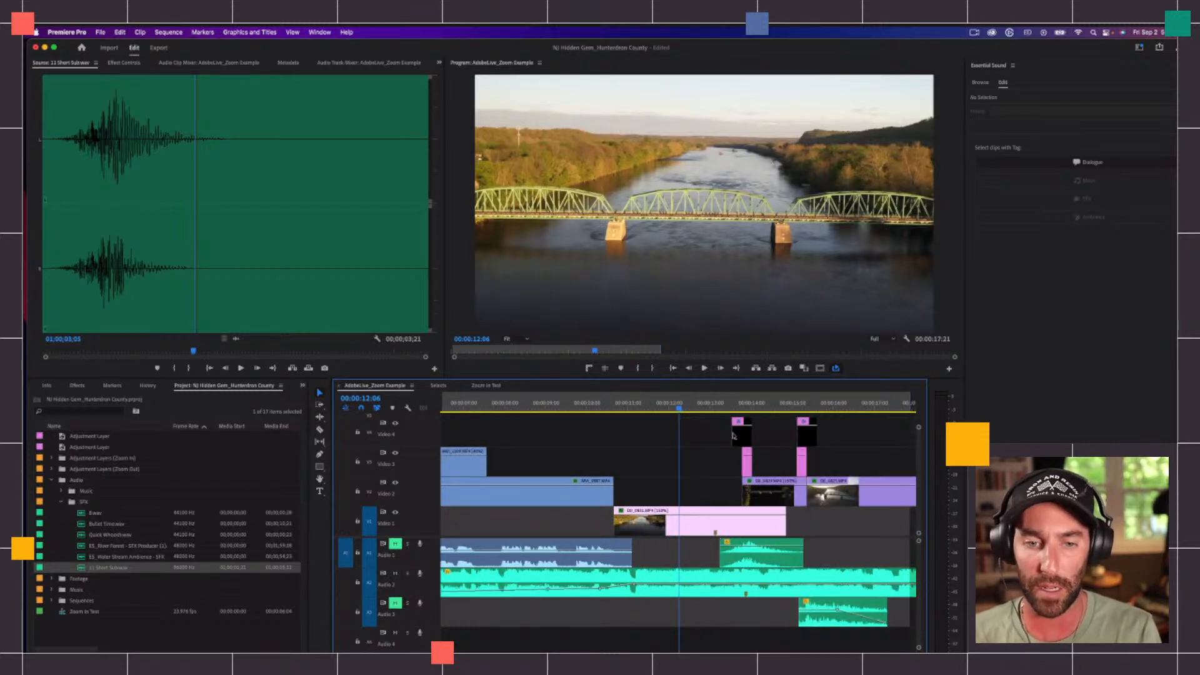
key(space)
key(minus)
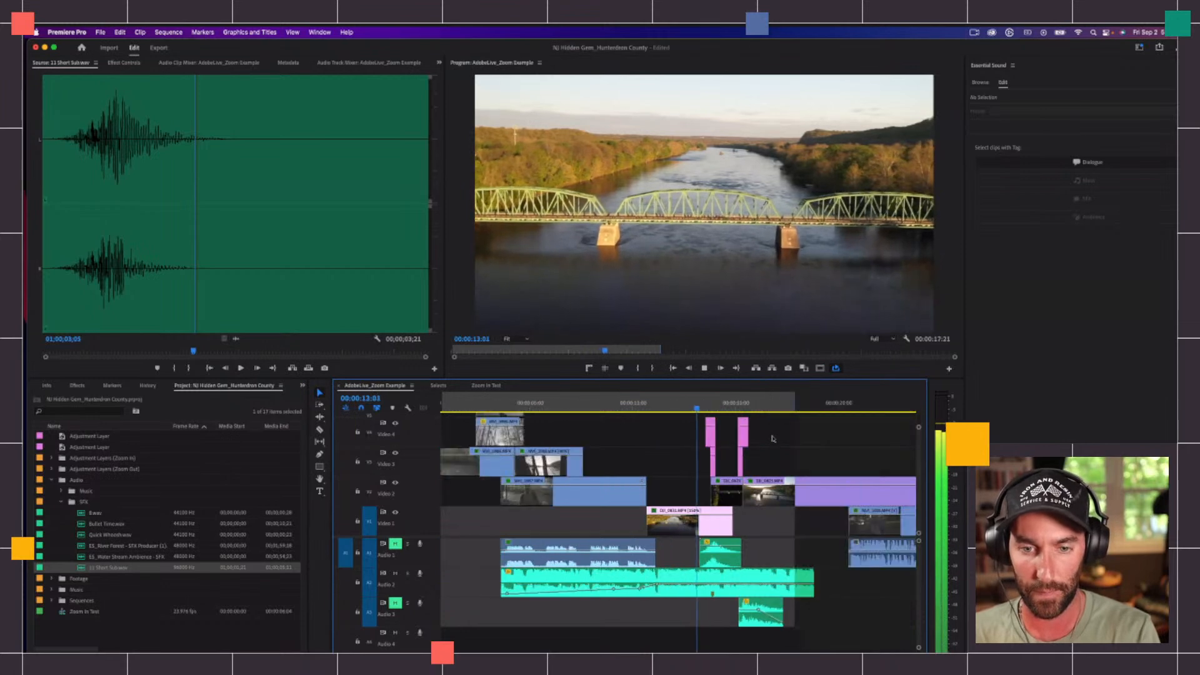
key(space)
Step: Solo the Audio 2 music track and play it from the start of the zoom-in transition
click(705, 403)
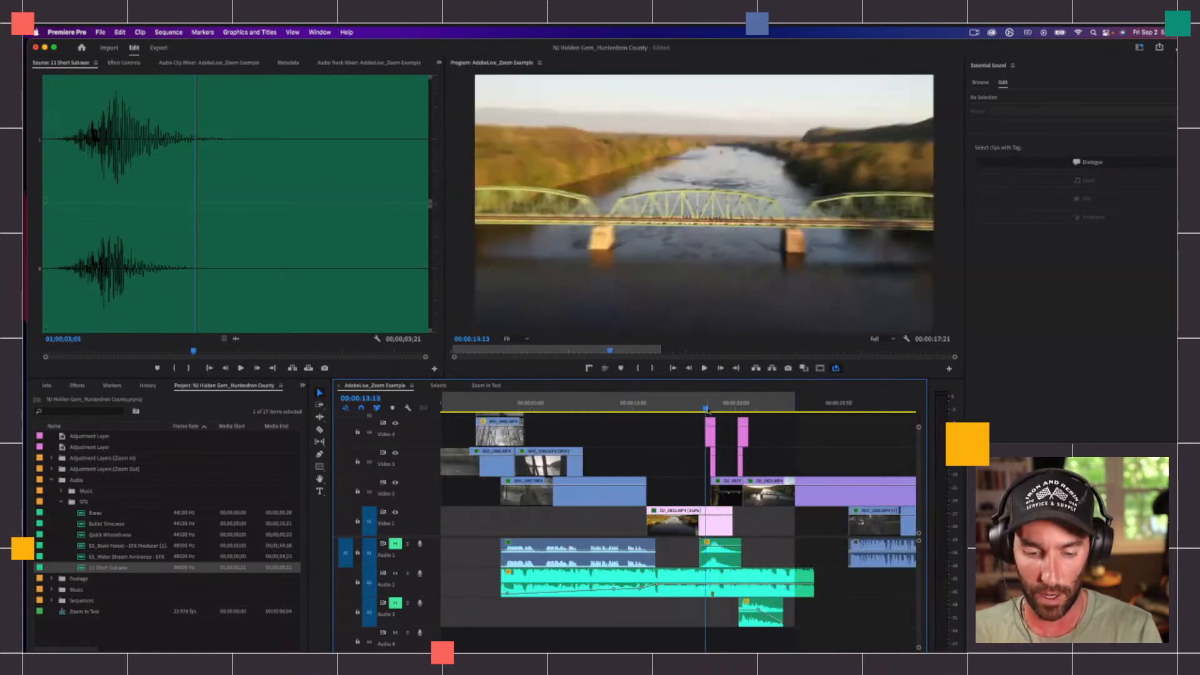
key(equal)
click(735, 580)
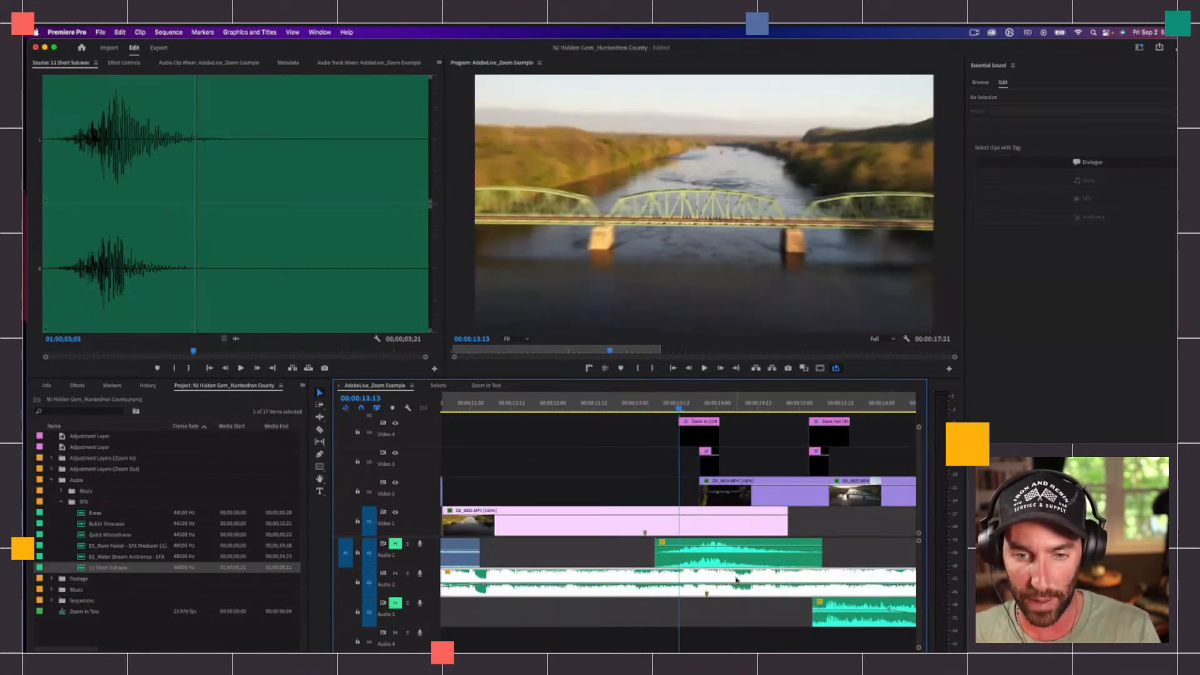
click(408, 572)
key(space)
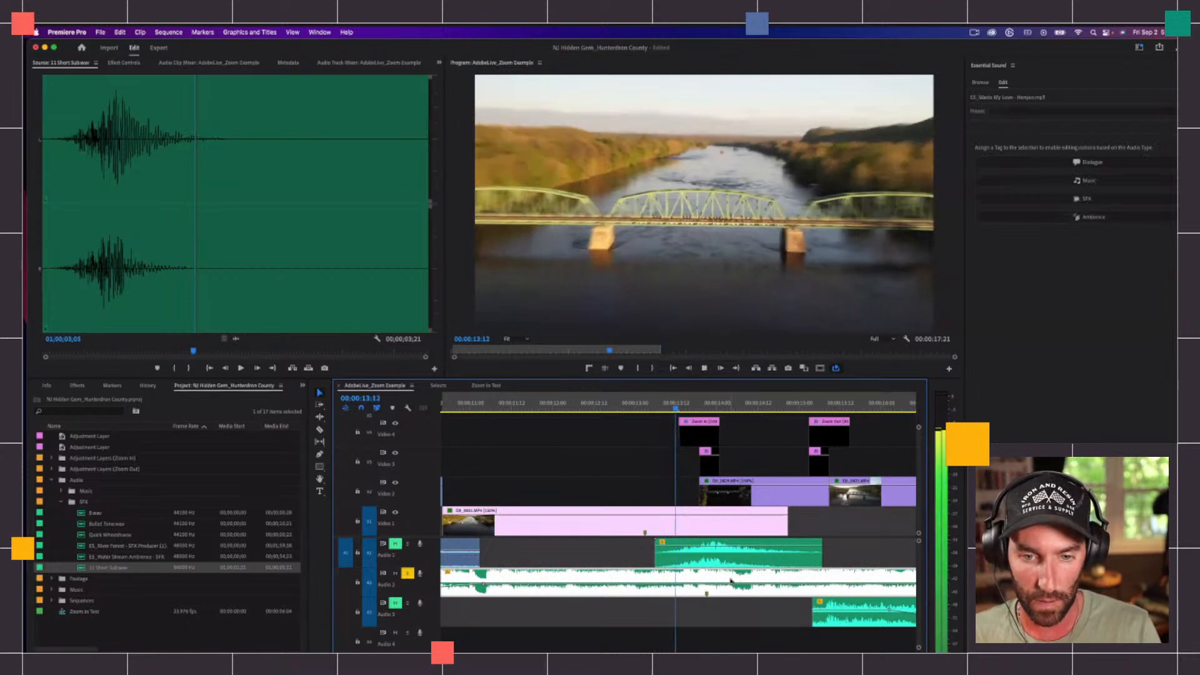
key(space)
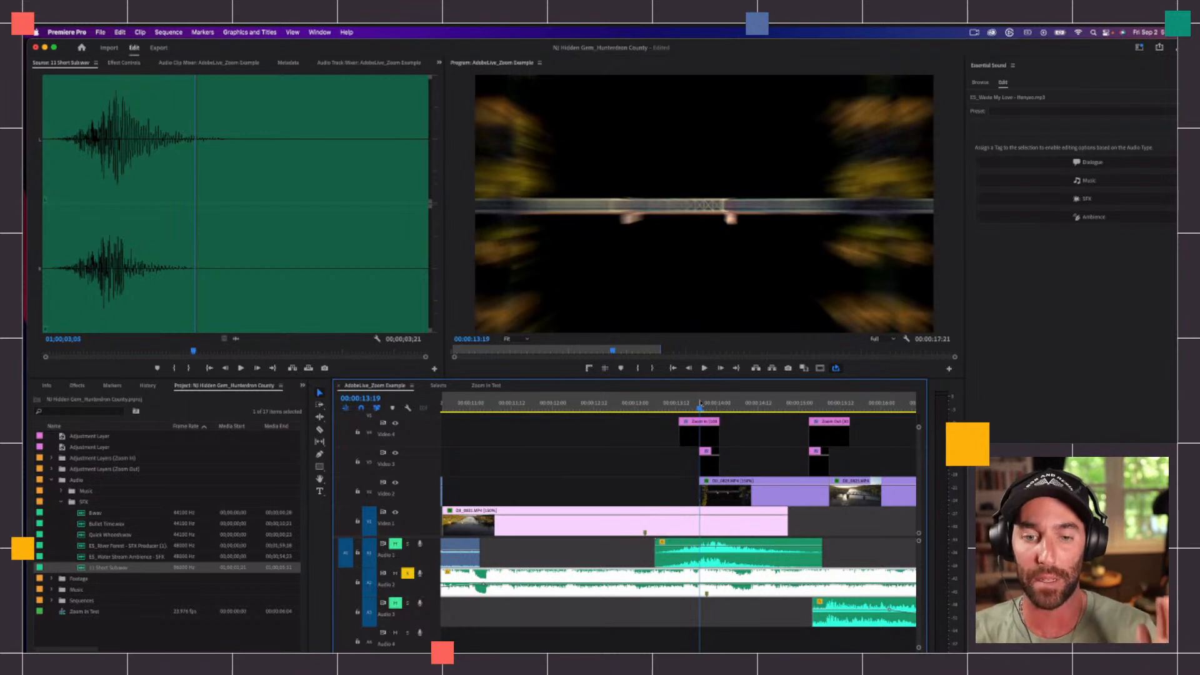
Step: Compare the music clip's marker with the start of the zoom-in layer and the cut at 00:00:13:19
key(=)
key(=)
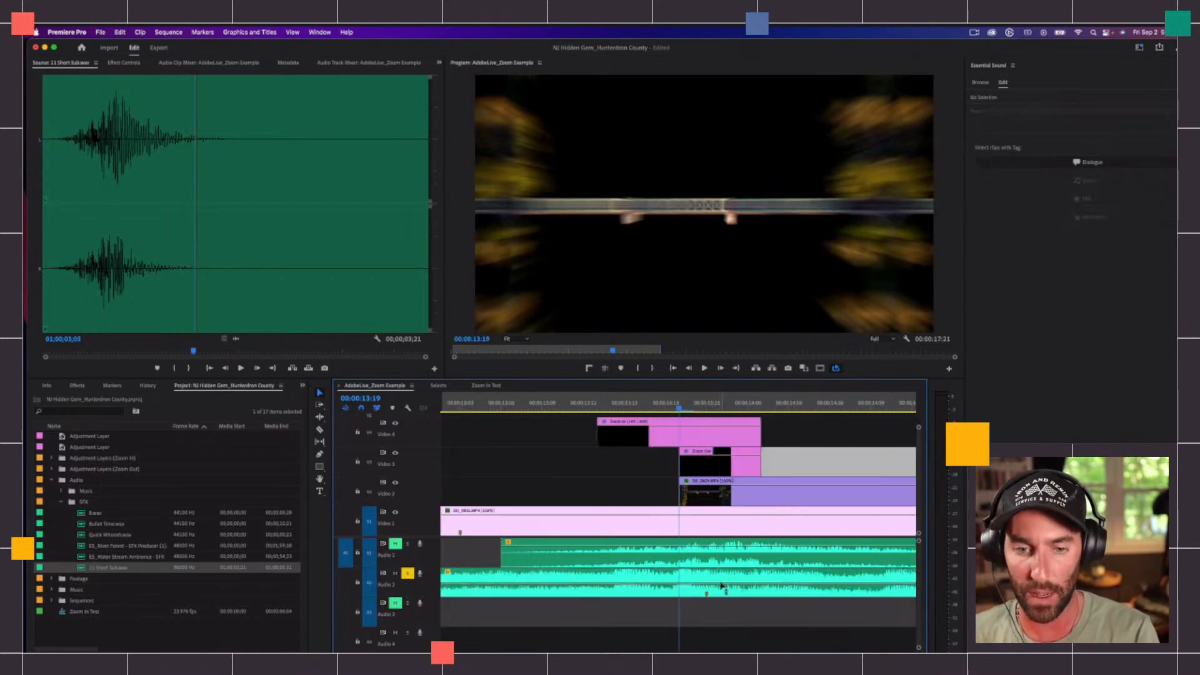
click(706, 589)
mouse_move(696, 406)
mouse_down()
mouse_move(719, 407)
mouse_move(707, 407)
mouse_up()
click(659, 622)
click(584, 405)
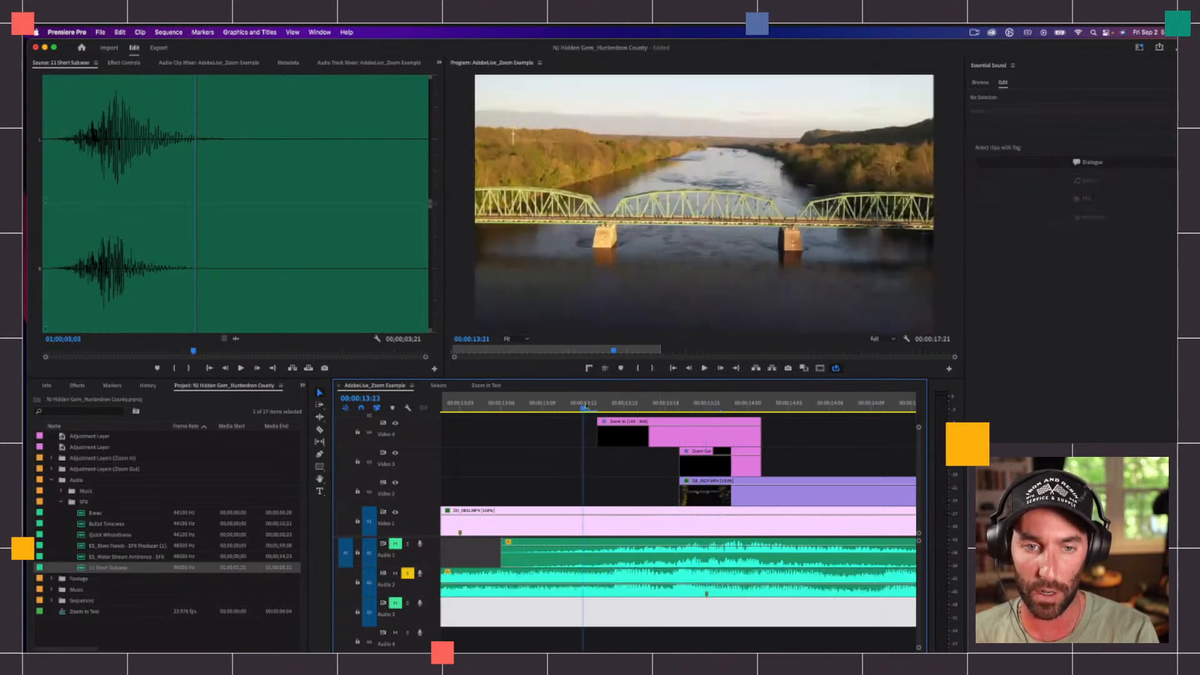
click(627, 590)
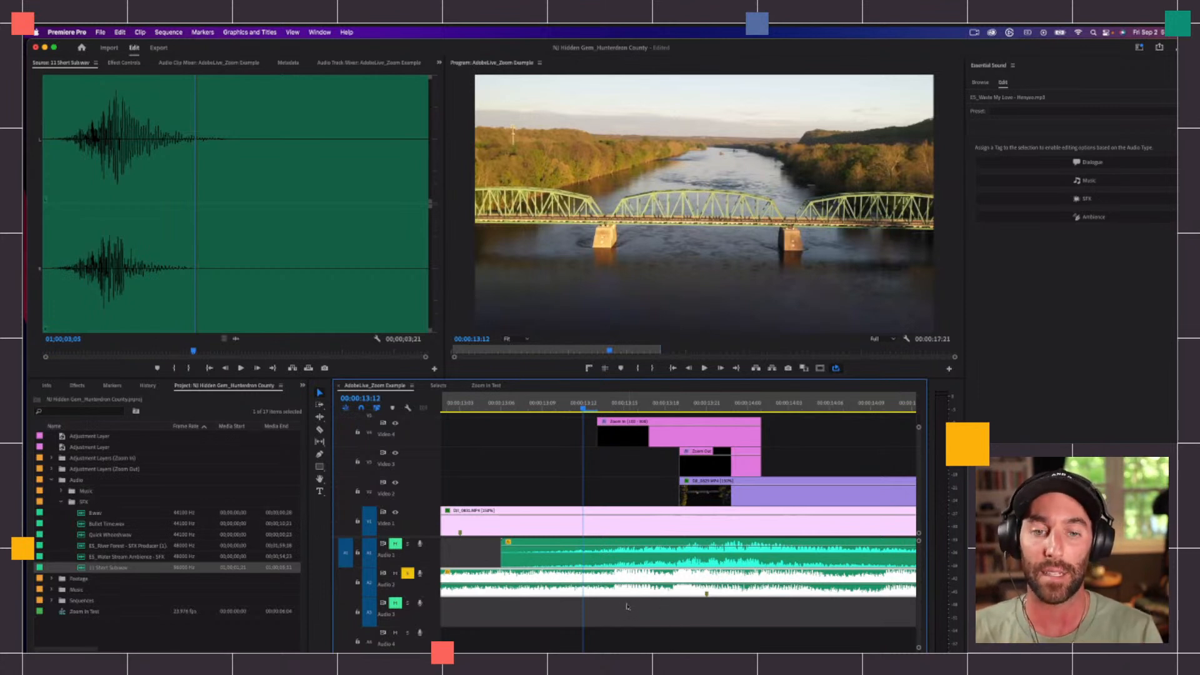
click(680, 405)
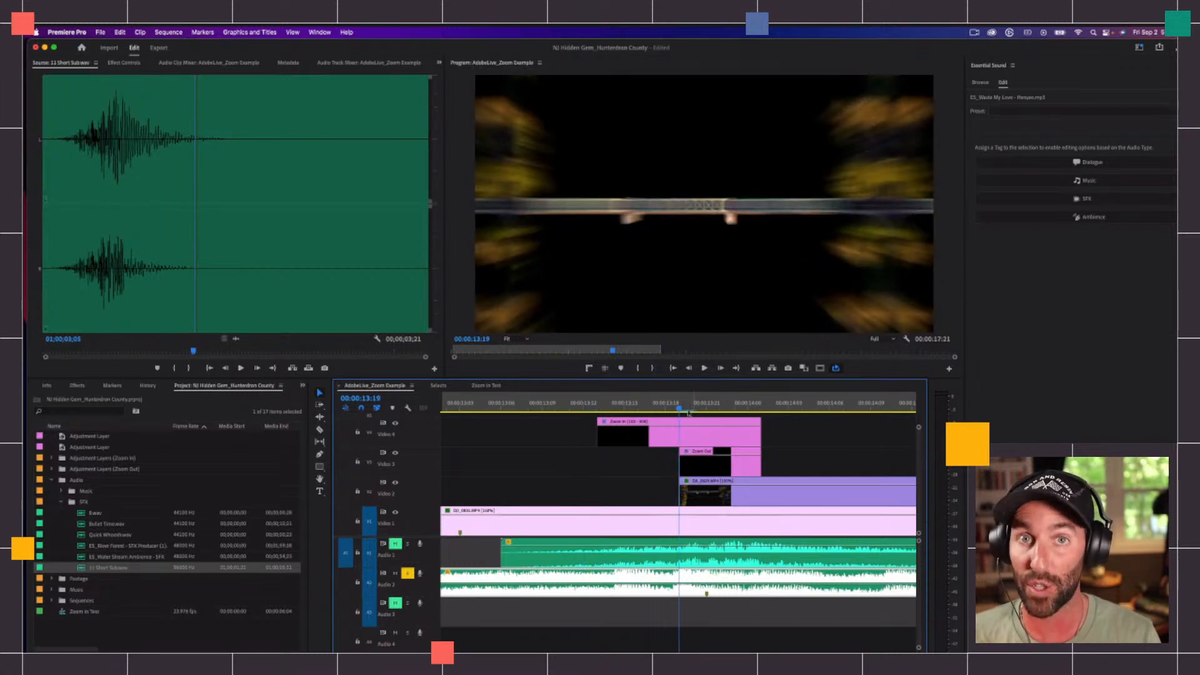
Step: Turn off the solo on the Audio 2 music track and play the example's zoom-in transition from its start
key(minus)
key(minus)
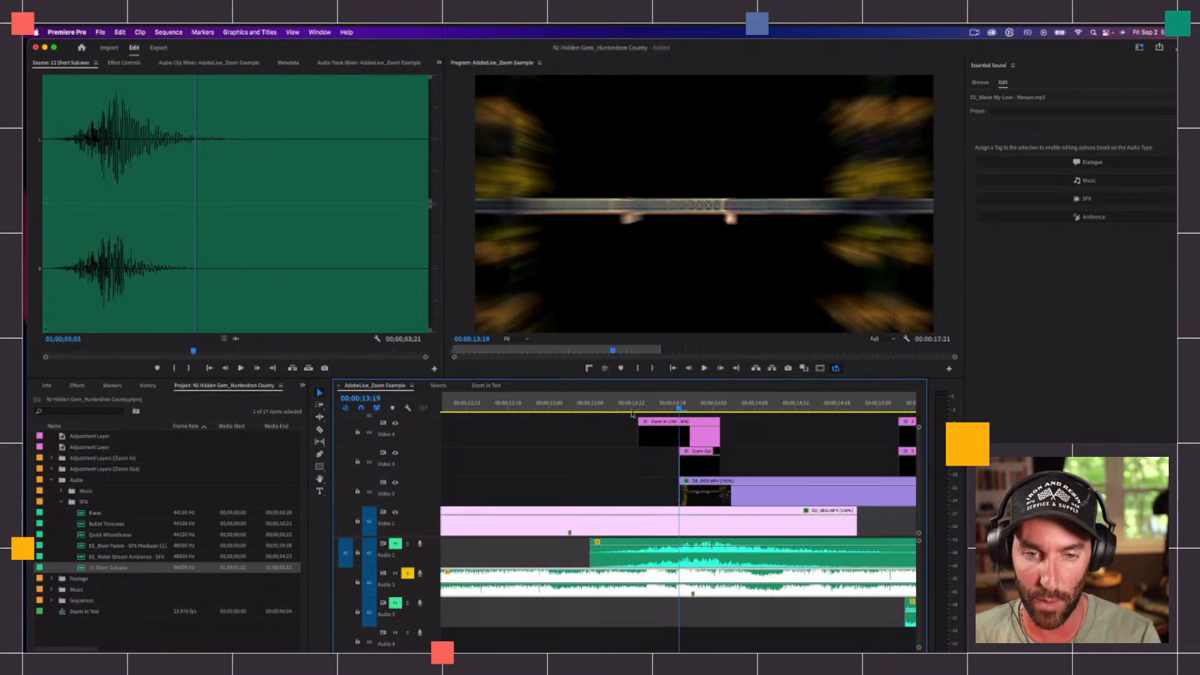
click(744, 445)
click(744, 445)
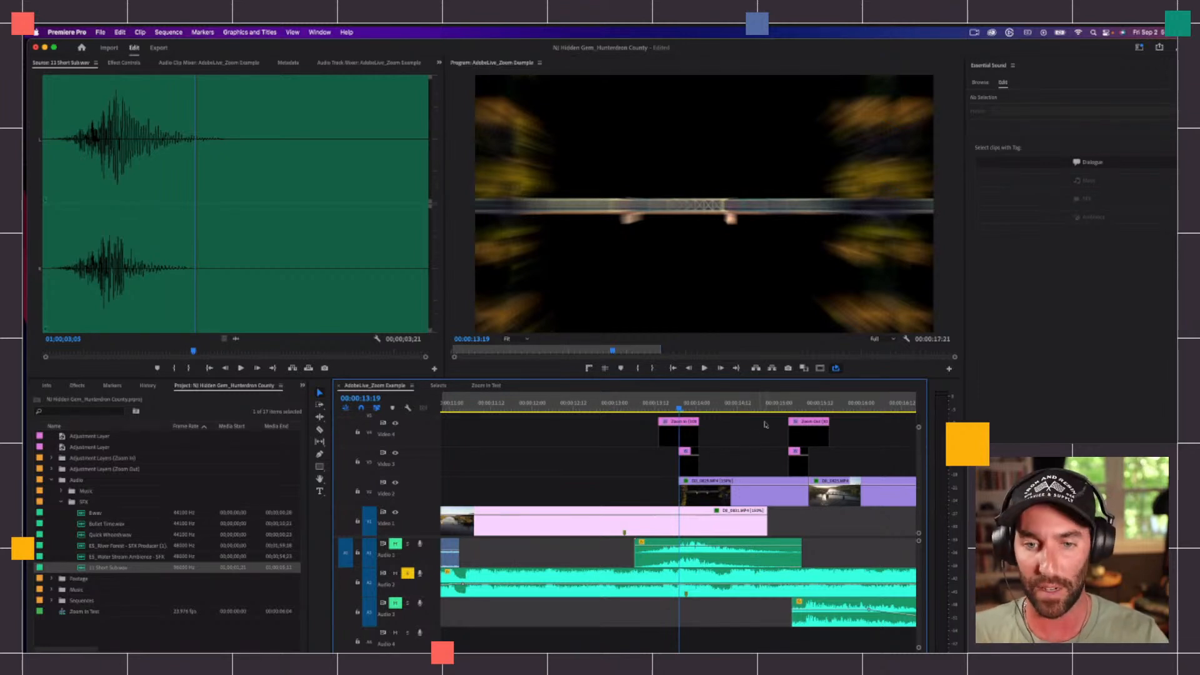
click(662, 407)
click(407, 573)
key(space)
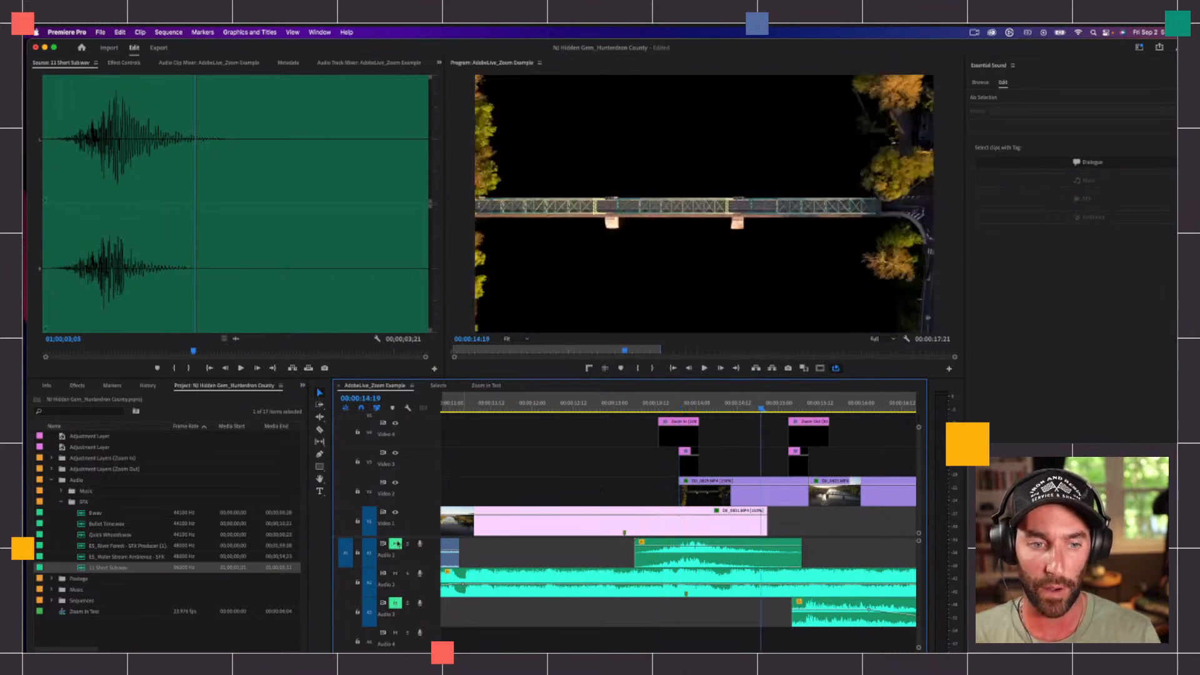
Step: Unmute Audio 1 and Audio 3, and play from 00:00:14:19 through the zoom-out transition with all audio
scroll(809, 541, right, 1)
scroll(810, 540, right, 2)
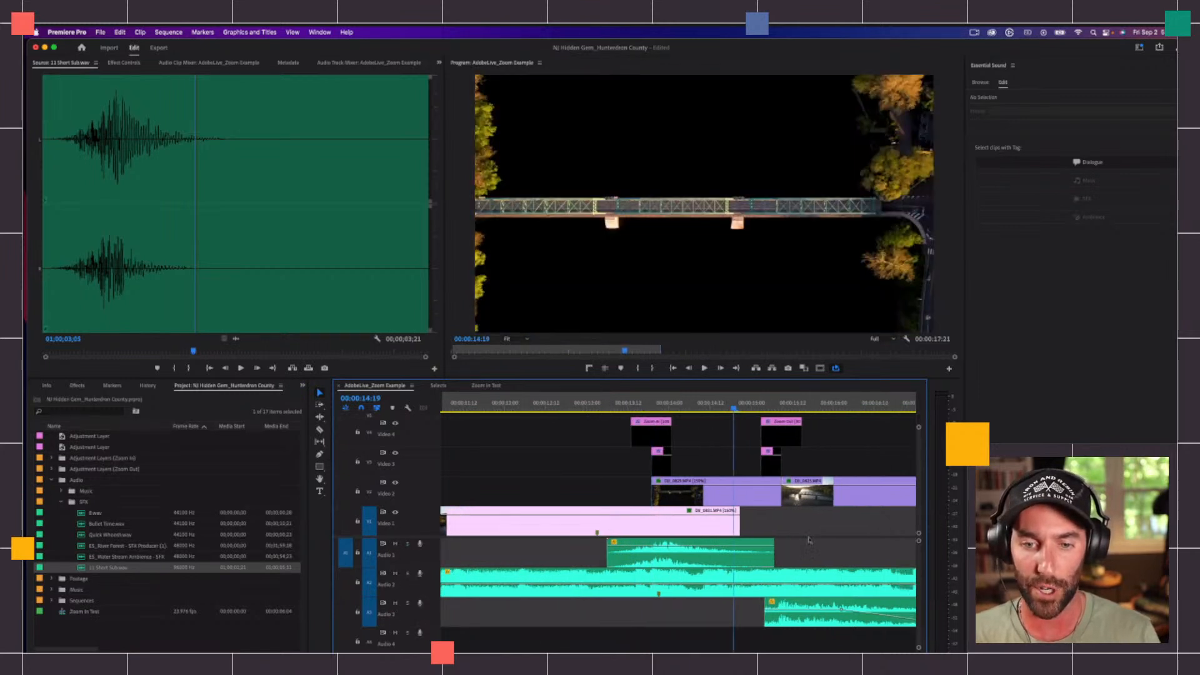
key(space)
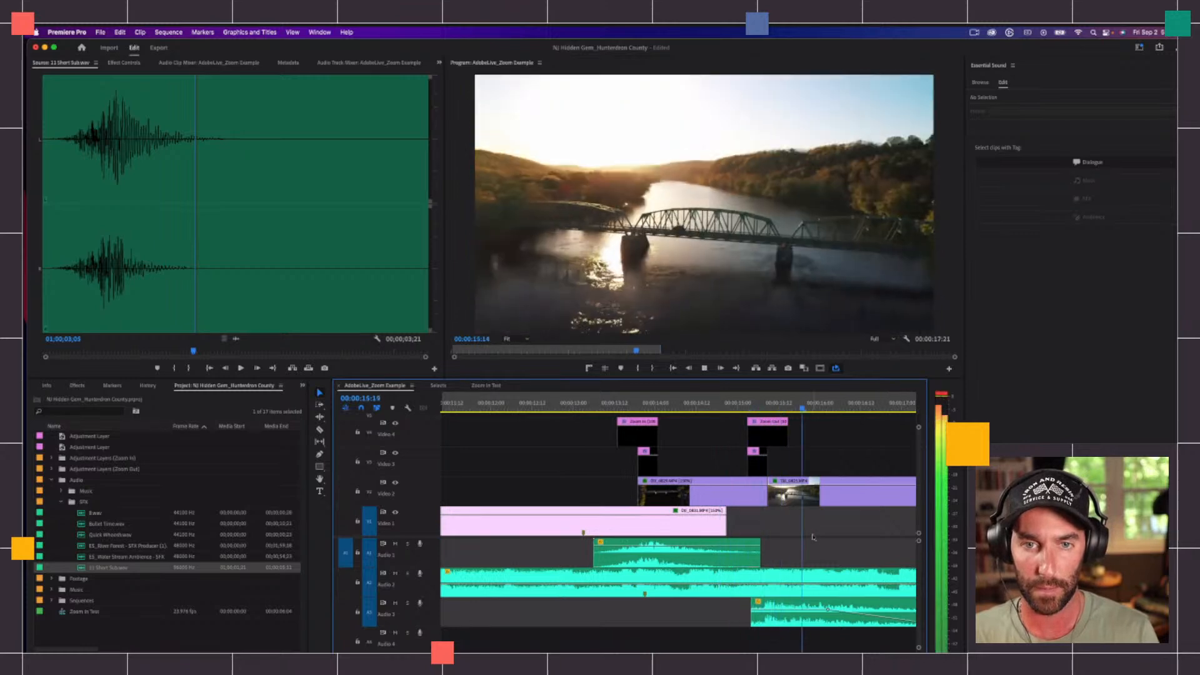
key(space)
Step: Solo Audio 3, play its sound effect alone, and return the playhead to the zoom-out cut at 00:00:15:09
click(408, 603)
key(space)
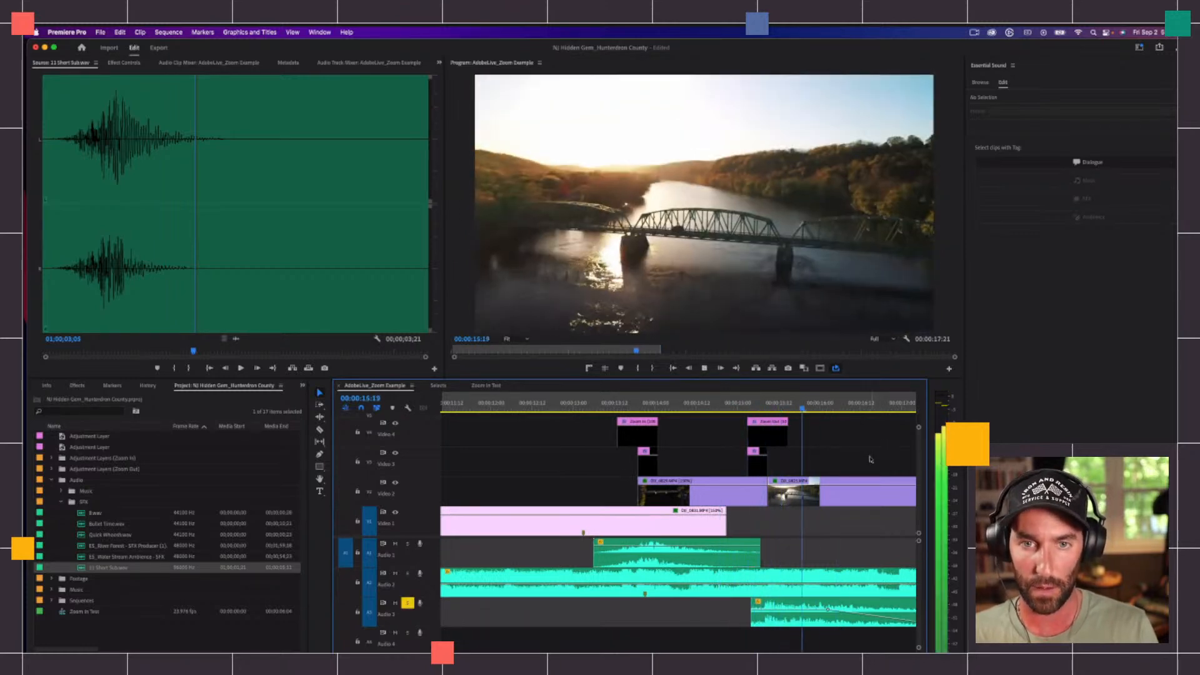
key(space)
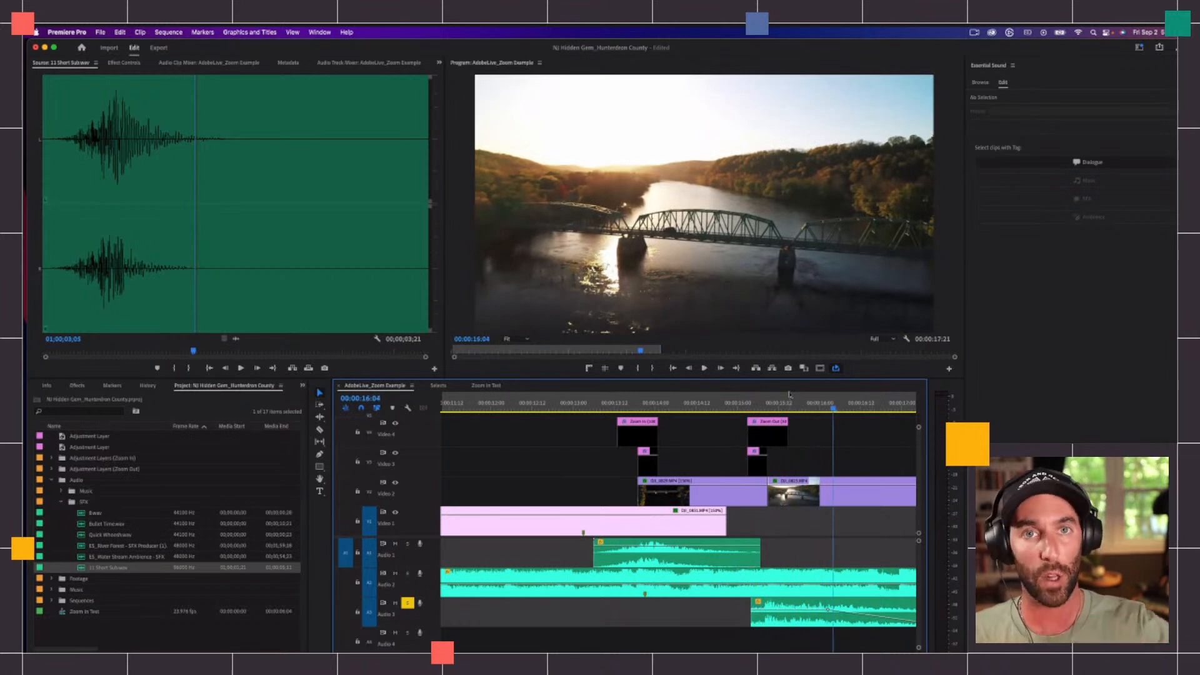
click(768, 404)
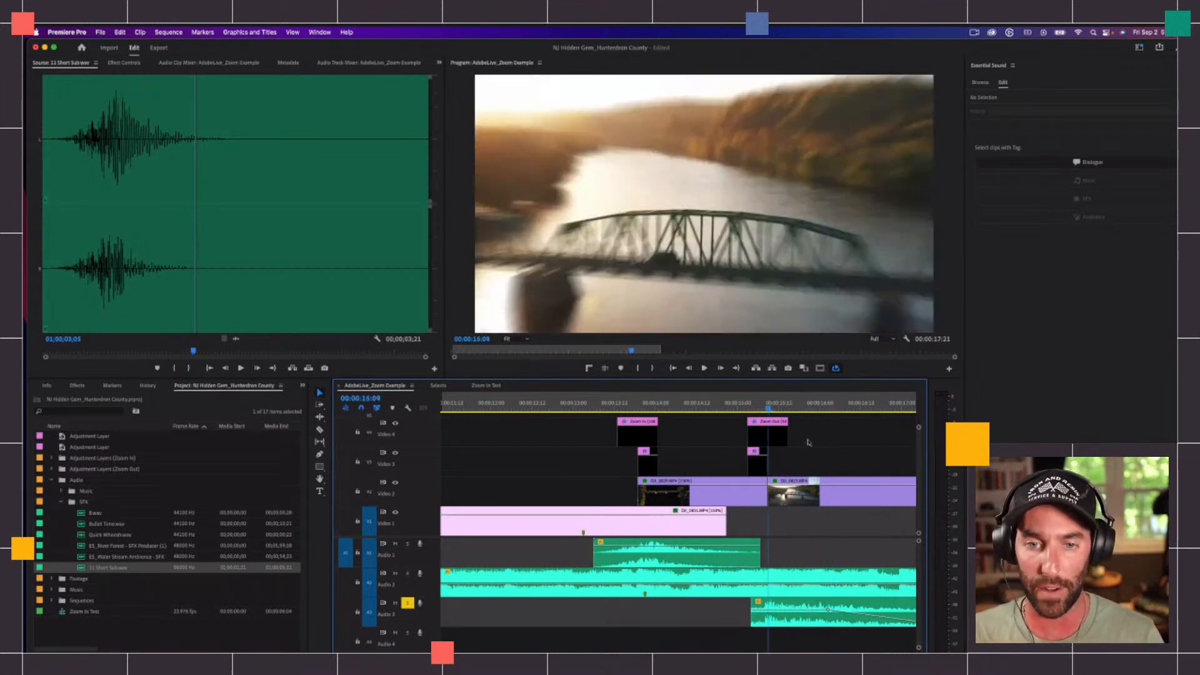
Step: Examine how the example's zoom-out and mirror adjustment layers line up with the cut at 00:00:15:09
key(=)
key(=)
drag(575, 399, 775, 400)
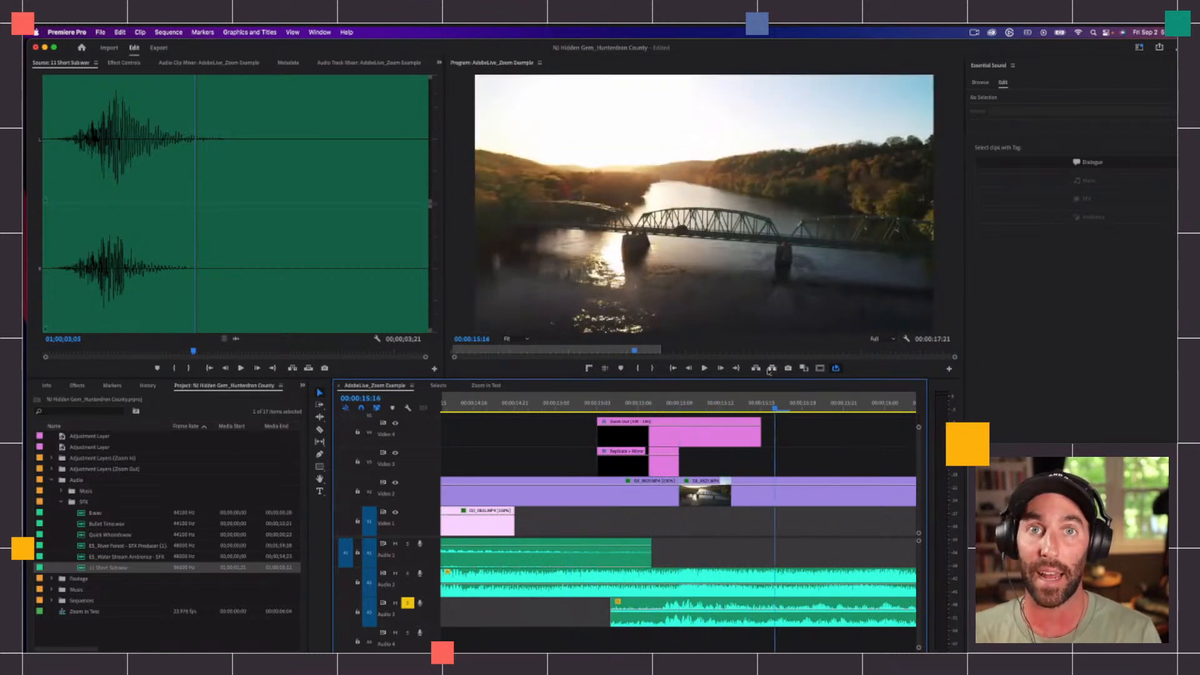
click(622, 411)
key(minus)
key(minus)
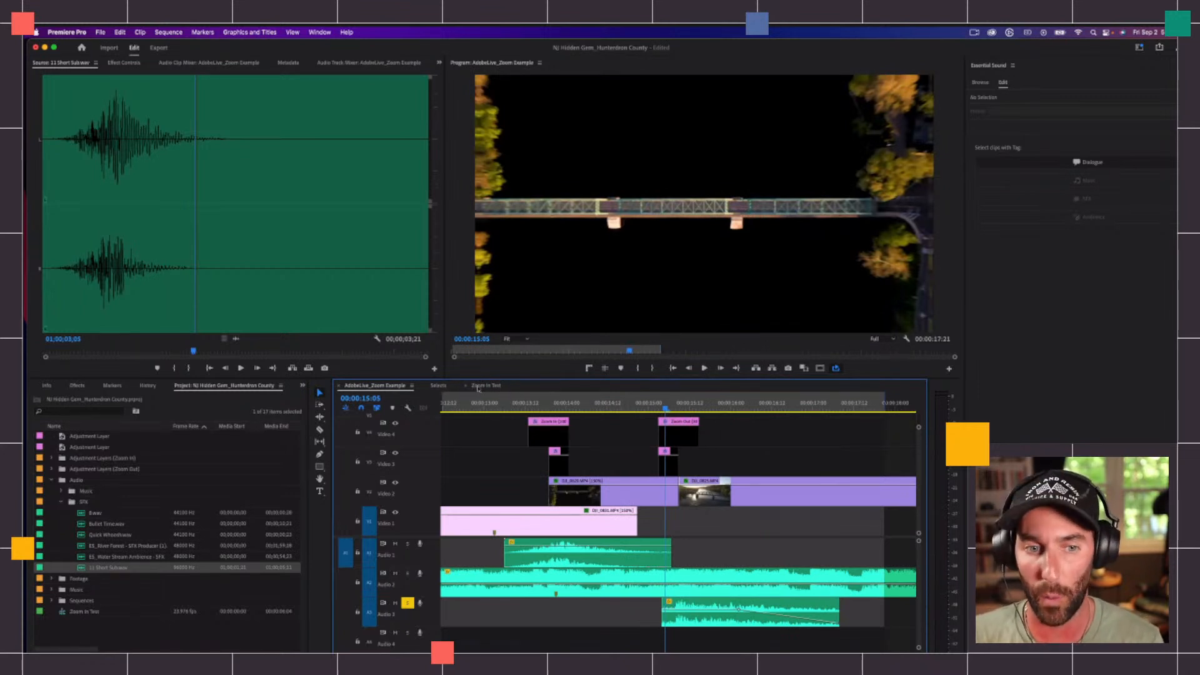
Step: In the Zoom In Test sequence, move the Video 3 mirror adjustment layer before the cut so it starts at 00:00:02:21
click(484, 385)
click(674, 406)
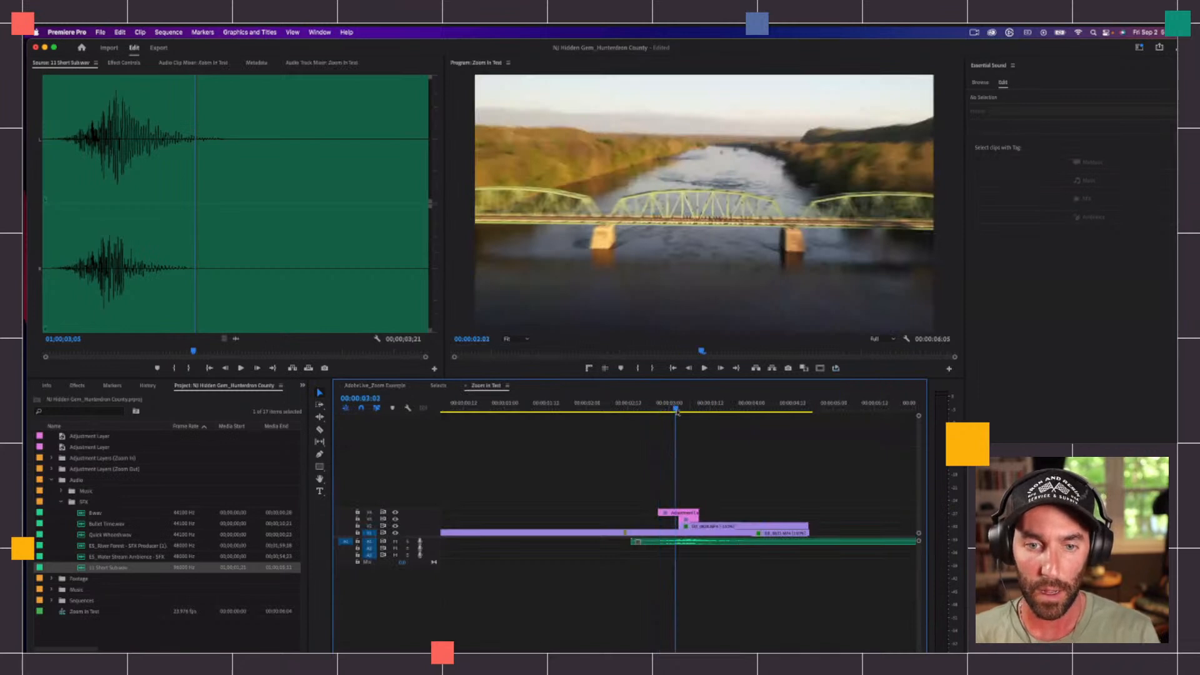
key(=)
key(shift+=)
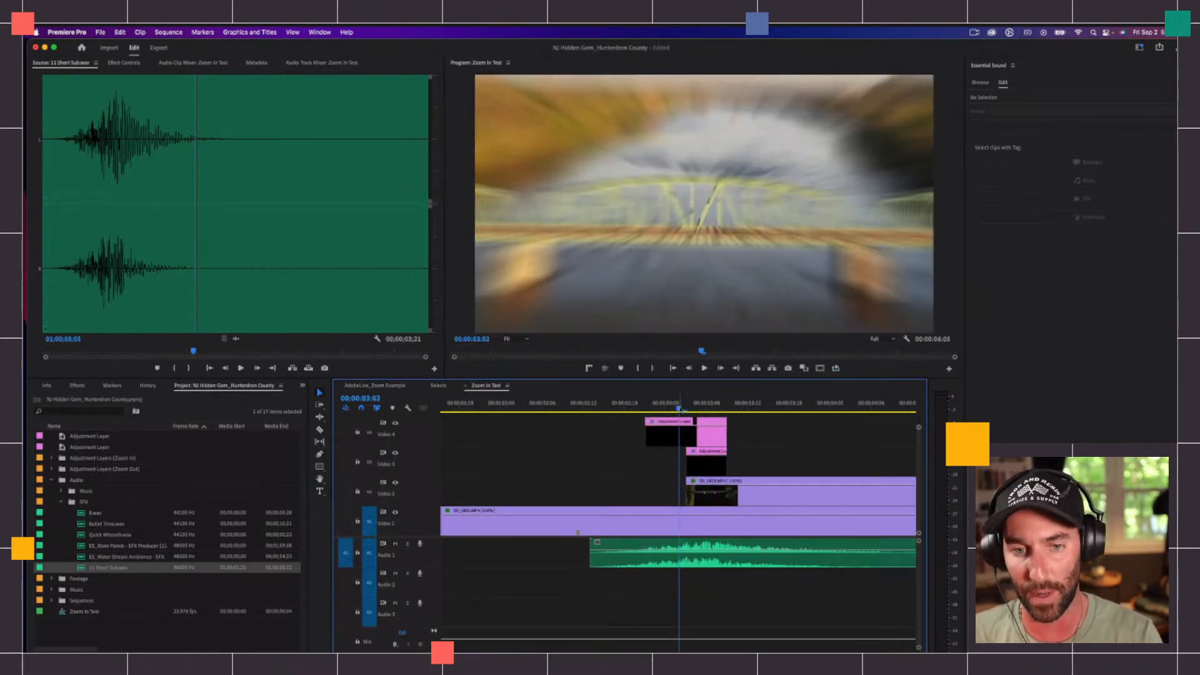
key(Up)
click(705, 464)
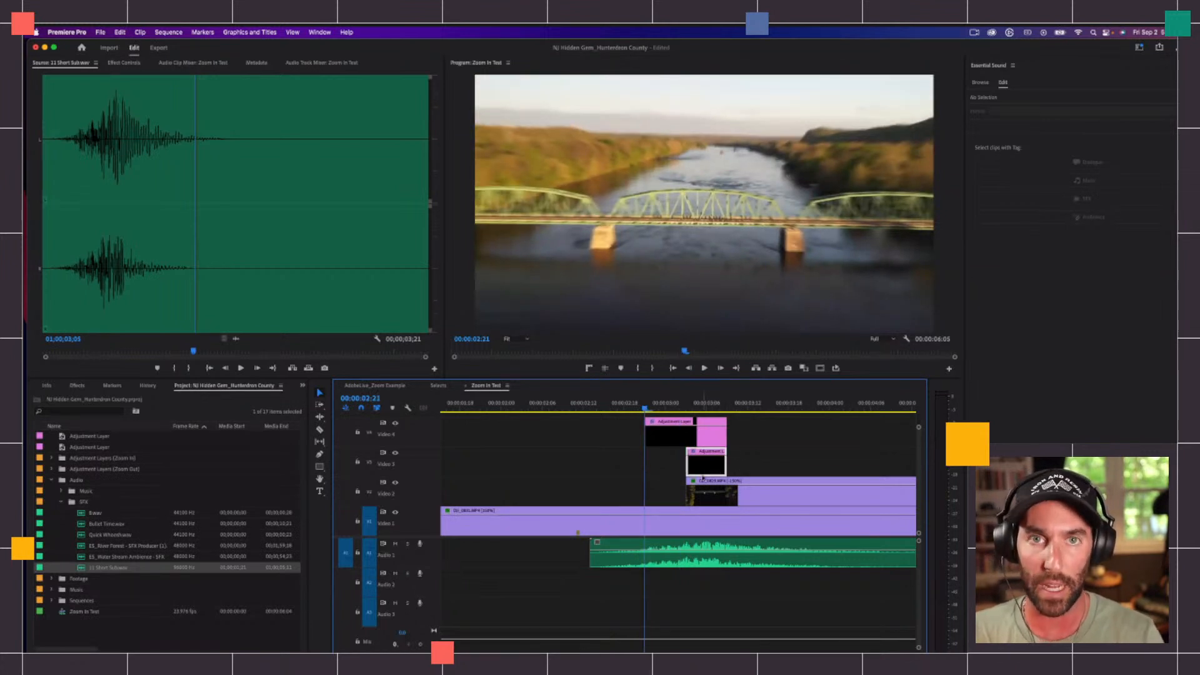
drag(705, 465, 662, 465)
Step: Set the first Transform Scale keyframe of the Video 4 adjustment layer to 300
click(694, 438)
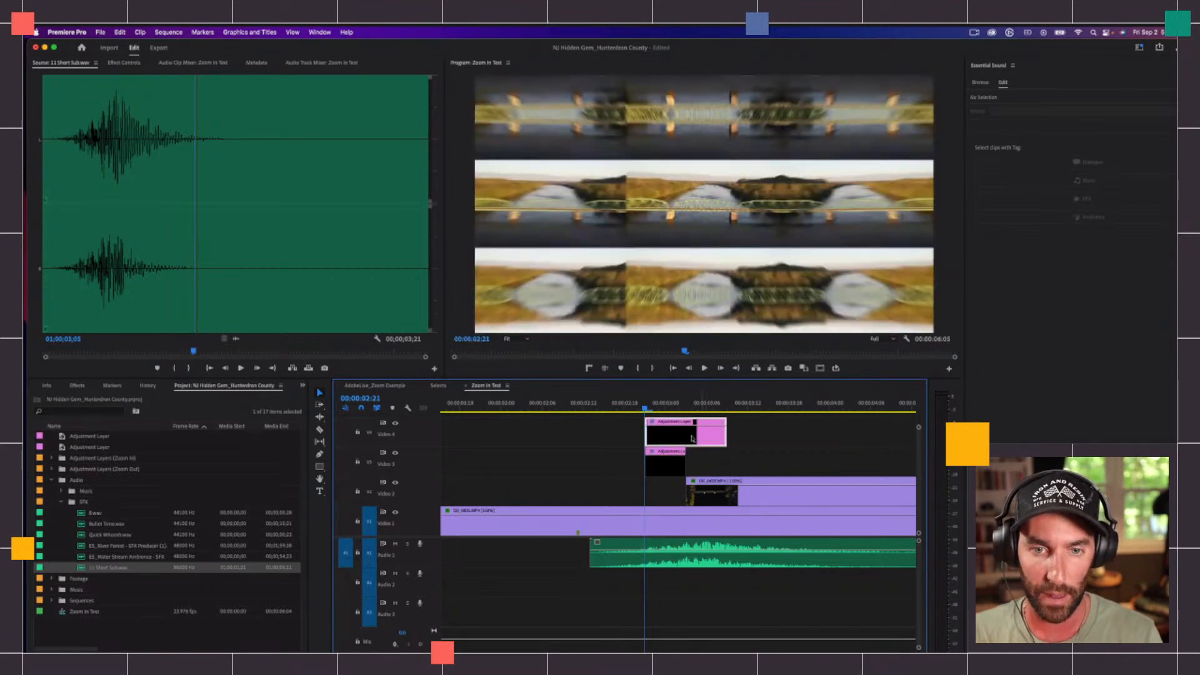
click(123, 63)
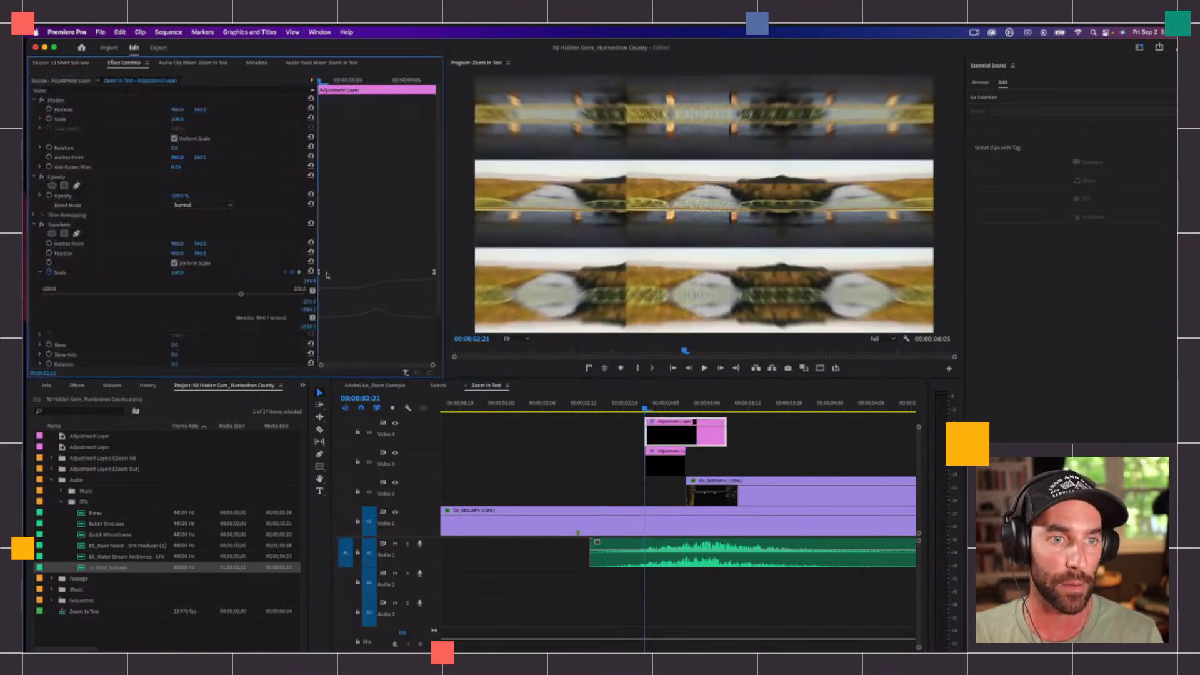
click(177, 273)
text(300)
key(Return)
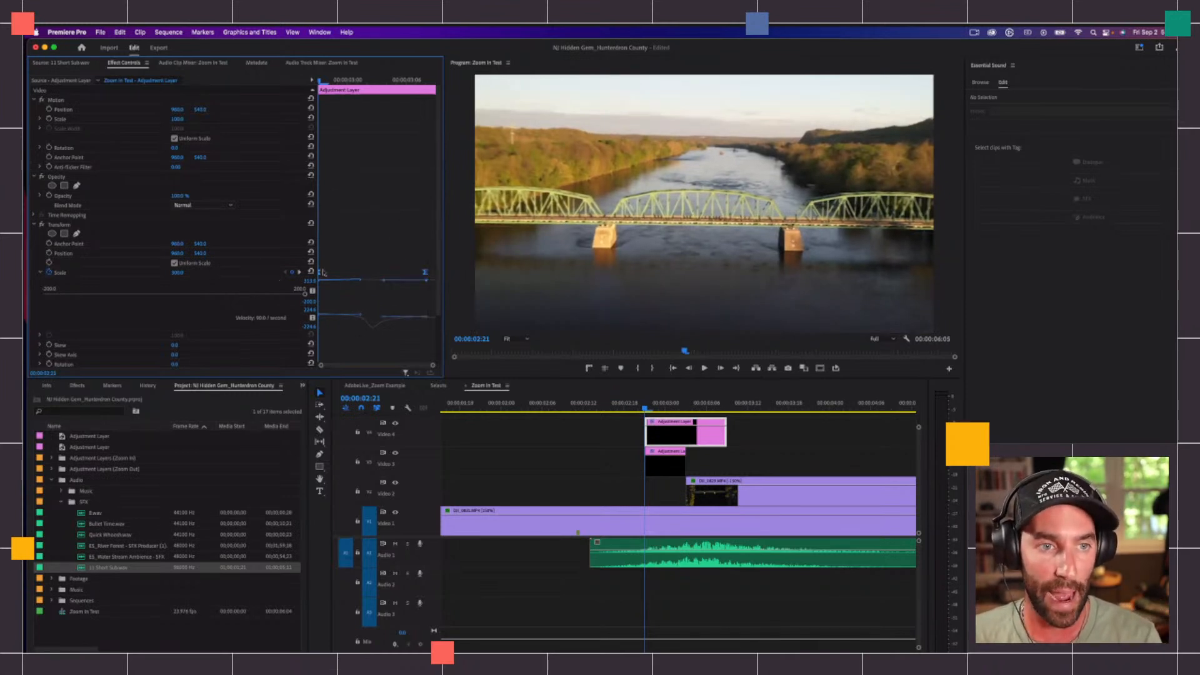
Step: Set the last Transform Scale keyframe of the Video 4 adjustment layer to 100
click(299, 272)
click(180, 273)
text(100)
key(Return)
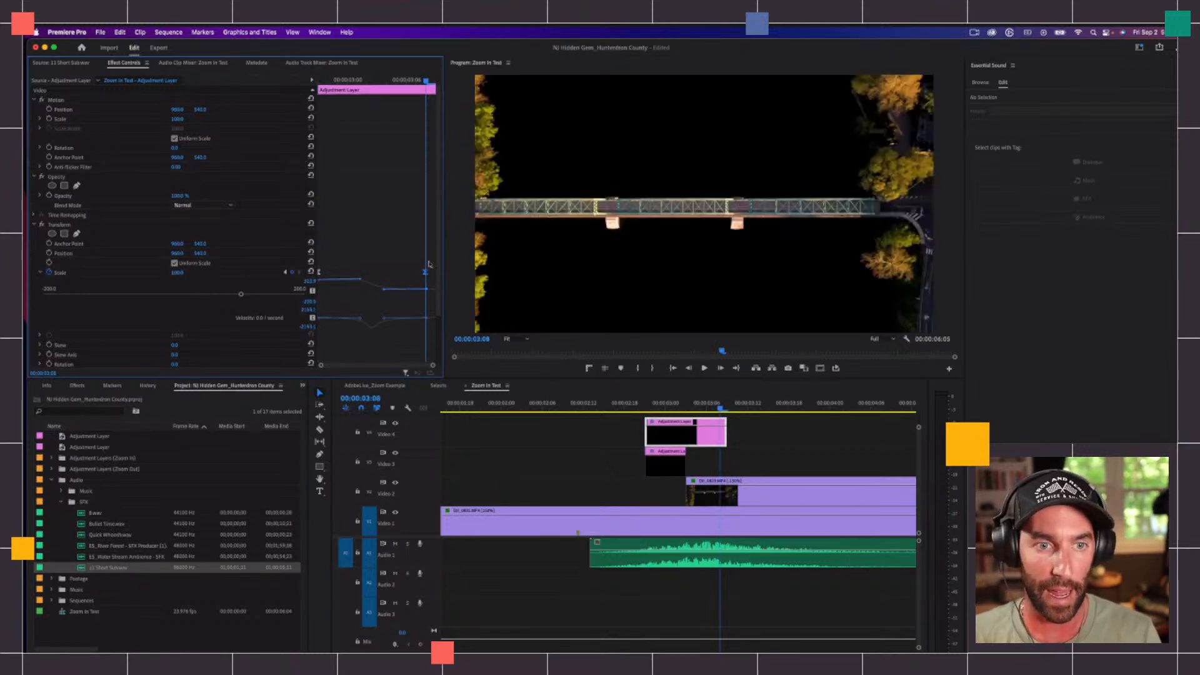
Step: Preview the reversed zoom by playing it and scrubbing from before the adjustment layers to 00:00:03:02
drag(425, 272, 450, 269)
drag(426, 80, 233, 96)
key(space)
click(639, 408)
drag(639, 408, 676, 408)
Step: Change the interpolation of both Transform Scale keyframes to Linear
click(402, 238)
drag(433, 274, 425, 274)
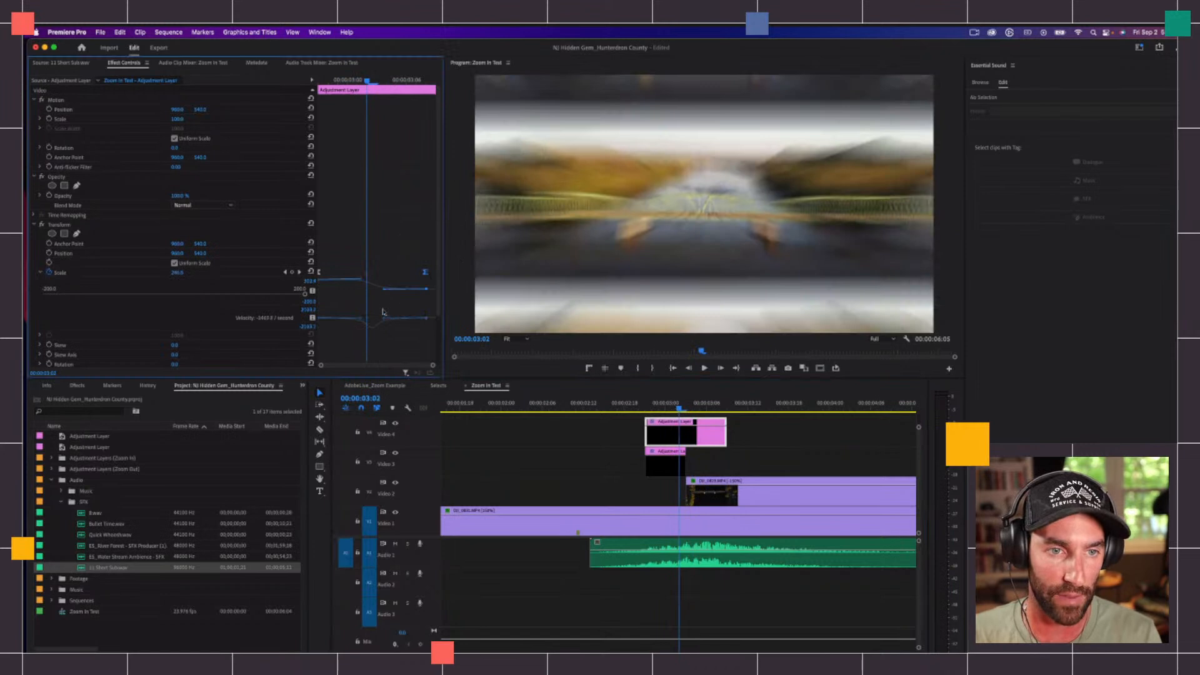
right_click(424, 273)
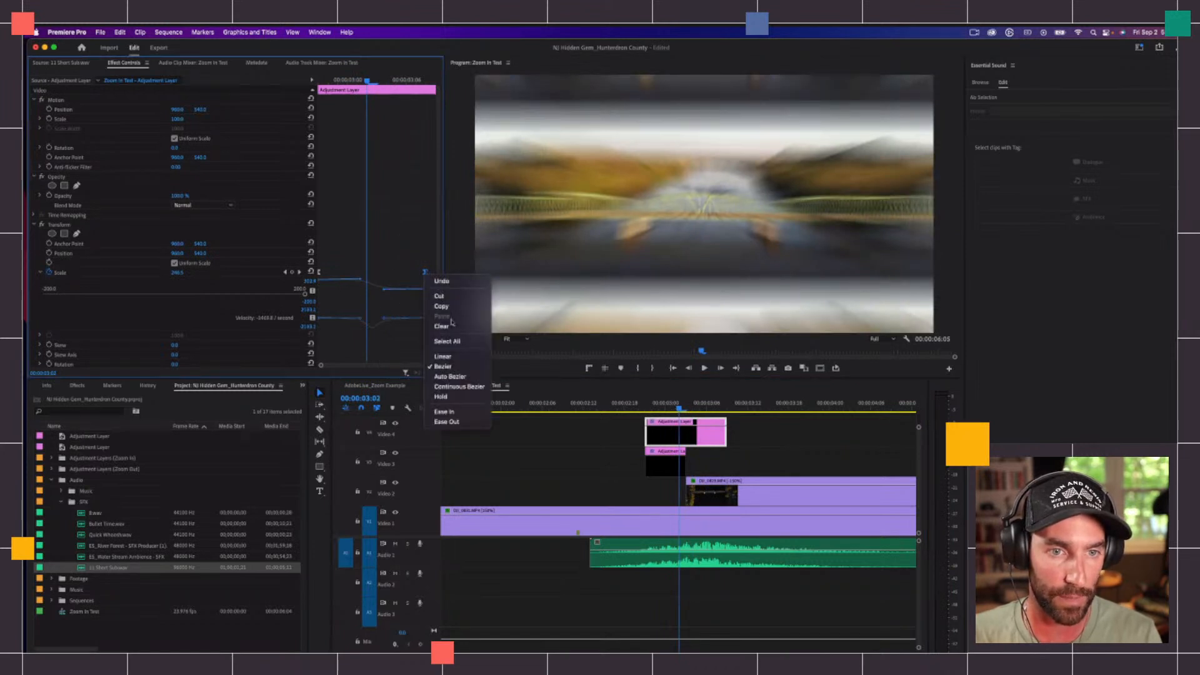
click(401, 229)
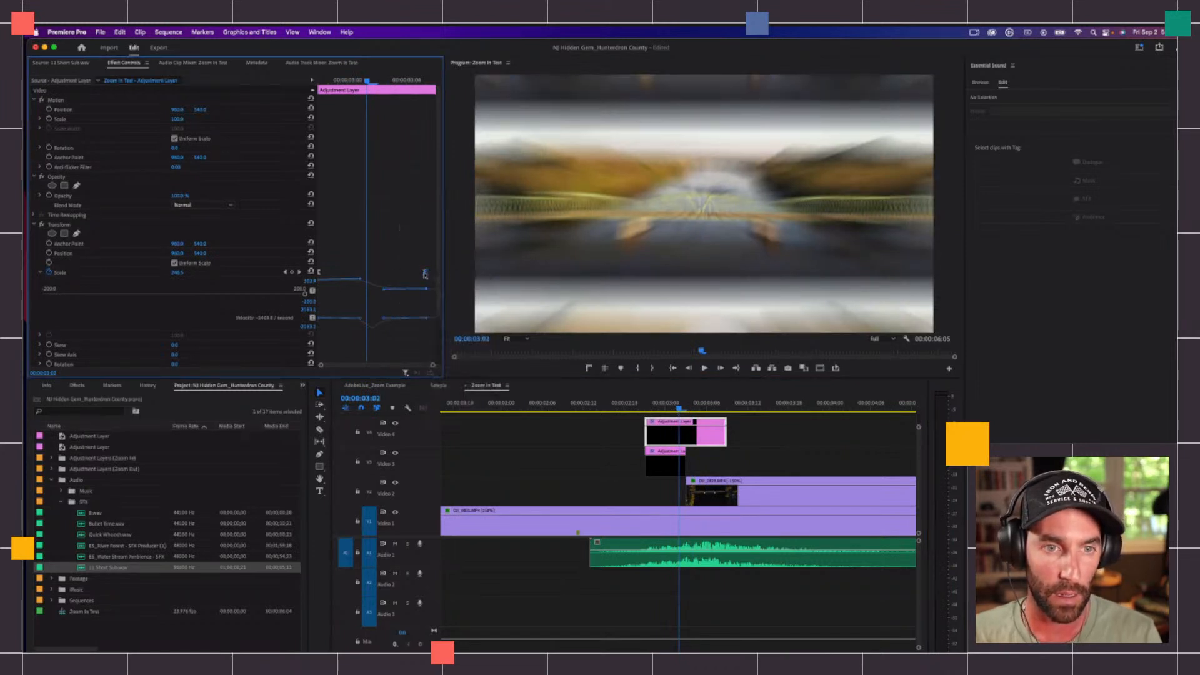
right_click(425, 273)
click(441, 359)
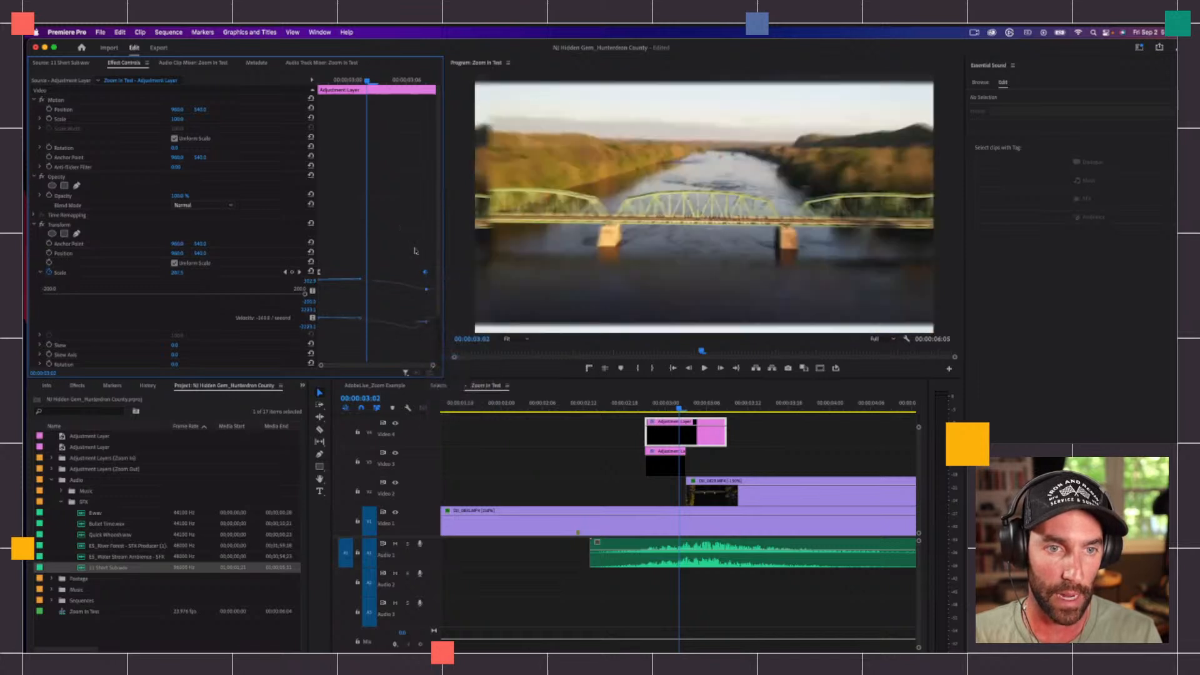
right_click(320, 274)
click(358, 359)
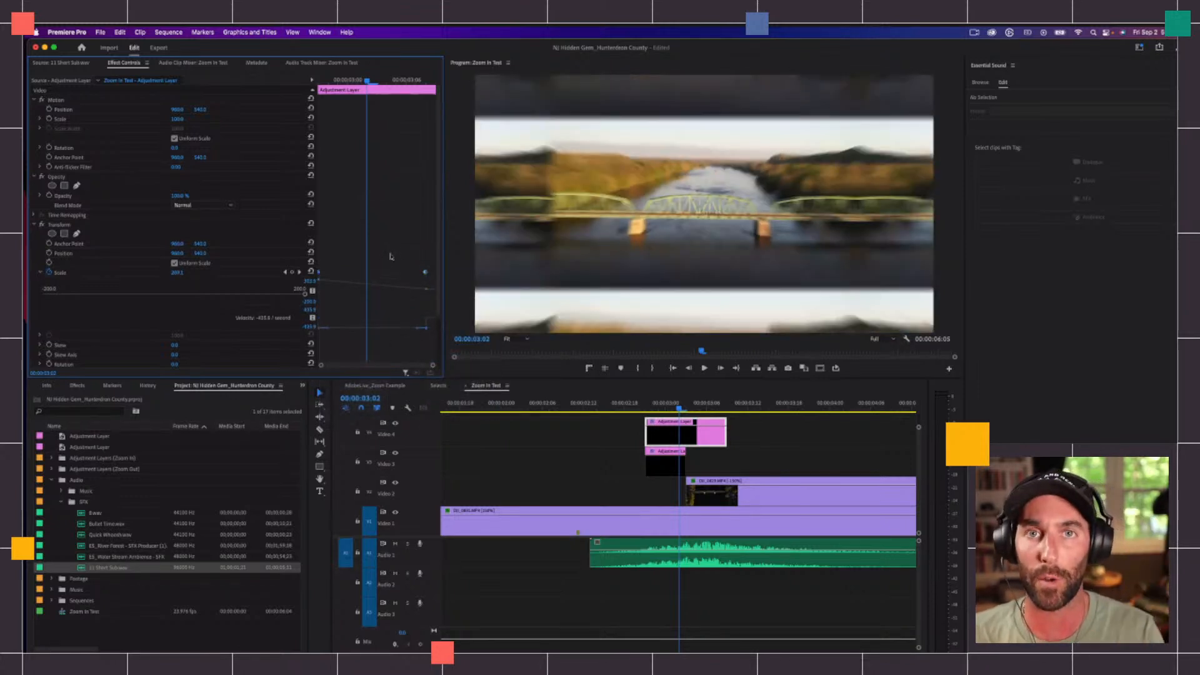
Step: Shift the first Scale keyframe slightly later, and apply Ease Out to it and Ease In to the last one
right_click(425, 273)
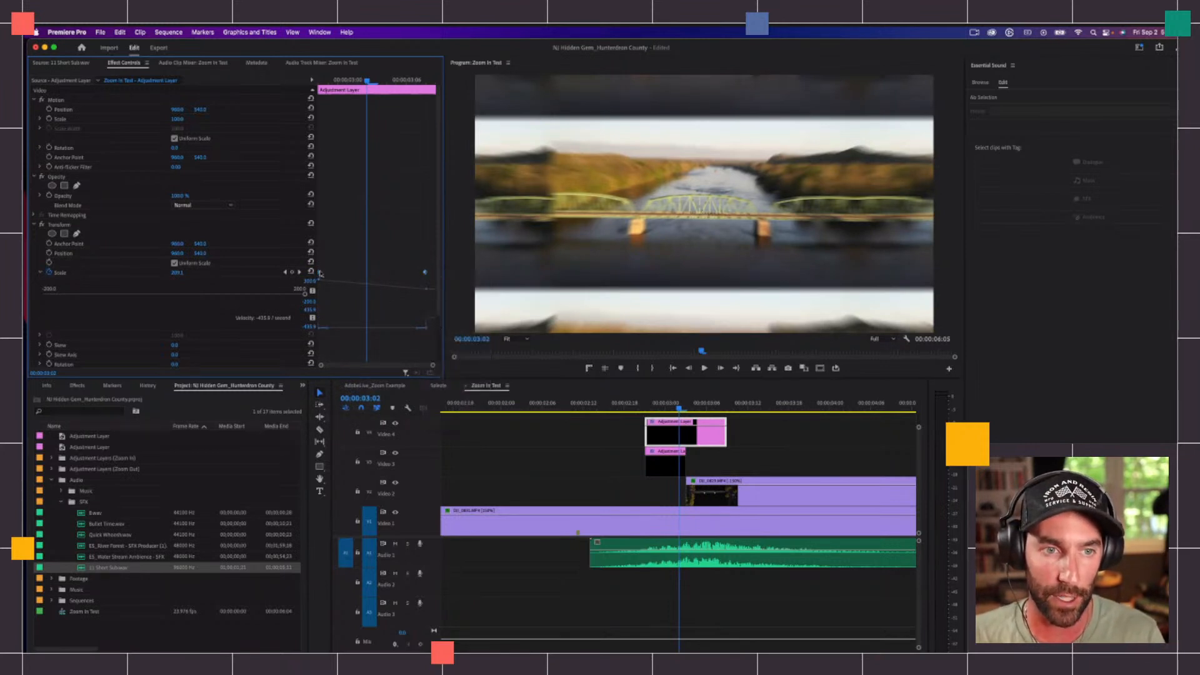
drag(320, 273, 326, 272)
key(shift+Left)
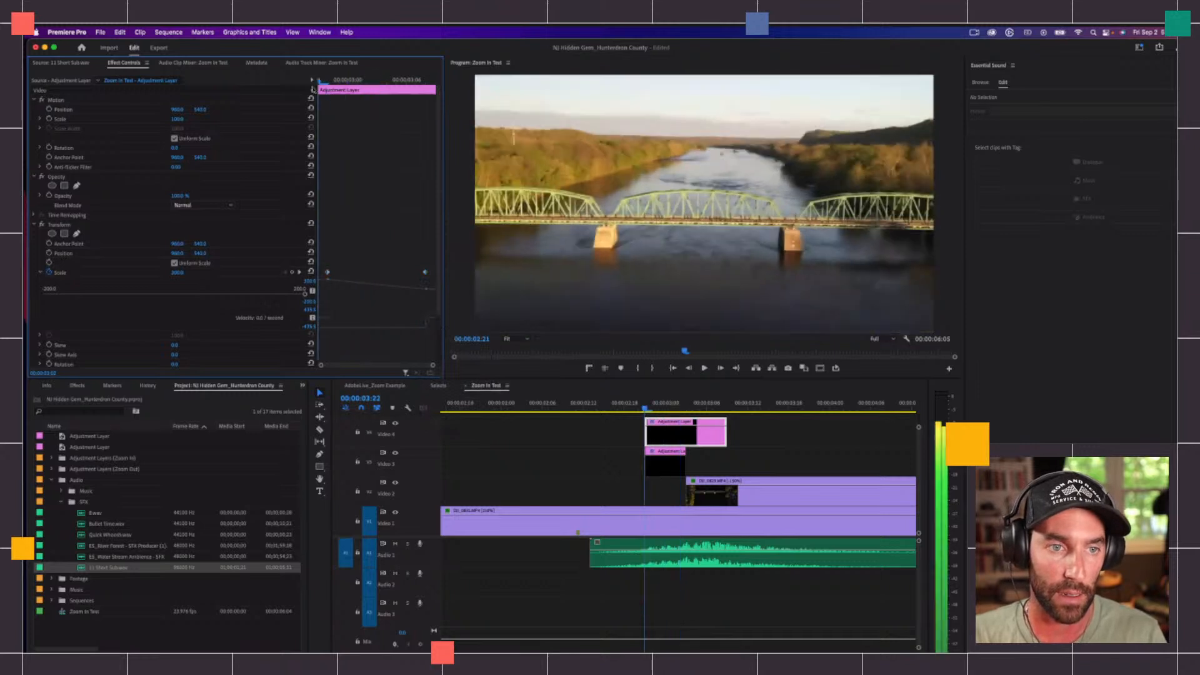
right_click(331, 274)
click(366, 422)
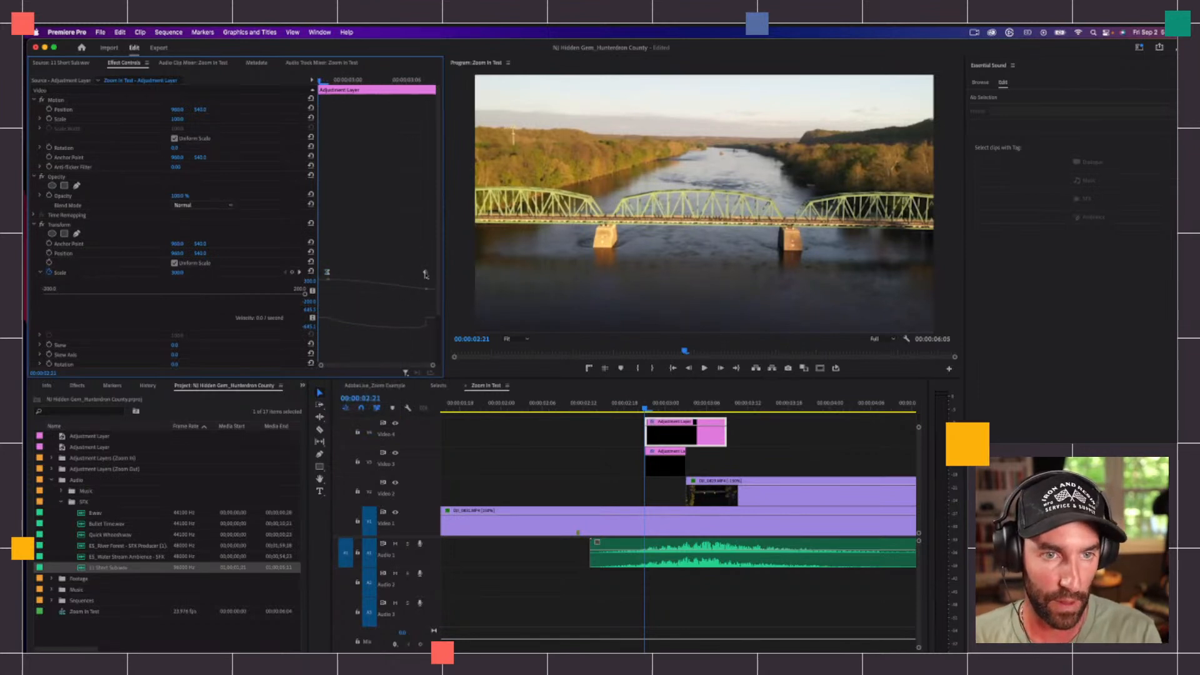
right_click(426, 272)
click(448, 410)
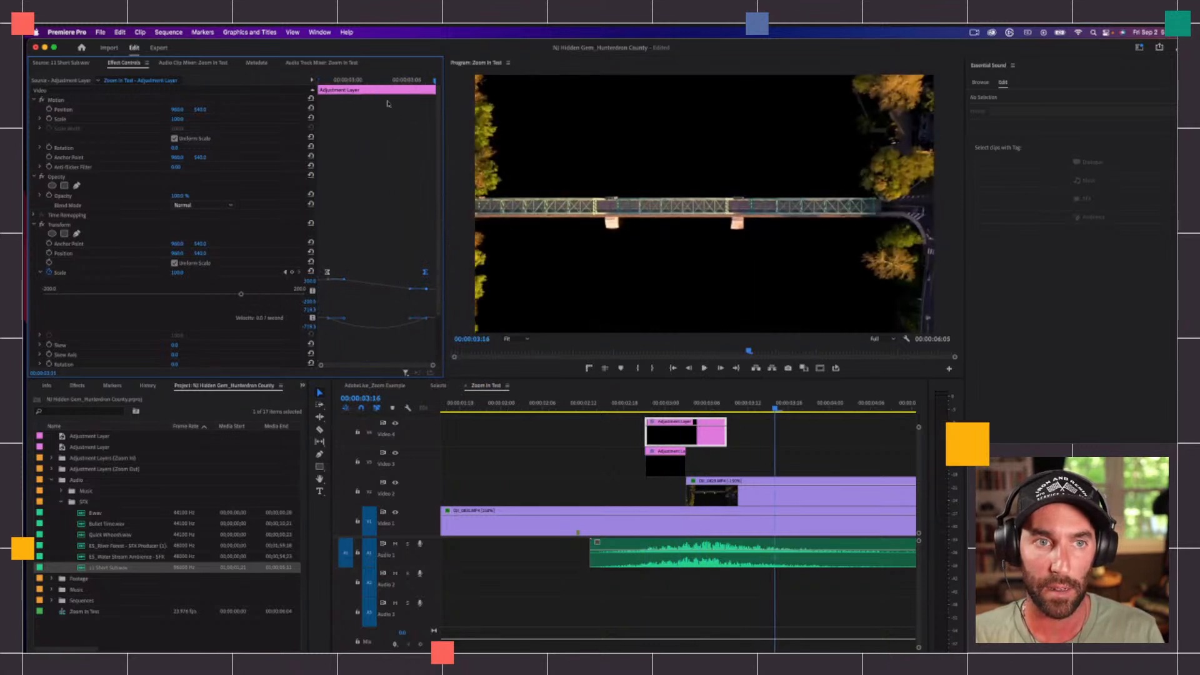
Step: Play the zoom-out transition and step frame by frame through it around the cut
key(space)
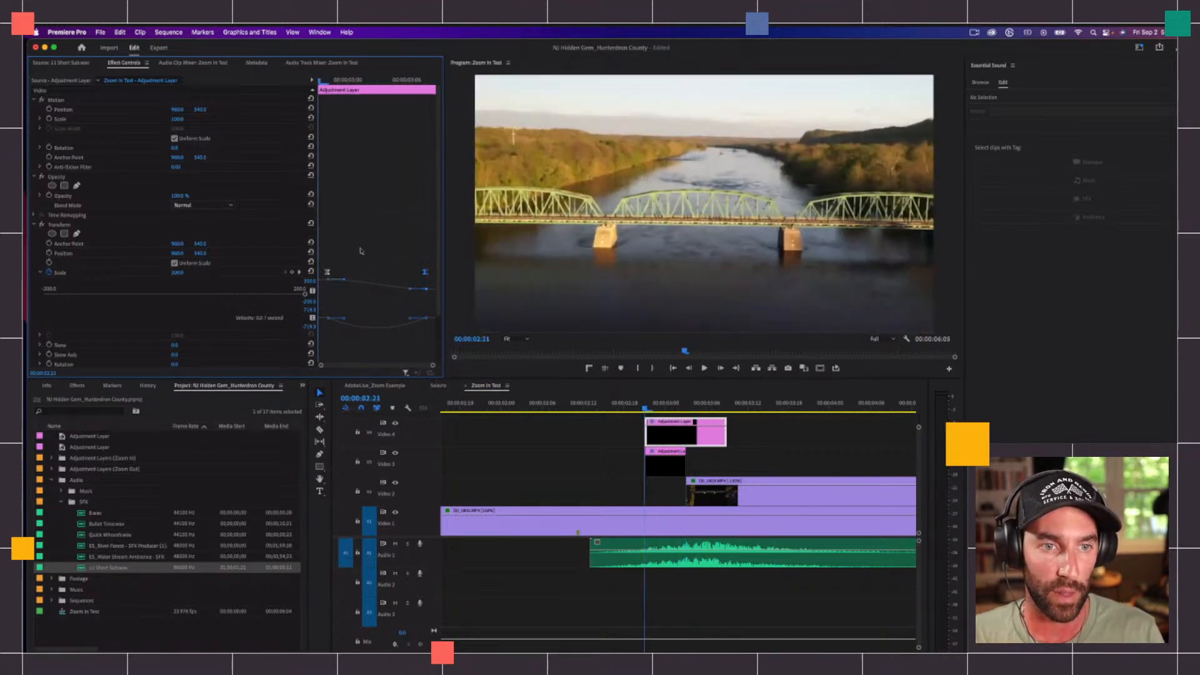
click(670, 408)
key(Left)
key(Left)
key(Left)
key(Left)
key(Right)
key(Right)
key(Right)
key(Right)
key(Right)
key(Right)
click(748, 462)
key(minus)
key(minus)
key(minus)
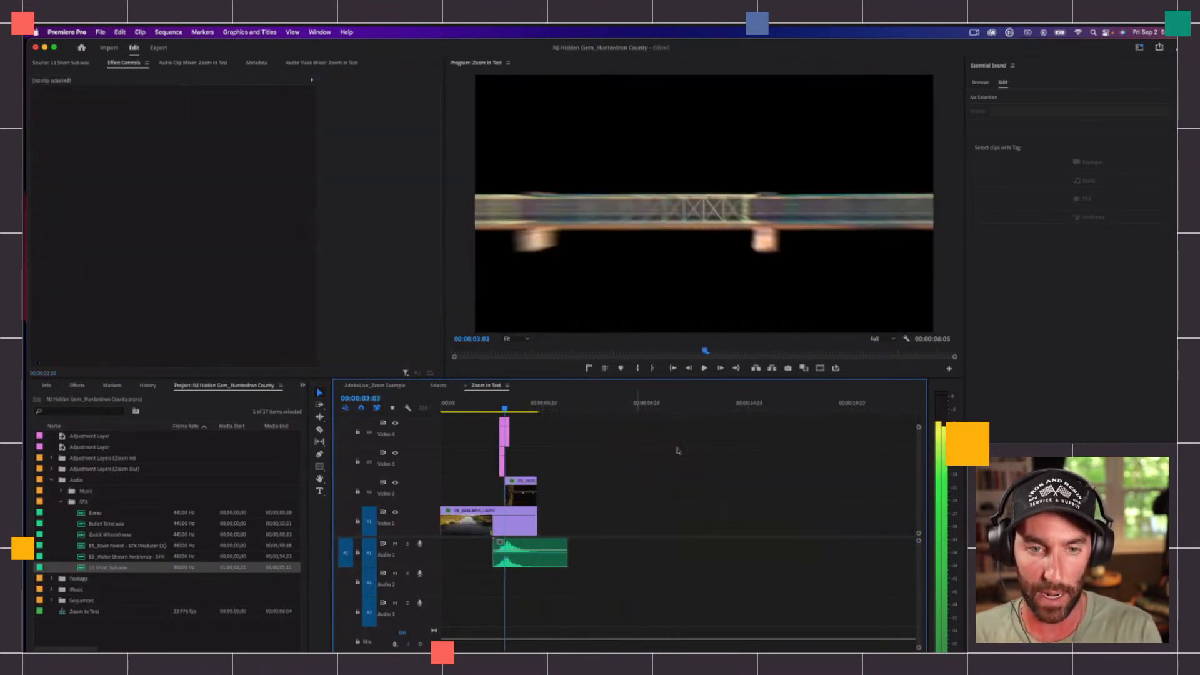
key(equal)
key(equal)
key(equal)
click(666, 406)
key(minus)
key(minus)
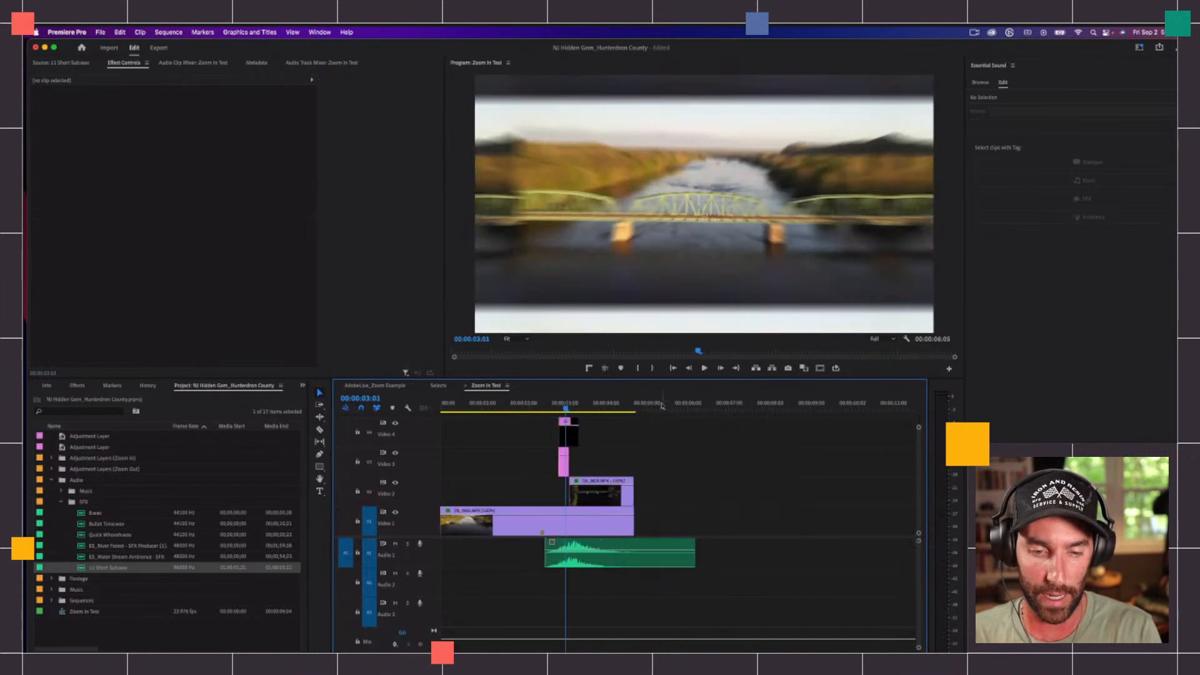
click(541, 405)
key(equal)
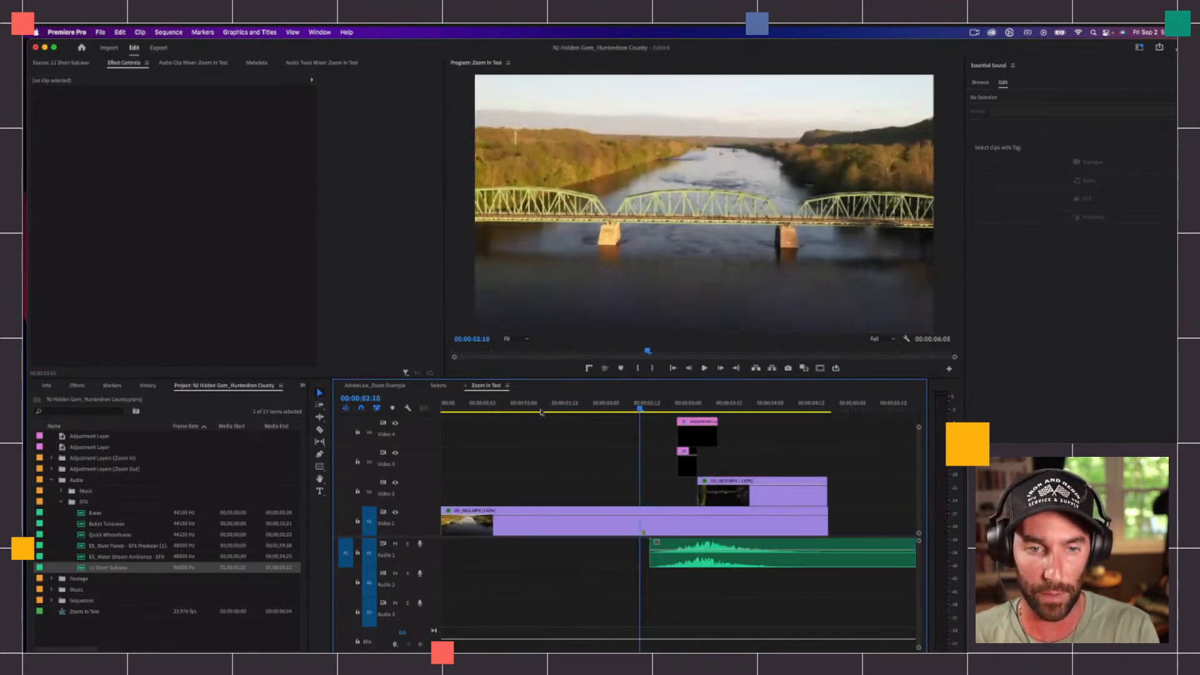
key(minus)
key(minus)
key(shift+minus)
key(equal)
key(equal)
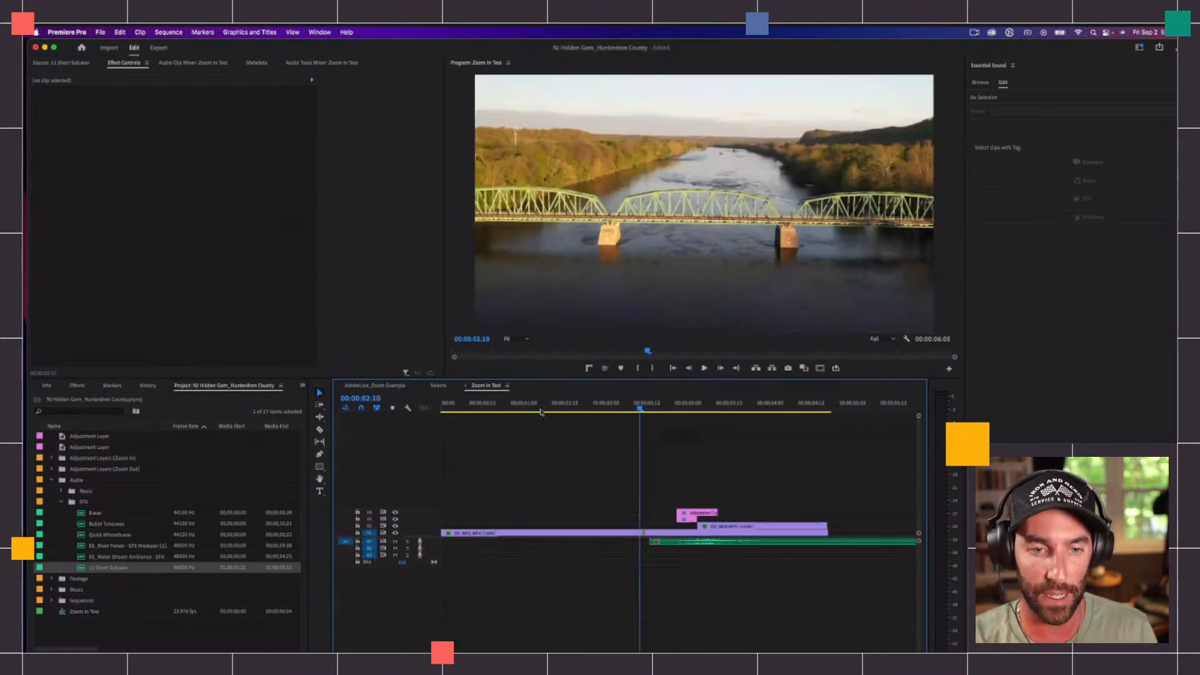
Step: Select the mirror adjustment layer on Video 3 at 00:00:02:23 and collapse its Opacity, Replicate and four Mirror effects
click(685, 405)
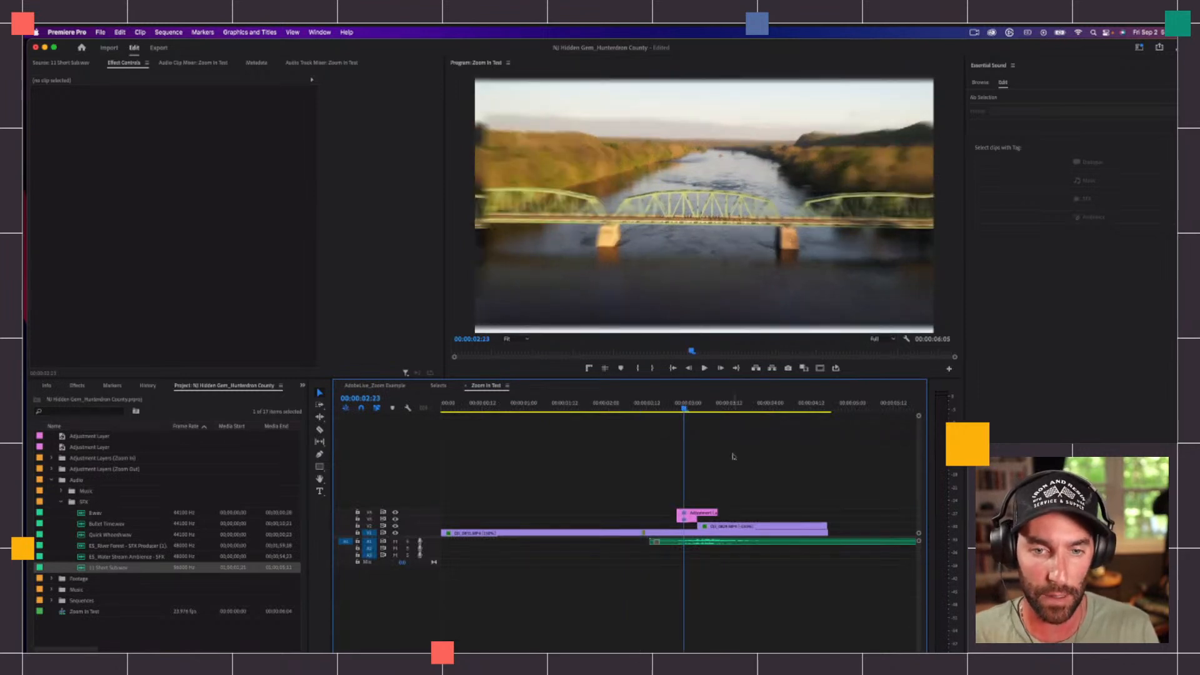
key(shift+equal)
key(equal)
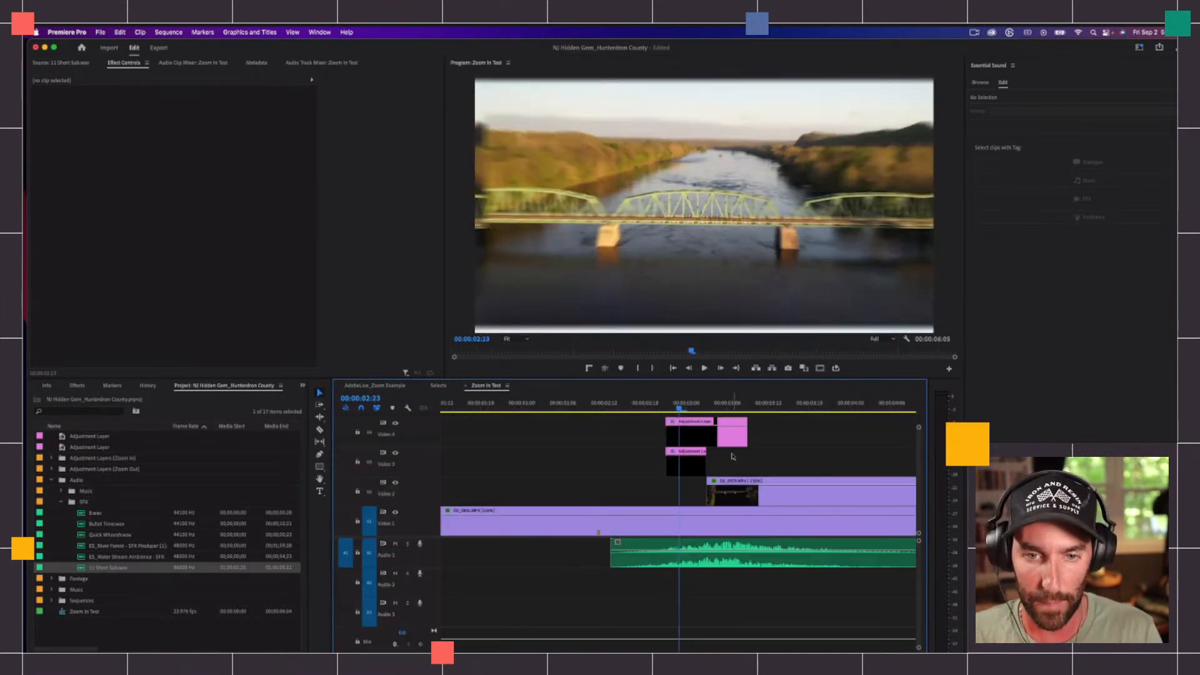
click(694, 464)
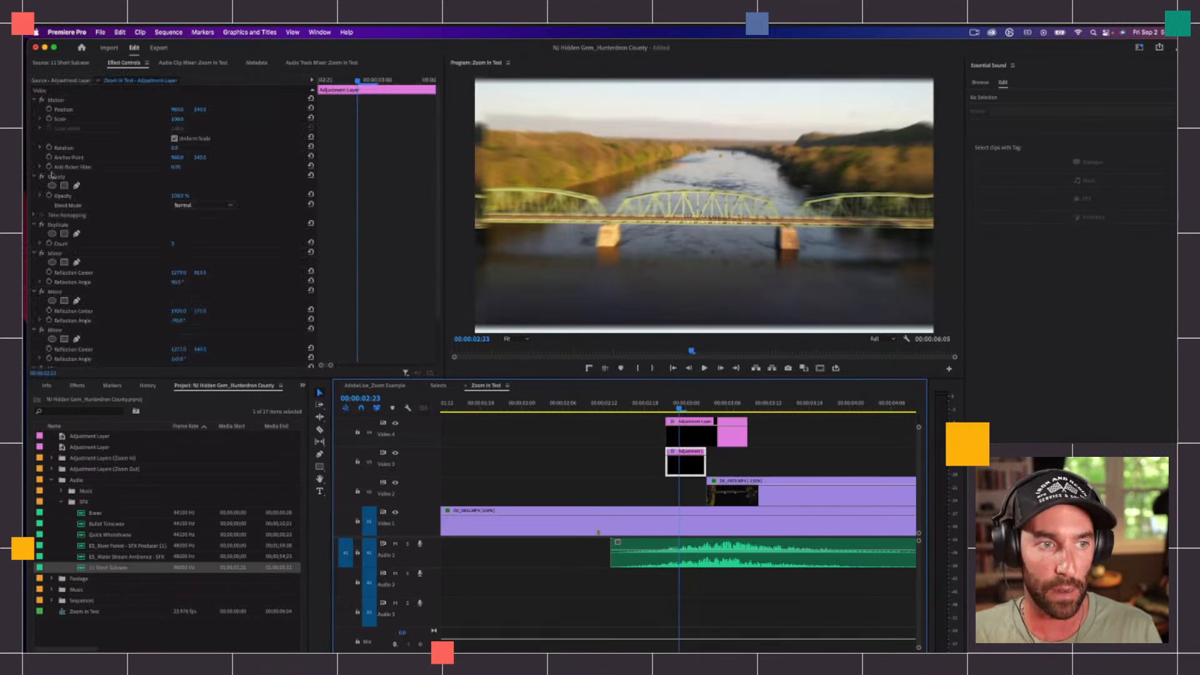
click(33, 177)
click(34, 196)
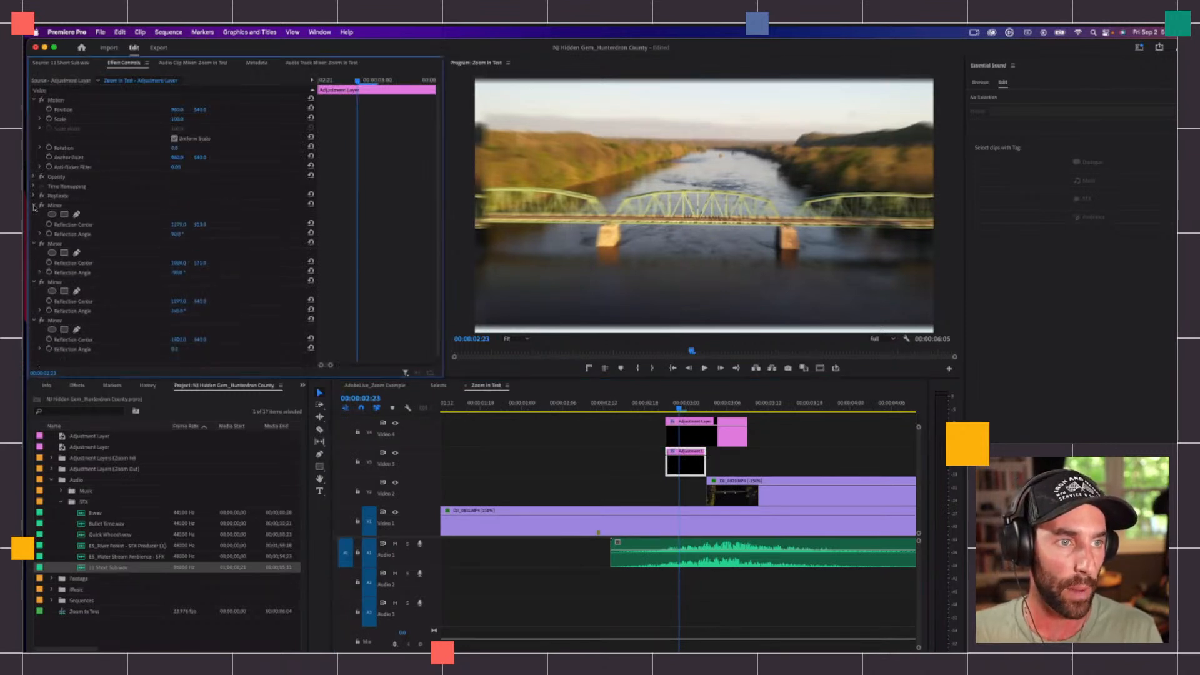
click(34, 206)
click(35, 215)
click(35, 225)
click(35, 234)
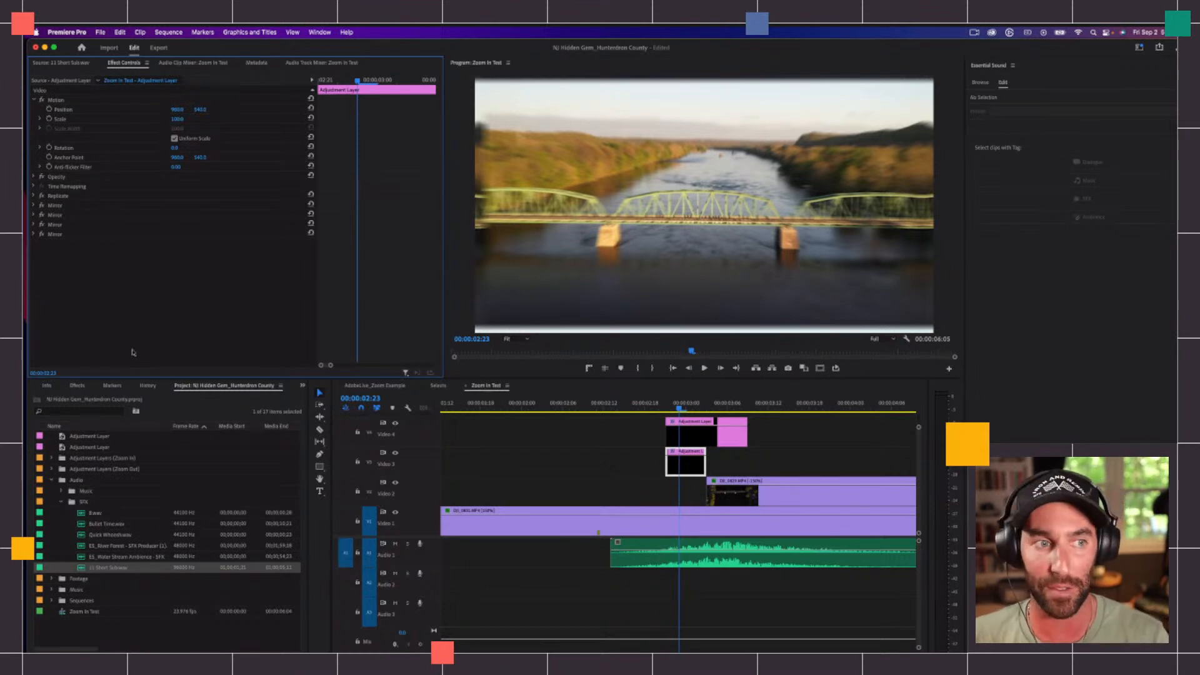
Step: Save all of the mirror adjustment layer's effects as a Scale-type preset named "Replicate + Mirror for Adobe"
key(super+a)
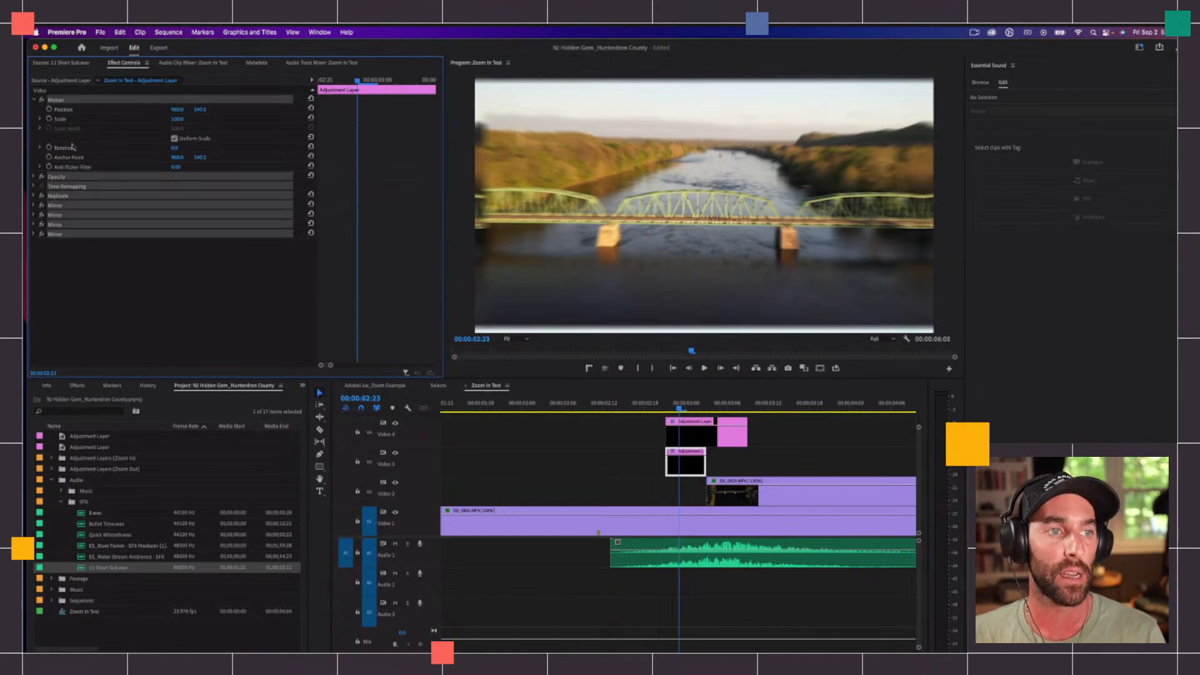
right_click(52, 93)
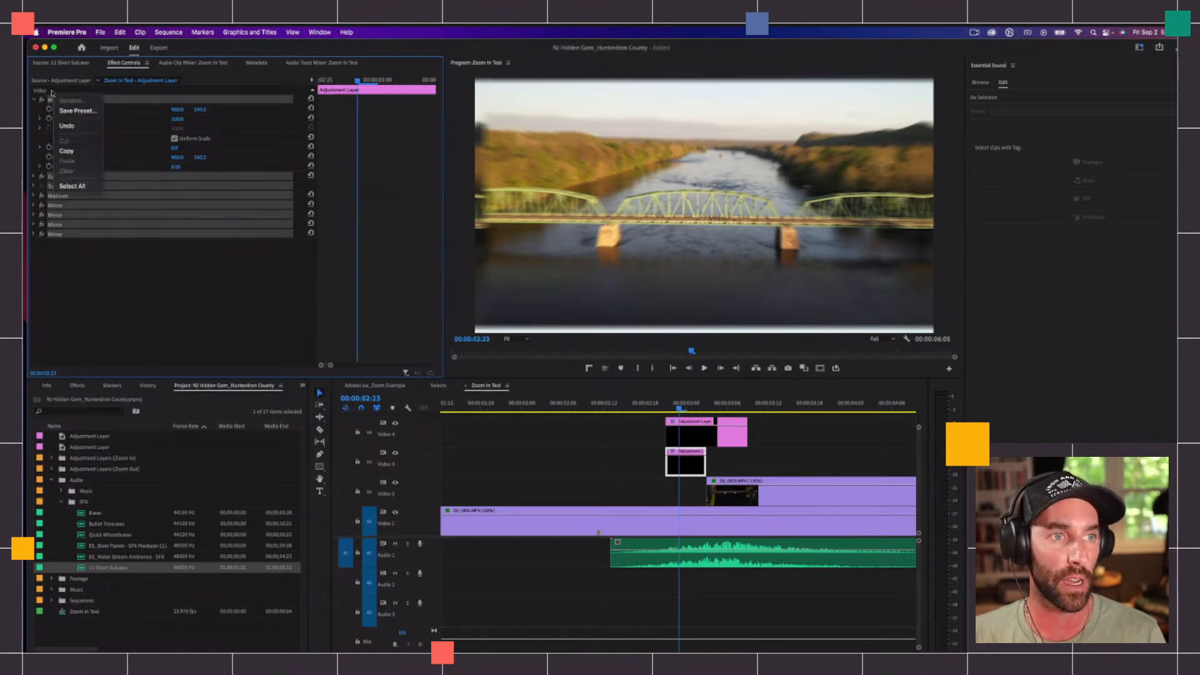
click(68, 110)
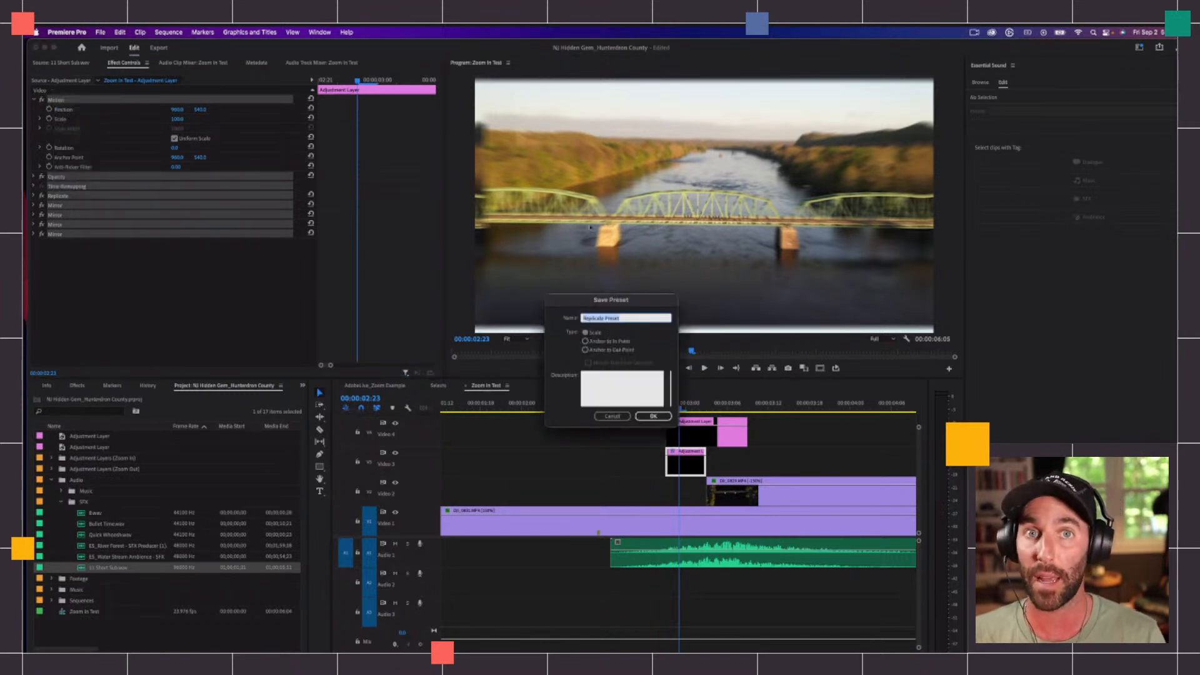
text(Z)
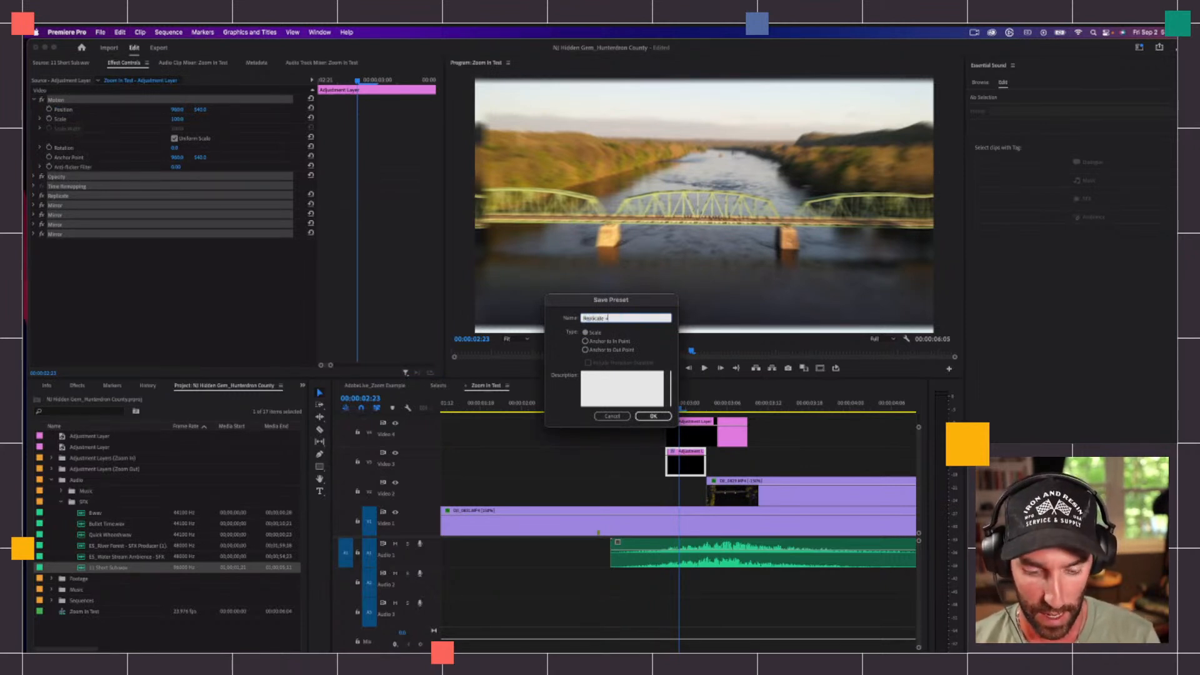
text(r for Adobe)
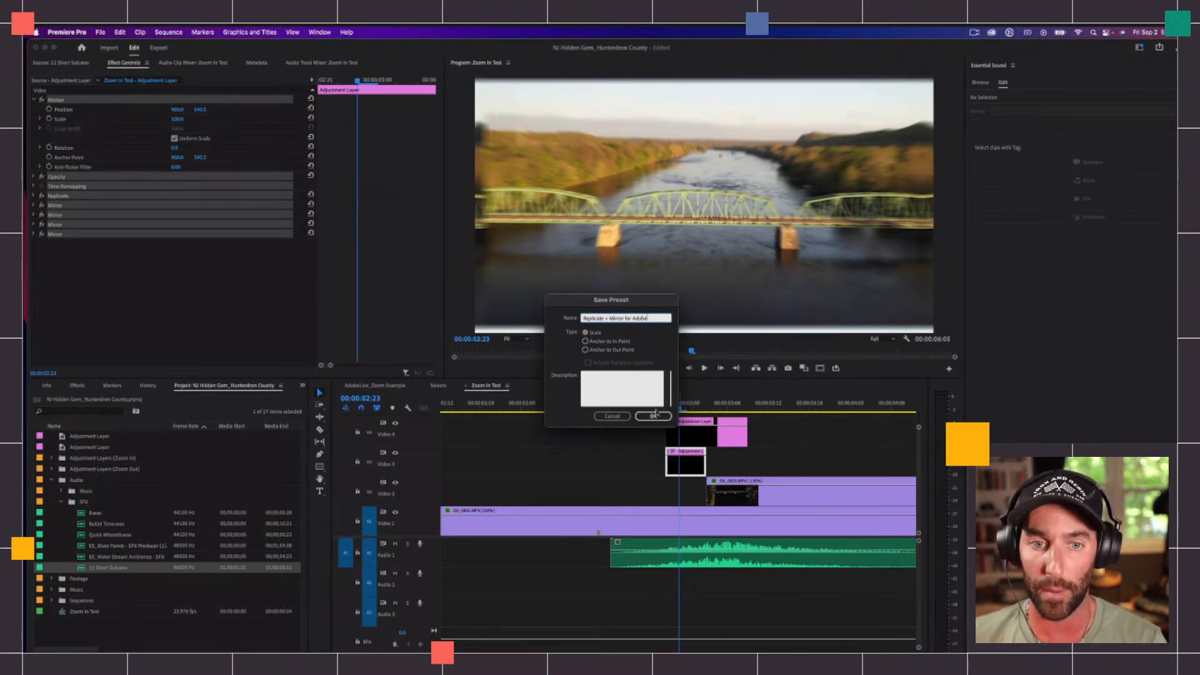
click(654, 416)
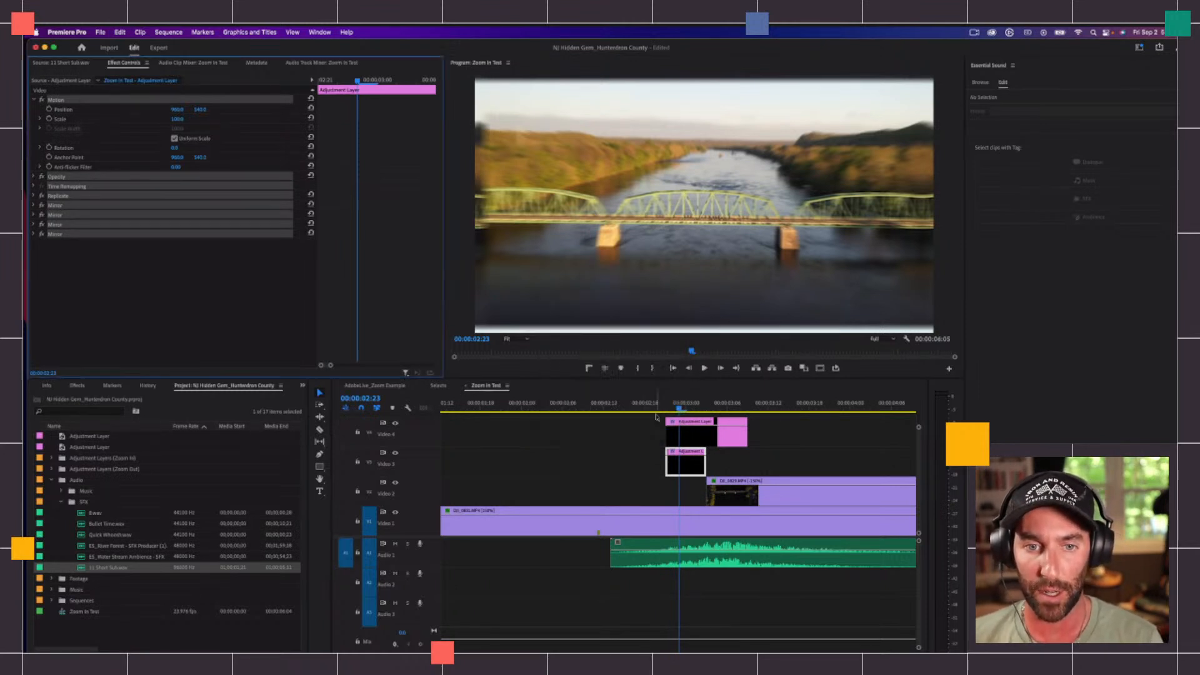
Step: Switch to the Effects workspace to show the saved preset among the effects presets
click(1139, 47)
click(1067, 150)
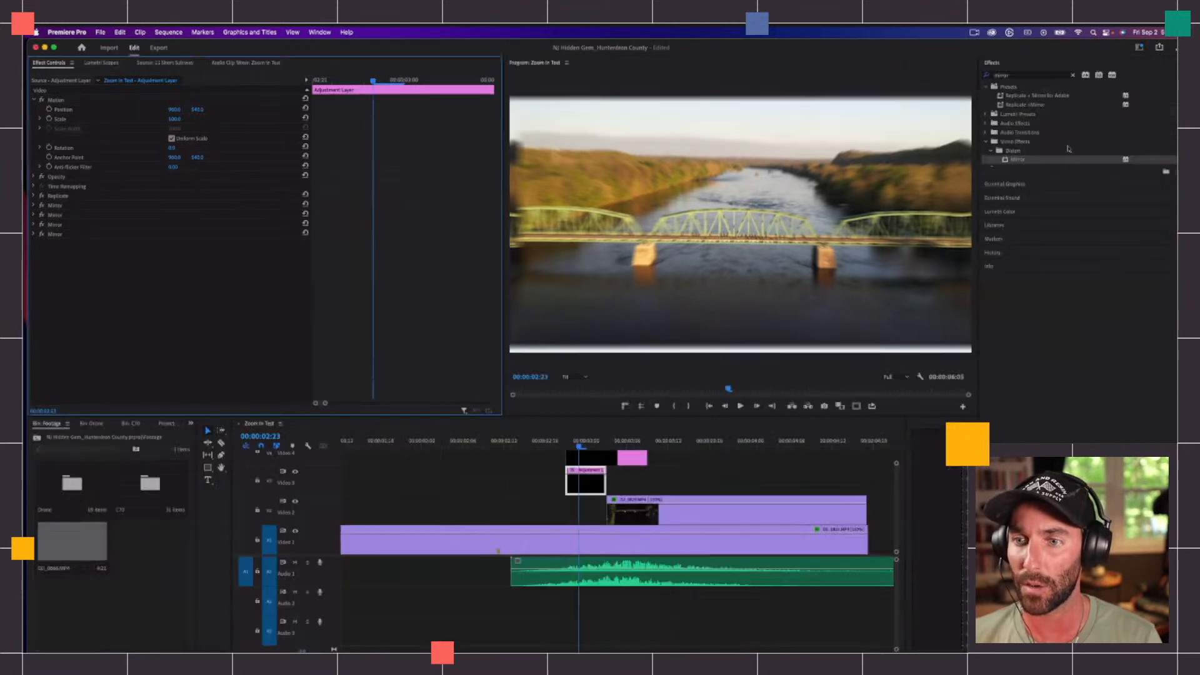
Step: Clear the effects search and expand the Presets folder to select the saved "Replicate + Mirror for Adobe" preset
click(1072, 75)
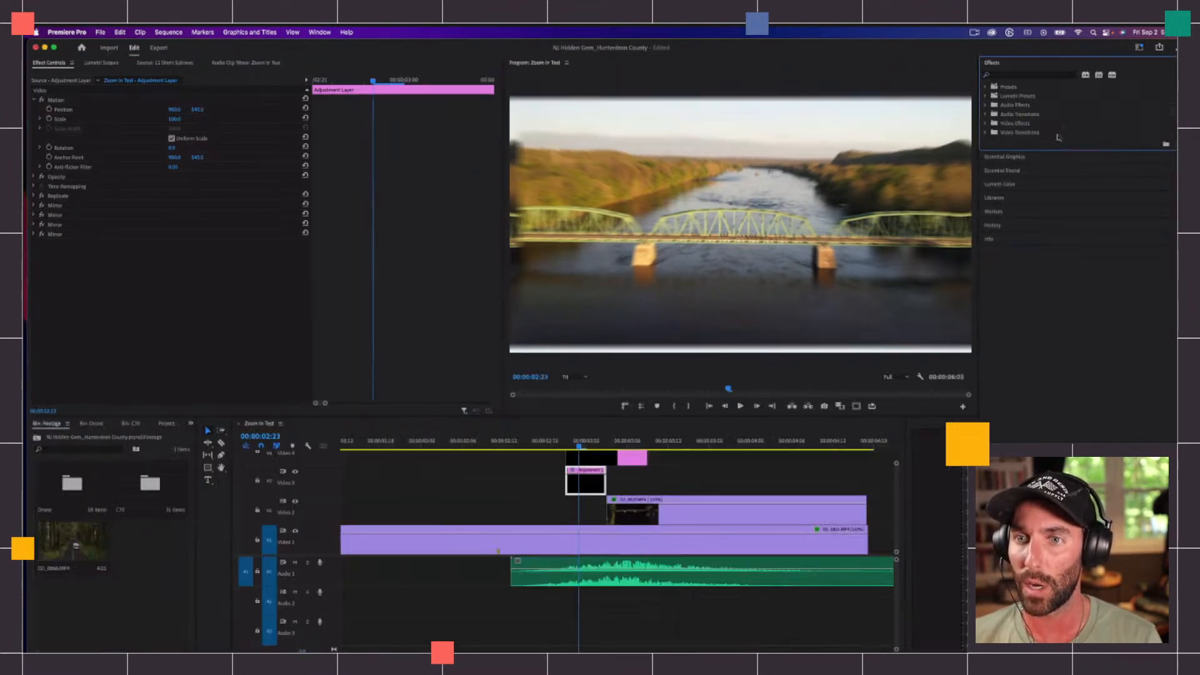
click(986, 88)
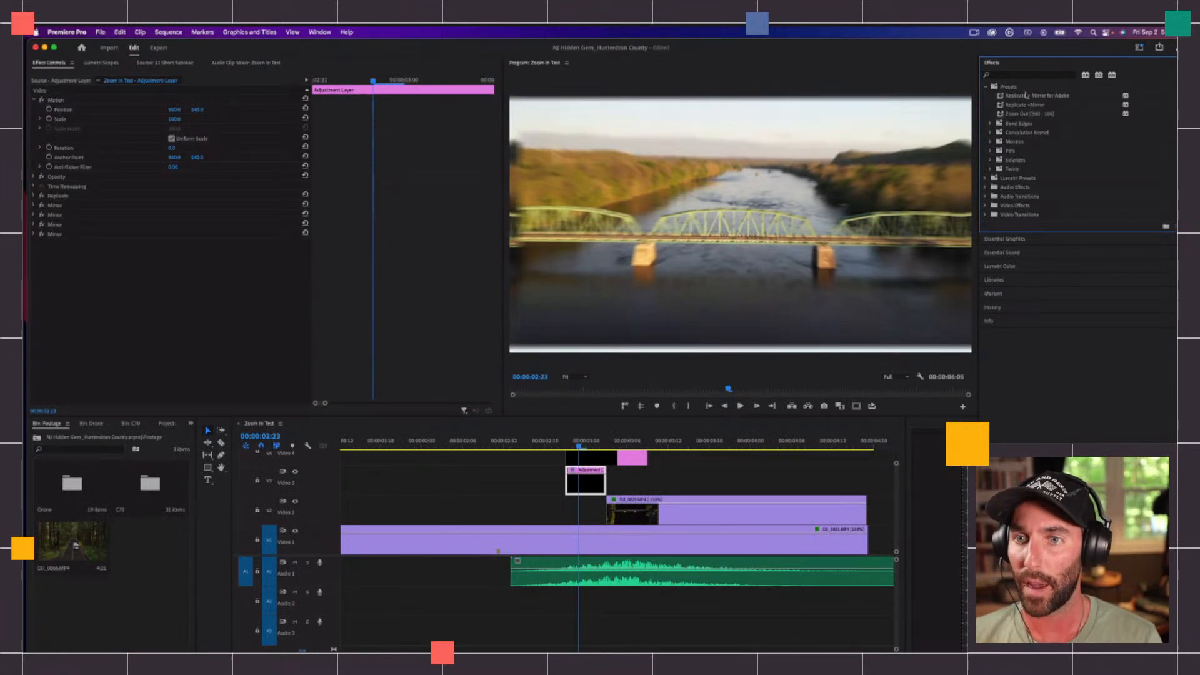
click(1015, 106)
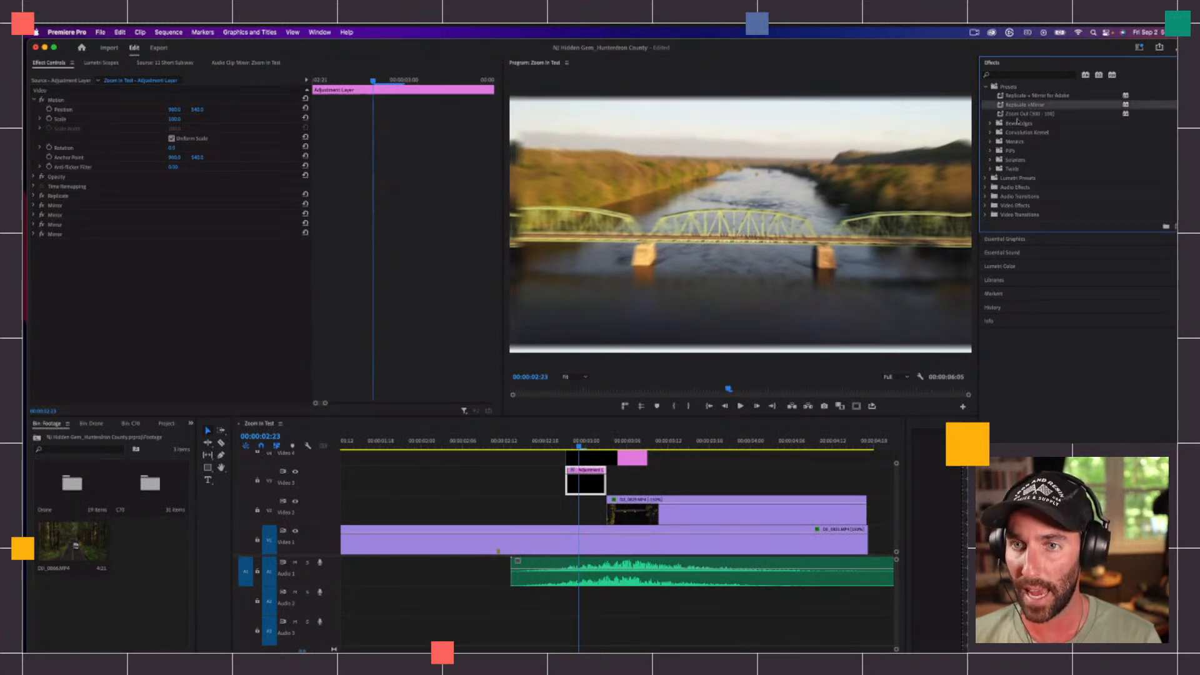
click(1012, 96)
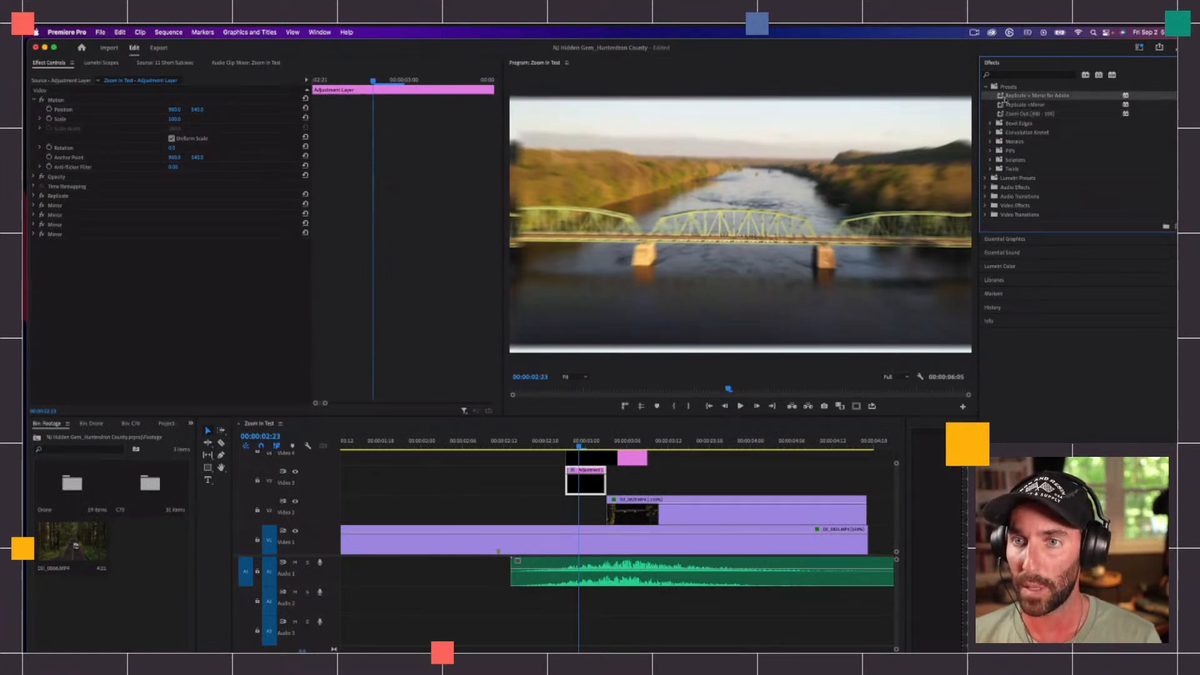
click(676, 475)
scroll(676, 474, up, 1)
click(589, 502)
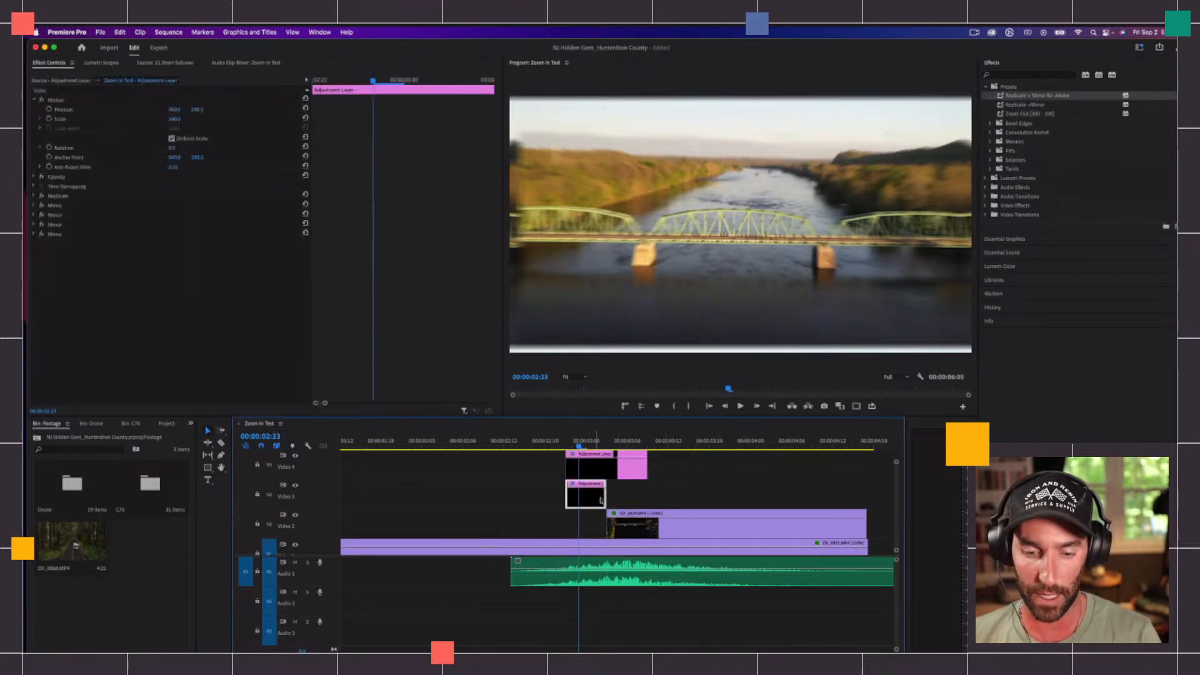
key(Delete)
click(1024, 99)
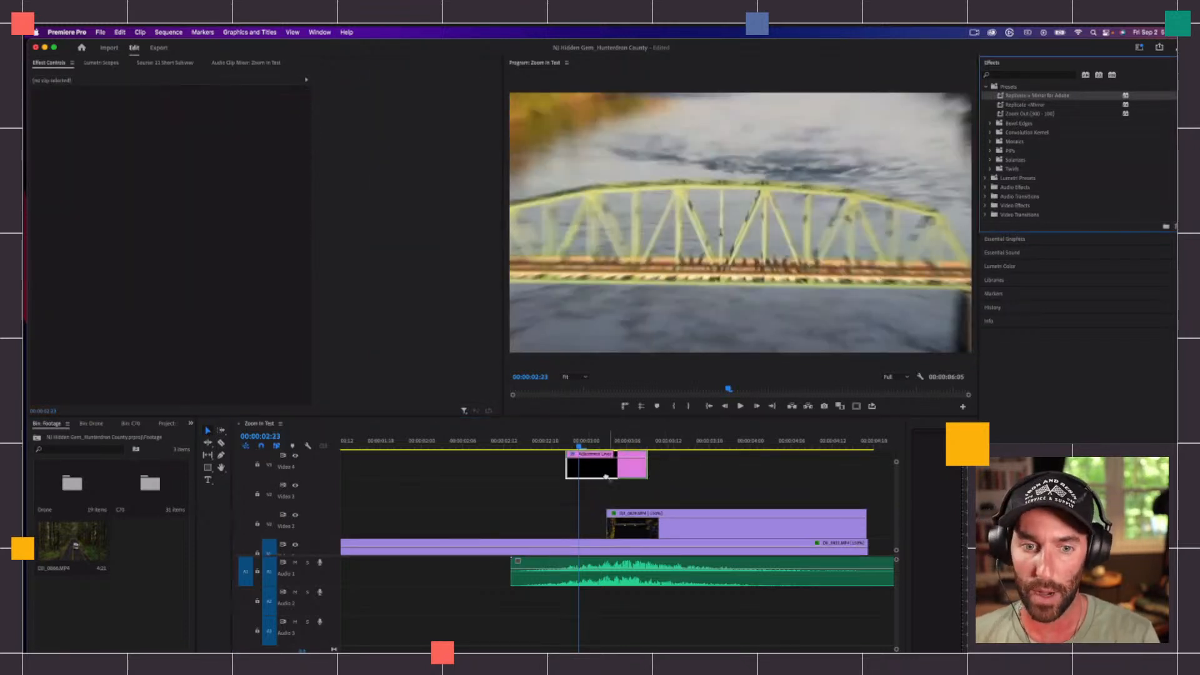
key(super+z)
Step: Remove the Replicate effect and all four Mirror effects from the adjustment layer on Video 3
click(707, 480)
key(minus)
click(649, 441)
click(515, 490)
click(590, 499)
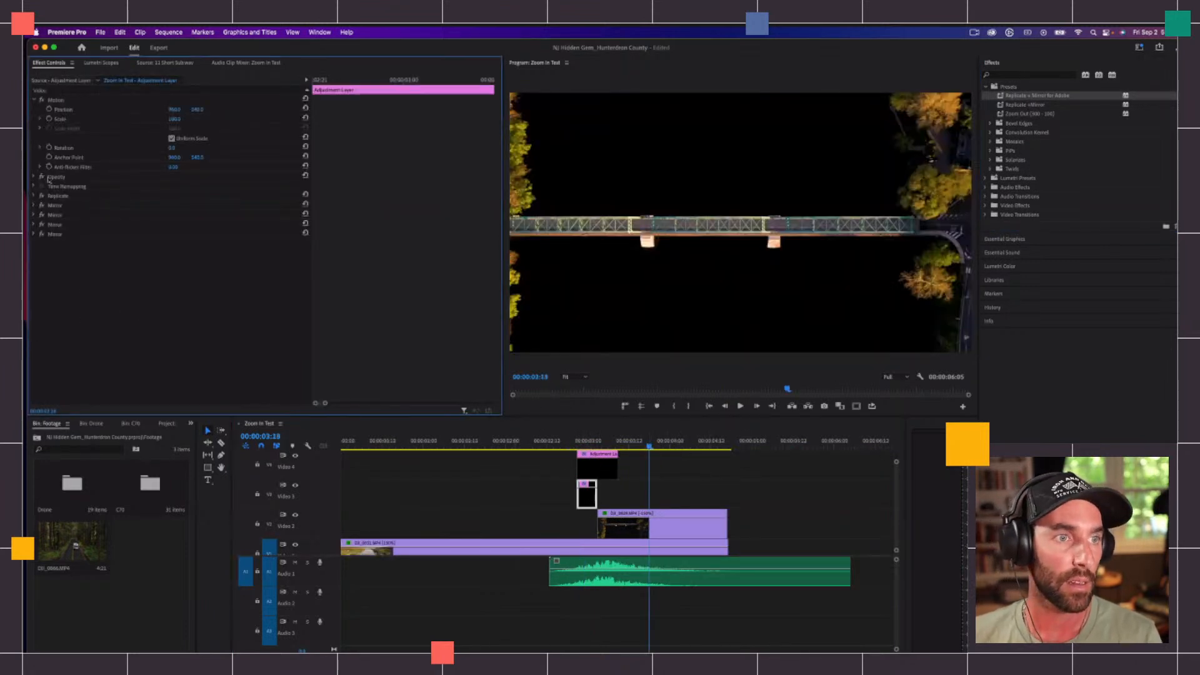
click(55, 197)
right_click(56, 236)
click(50, 236)
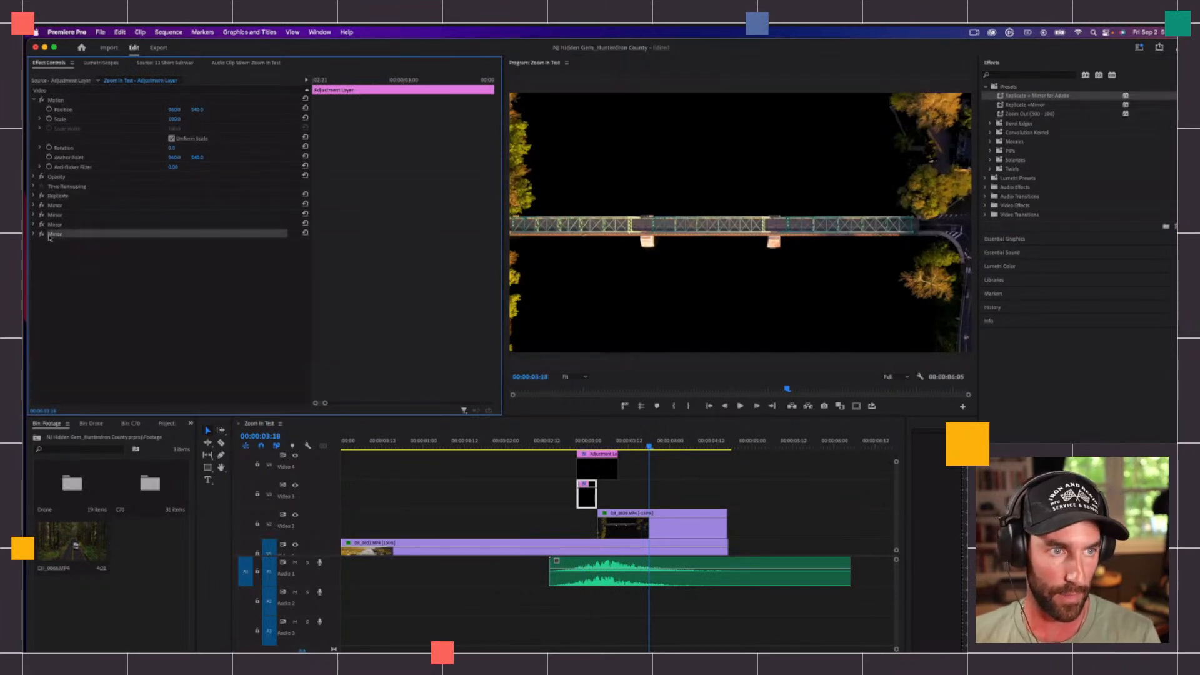
click(55, 196)
key(BackSpace)
key(BackSpace)
key(BackSpace)
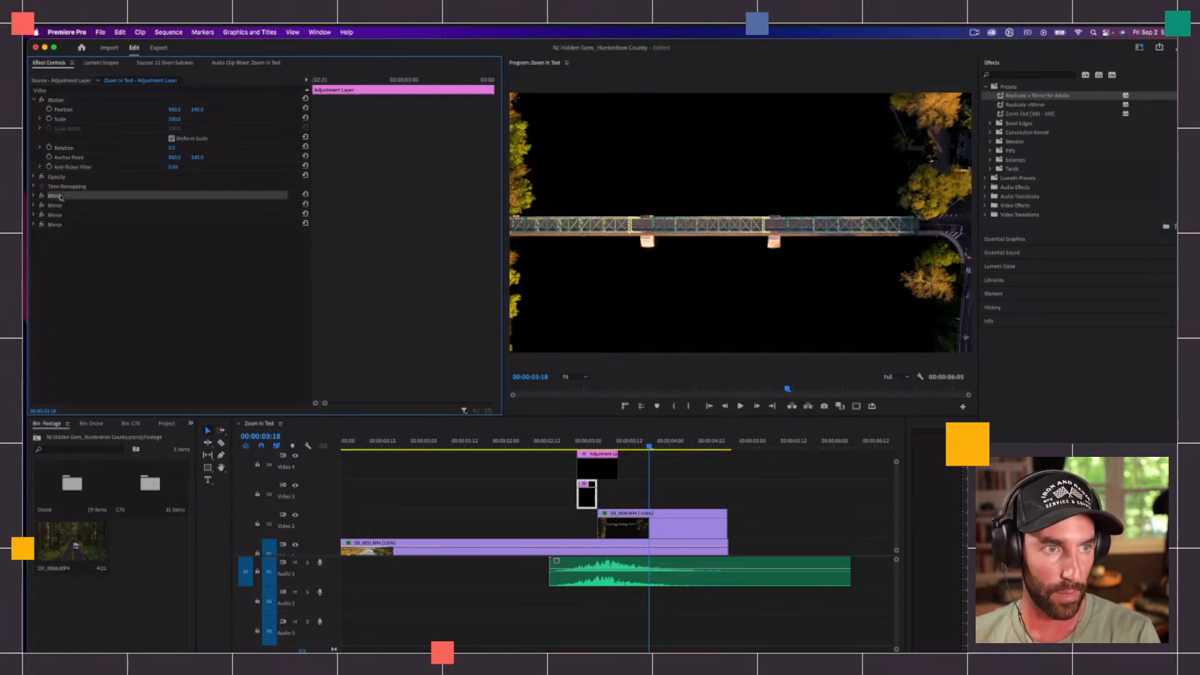
key(BackSpace)
key(BackSpace)
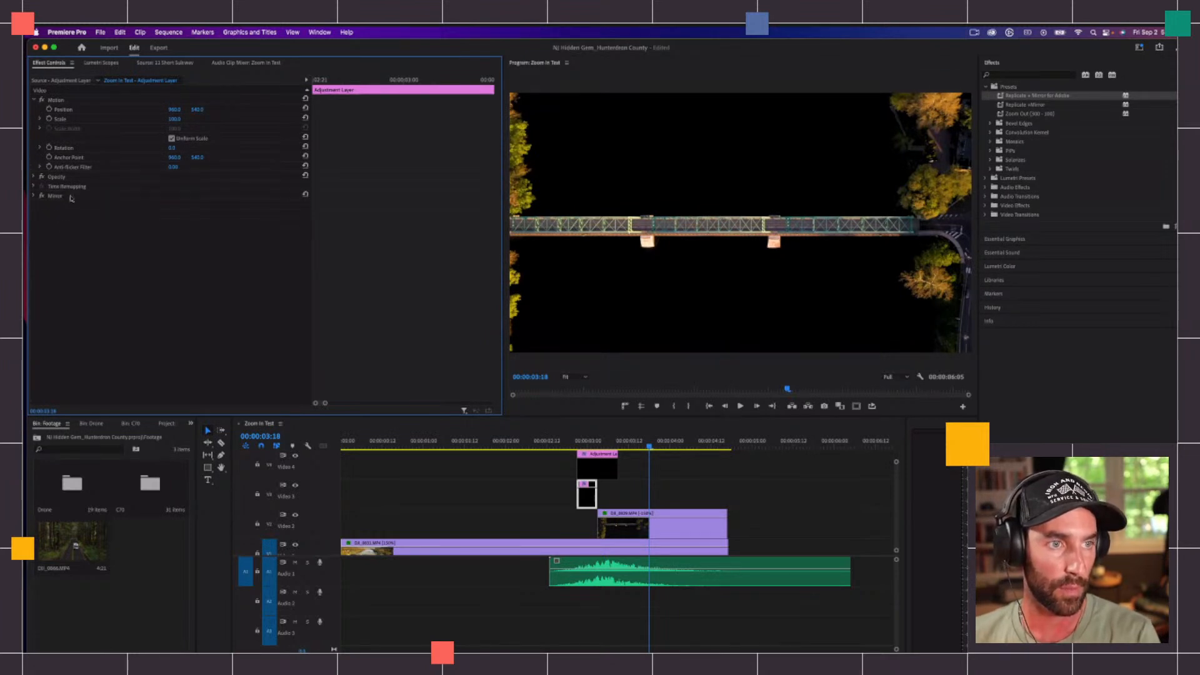
Step: Apply the "Replicate + Mirror for Adobe" preset to the Video 3 adjustment layer and preview the frame at 00:00:03:01
double_click(1037, 96)
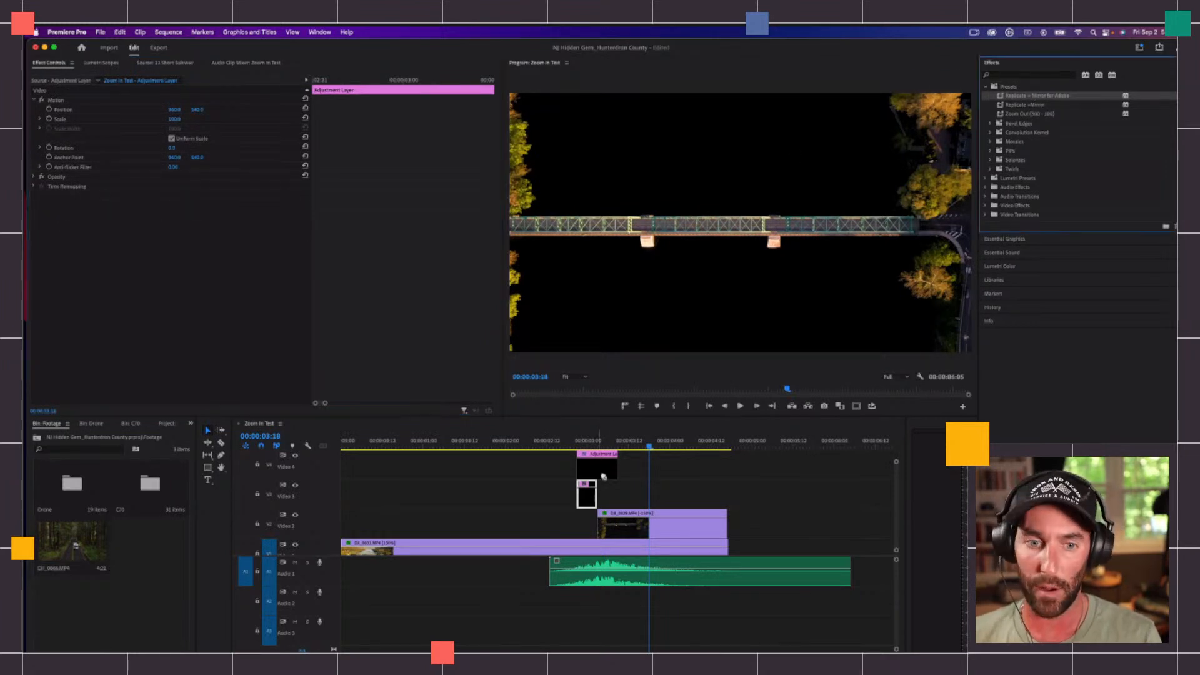
click(83, 261)
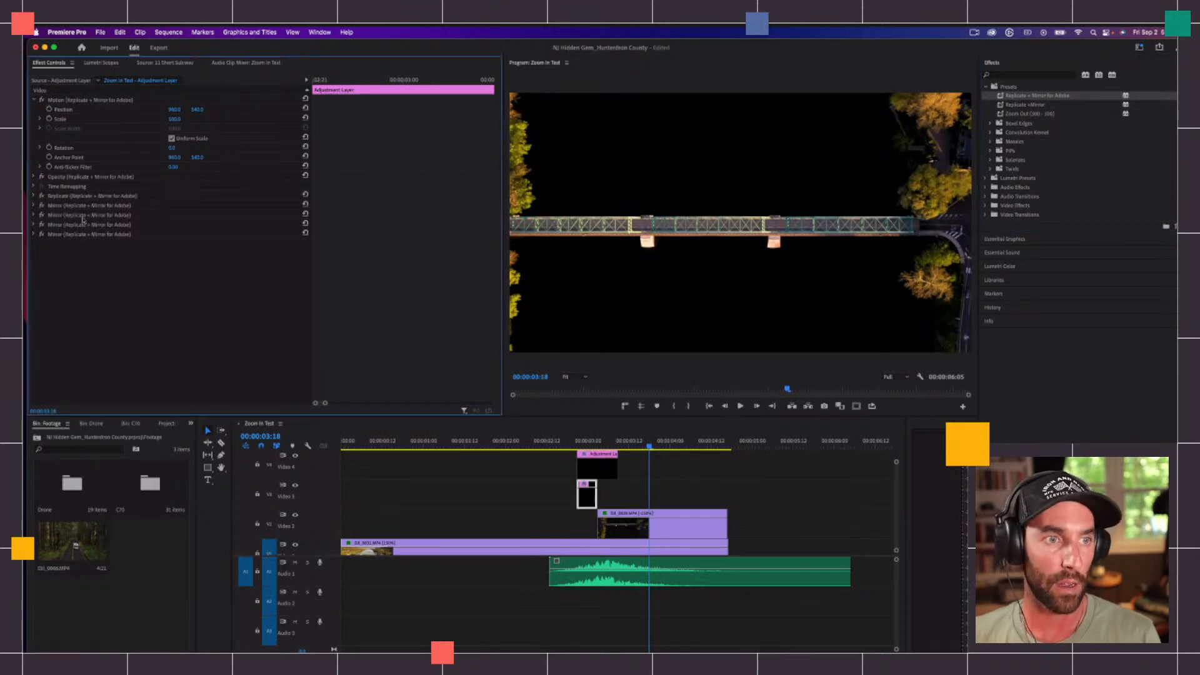
click(592, 440)
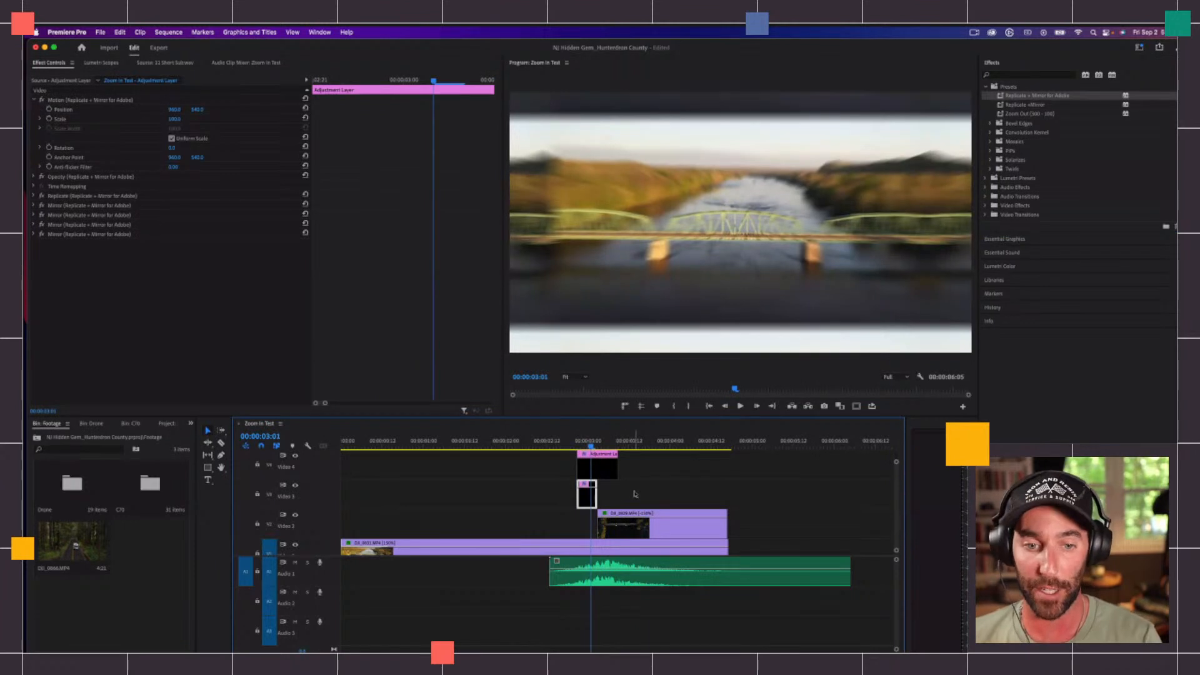
click(632, 500)
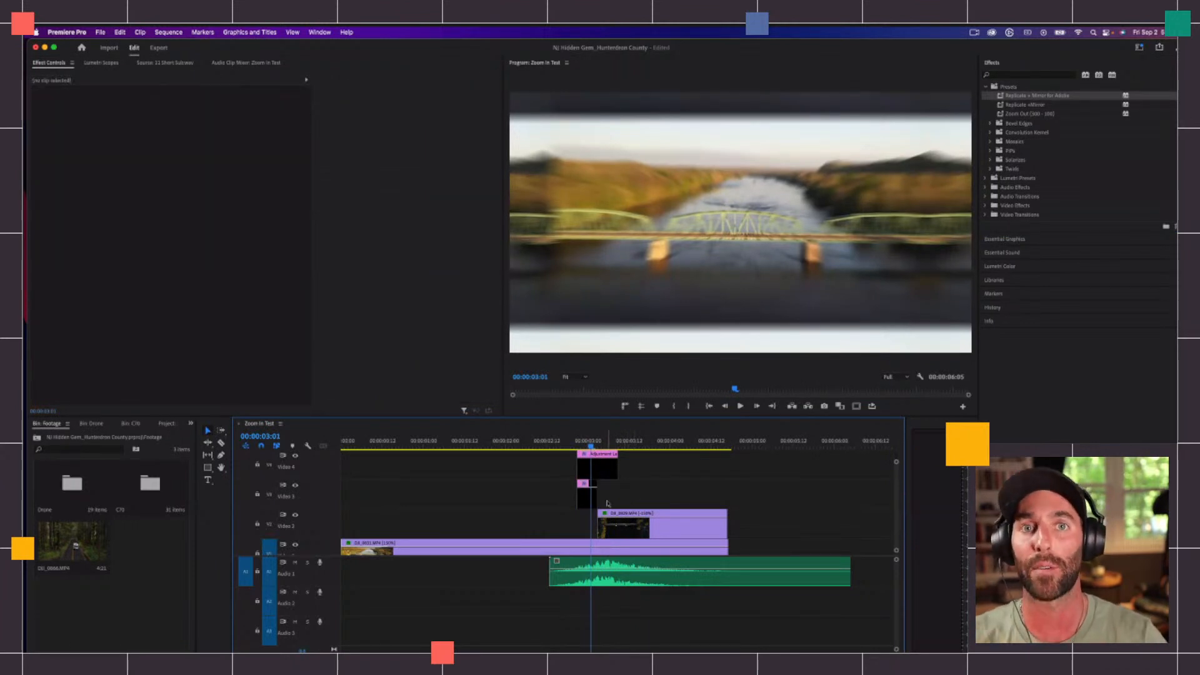
Step: Move the Transform Scale keyframes of the Video 4 adjustment layer to the very start and end of the clip
click(610, 470)
key(equal)
key(equal)
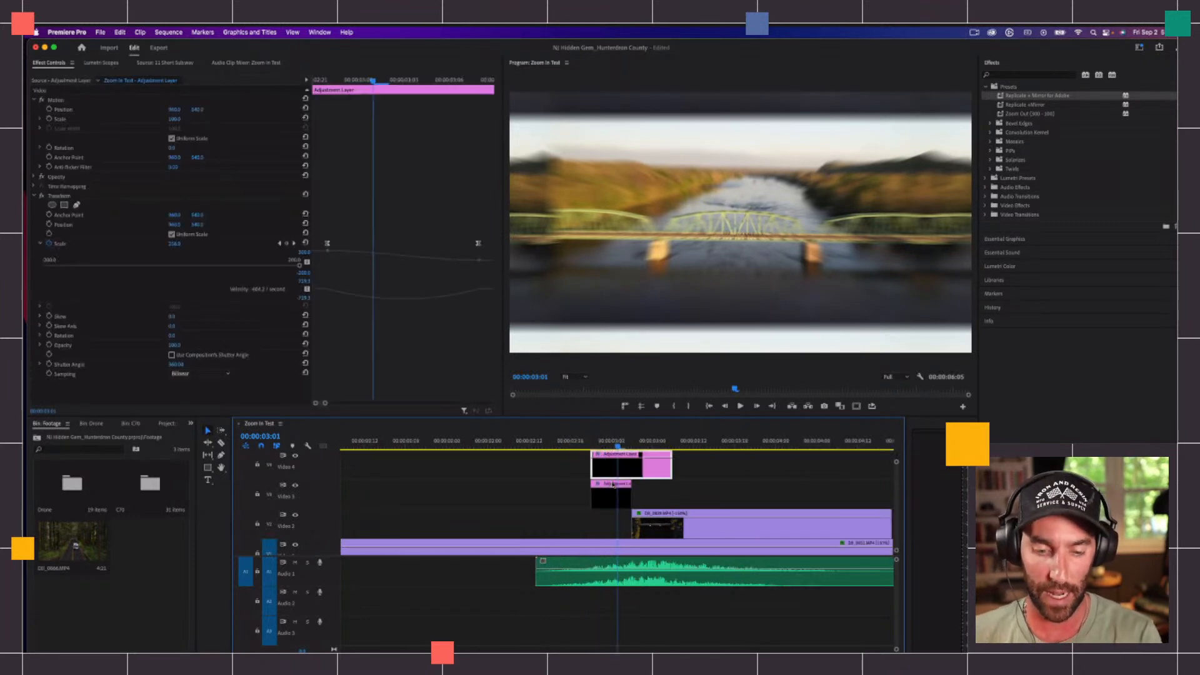
click(490, 477)
click(649, 474)
click(34, 196)
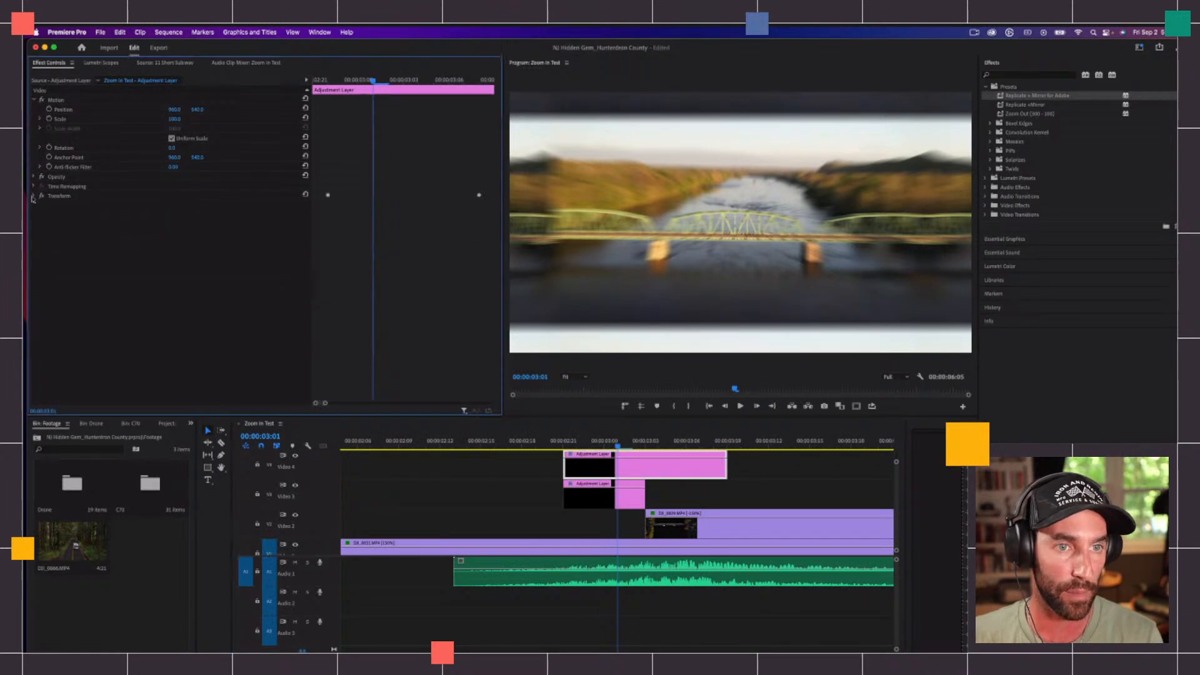
click(34, 196)
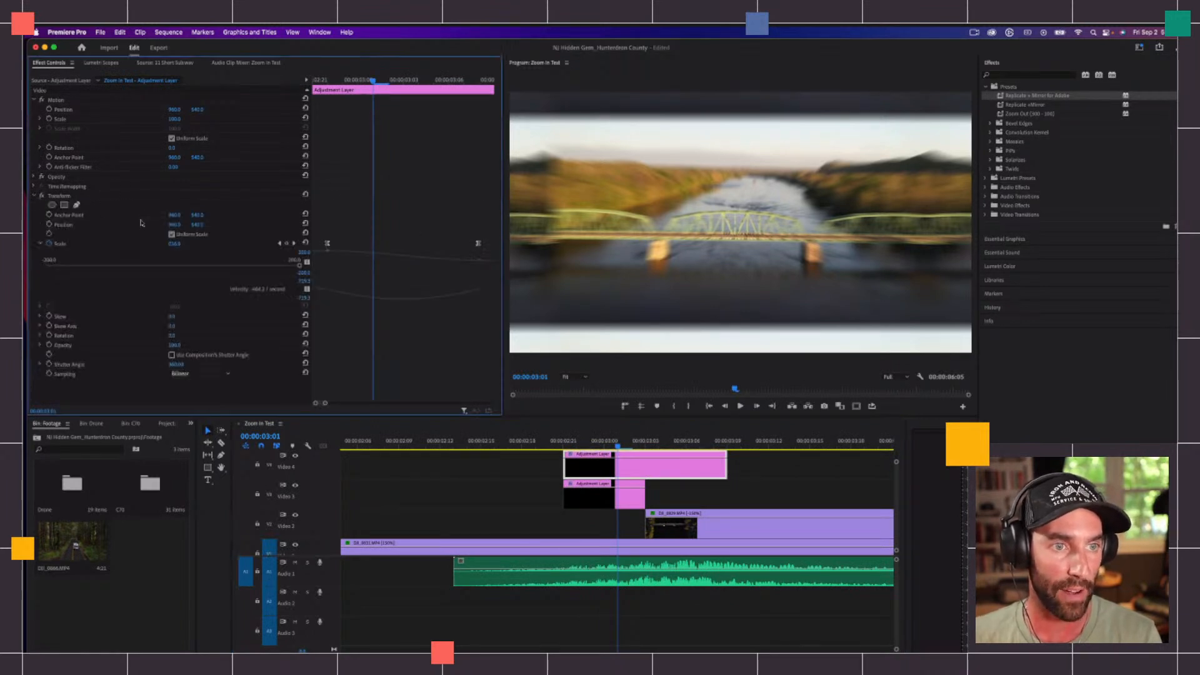
drag(327, 244, 314, 244)
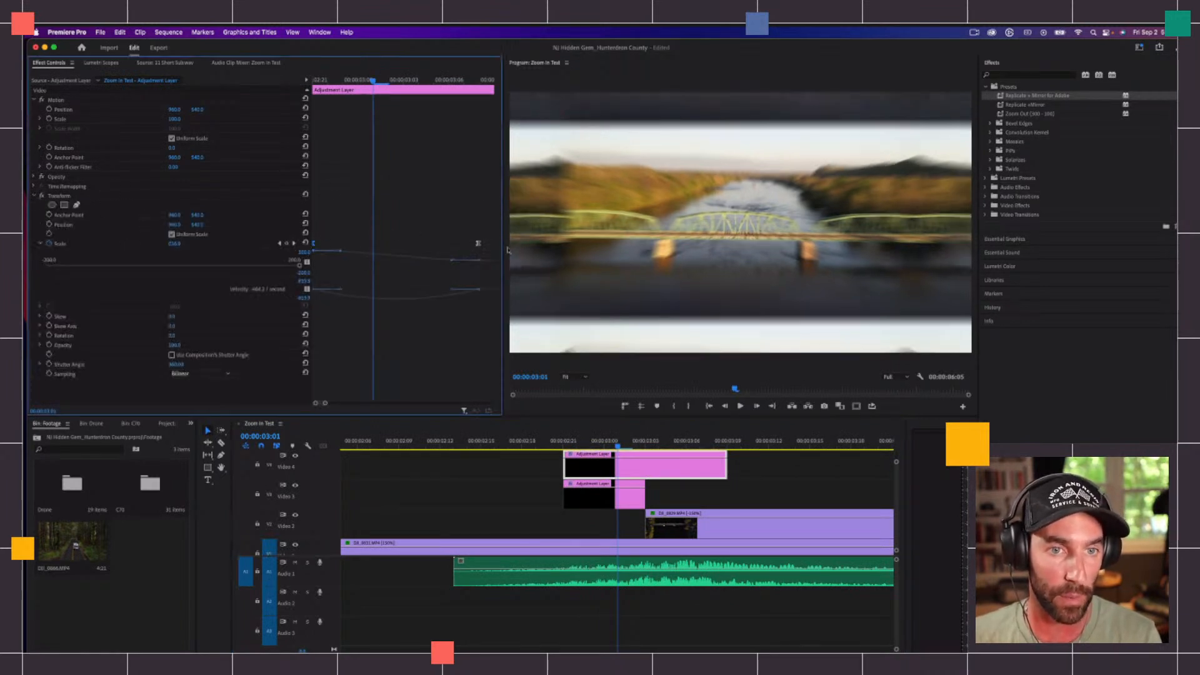
drag(479, 245, 494, 244)
Step: Save all of the Video 4 adjustment layer's effects as a Scale-type preset named "Zoom out Transform (300 - 100)"
click(73, 196)
key(super+a)
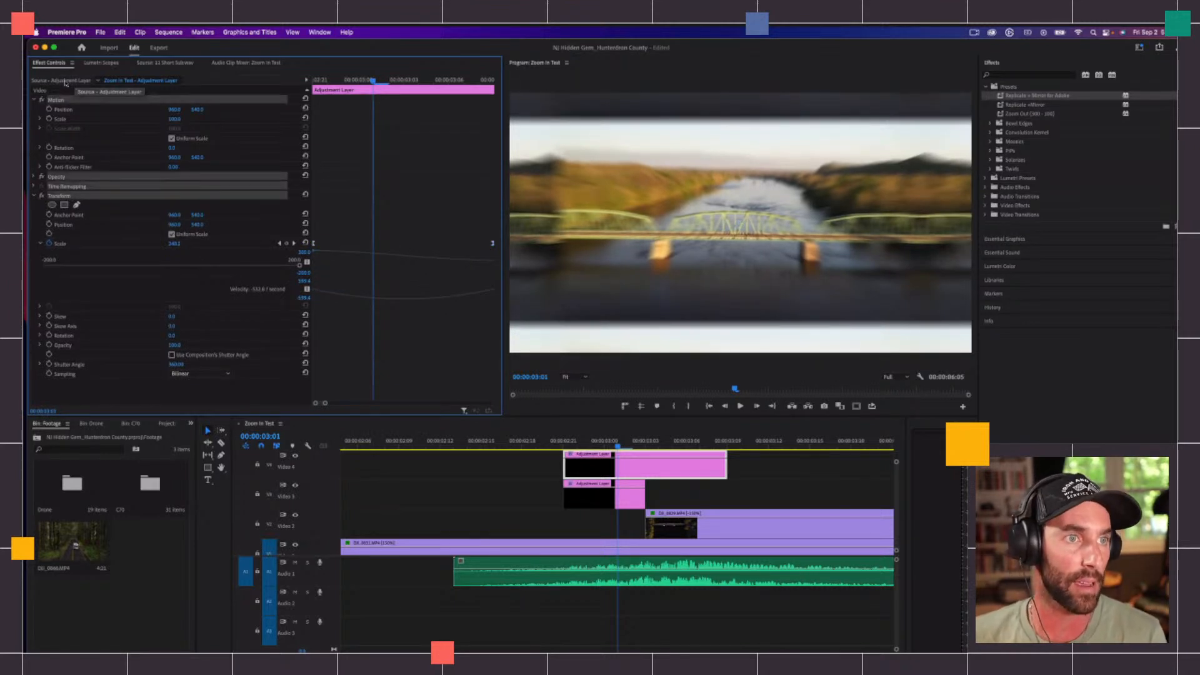
right_click(59, 96)
click(85, 112)
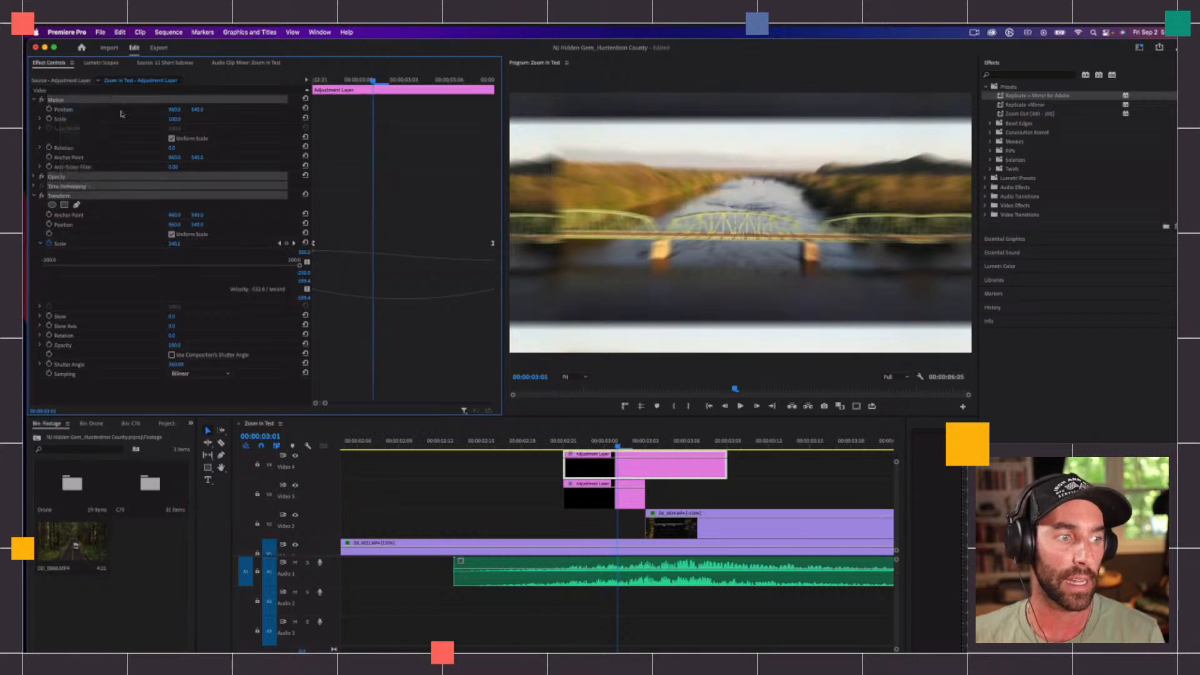
text(Zoo)
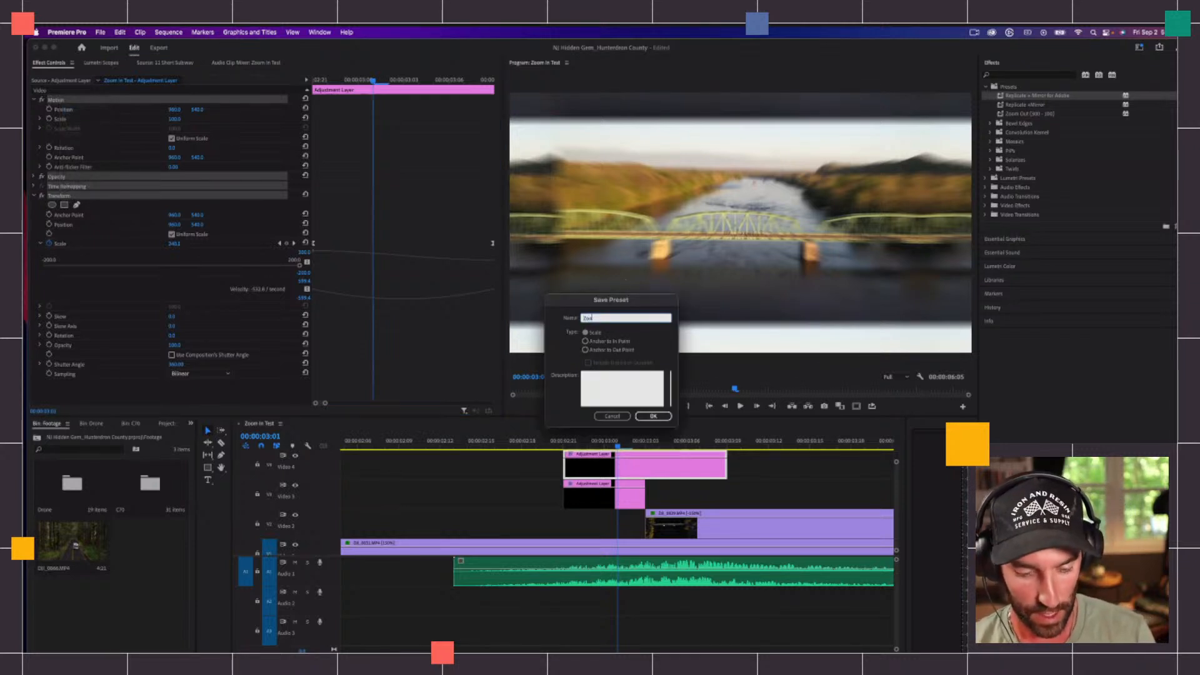
text(m out Transitio)
text(n )
text((300 - 100))
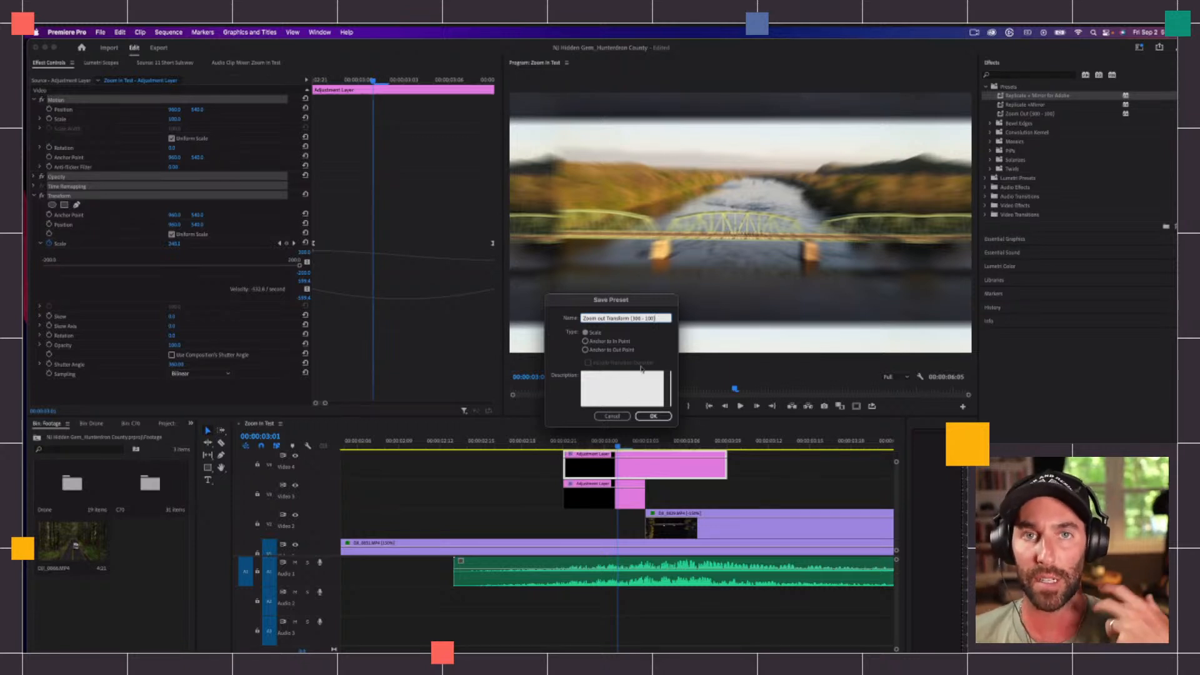
click(652, 416)
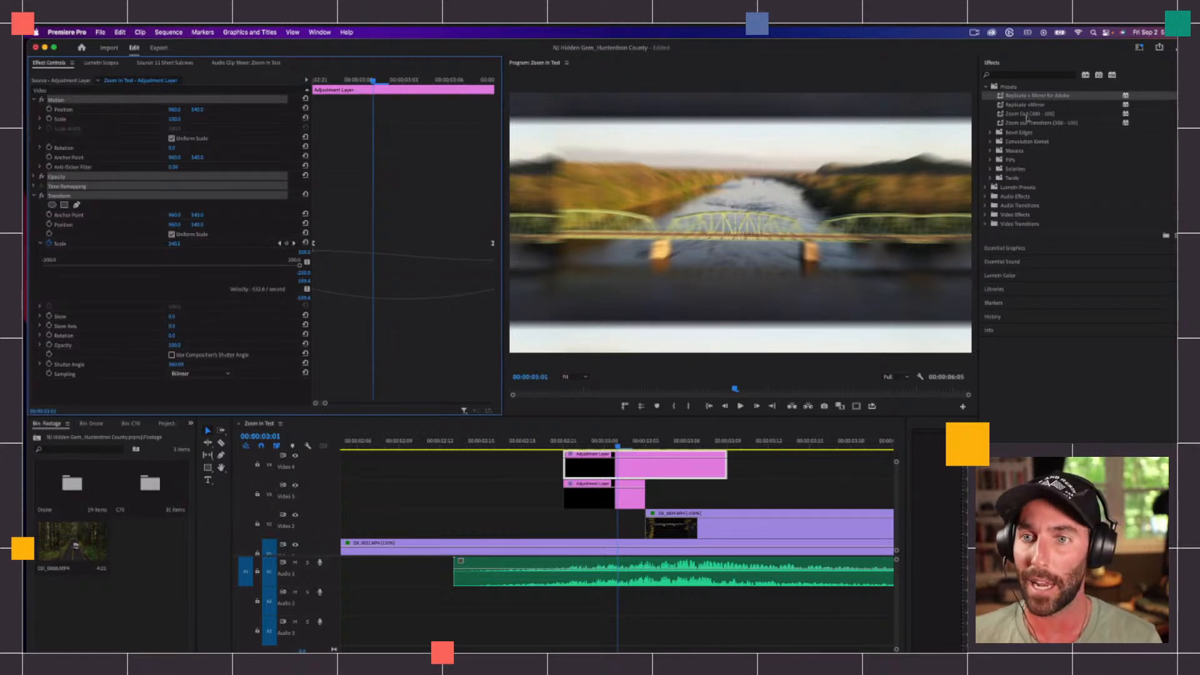
Step: Locate the new zoom-out Transform preset among the presets, then deselect the clip and show the whole sequence in the timeline
click(1005, 123)
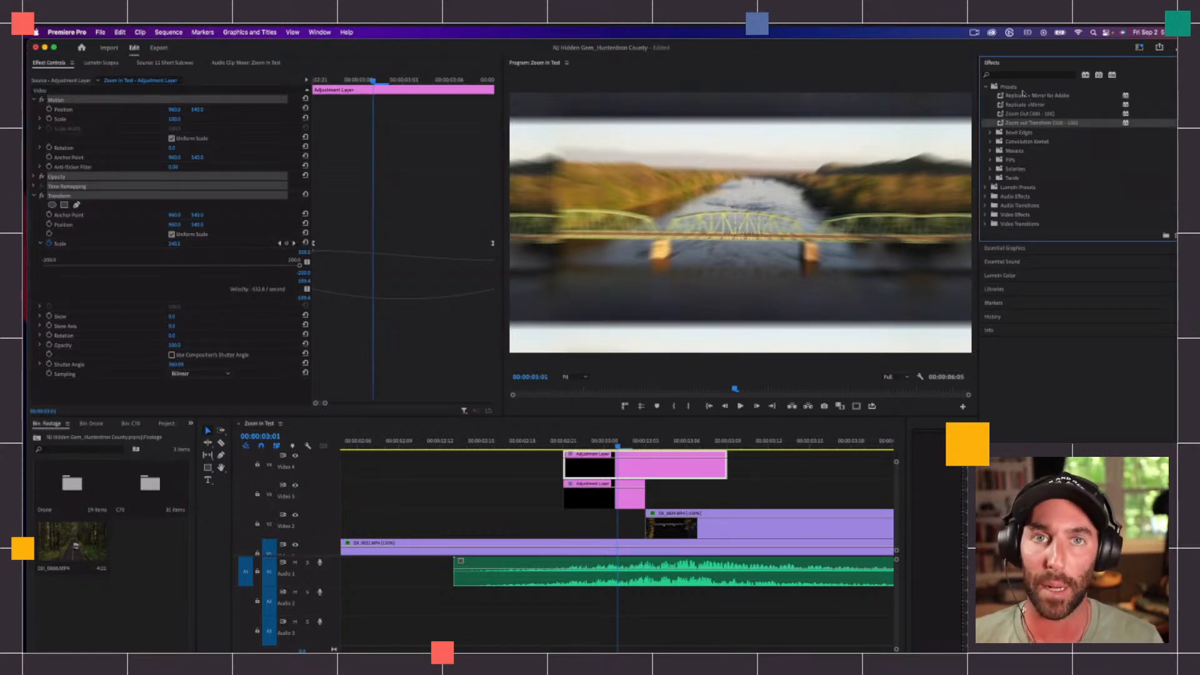
click(711, 487)
key(minus)
key(minus)
key(minus)
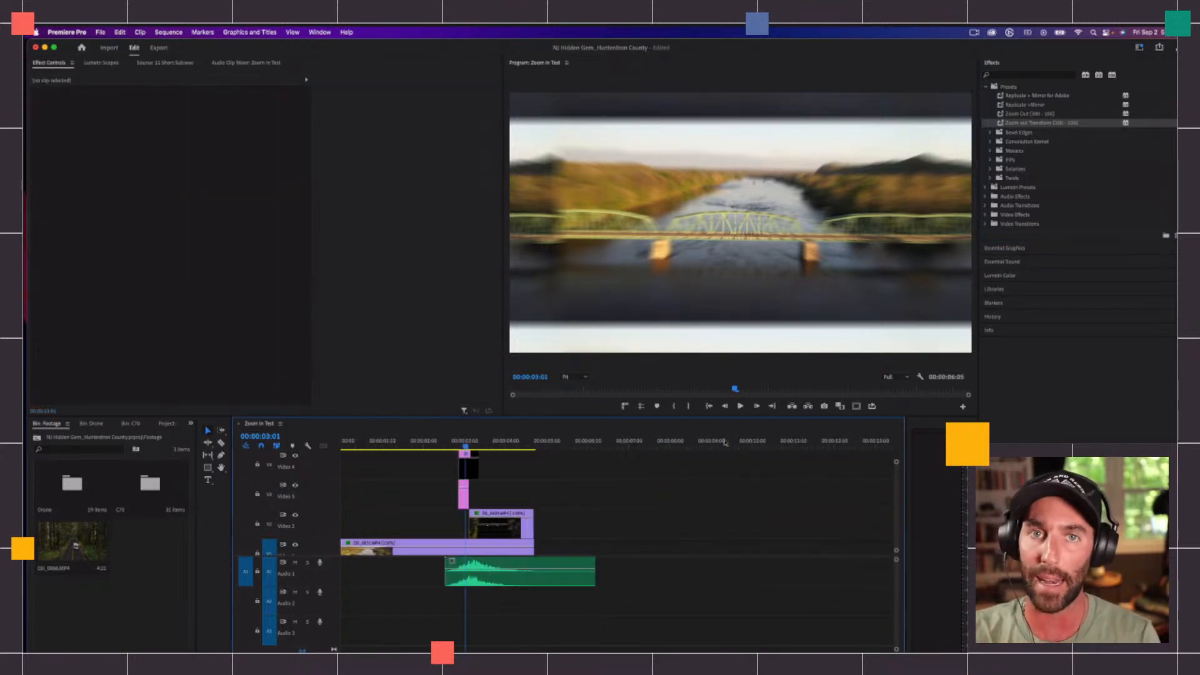